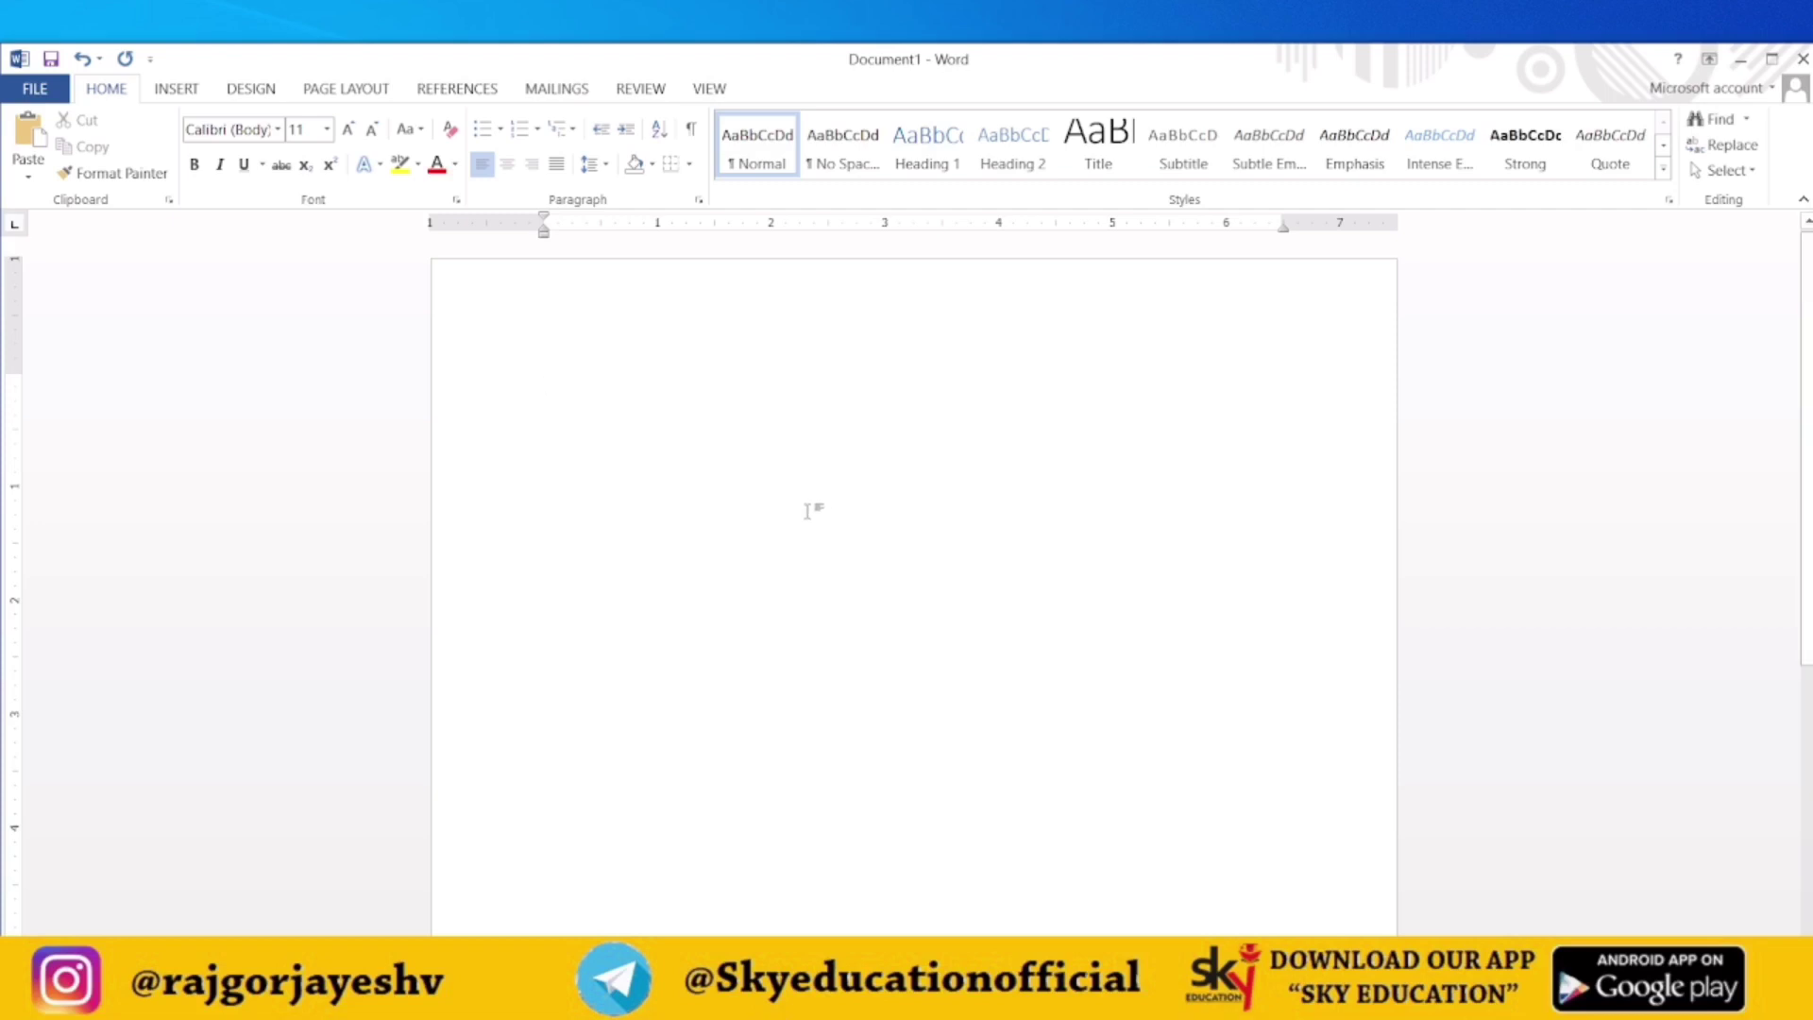
Step: Draw a straight horizontal line about 7.51" wide across the upper part of the page
left_click(177, 89)
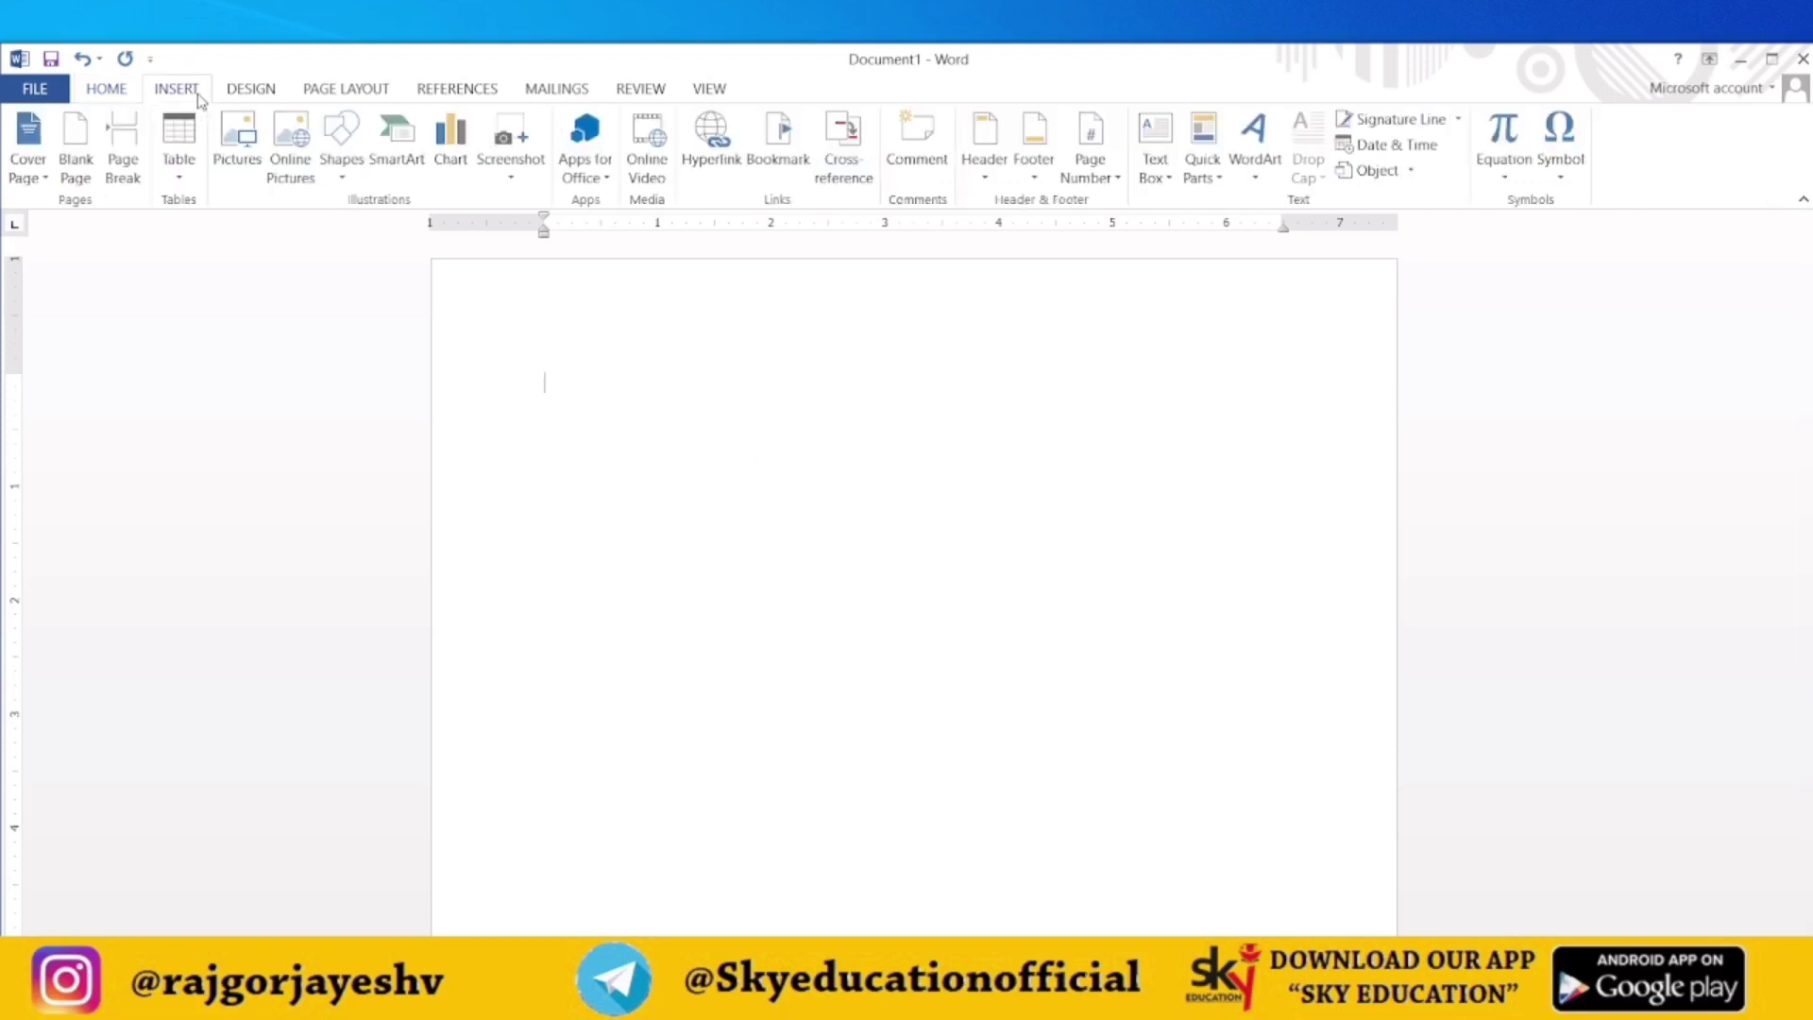
left_click(342, 177)
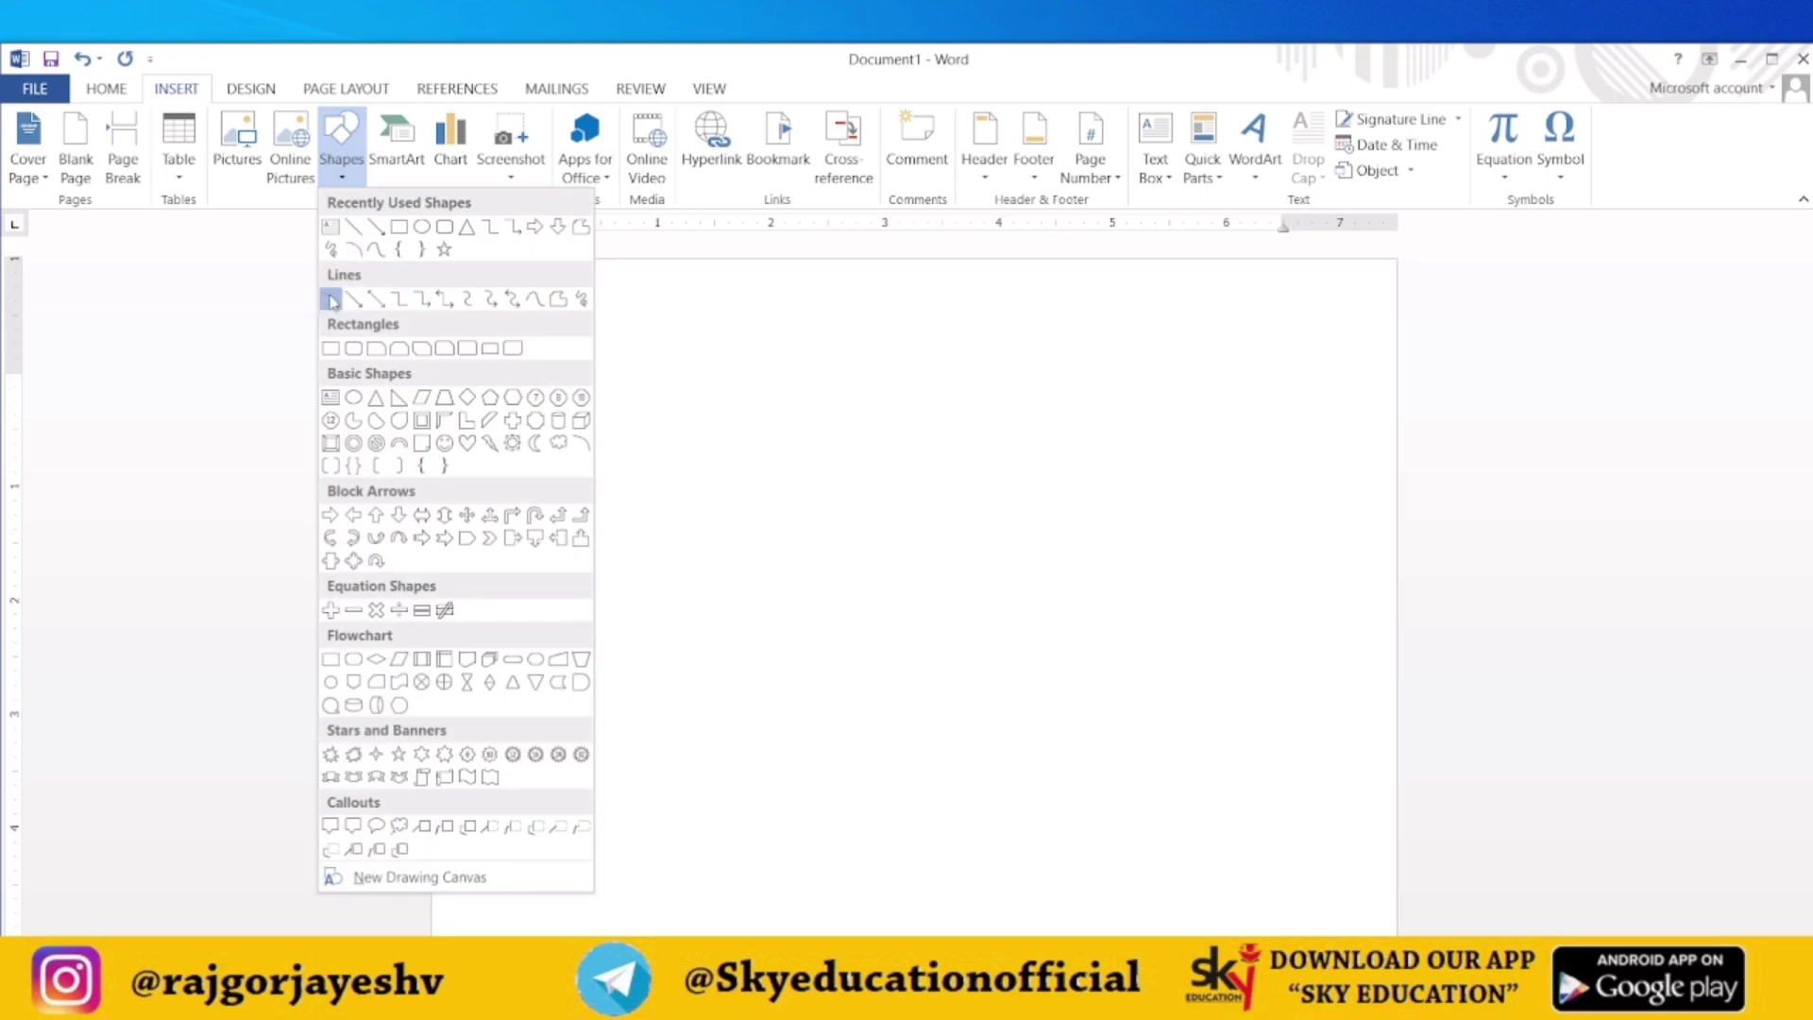
left_click(331, 301)
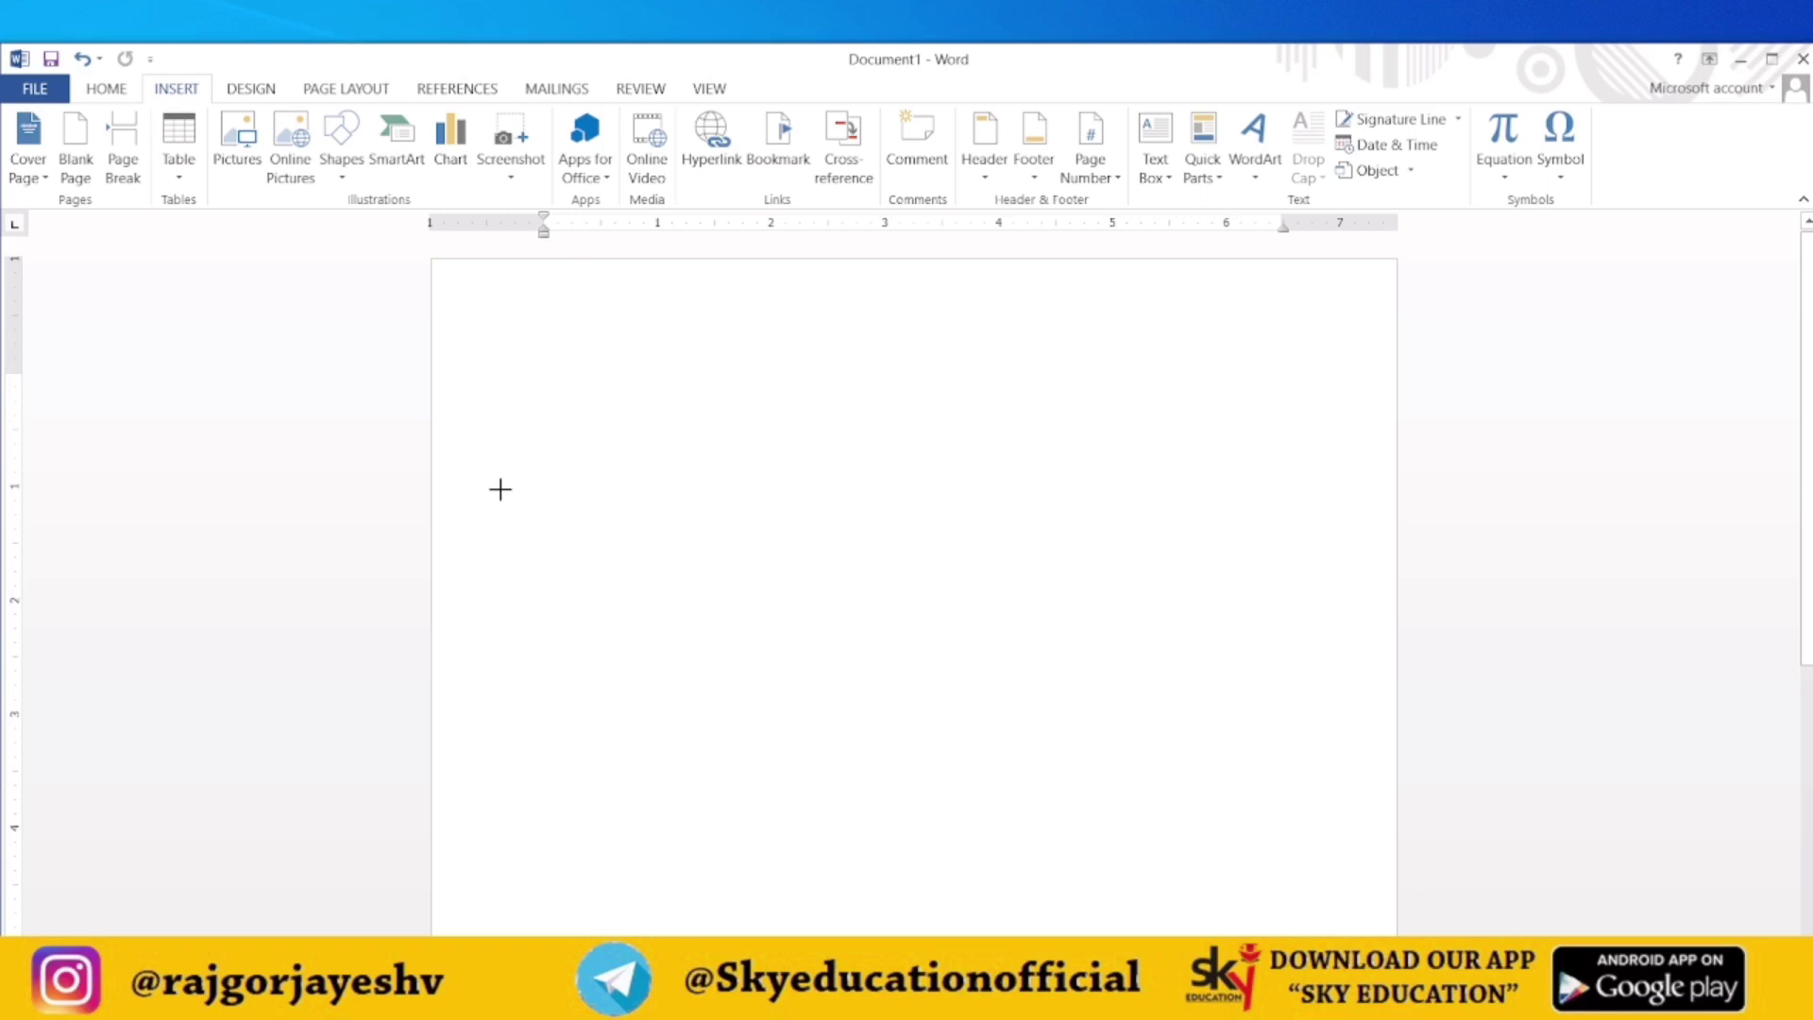
left_click_drag(500, 489, 1355, 505)
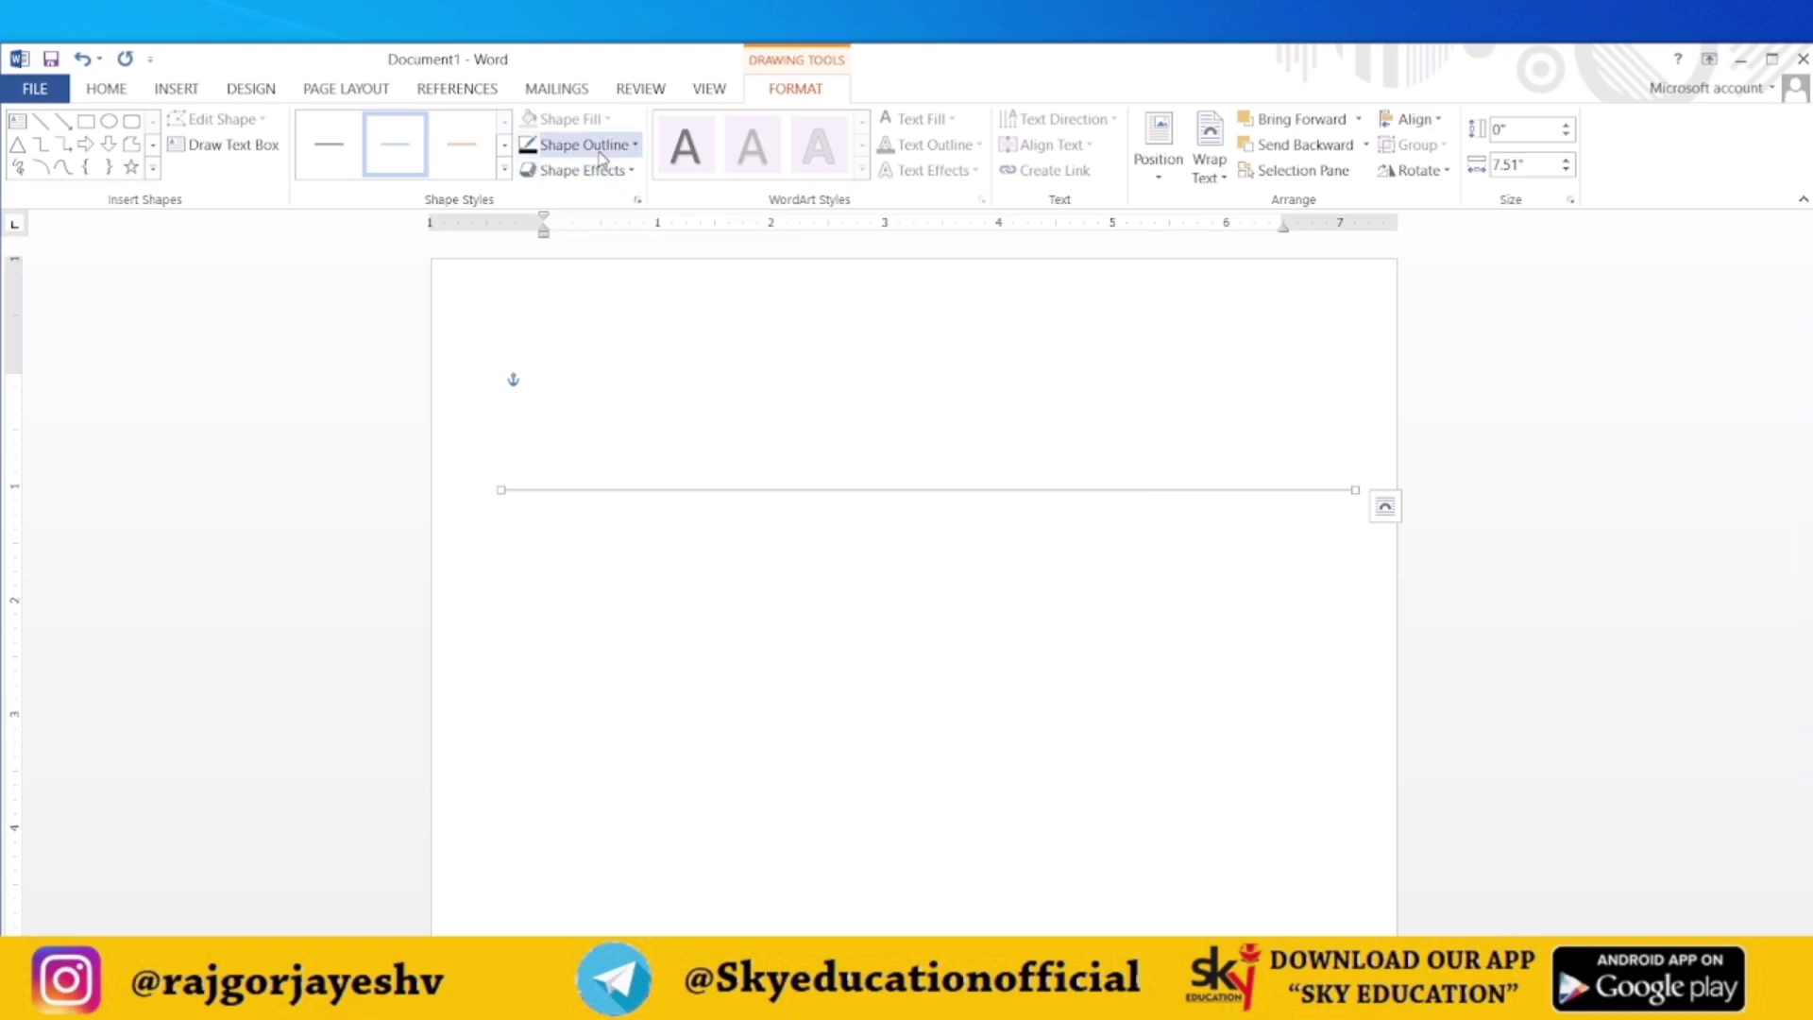
Step: Give the line a thick weight and place one duplicate parallel just beneath it
left_click(629, 151)
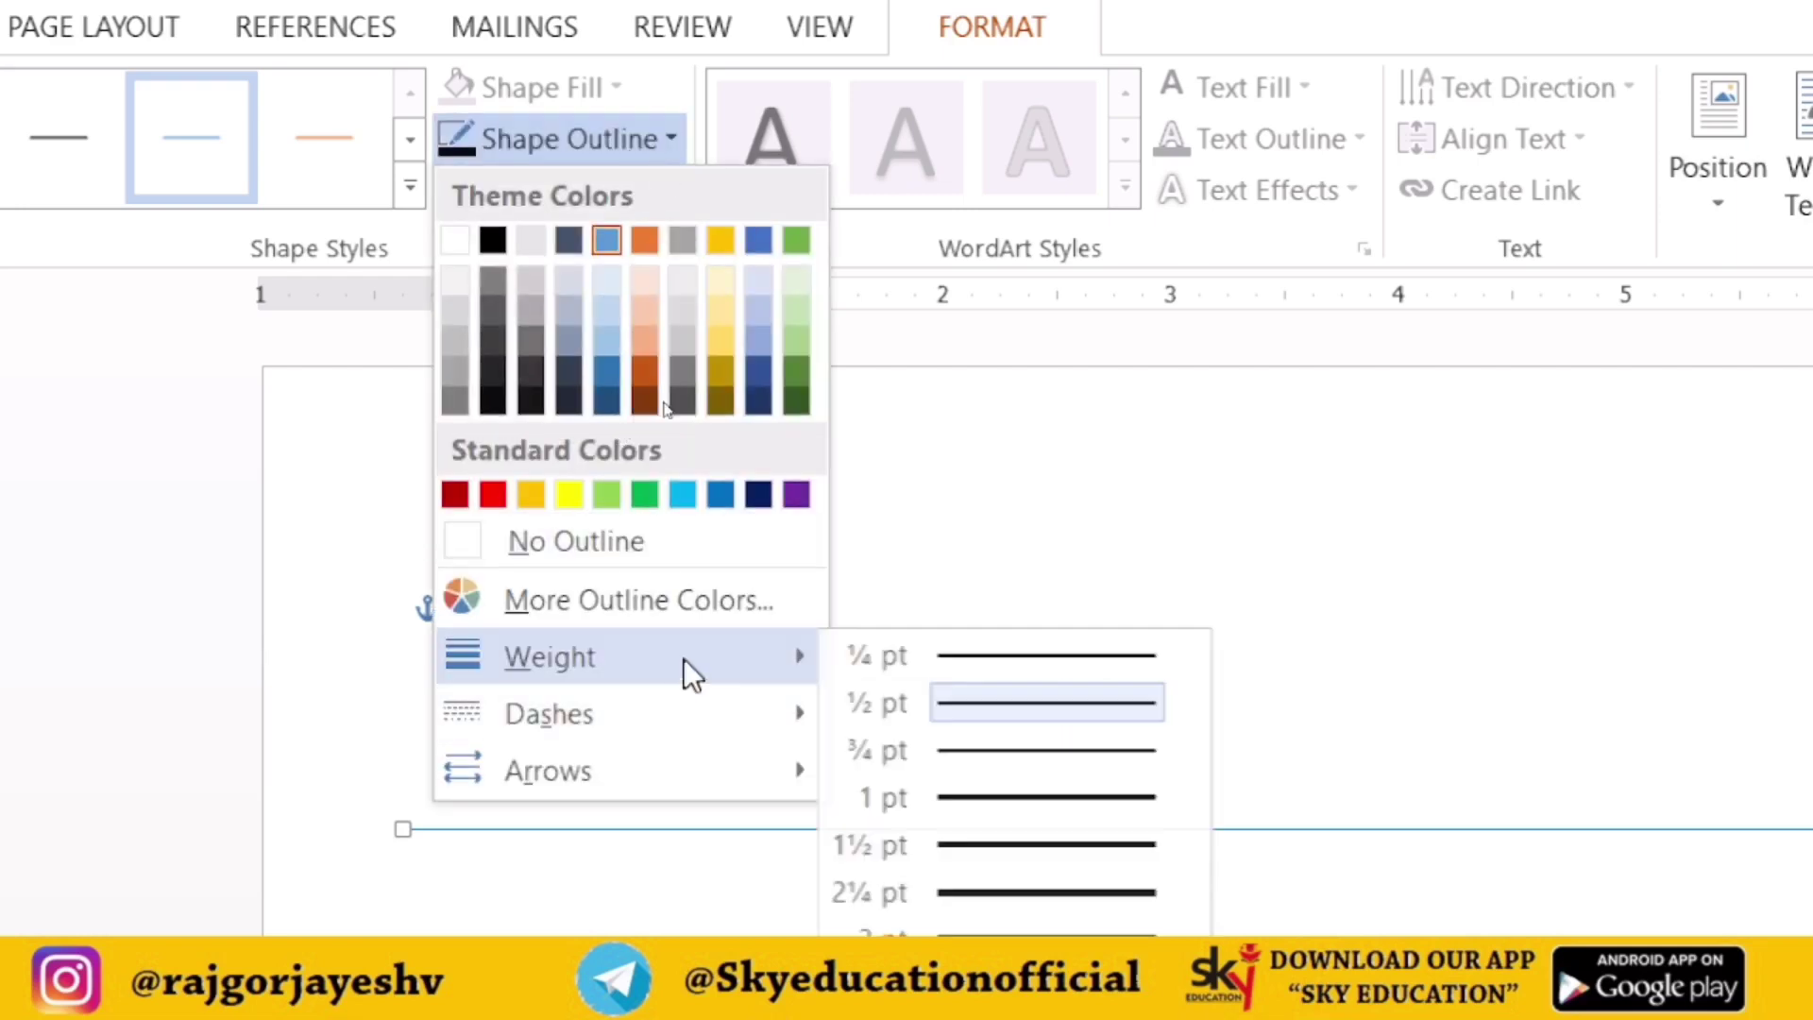
mouse_move(550, 630)
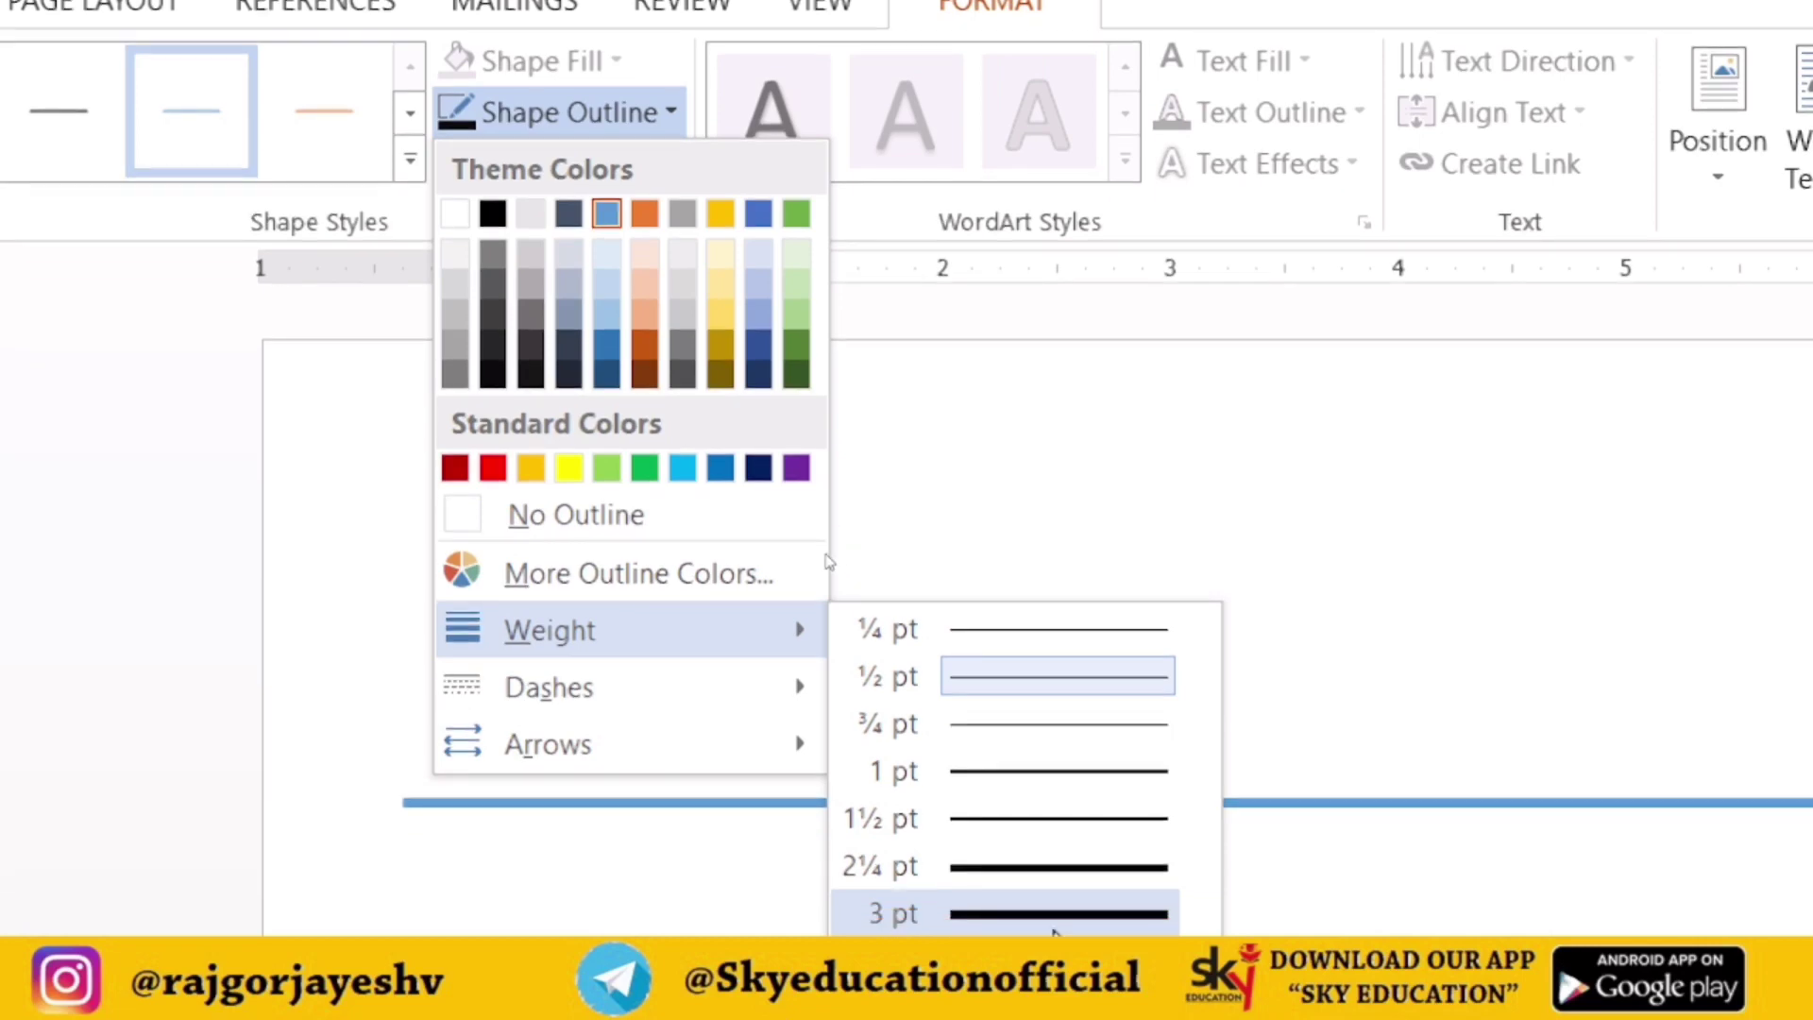
left_click(1011, 906)
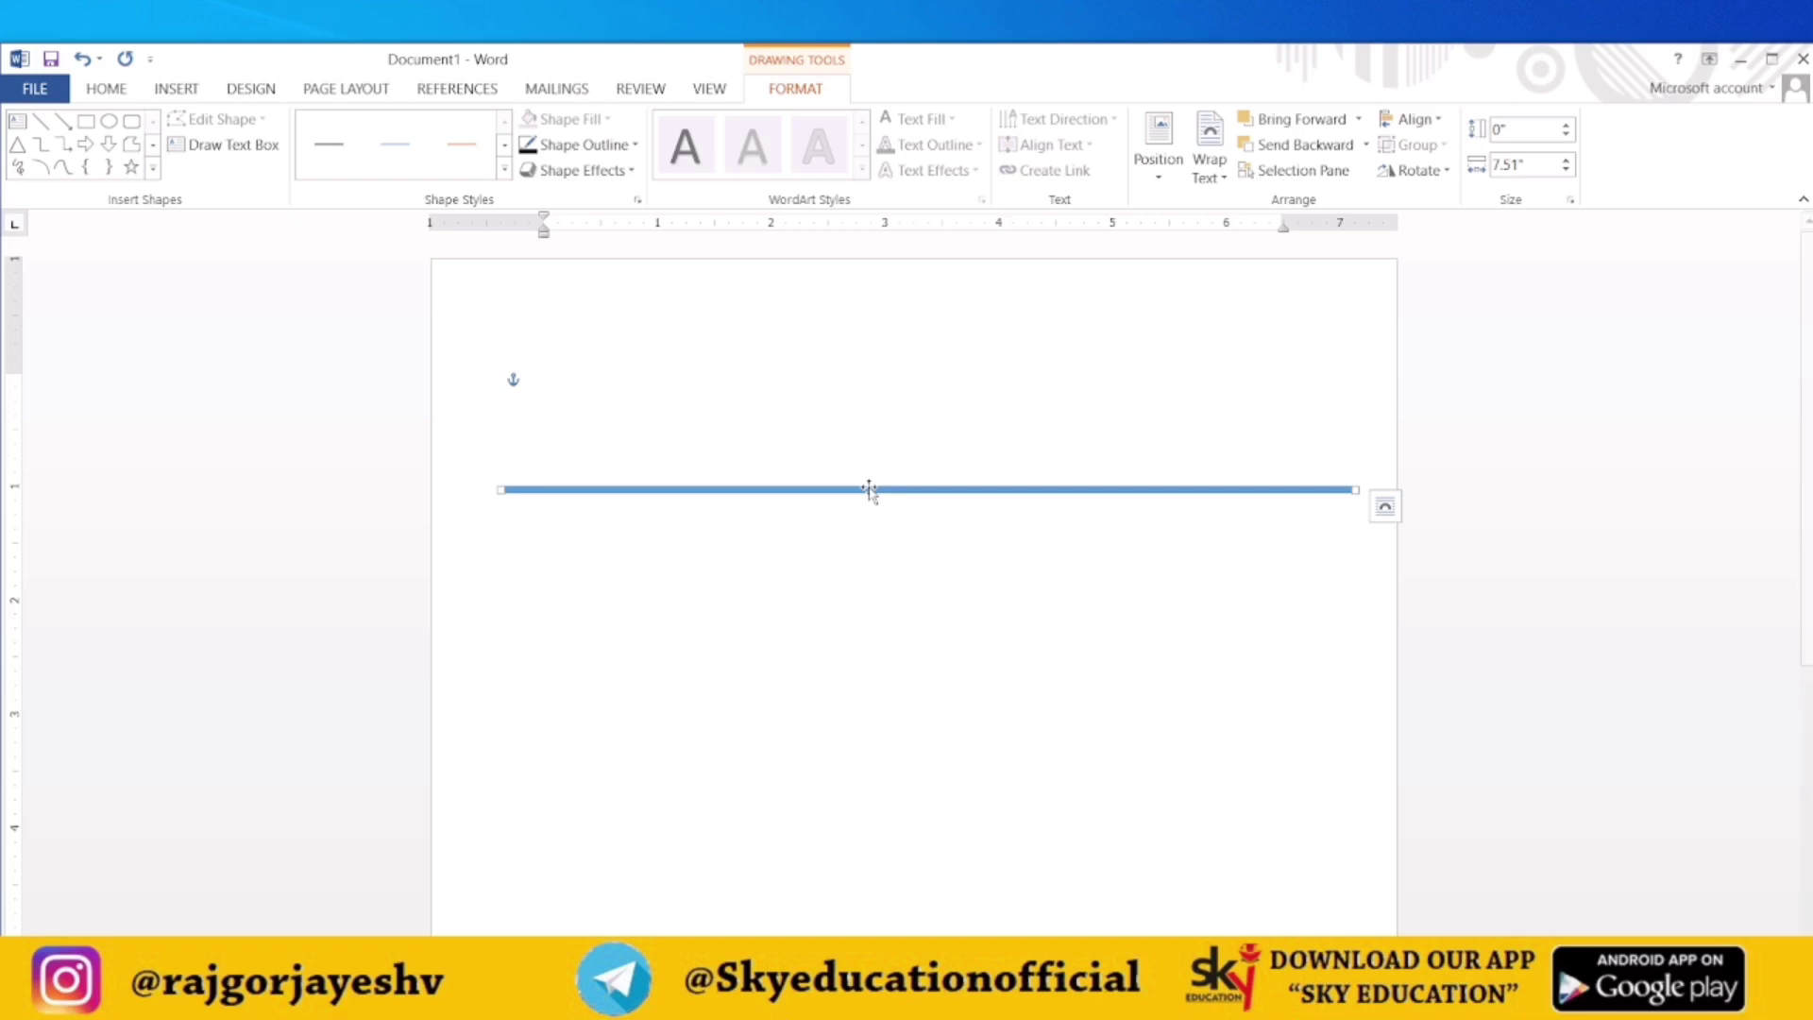
key("ctrl+d")
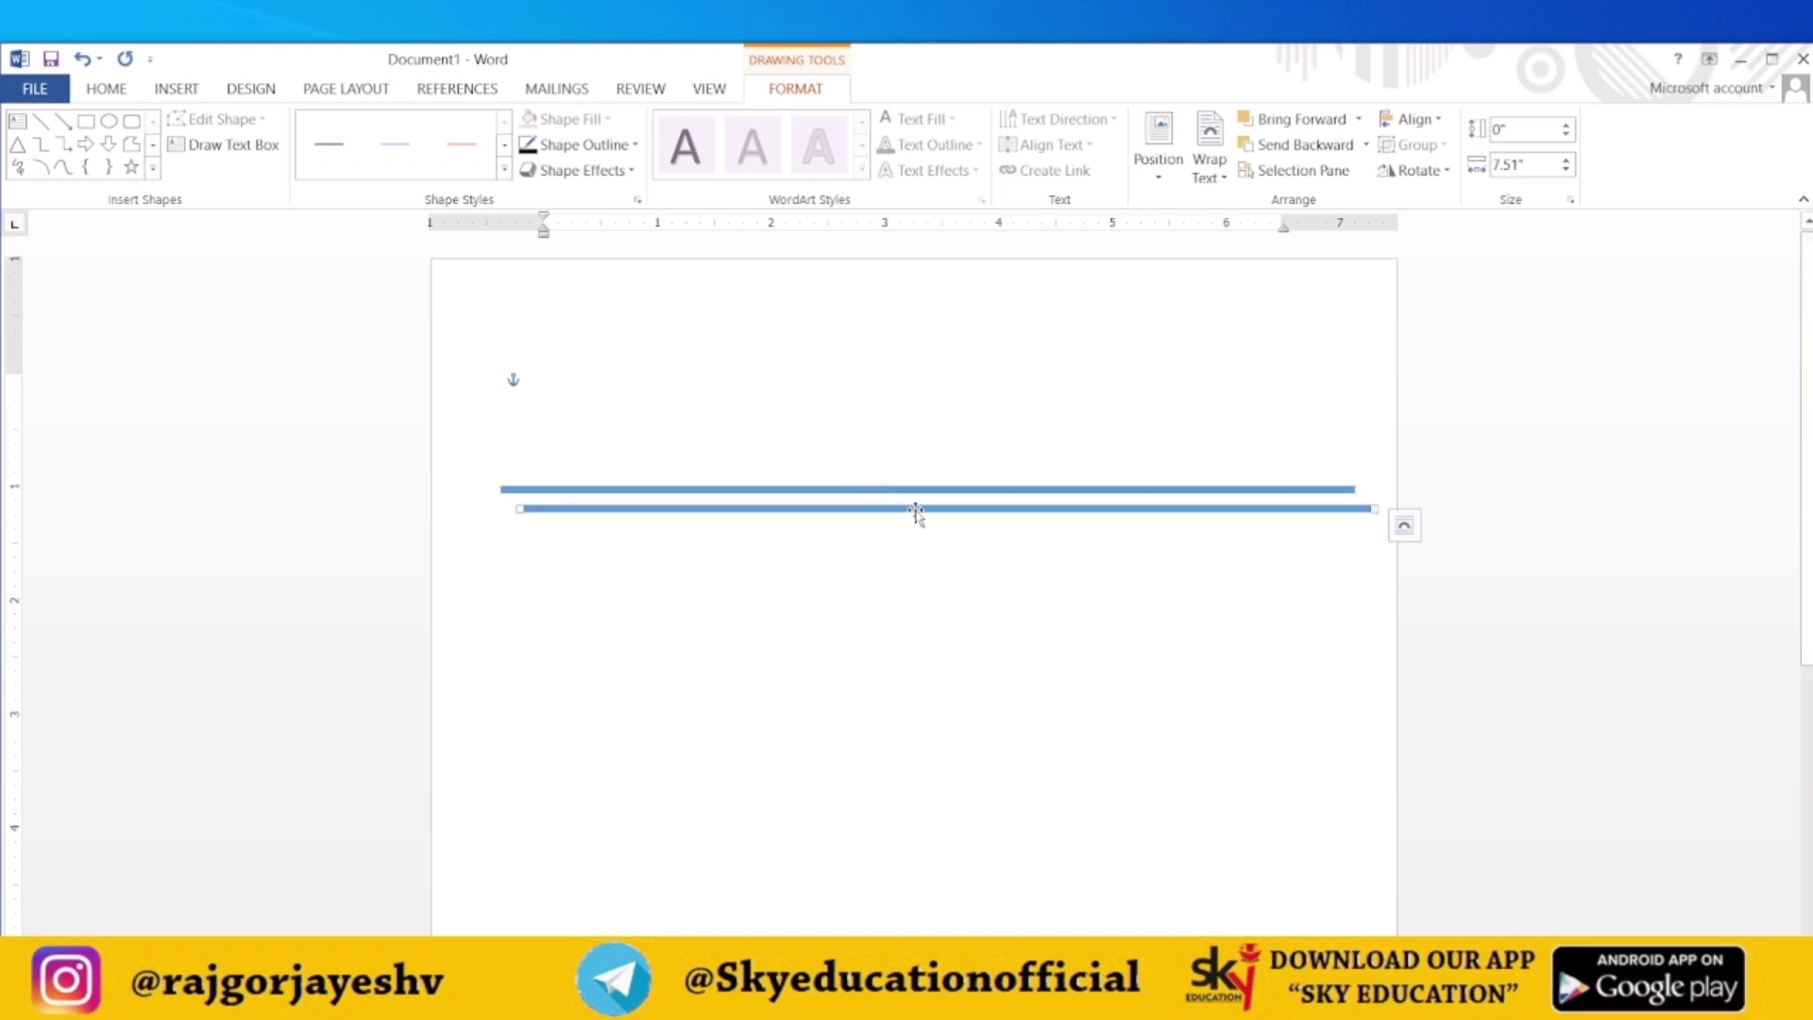
key("ctrl+d")
left_click_drag(914, 511, 880, 511)
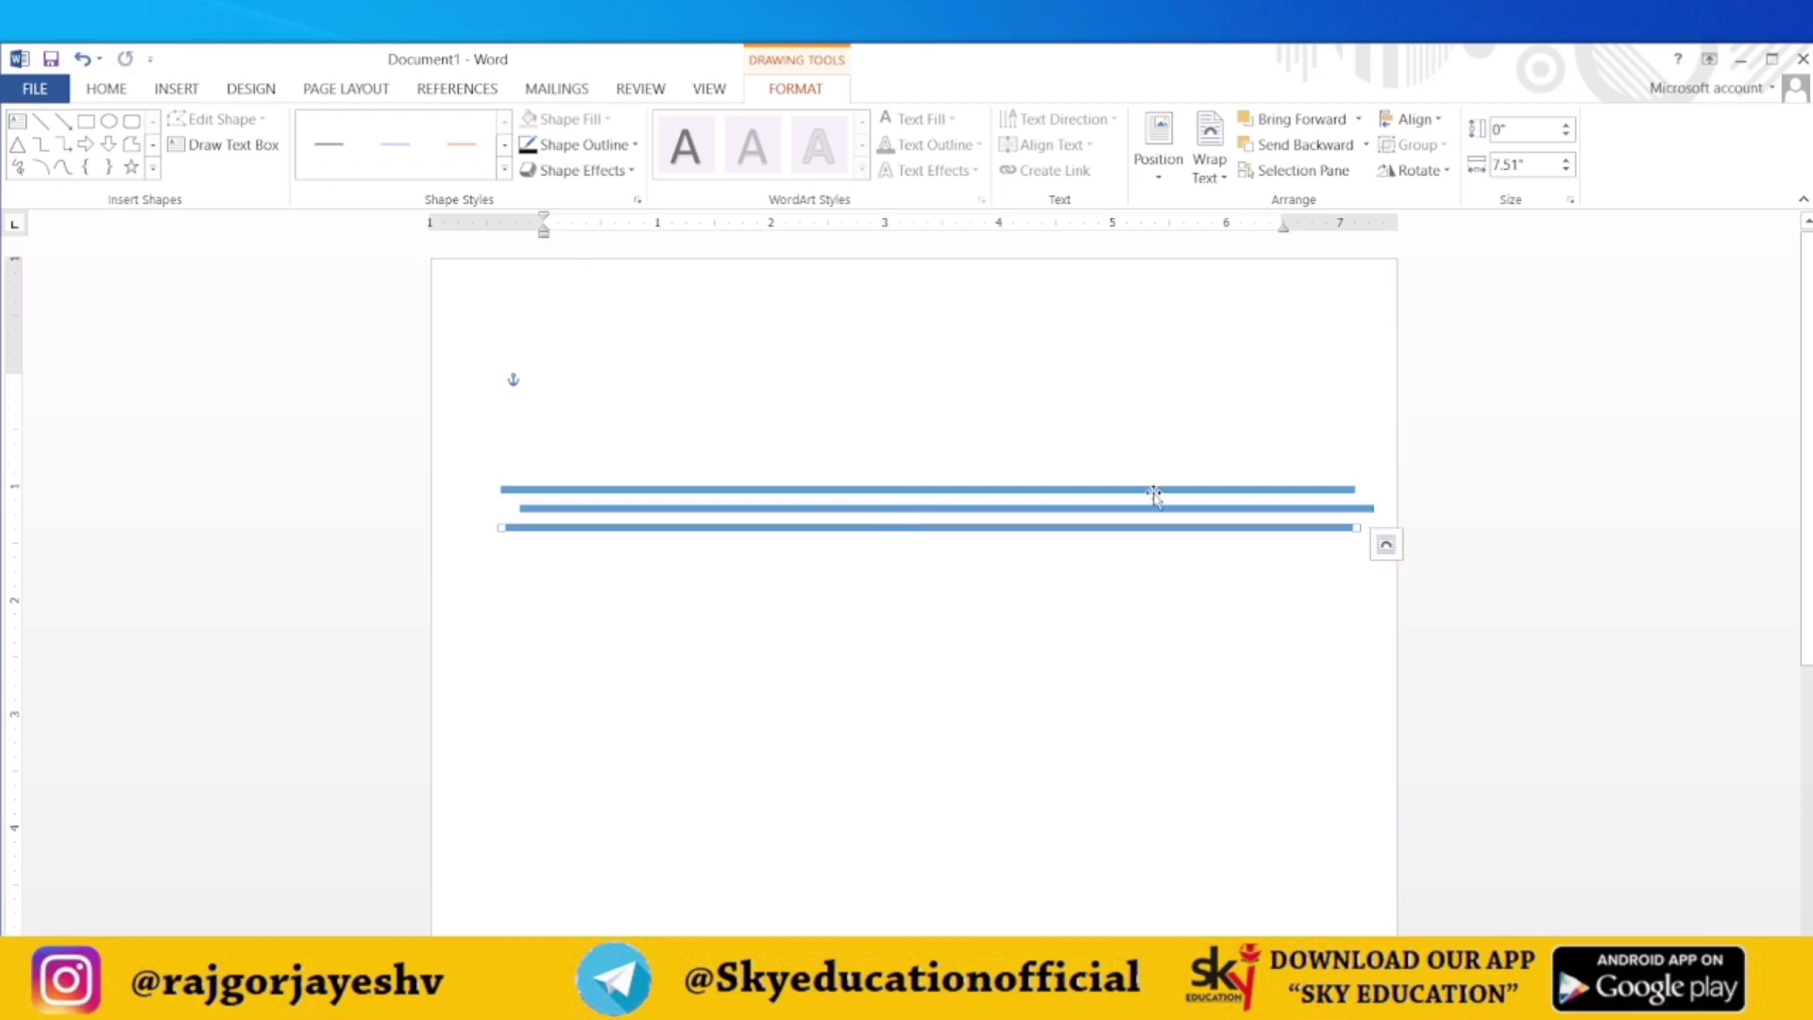
left_click(1187, 511)
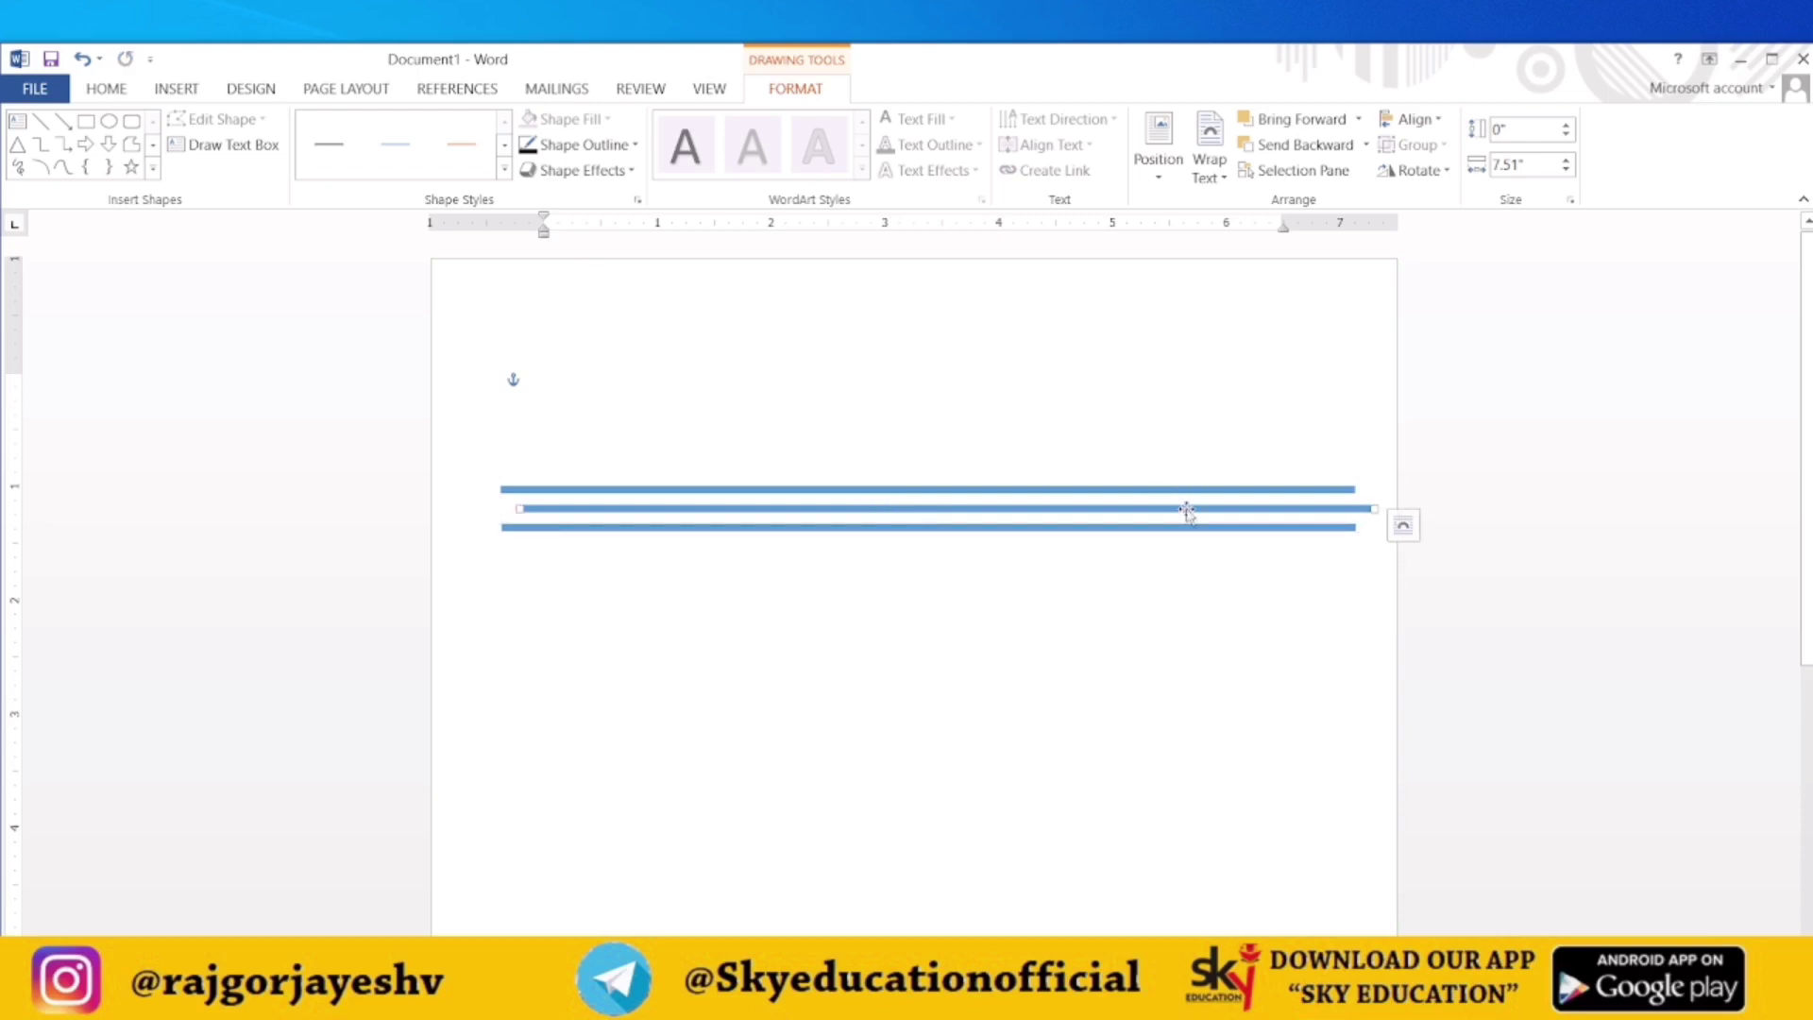
key("Delete")
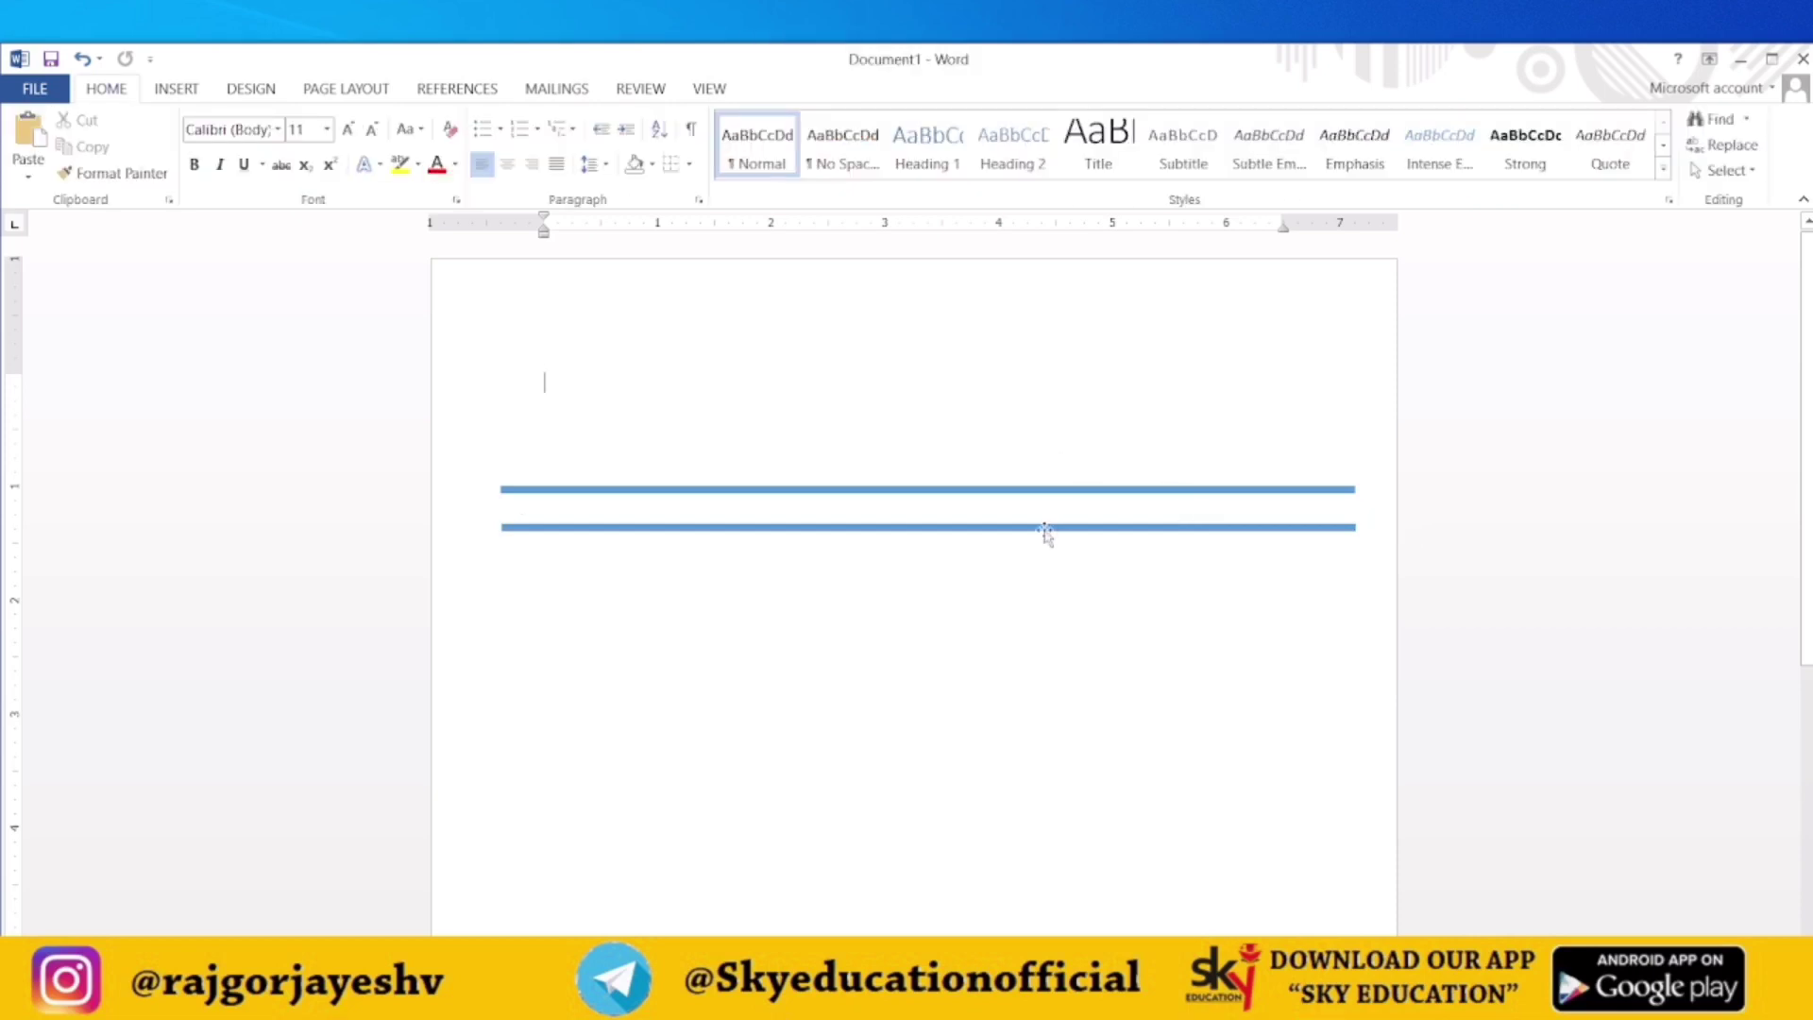
left_click_drag(1044, 528, 1041, 535)
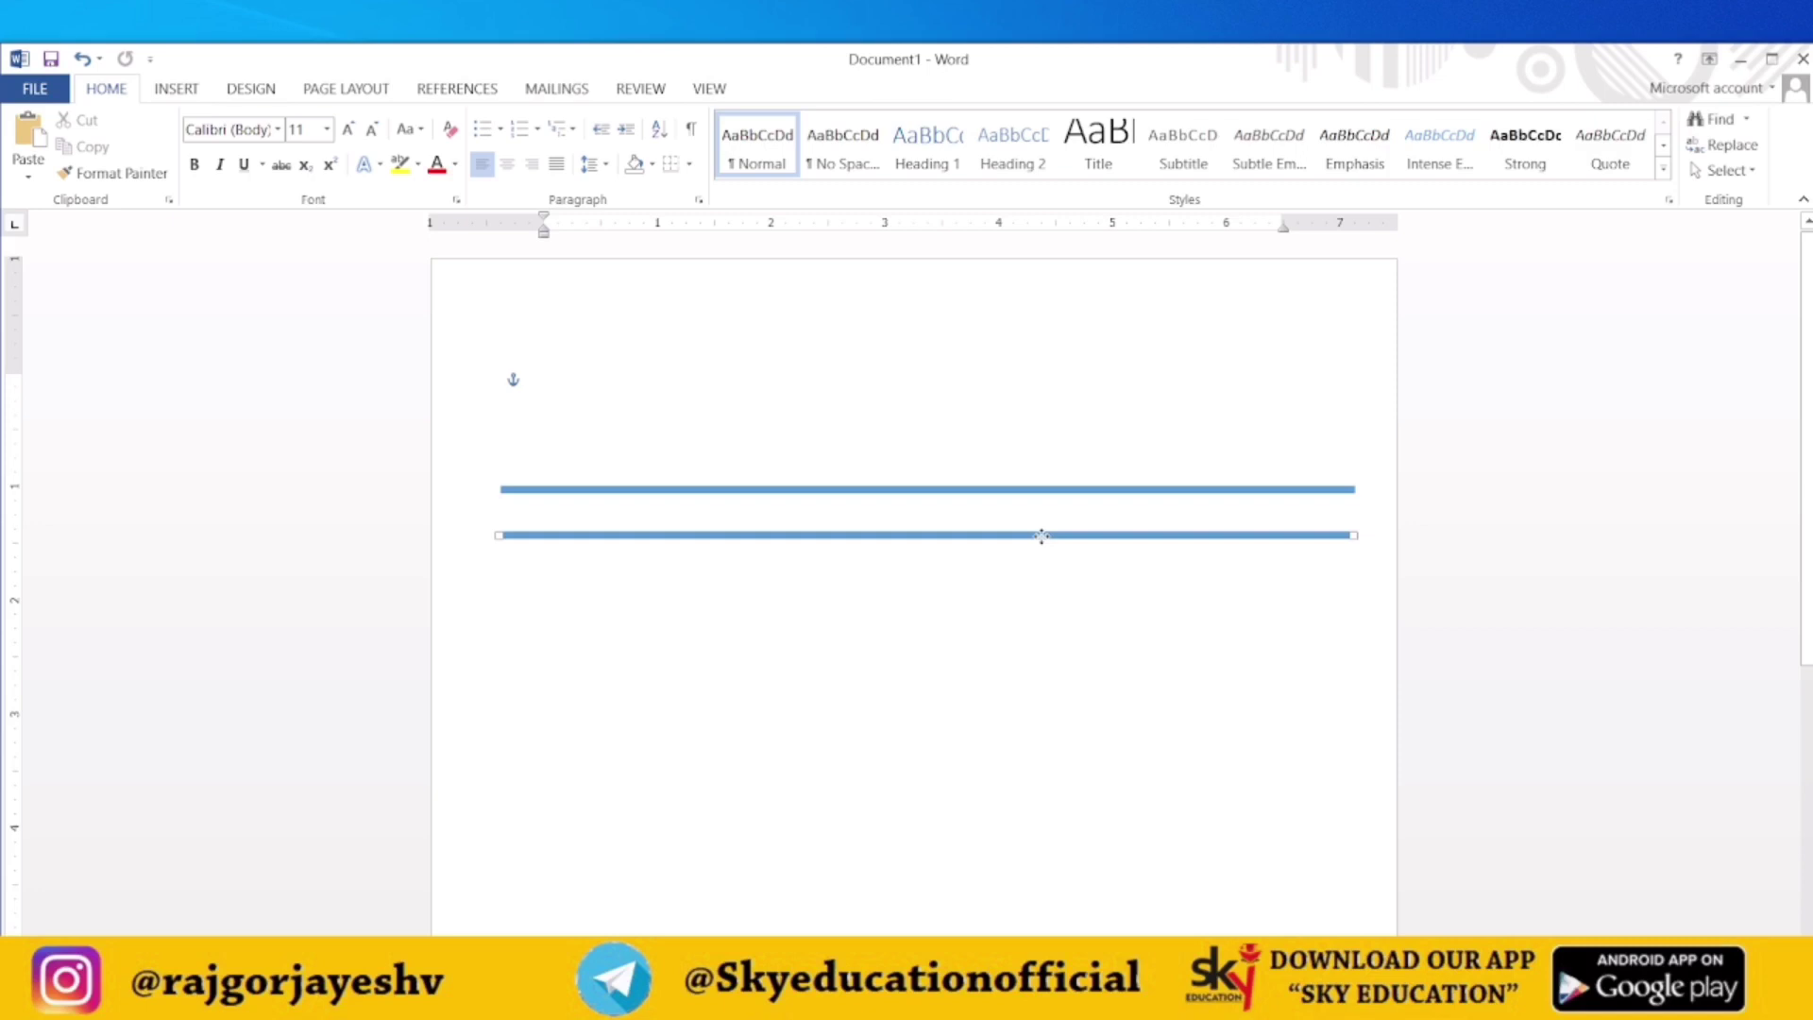
Step: Type the heading SKY EDUCATION in the first paragraph above the lines
left_click(1365, 430)
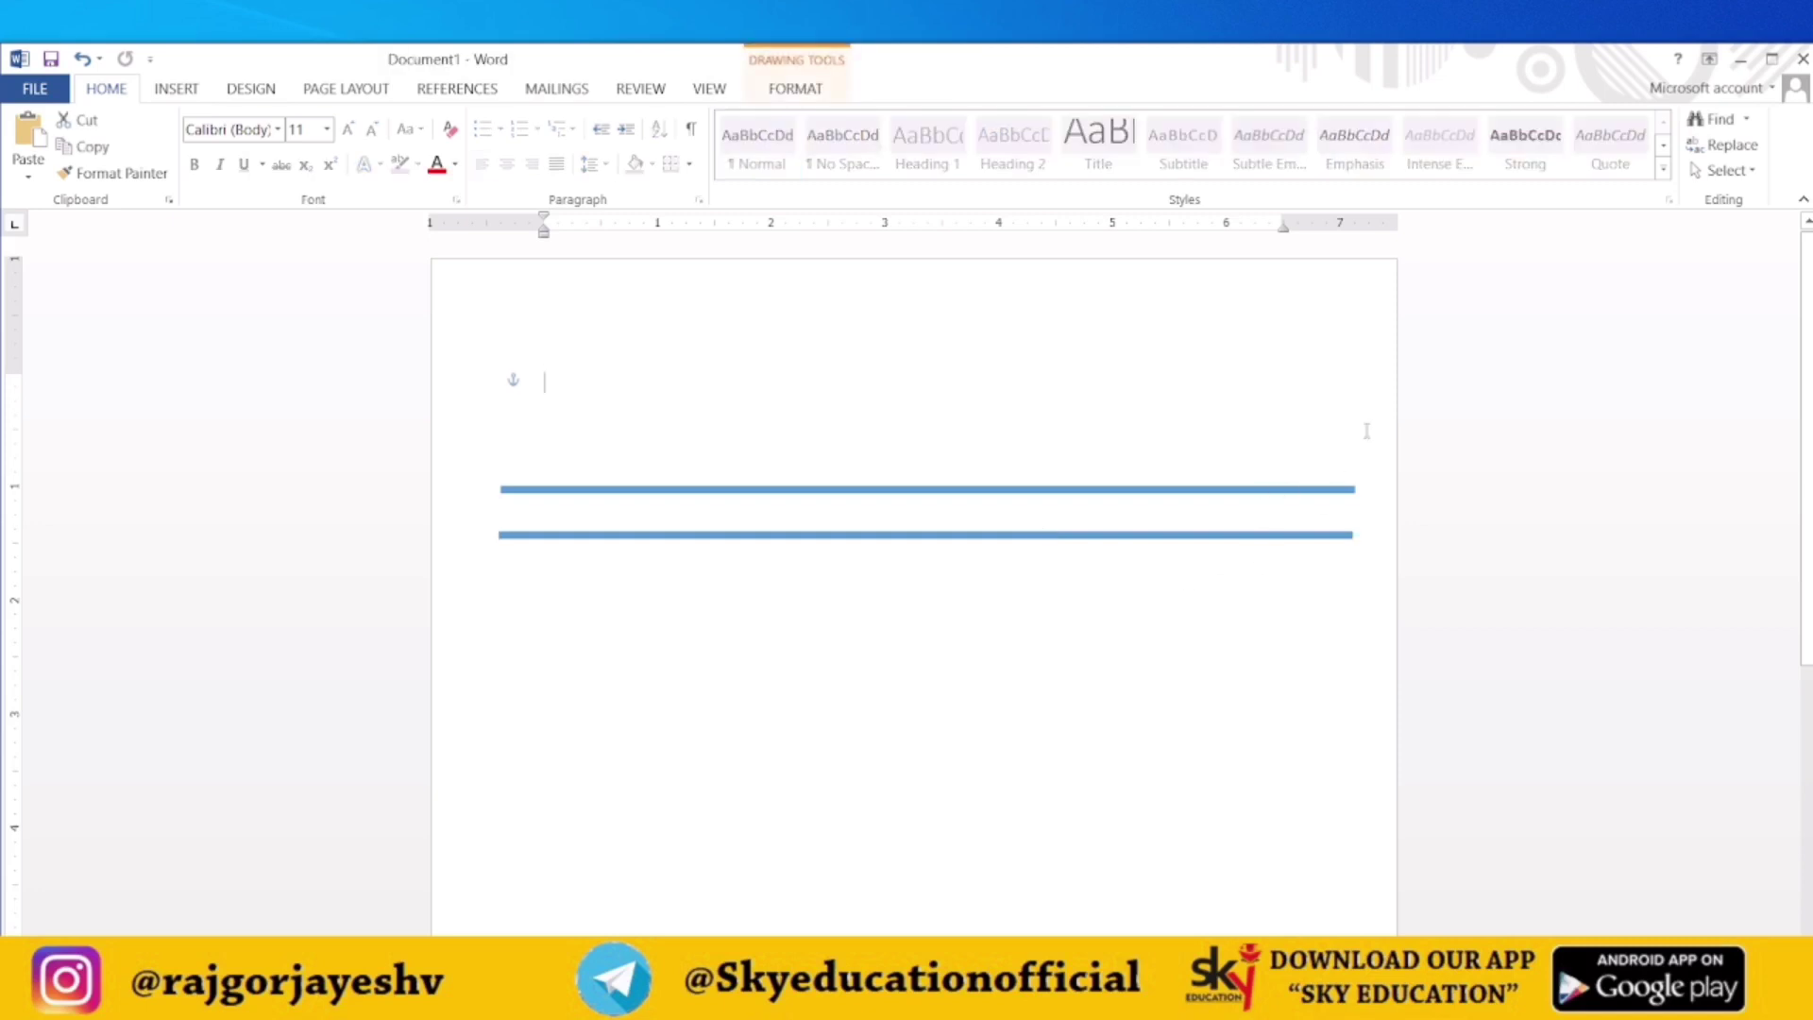
left_click(1207, 536)
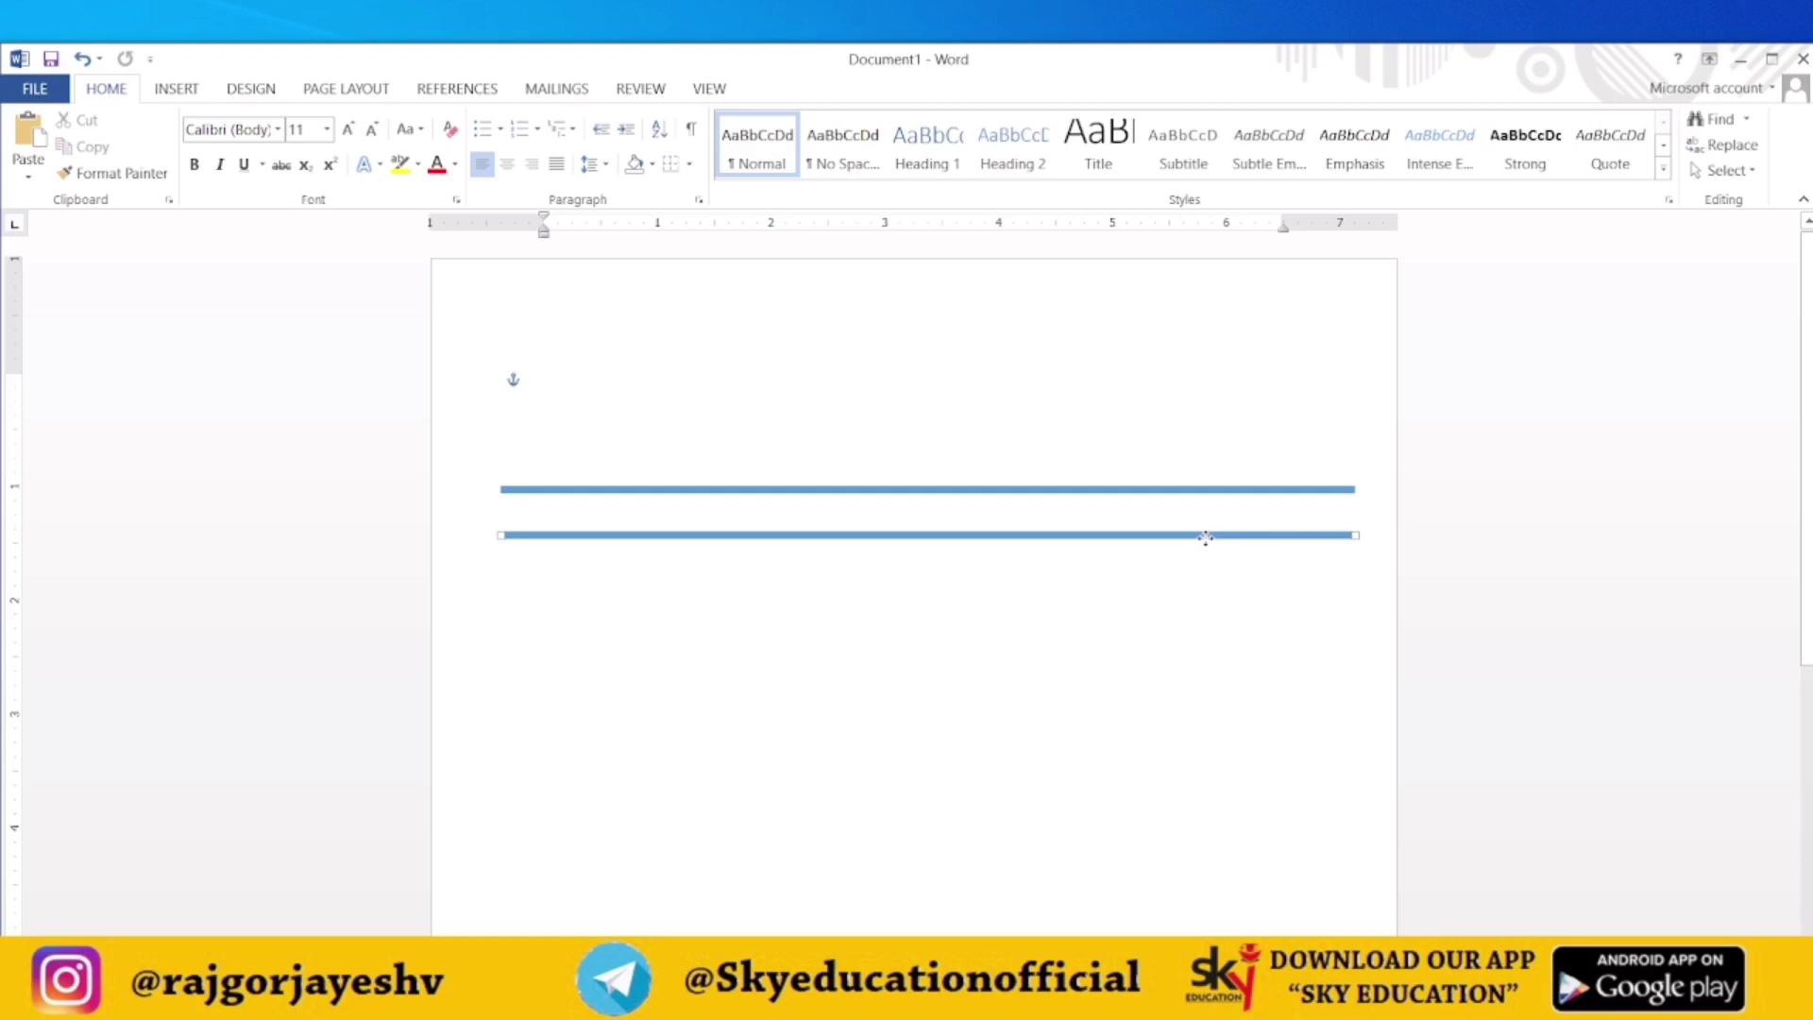
left_click(1476, 480)
type("SKY EDUCATION")
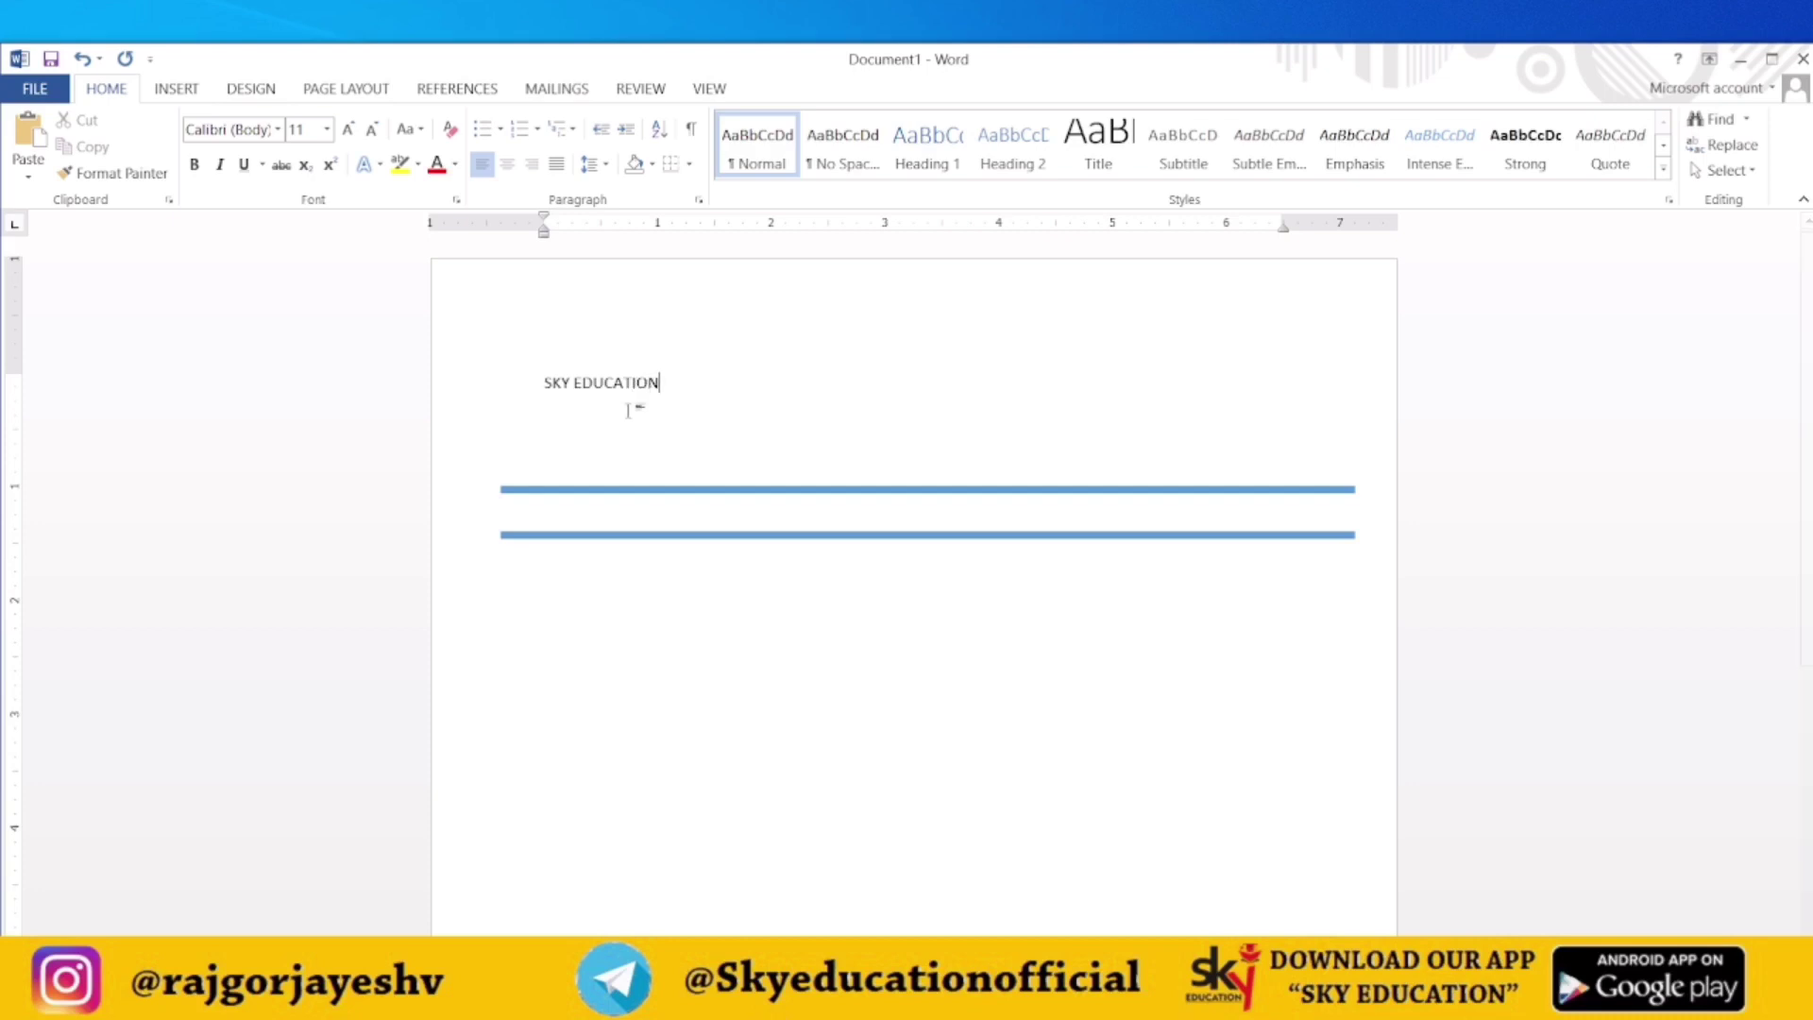
Step: Enlarge the SKY EDUCATION heading to 36 pt
triple_click(647, 386)
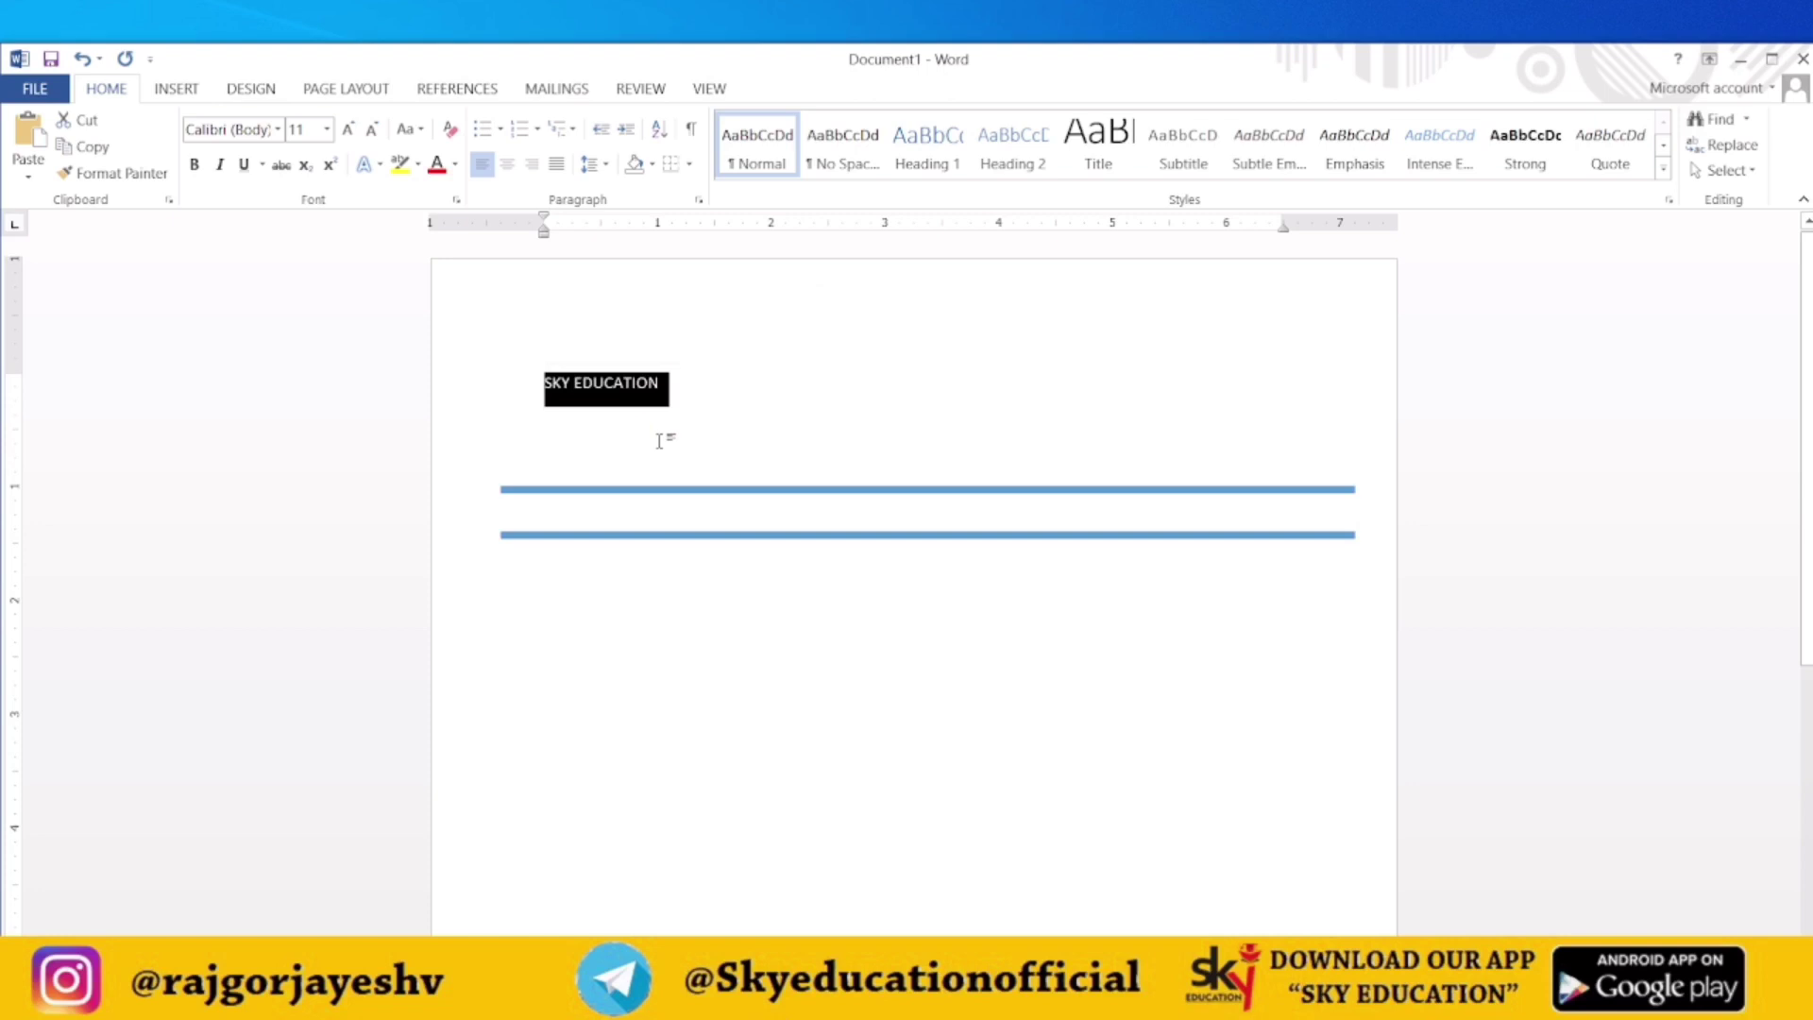
key("ctrl+bracketright")
key("ctrl+bracketright")
key("ctrl+bracketright")
key("ctrl+bracketright")
key("ctrl+bracketright")
key("ctrl+bracketright")
key("ctrl+bracketright")
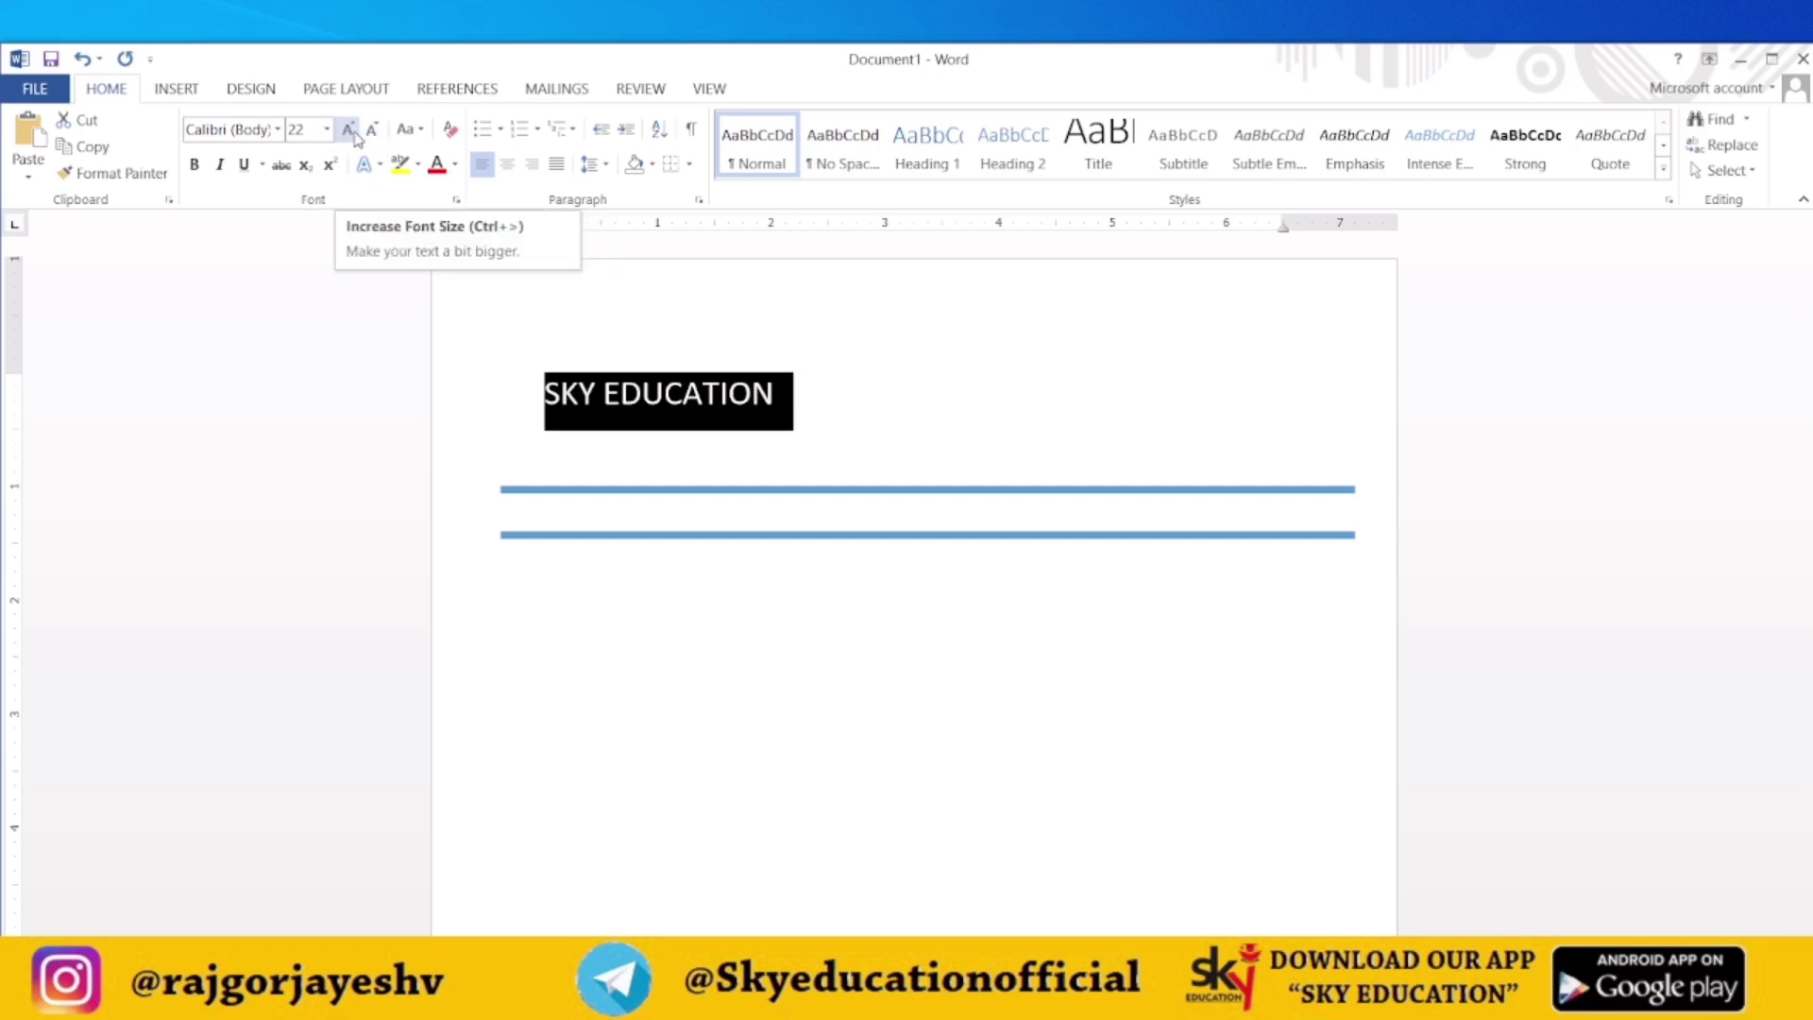
left_click(352, 135)
left_click(352, 135)
left_click(352, 135)
left_click(352, 135)
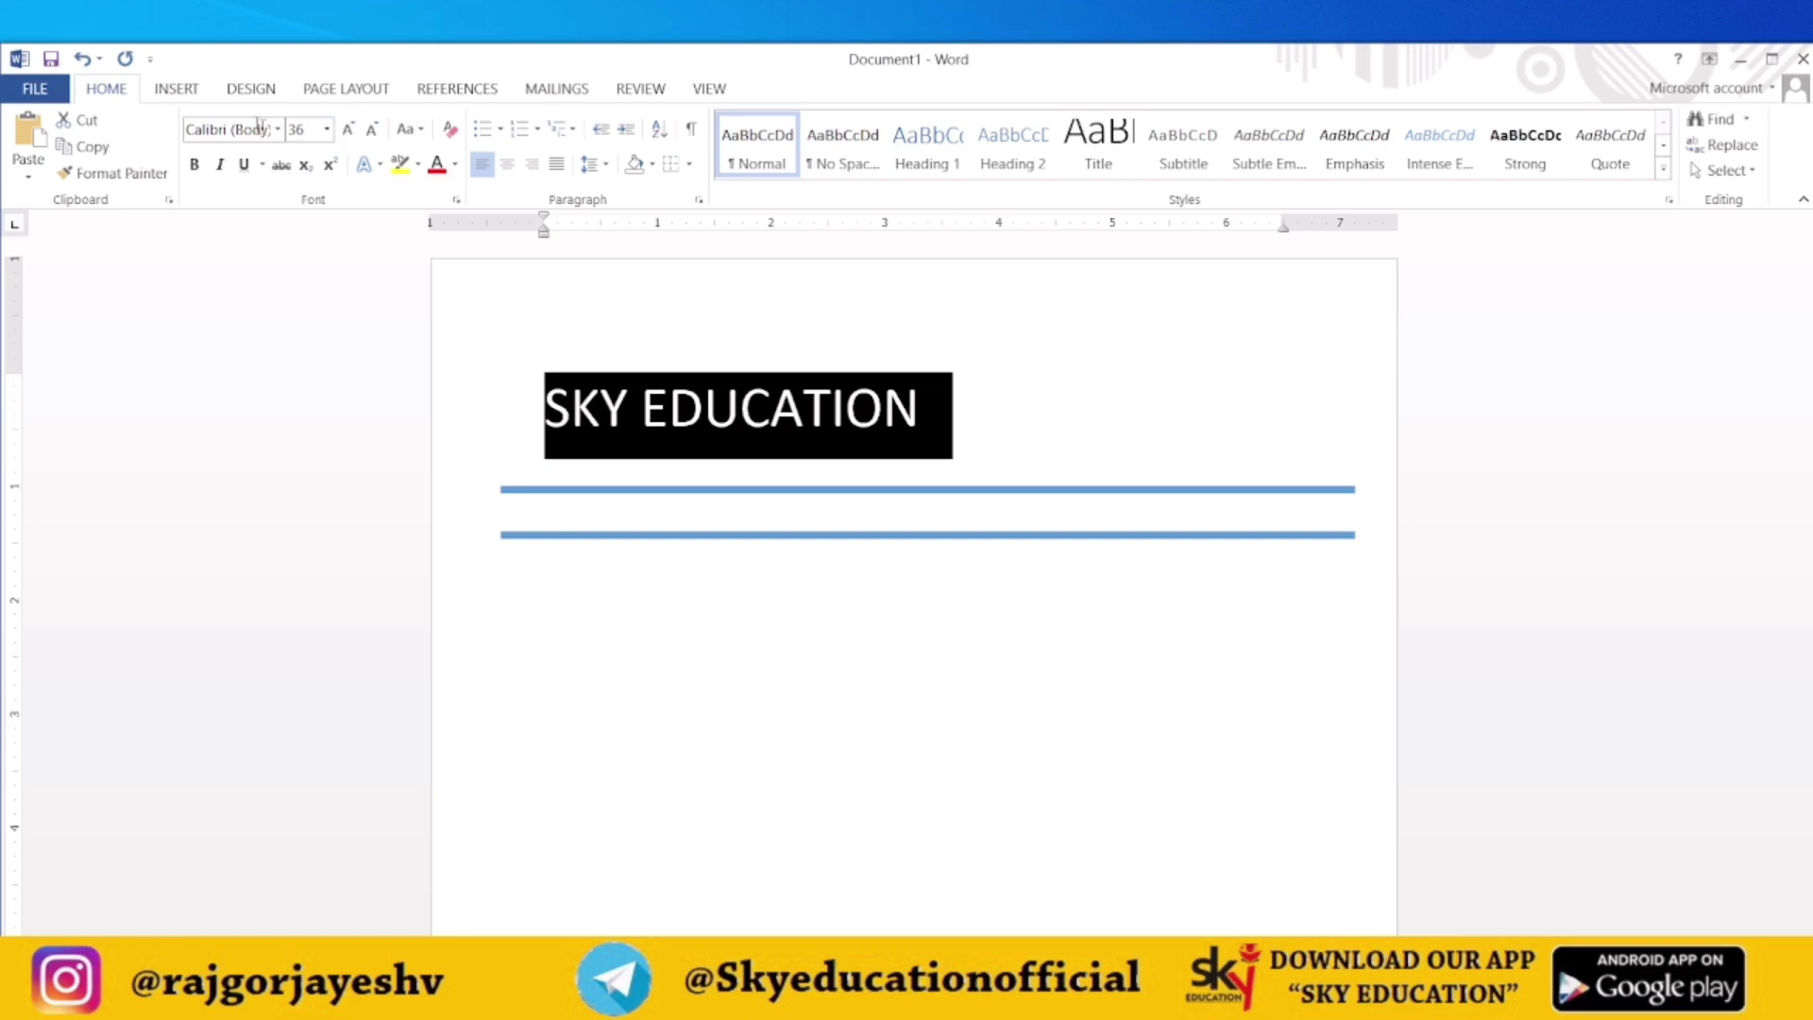
left_click(179, 91)
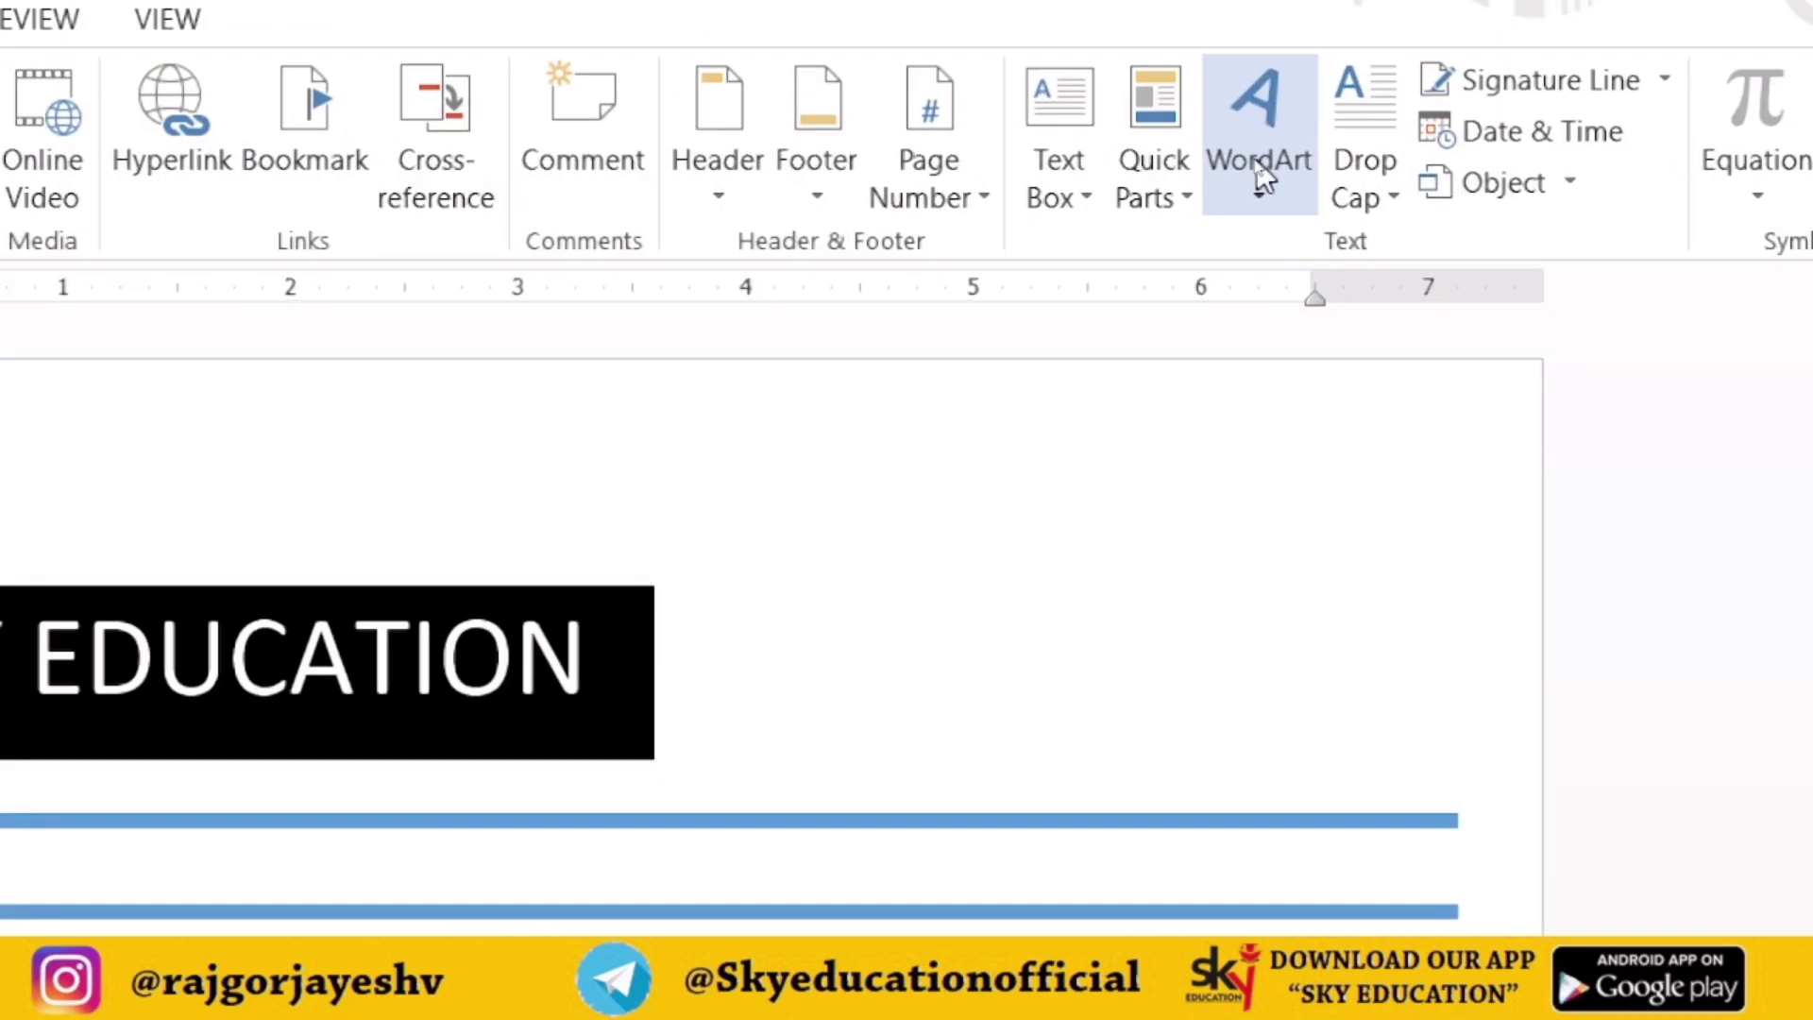
Step: Convert SKY EDUCATION to orange-outline WordArt, shrink its box height, and enlarge the lettering
left_click(1263, 179)
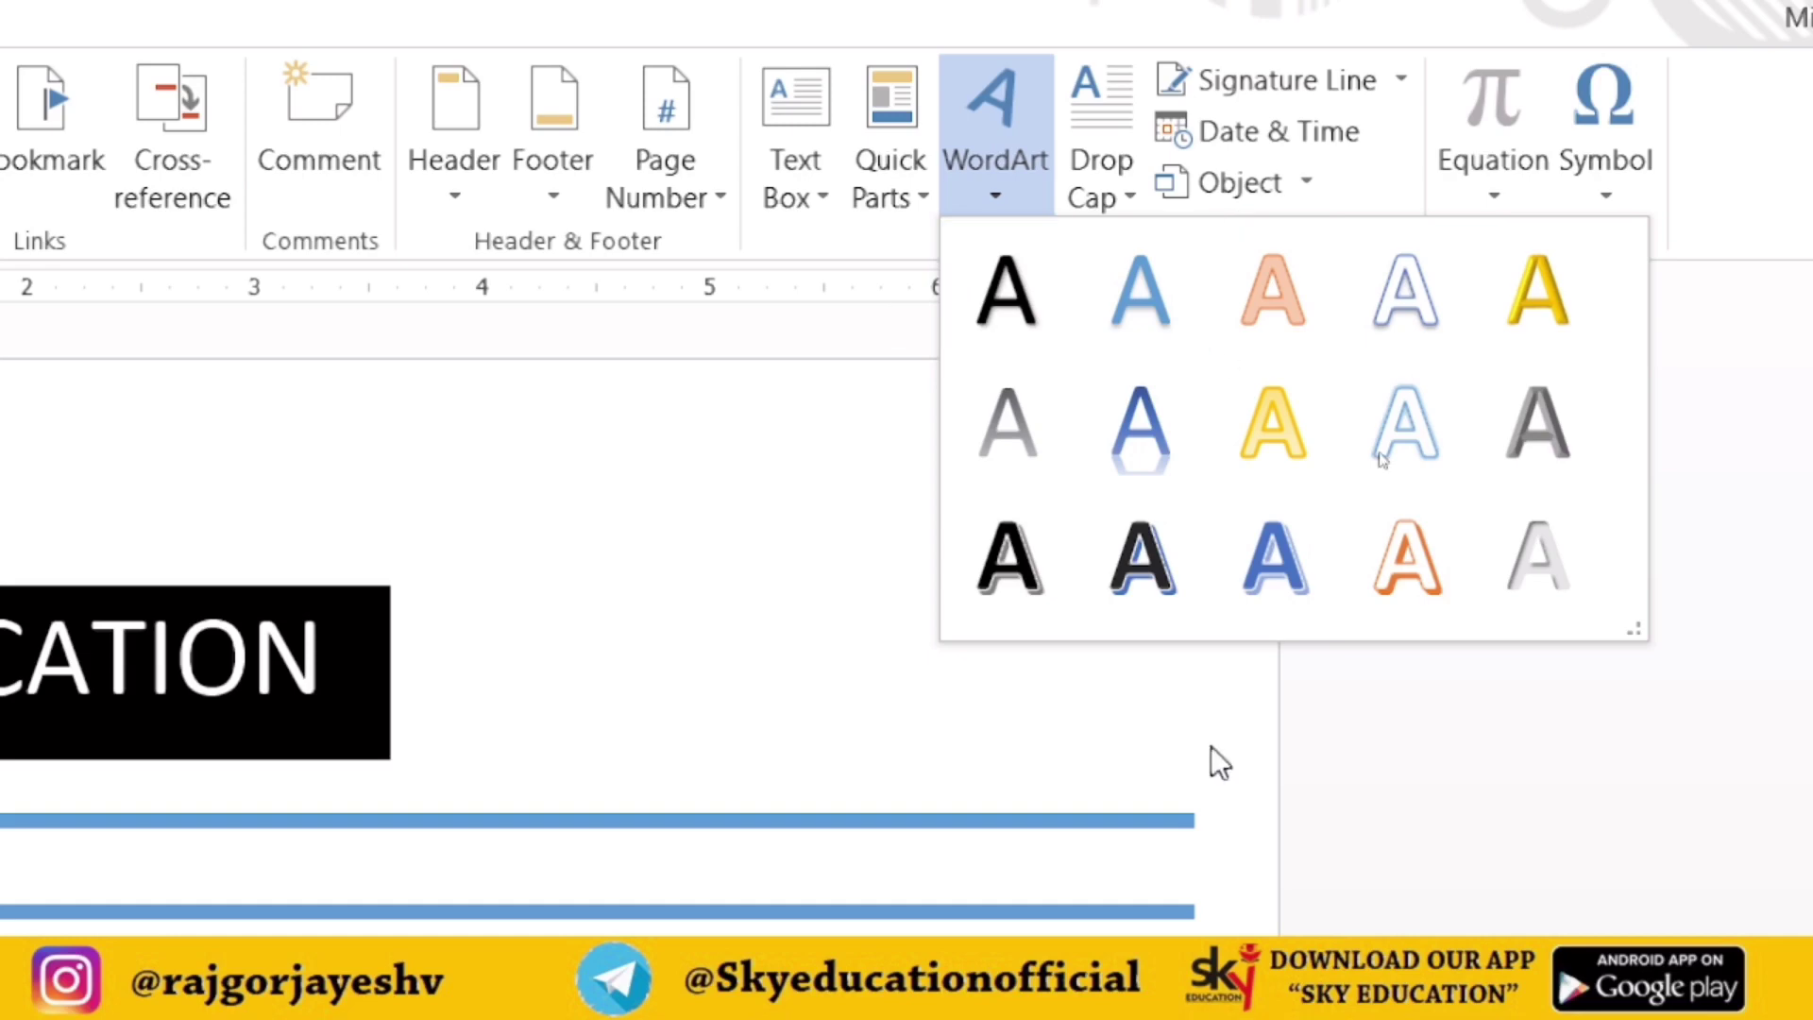
left_click(1405, 566)
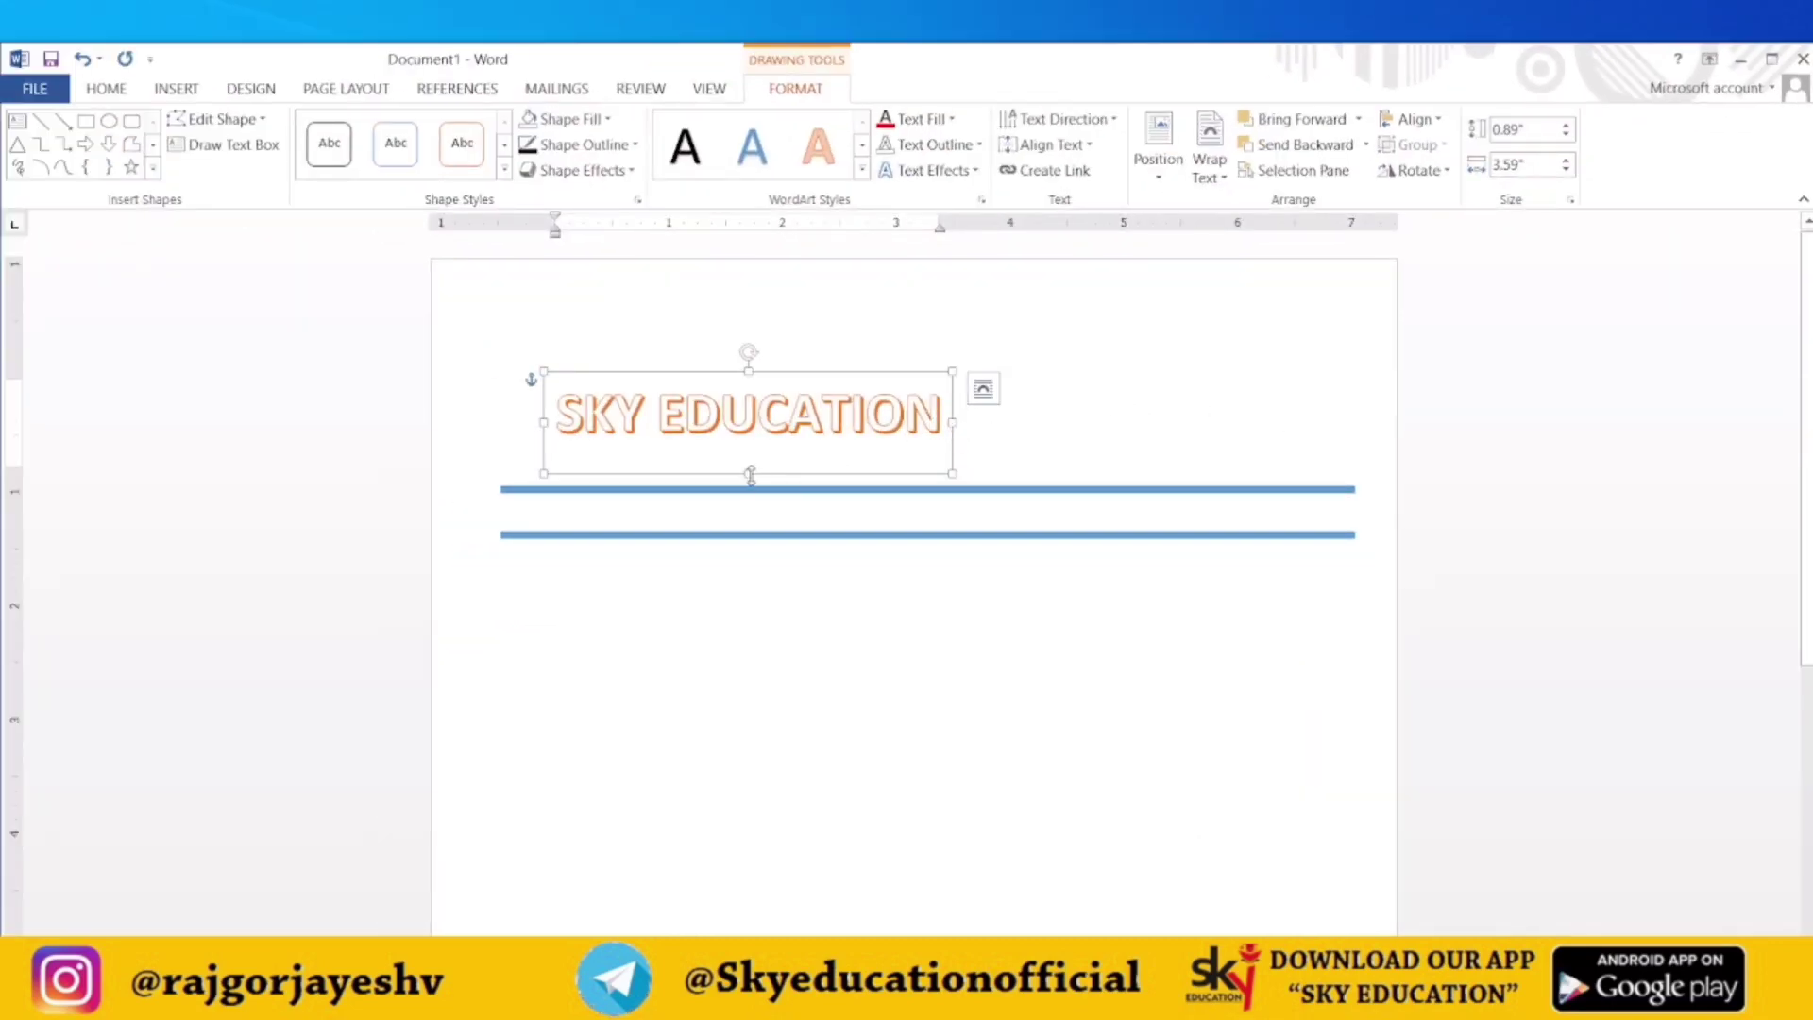
left_click_drag(751, 474, 762, 452)
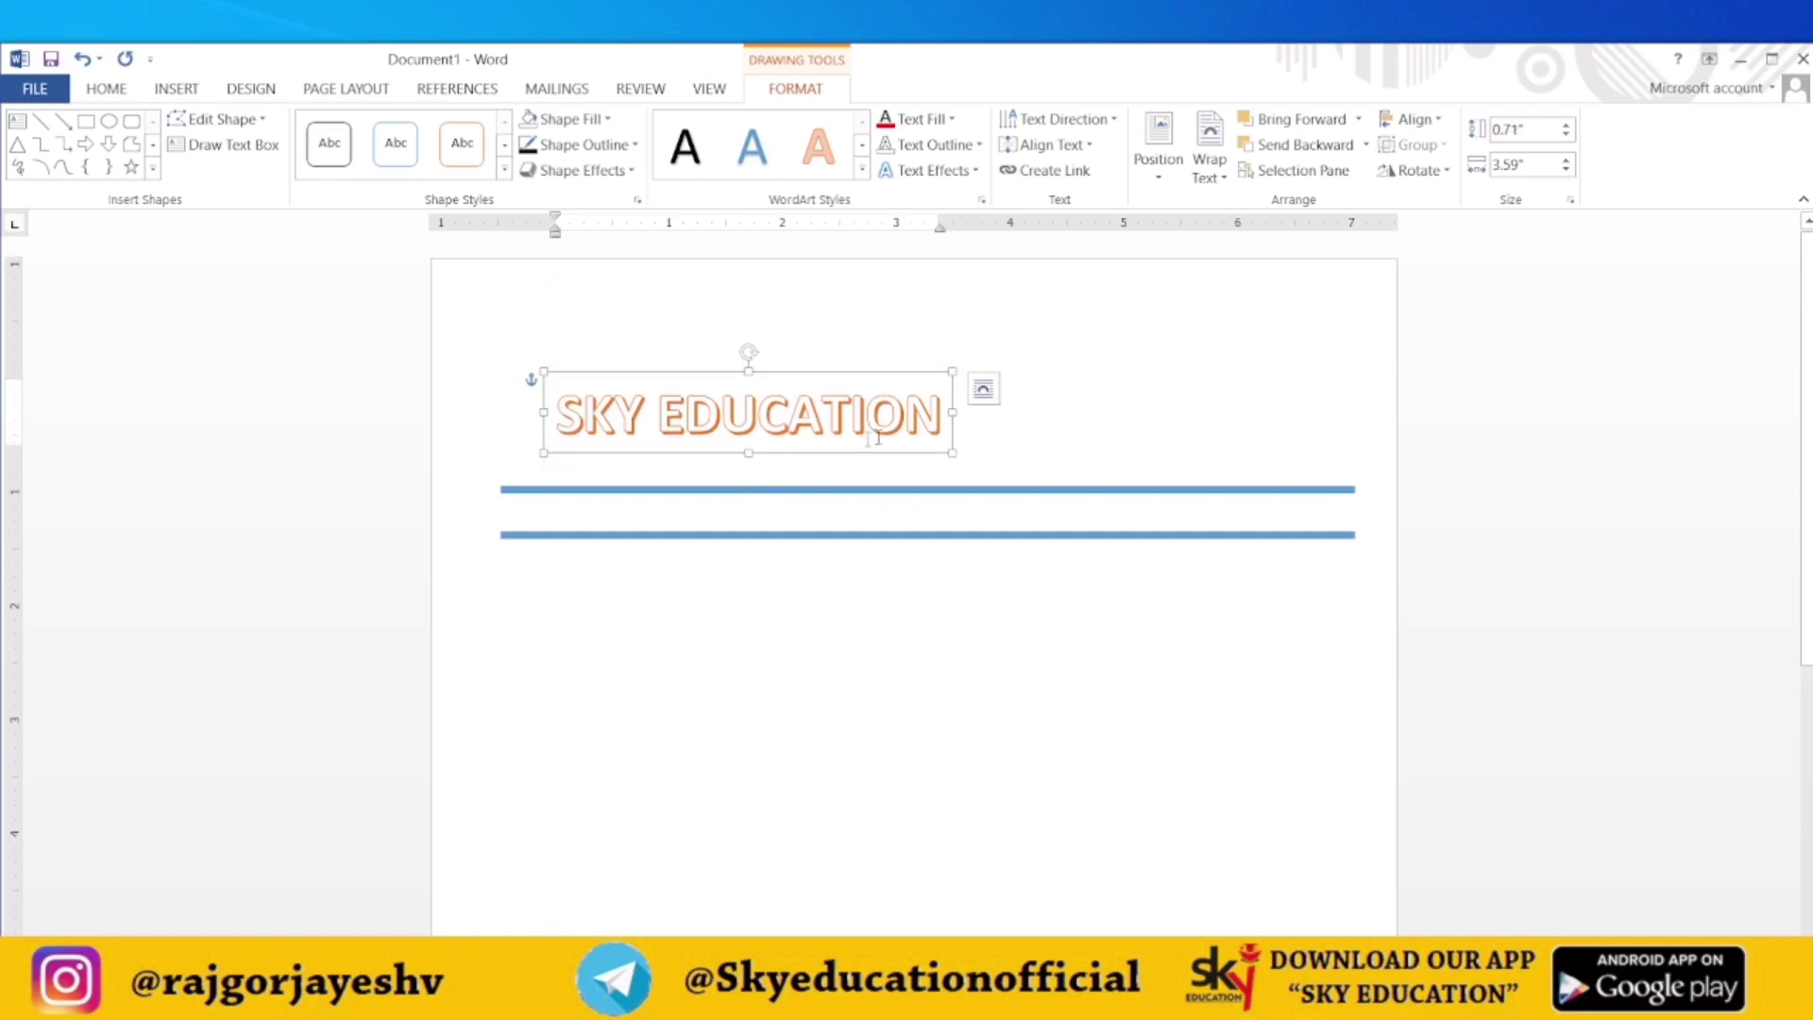
left_click_drag(940, 416, 557, 420)
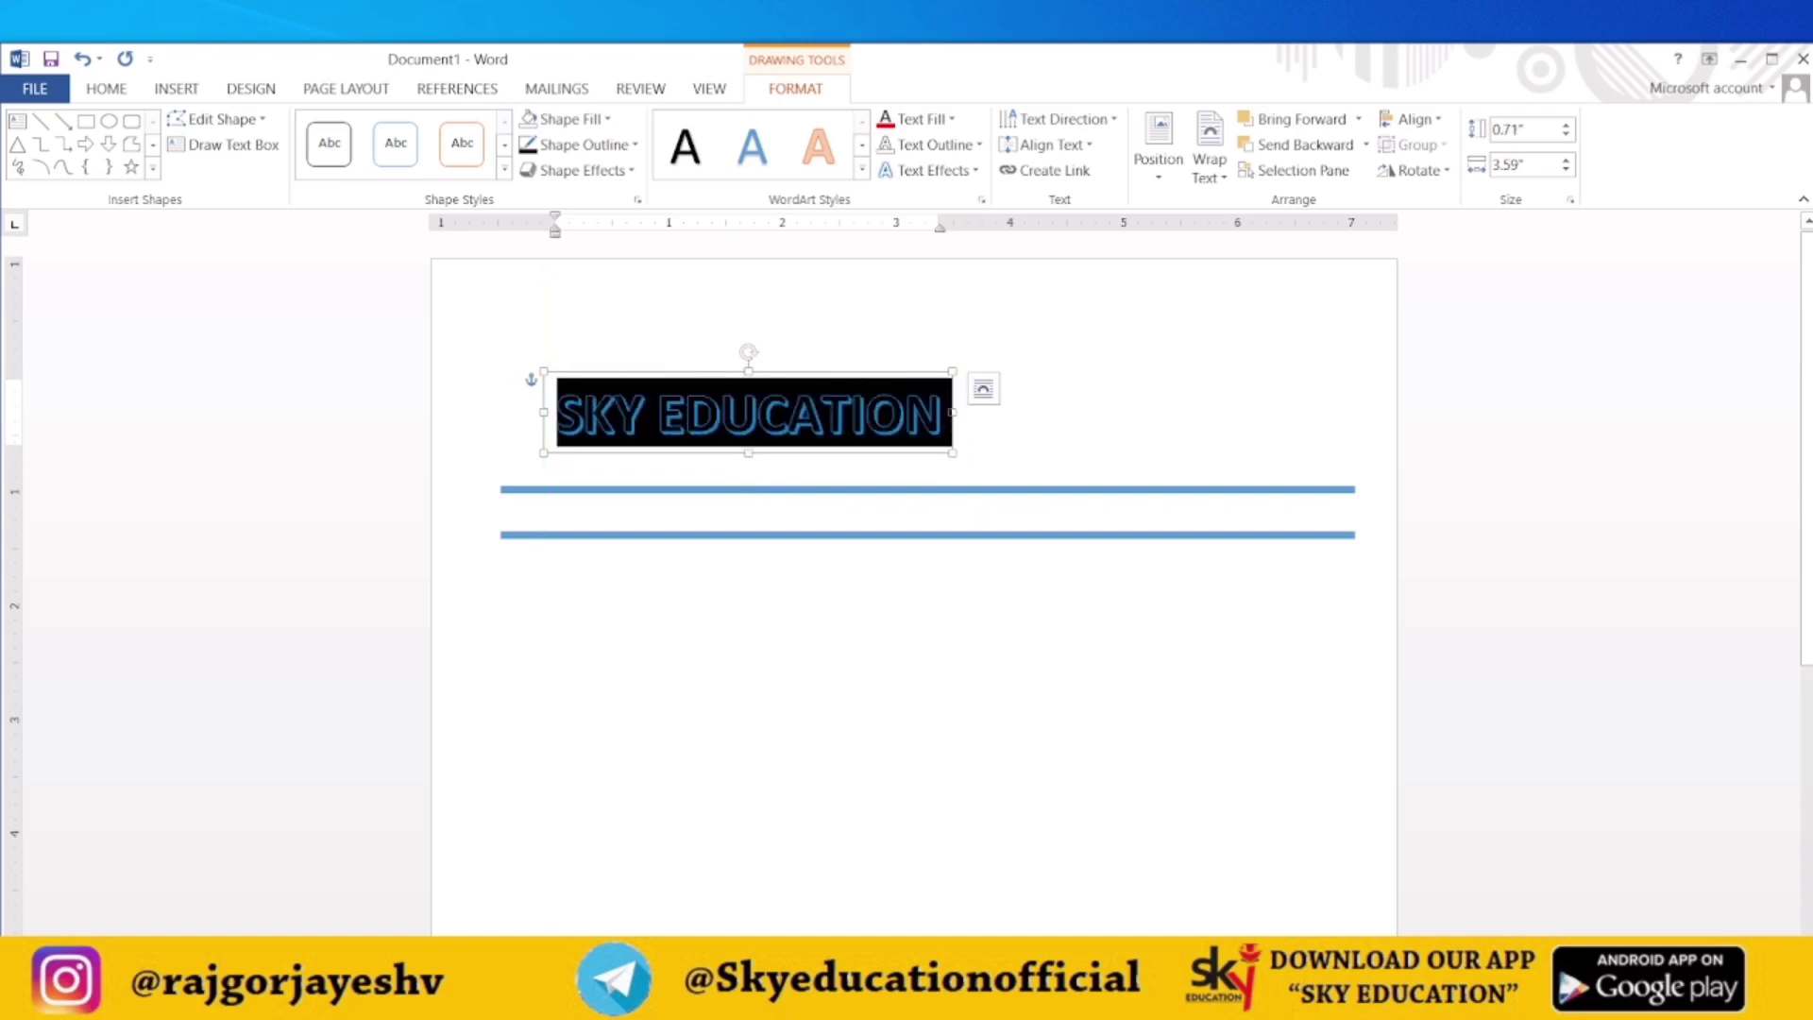
key("ctrl+bracketright")
key("ctrl+bracketright")
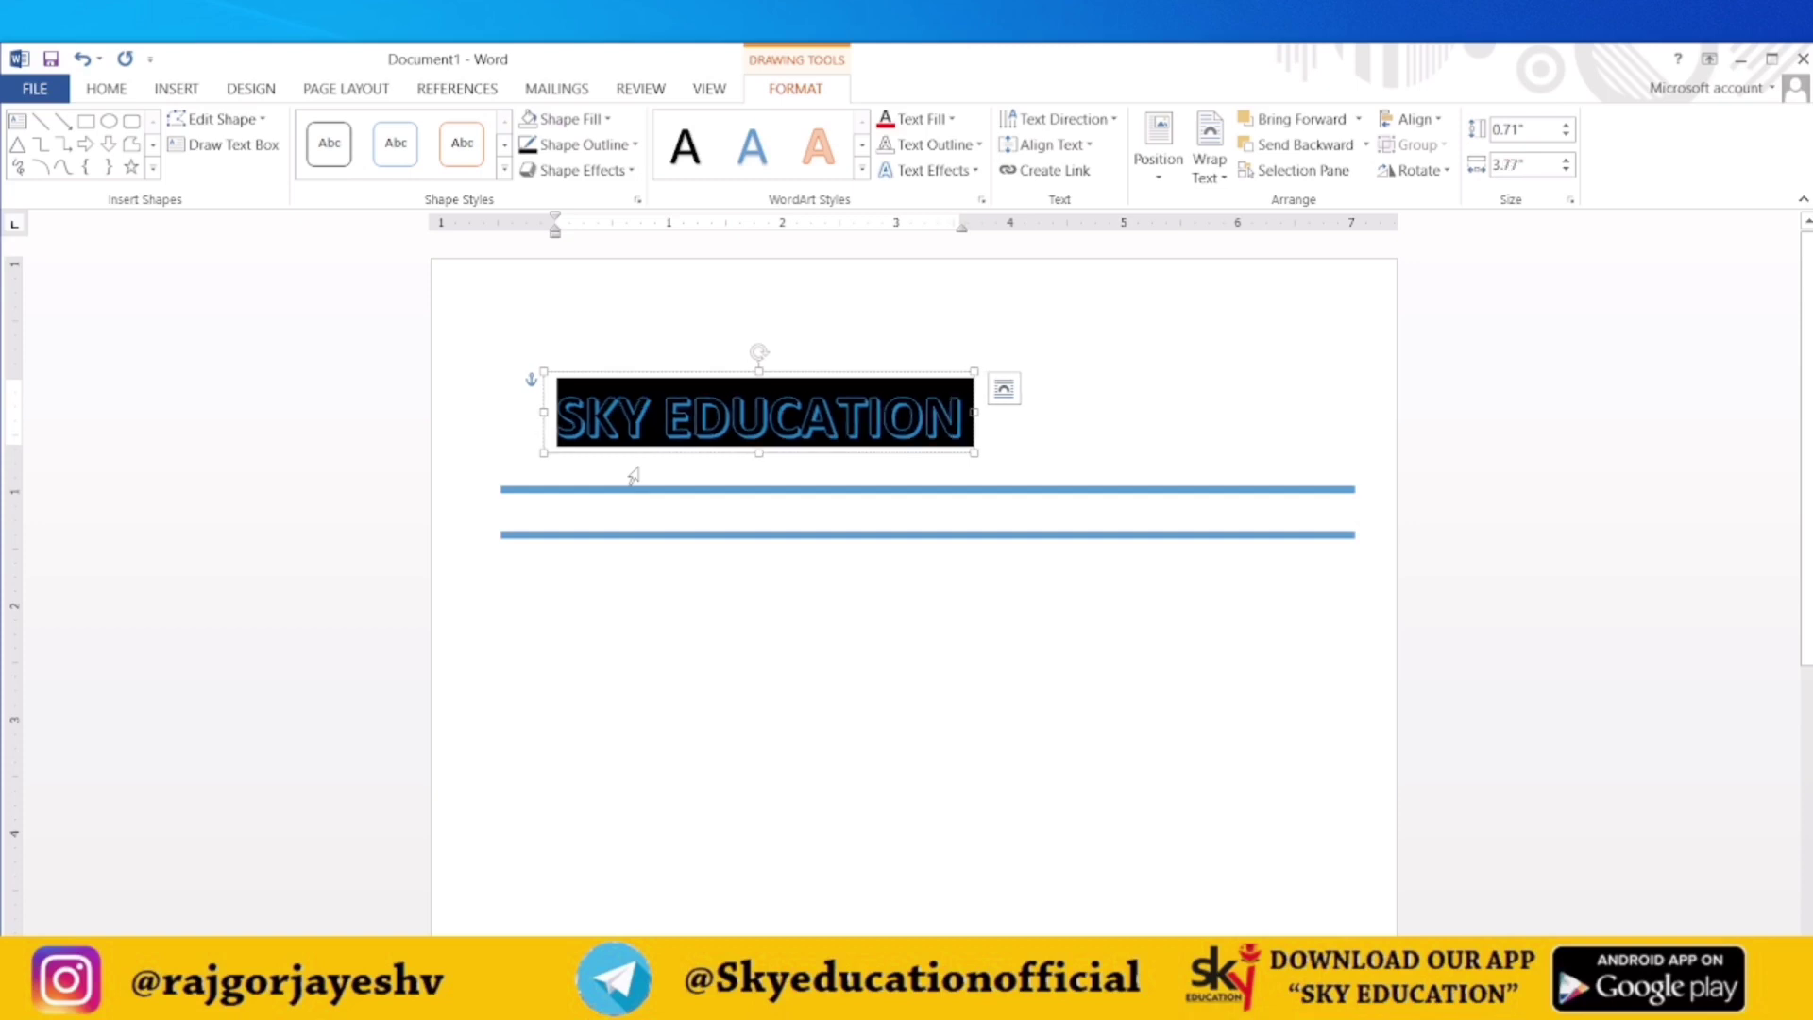
key("ctrl+bracketright")
key("ctrl+bracketright")
key("ctrl+bracketright")
key("ctrl+bracketright")
key("ctrl+bracketright")
key("ctrl+bracketright")
key("ctrl+bracketright")
key("ctrl+bracketright")
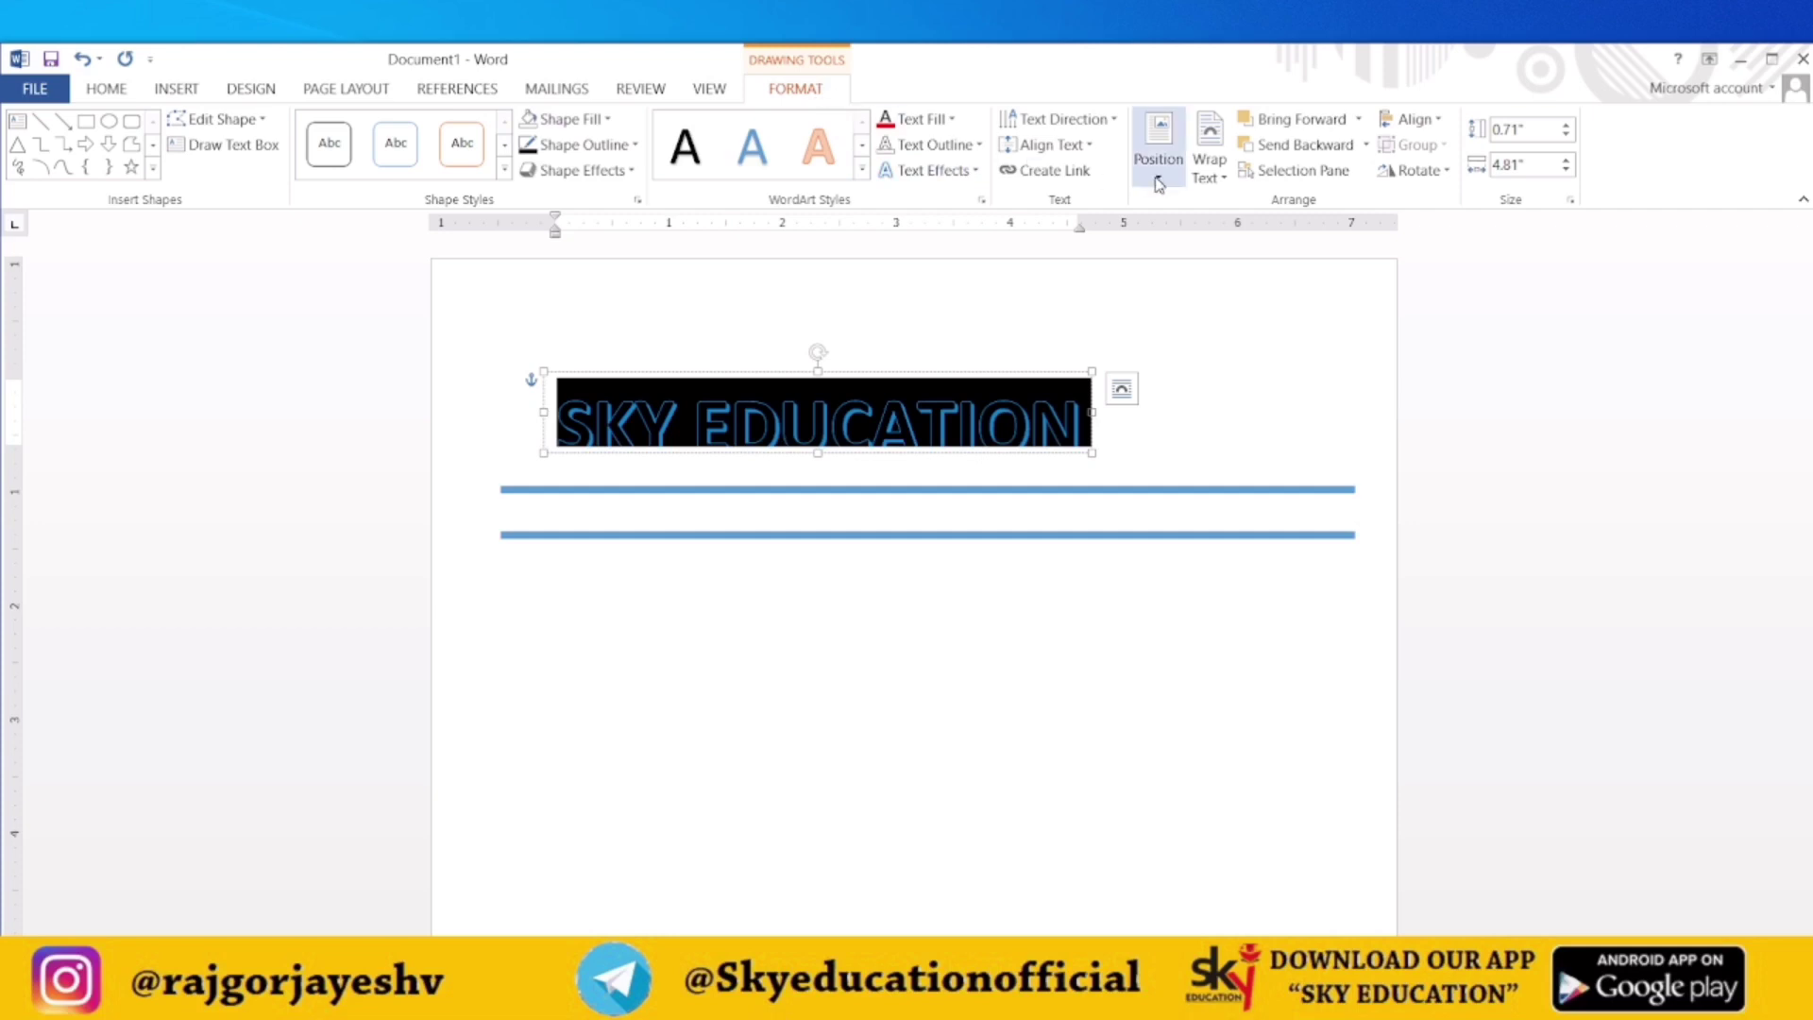
Step: Set the WordArt to In Front of Text and position it Top Center
left_click(1206, 178)
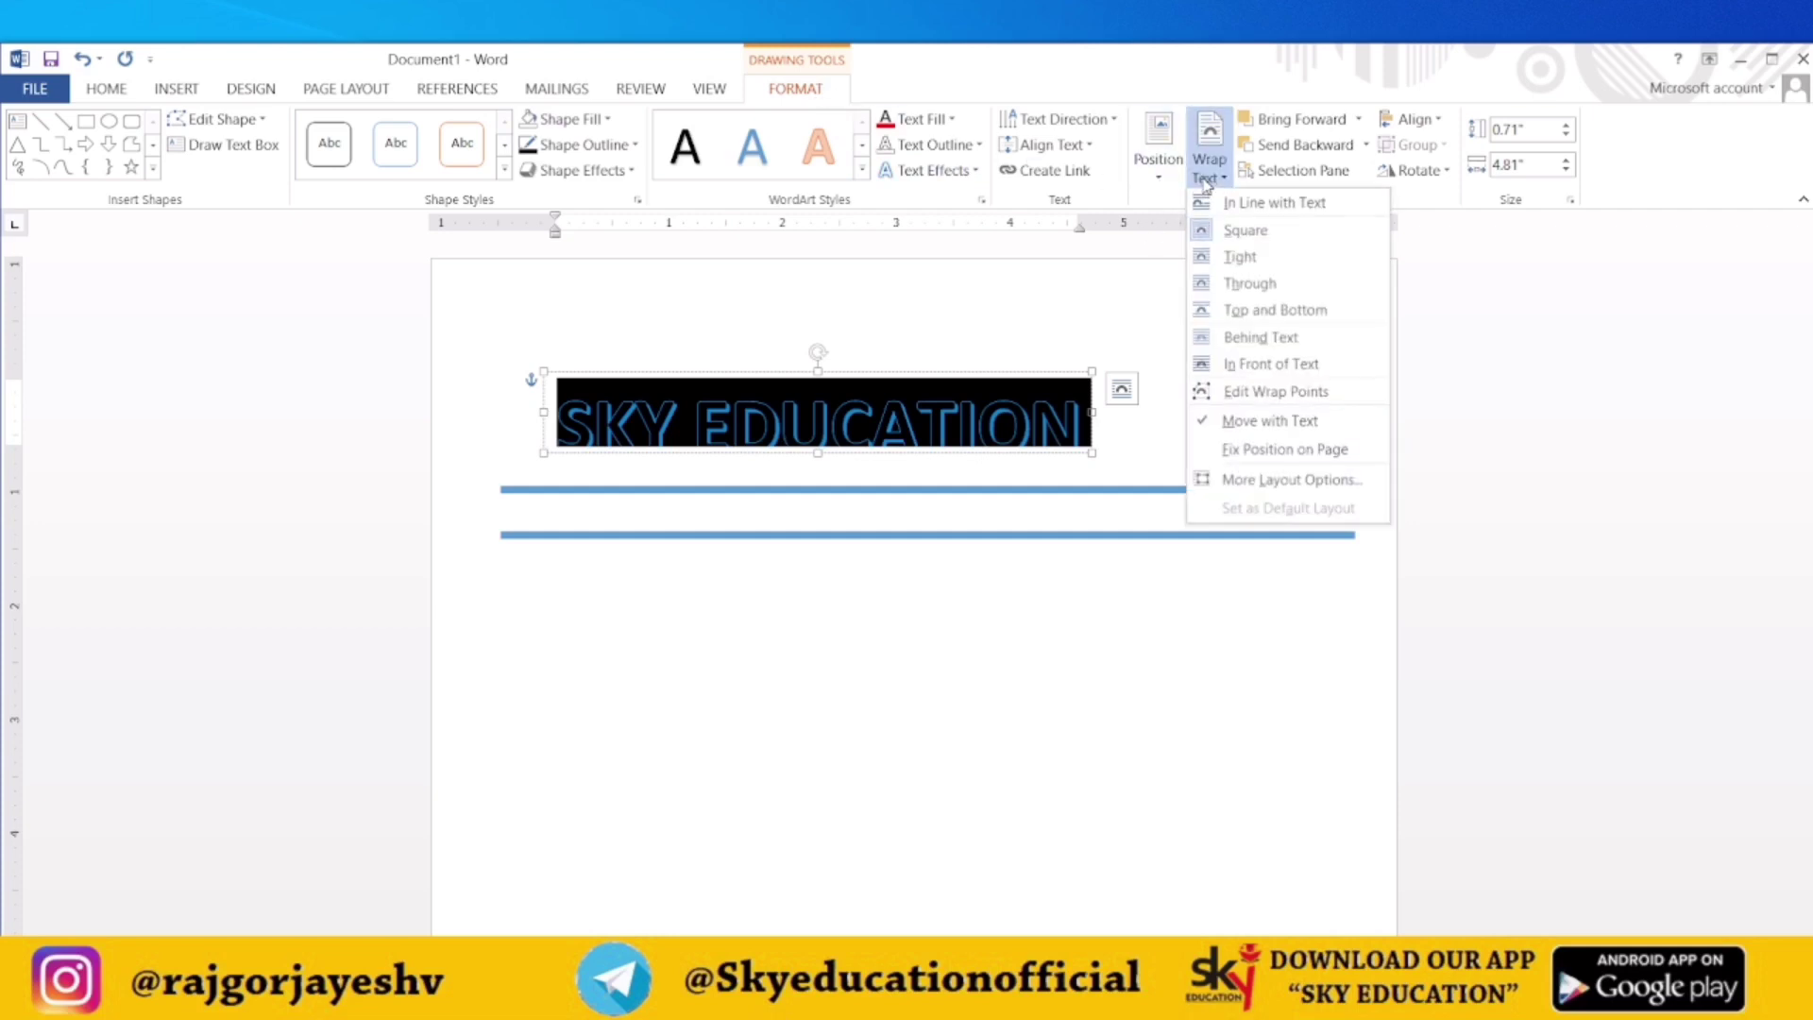
left_click(1282, 365)
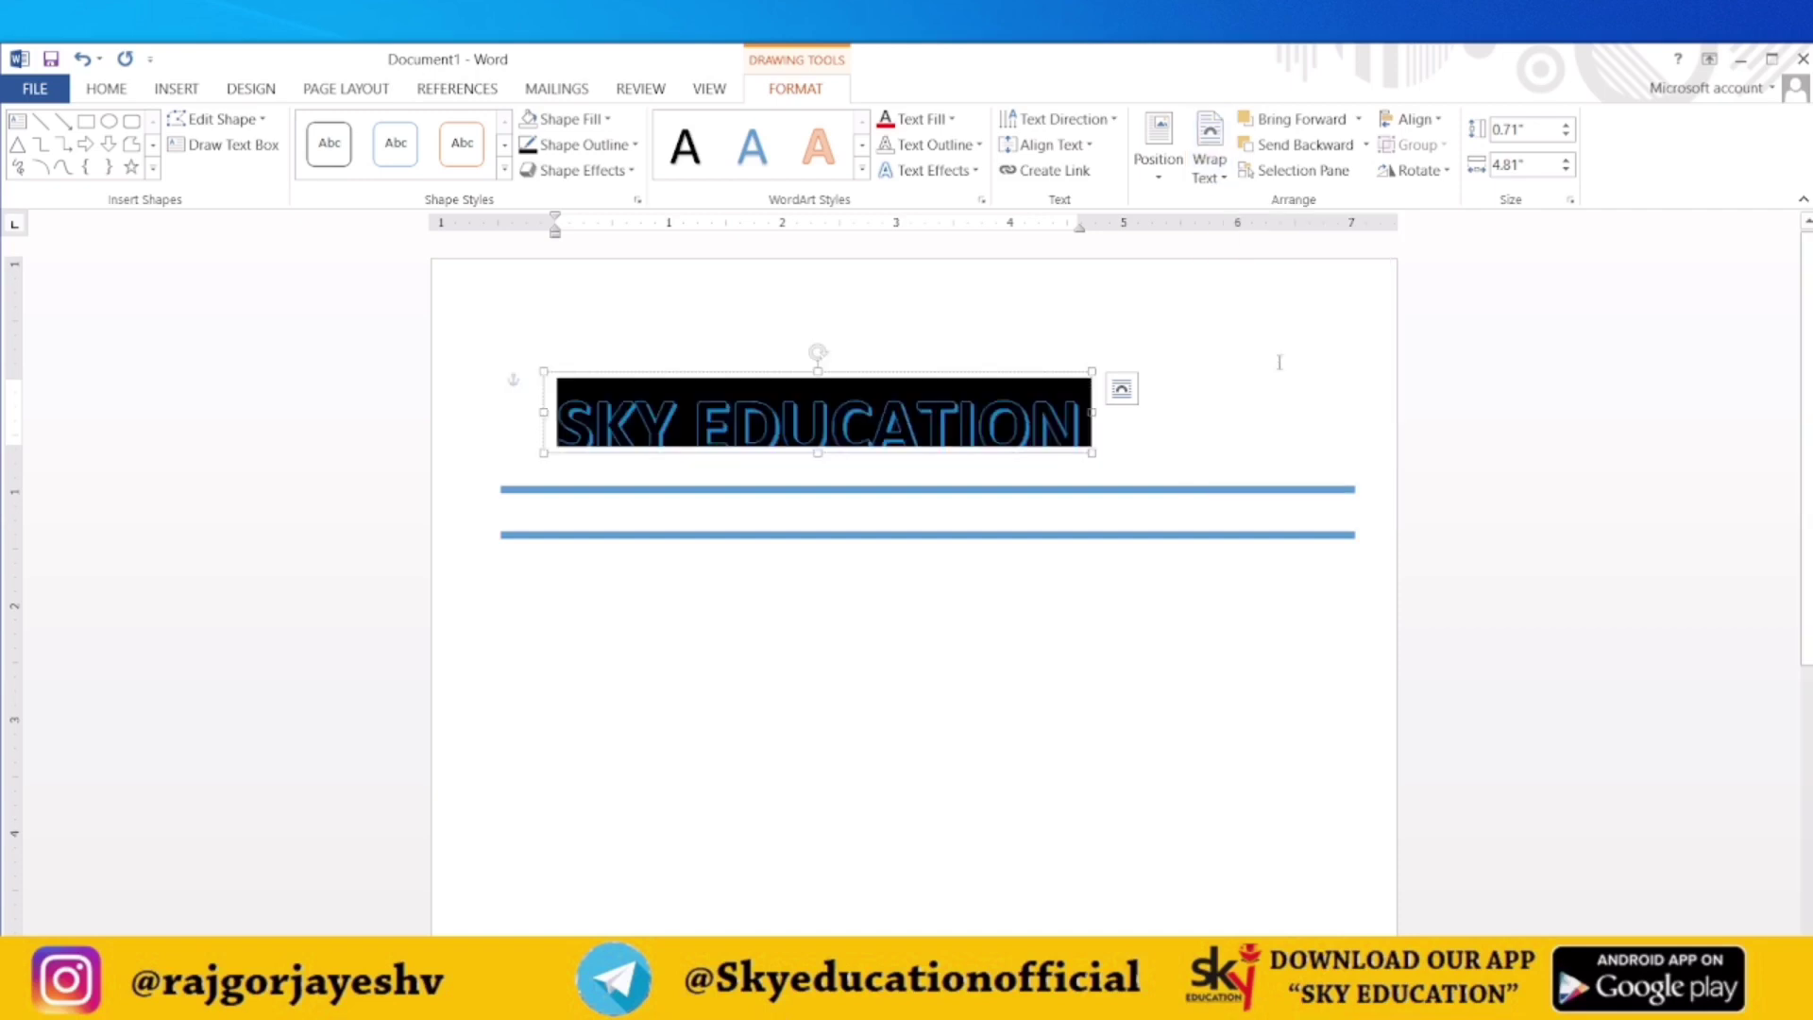
left_click(1158, 161)
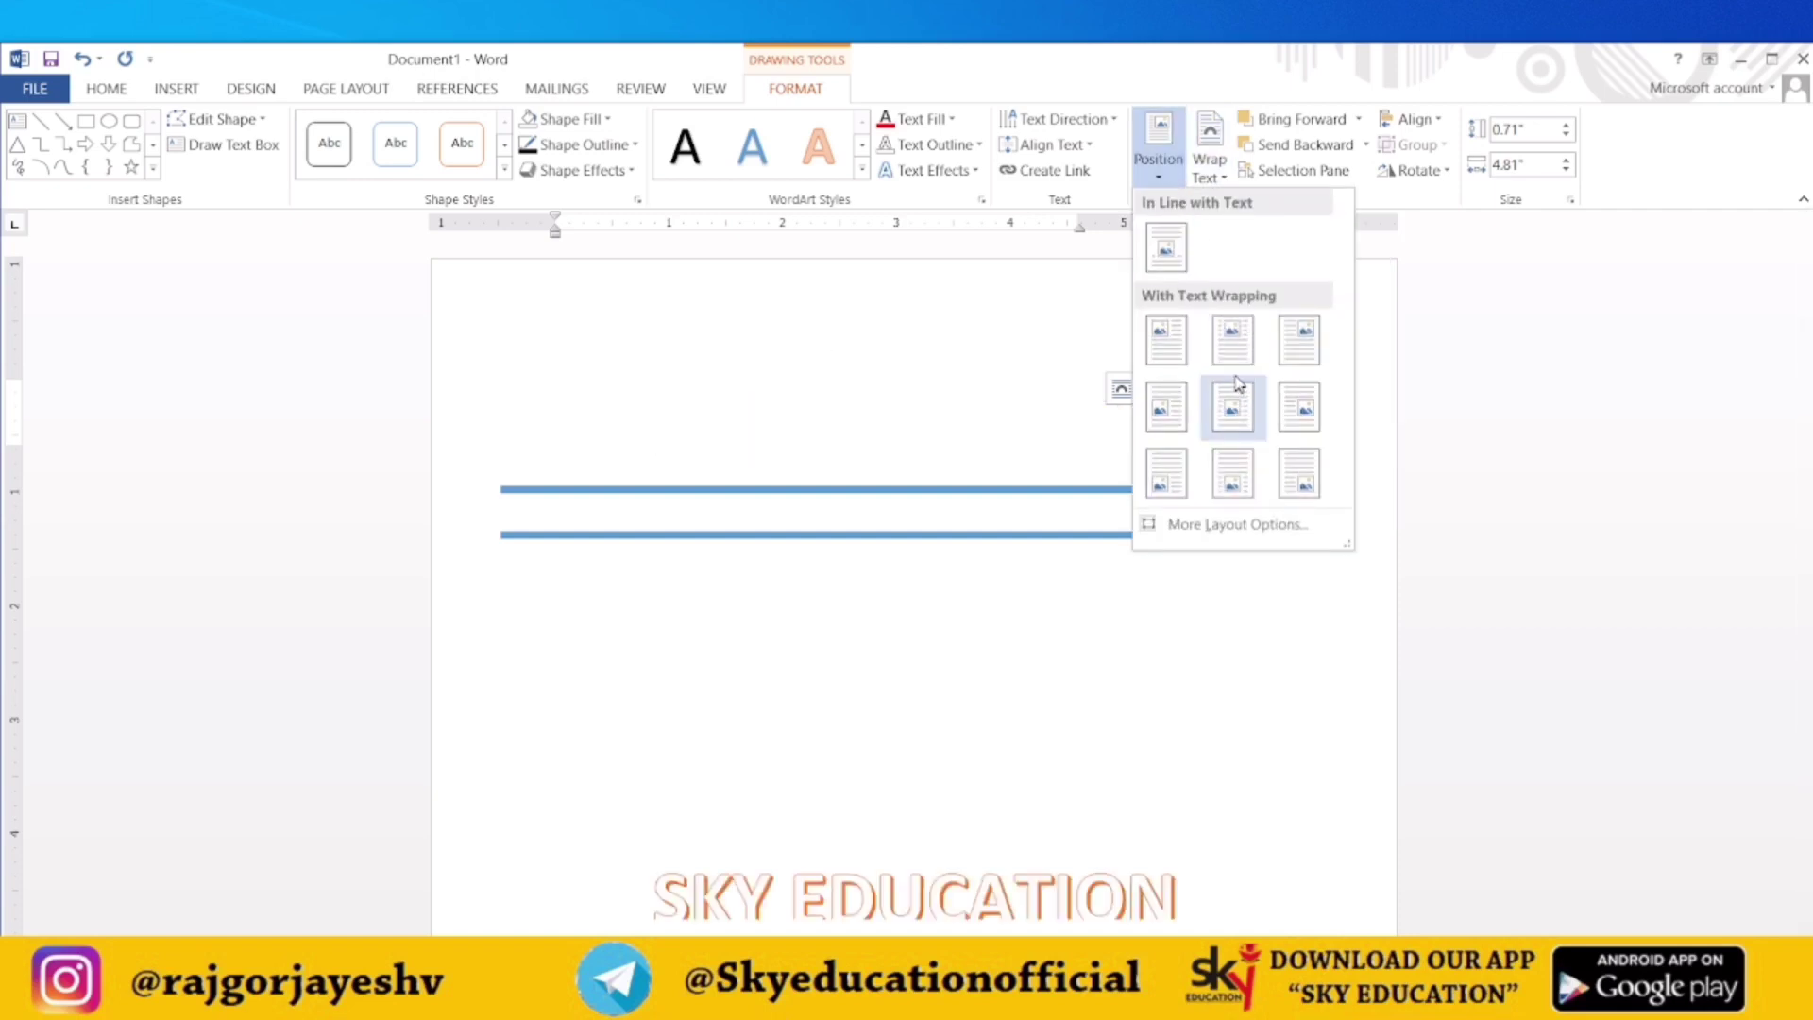
left_click(1233, 342)
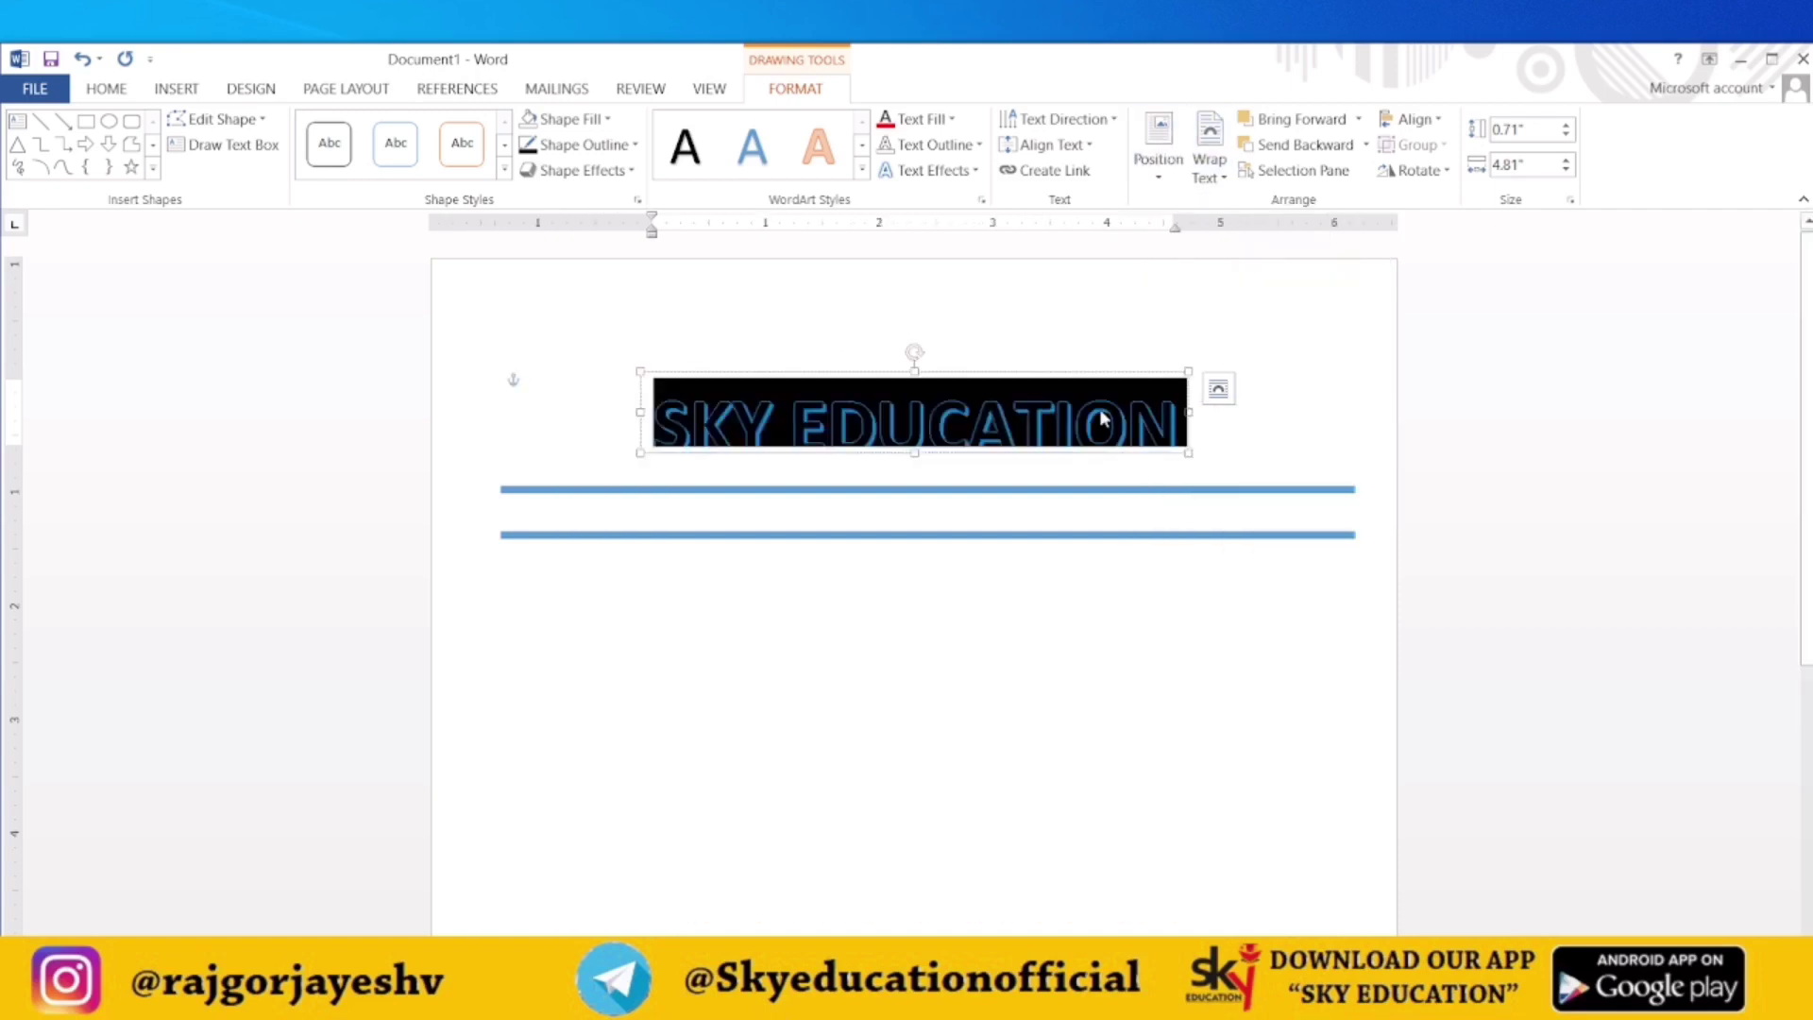
Step: Stretch the WordArt box to 0.93" tall
left_click(916, 452)
left_click_drag(916, 451, 922, 476)
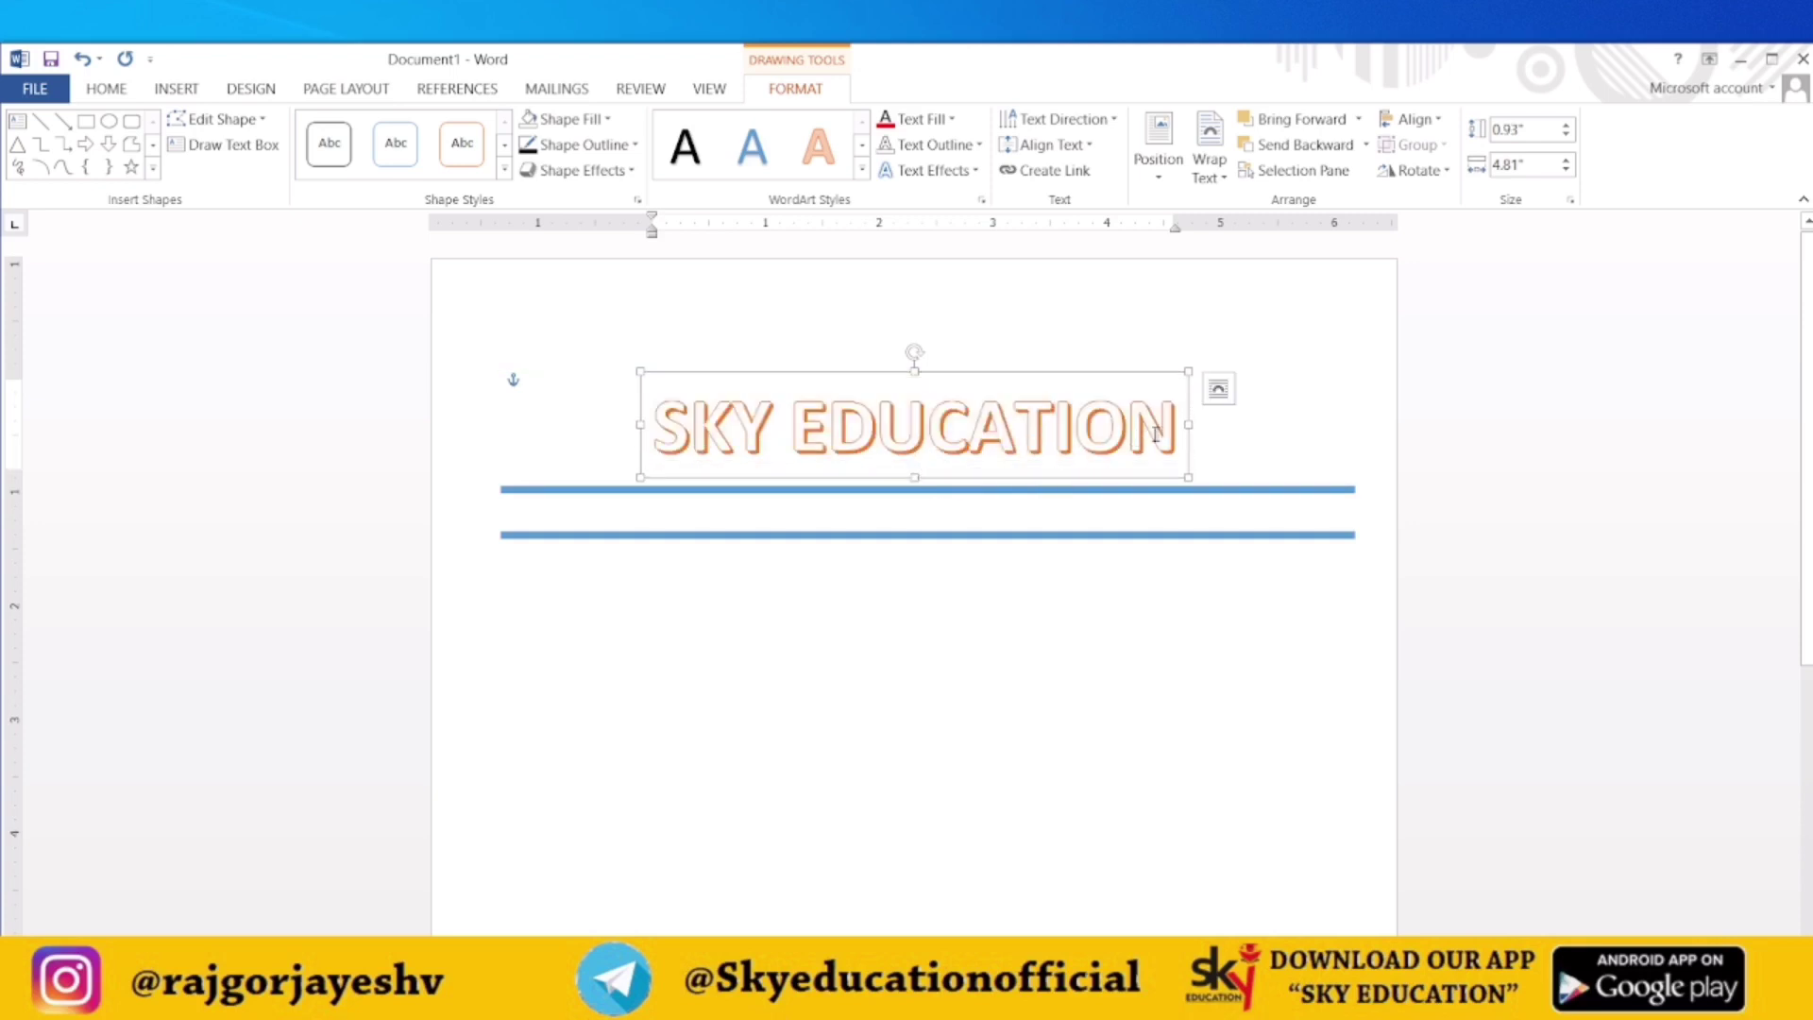
left_click_drag(1176, 430, 651, 430)
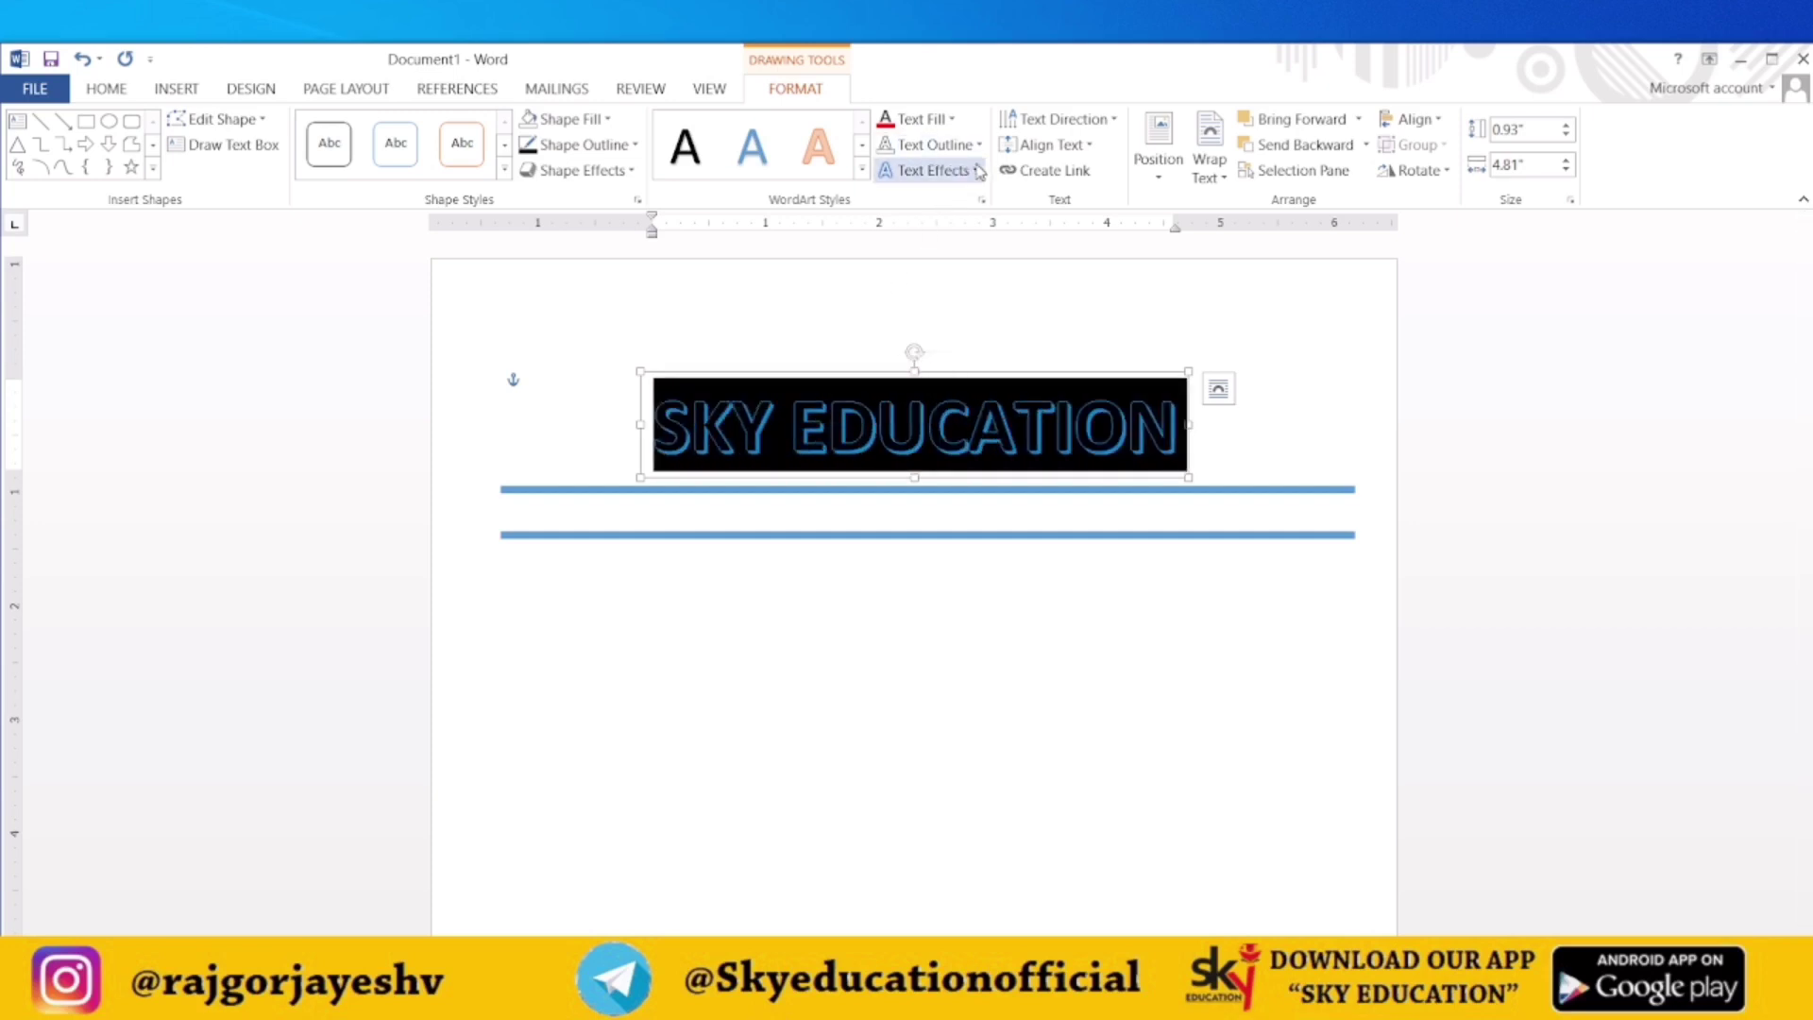
Step: Remove the WordArt box fill and make the SKY EDUCATION lettering red
left_click(601, 123)
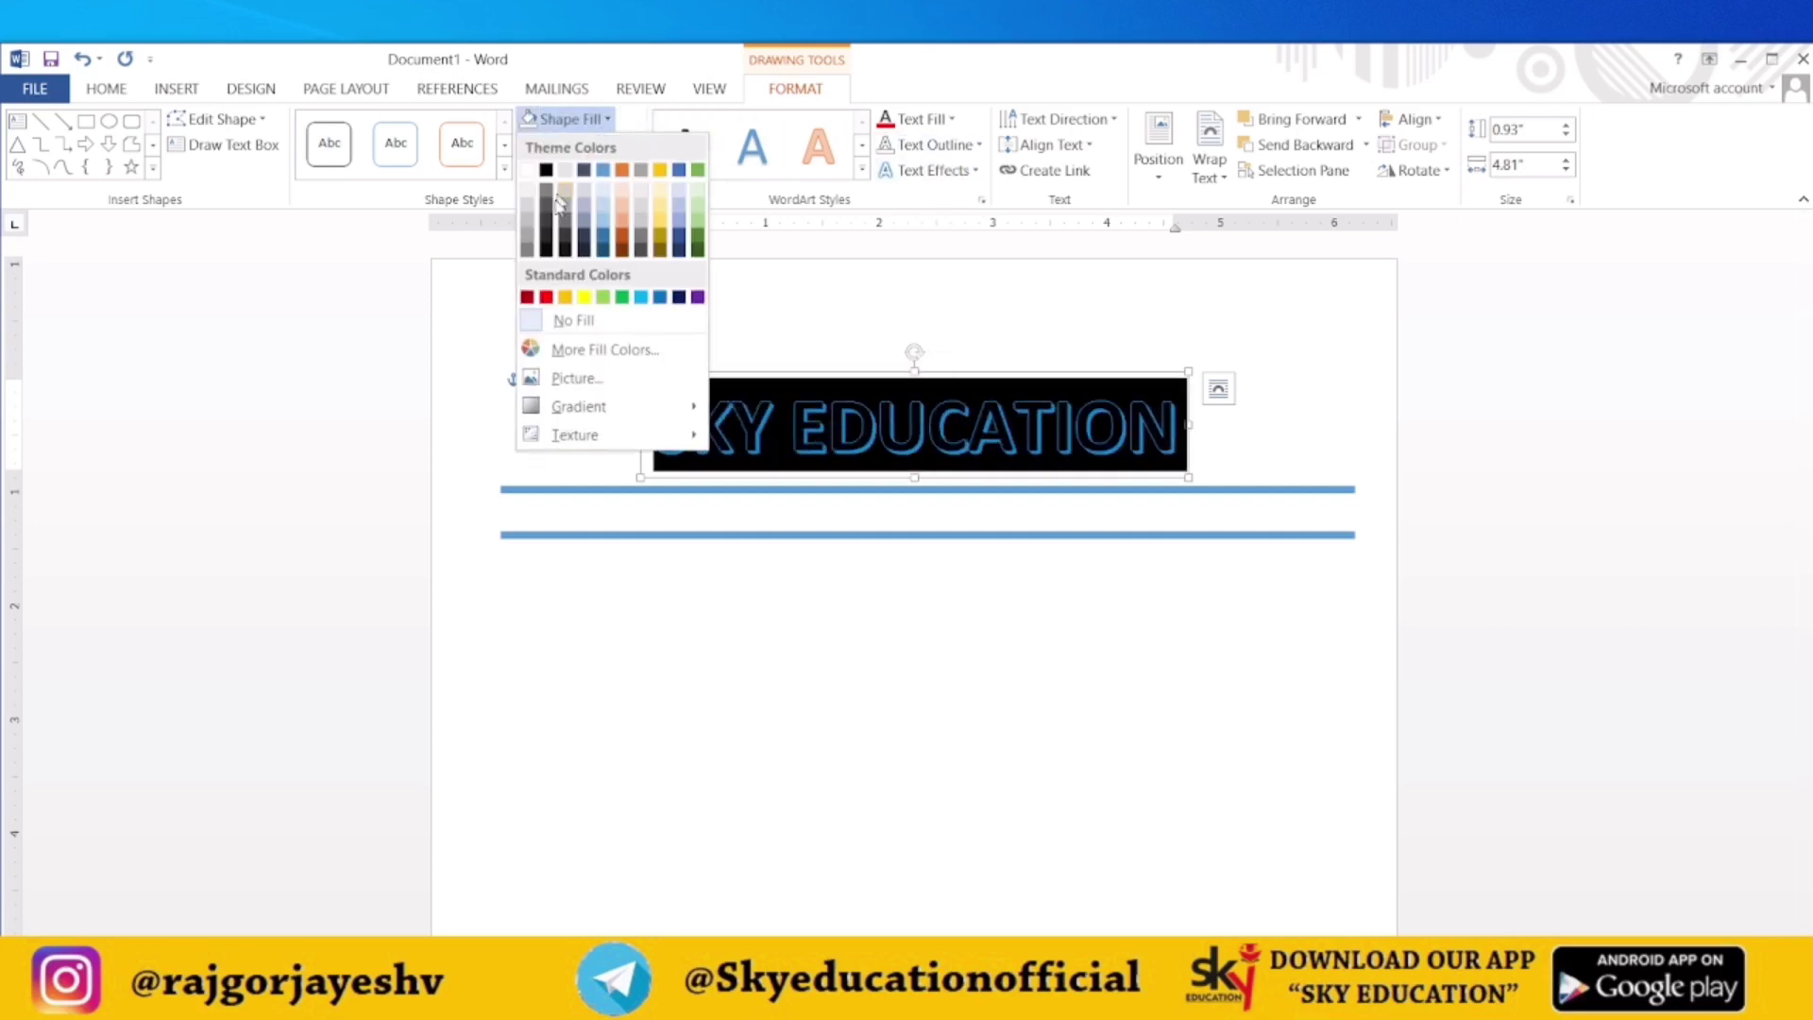
left_click(546, 297)
left_click(950, 121)
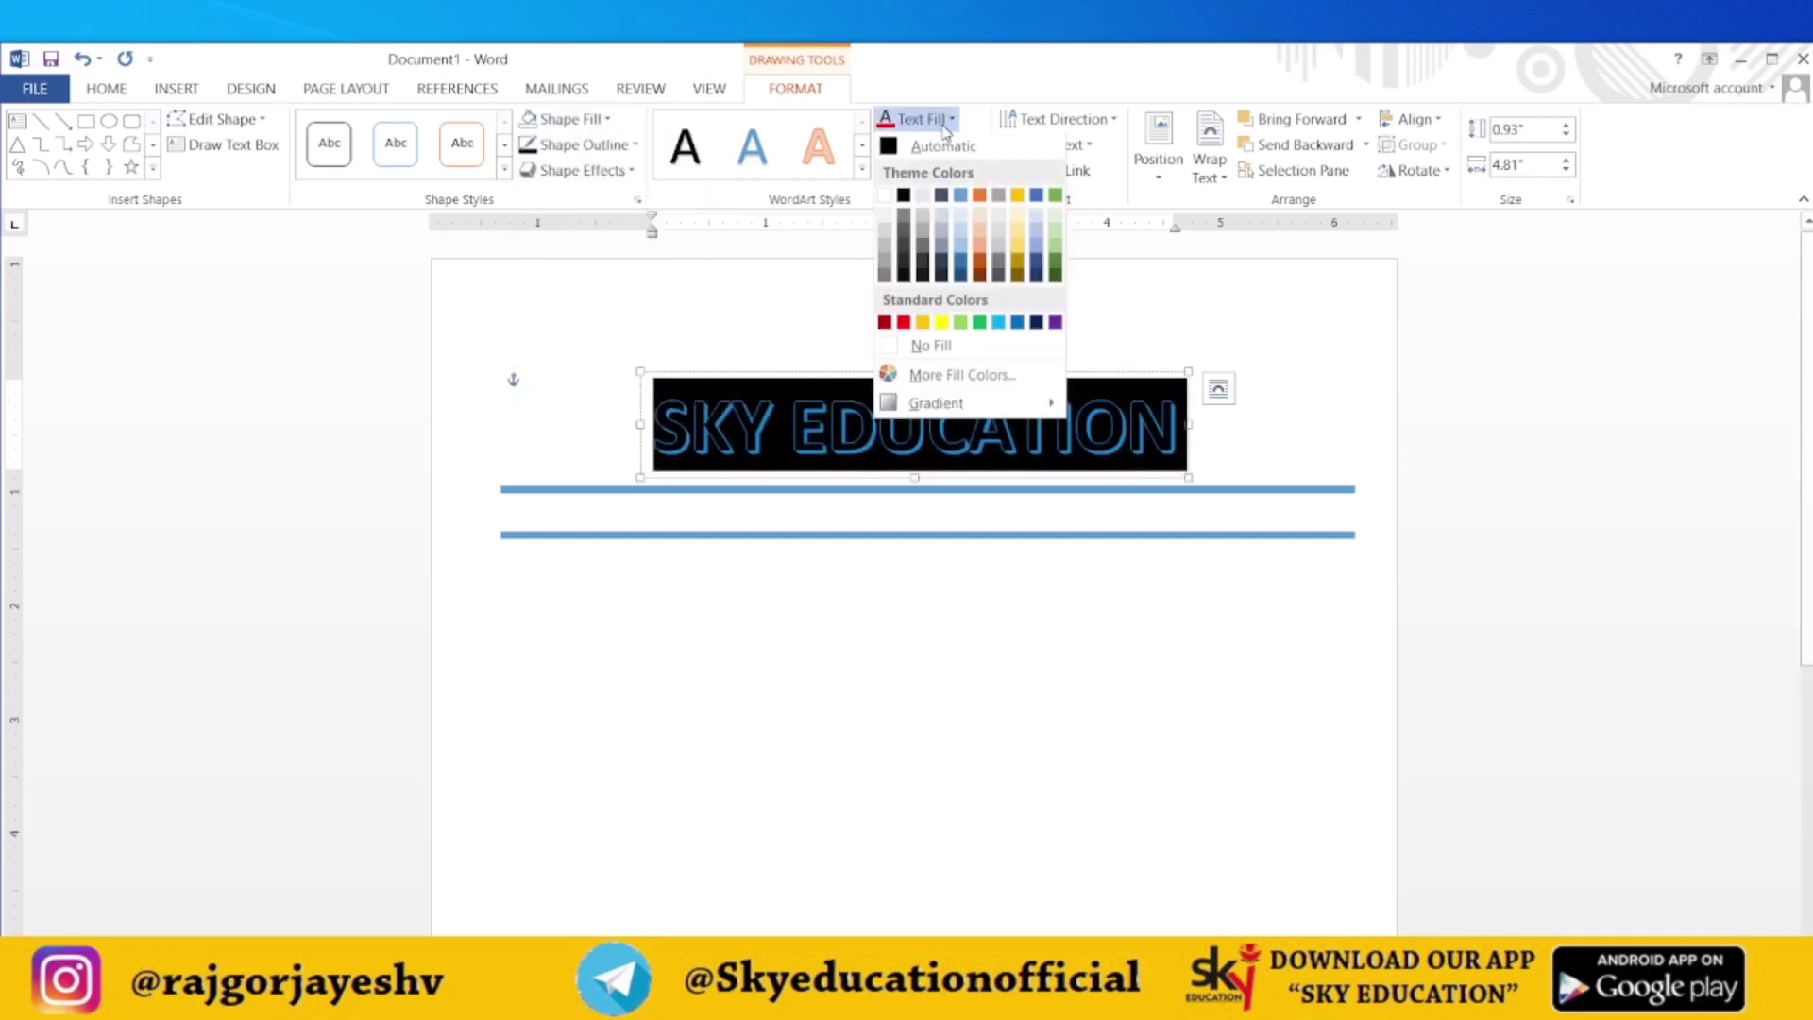
left_click(905, 324)
left_click(1126, 450)
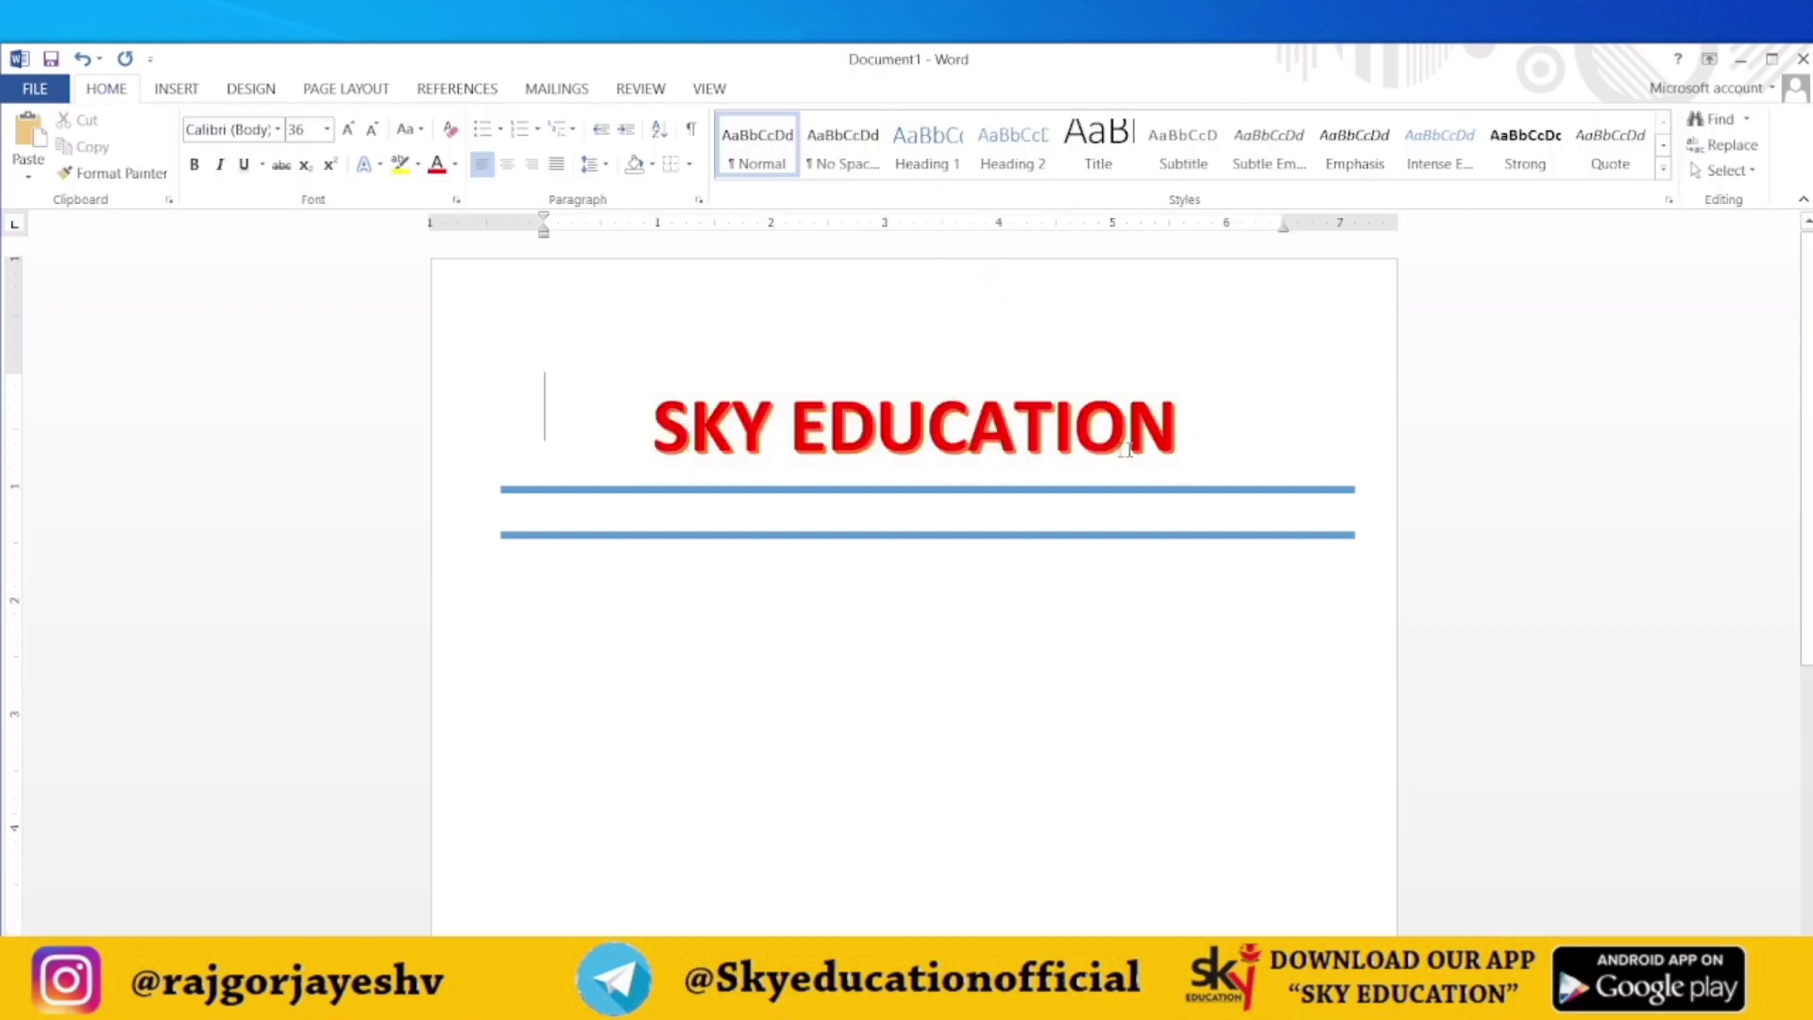
Step: Enlarge the heading text three sizes with Ctrl+]
left_click_drag(648, 425, 1185, 427)
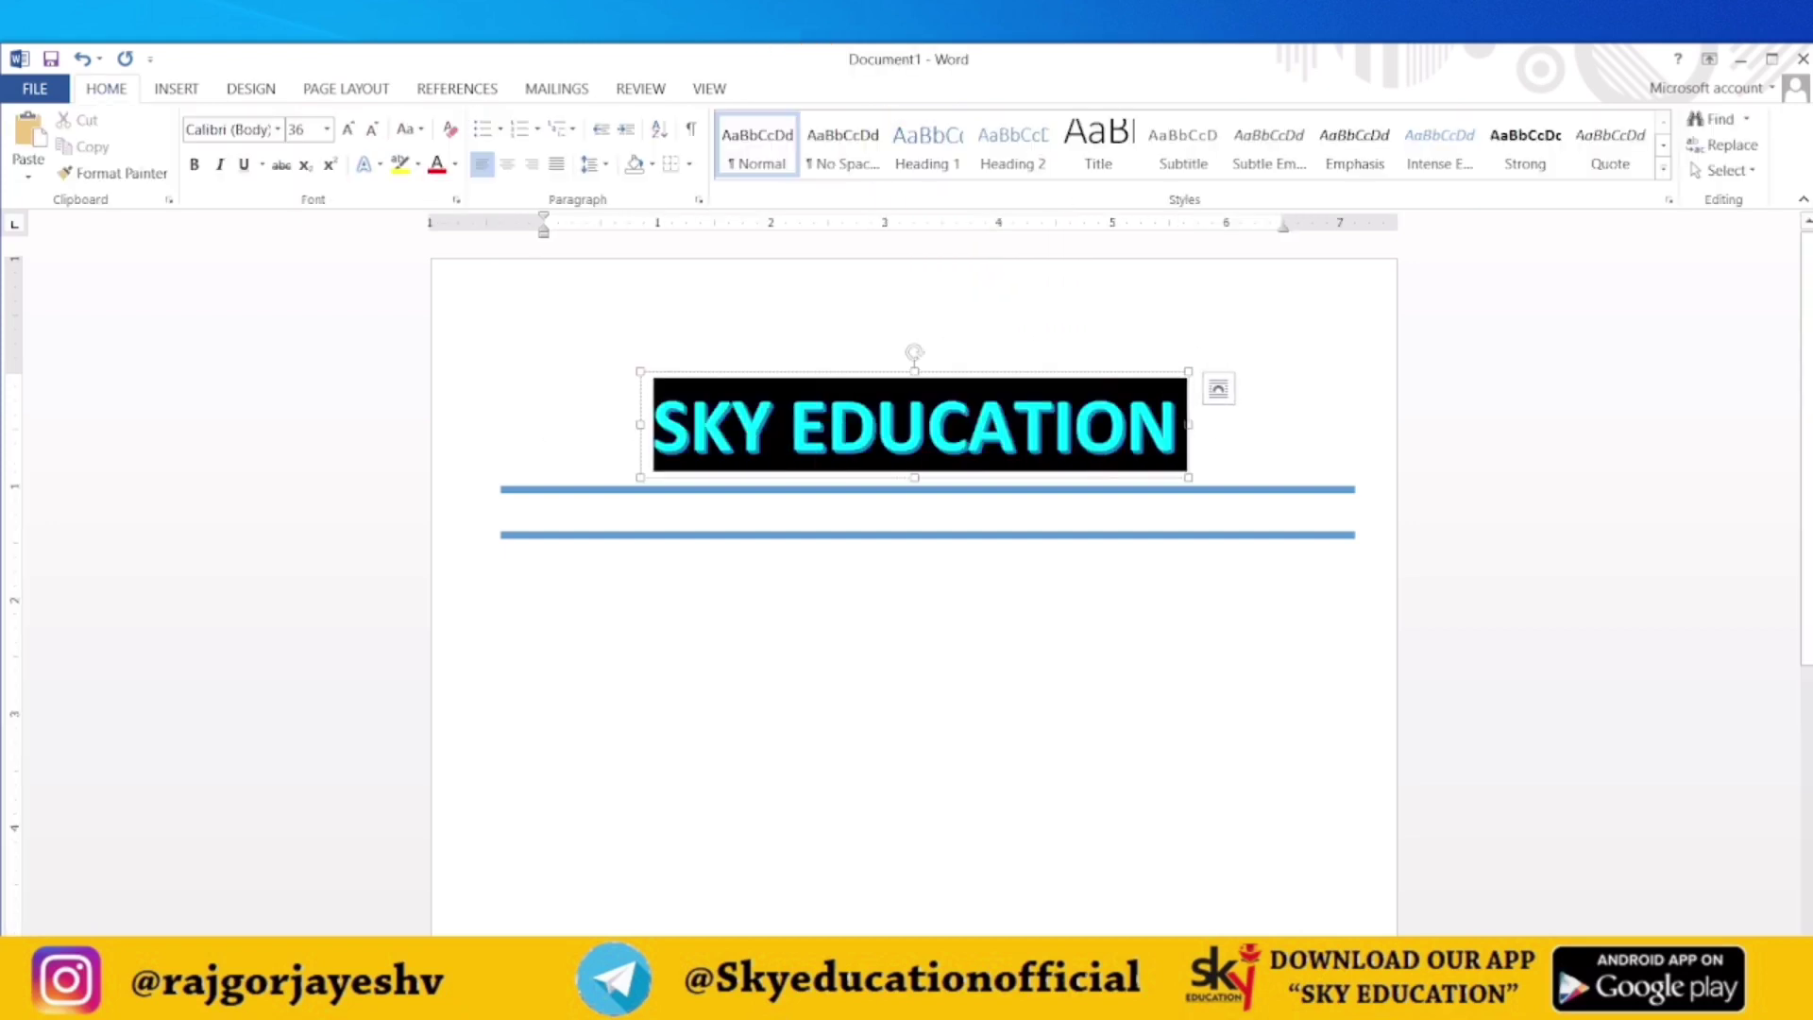
key("ctrl+bracketright")
key("ctrl+bracketright")
key("ctrl+bracketright")
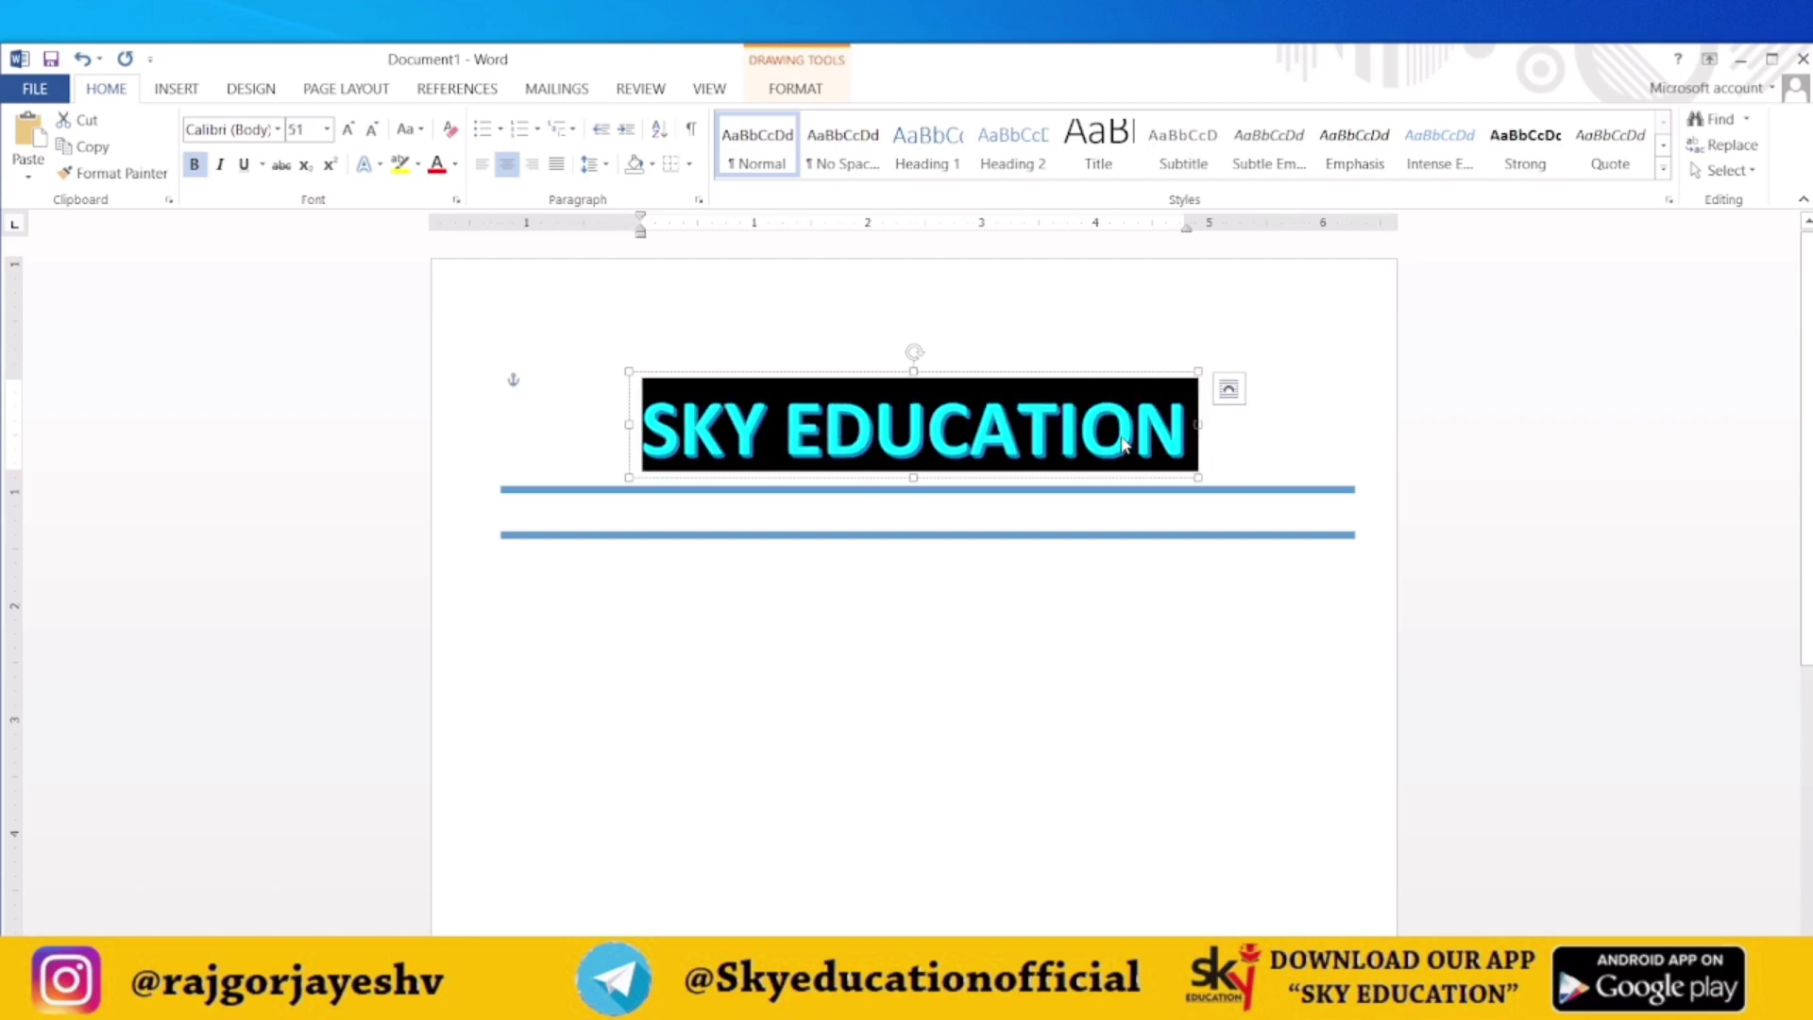
key("ctrl+bracketright")
key("ctrl+bracketright")
key("ctrl+bracketright")
key("ctrl+bracketright")
key("ctrl+bracketright")
key("ctrl+bracketright")
key("ctrl+bracketright")
key("ctrl+bracketright")
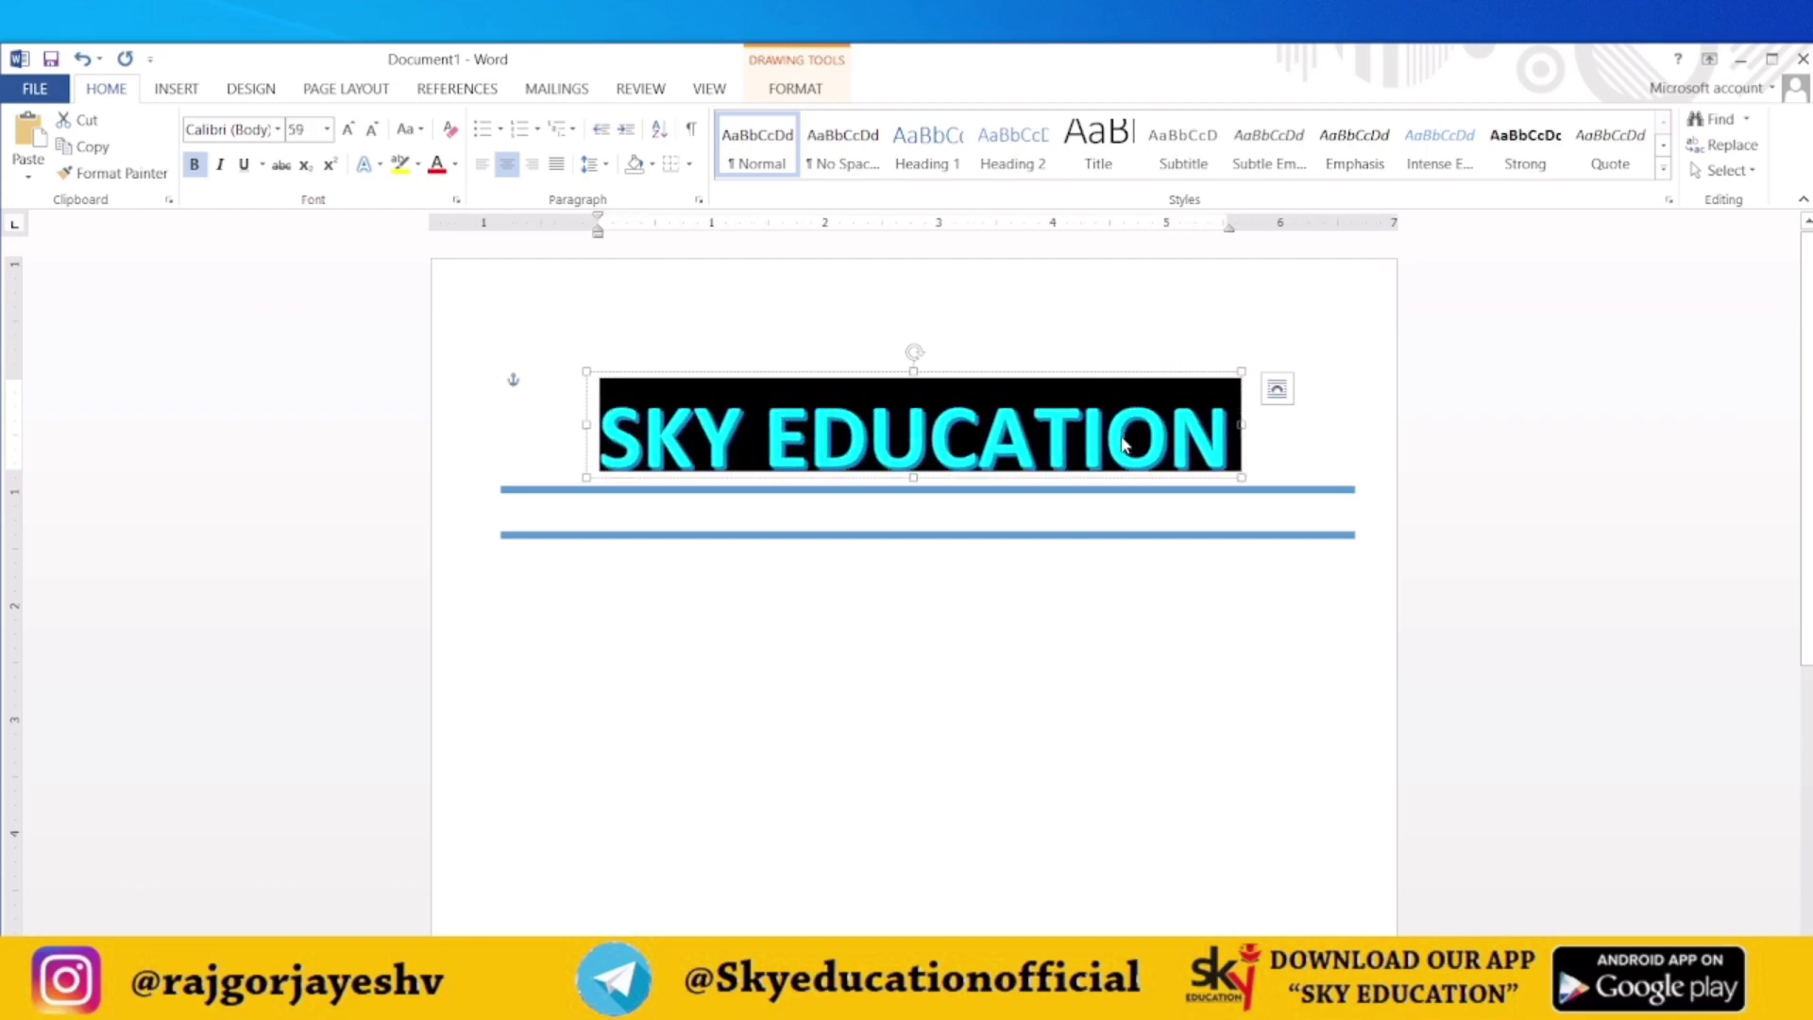
key("ctrl+bracketright")
key("ctrl+bracketright")
key("ctrl+bracketright")
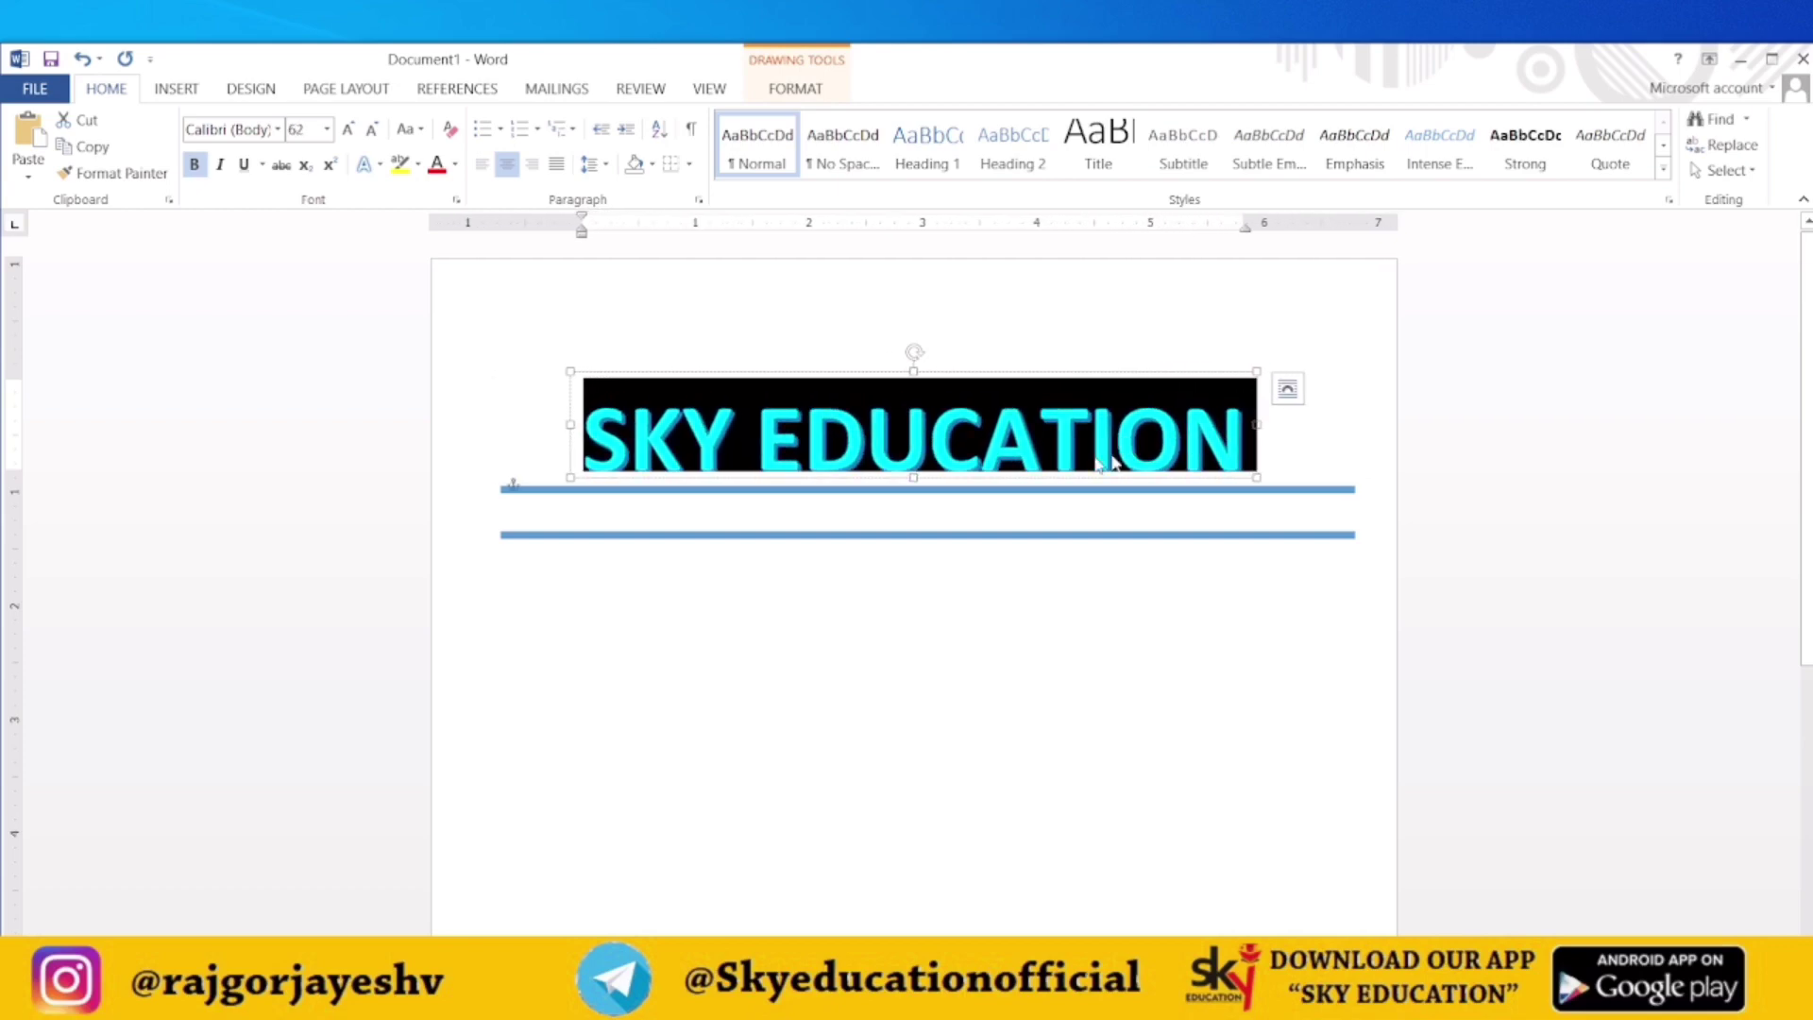
Step: Move the heading box so it sits just above the upper blue line
left_click(914, 480)
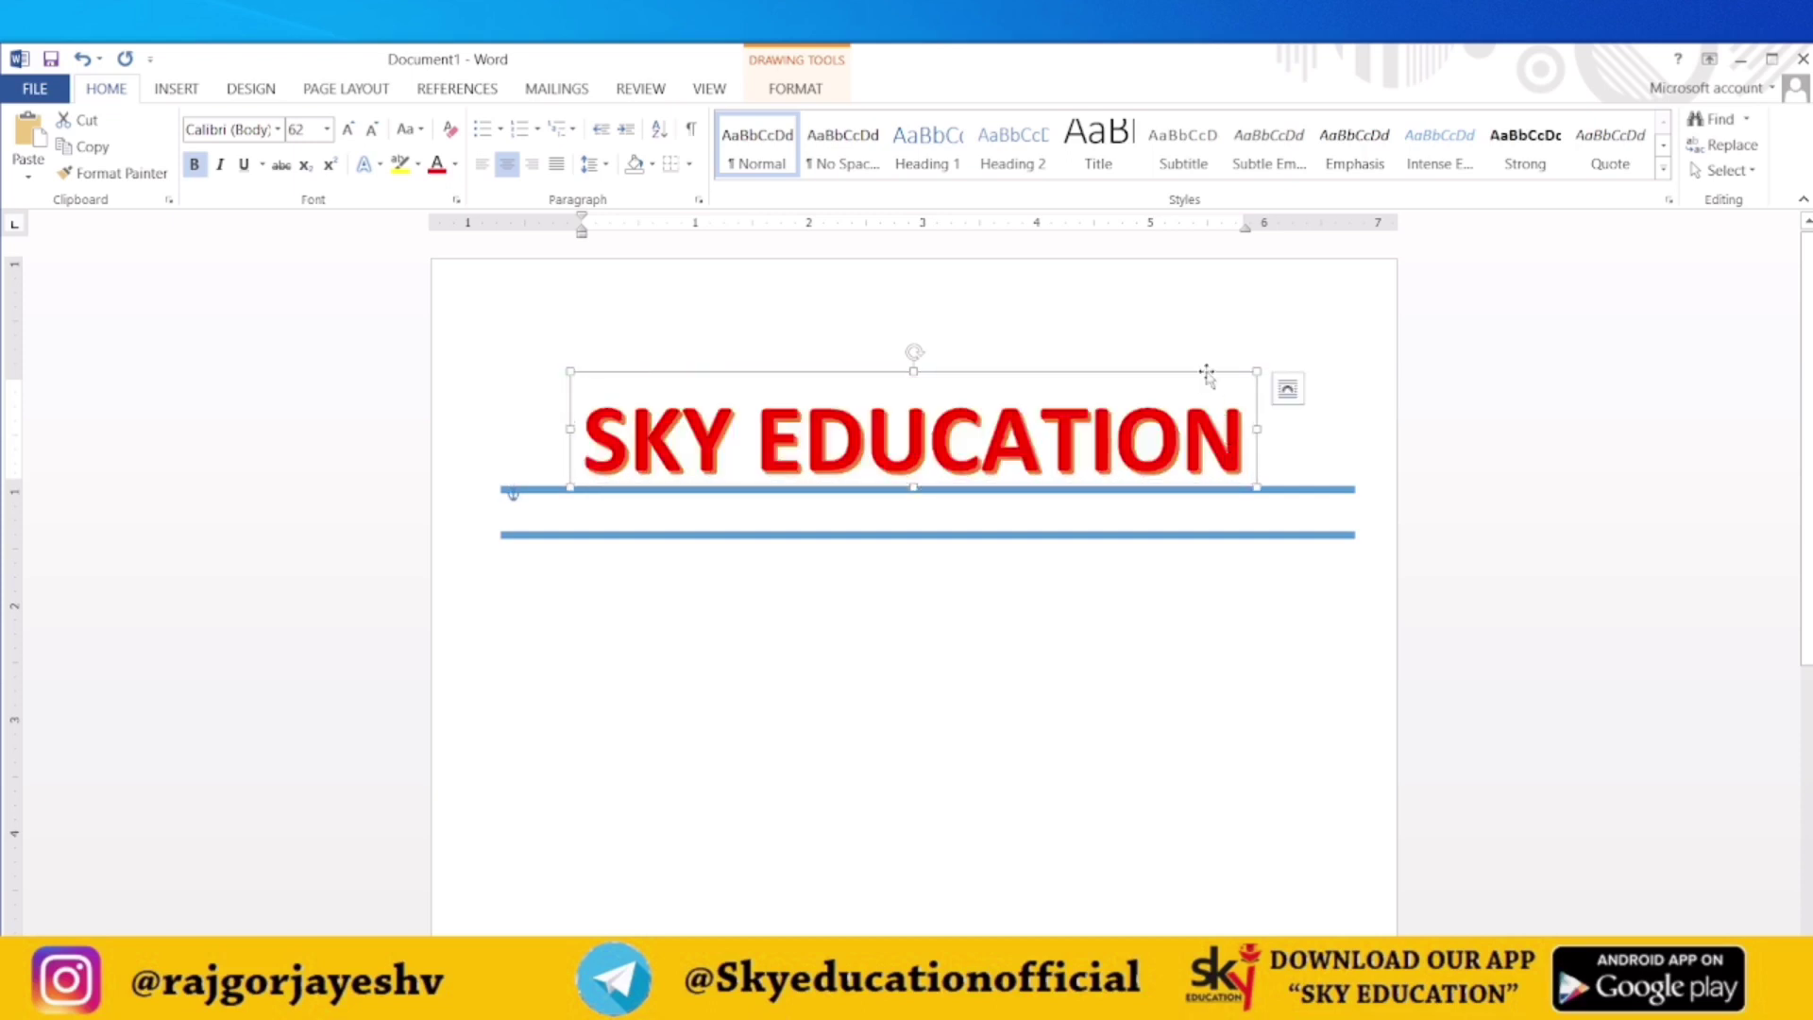
left_click_drag(1219, 371, 1237, 372)
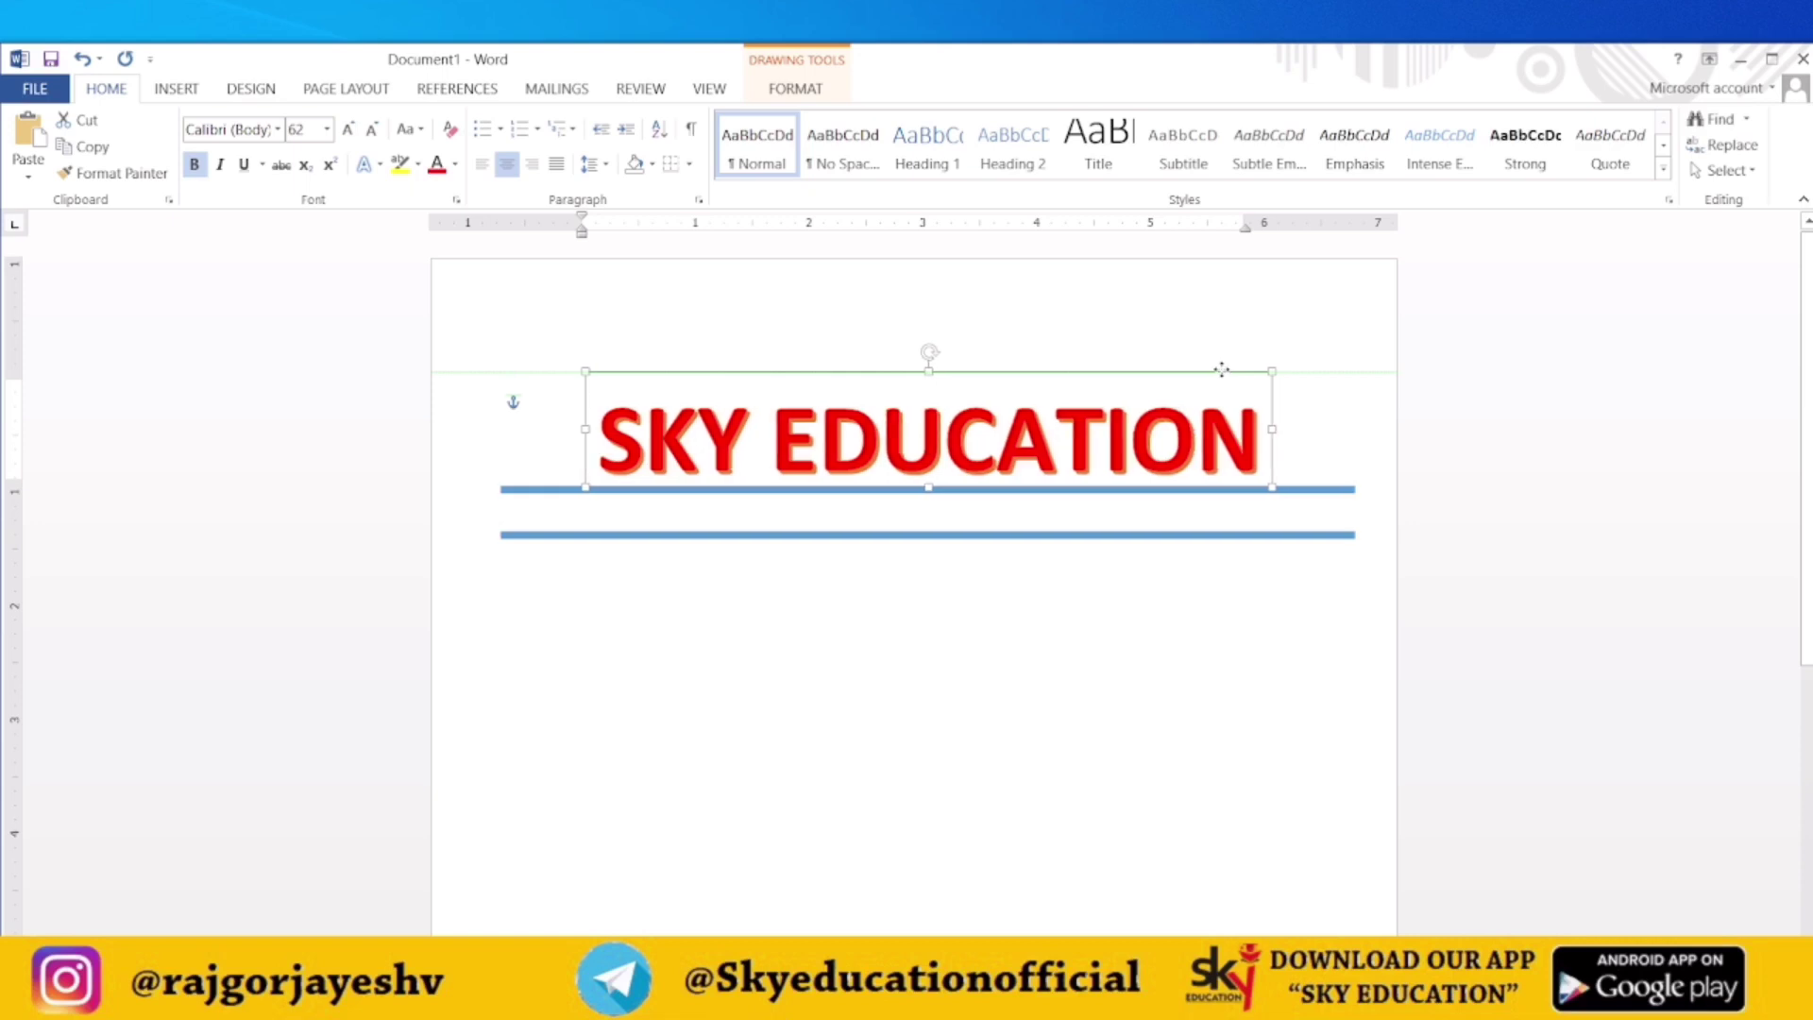
left_click(1412, 528)
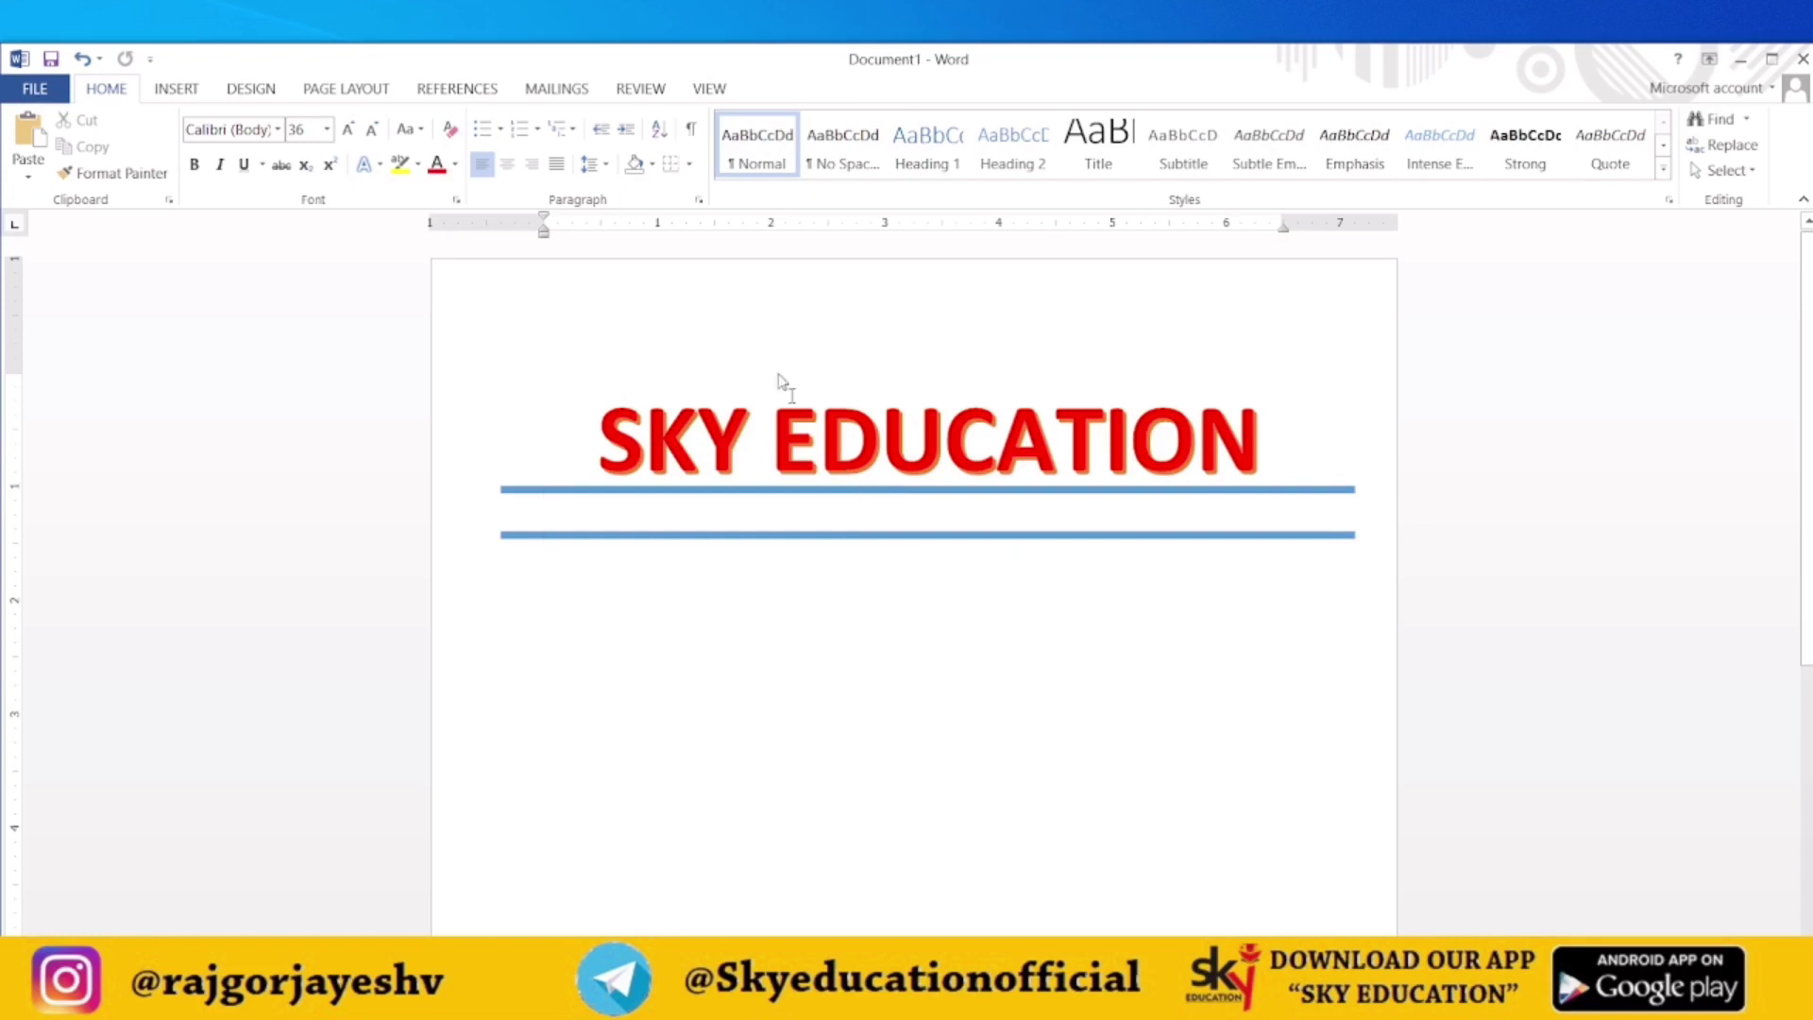
Step: Start the Draw Text Box tool from the Text Box gallery
left_click(184, 90)
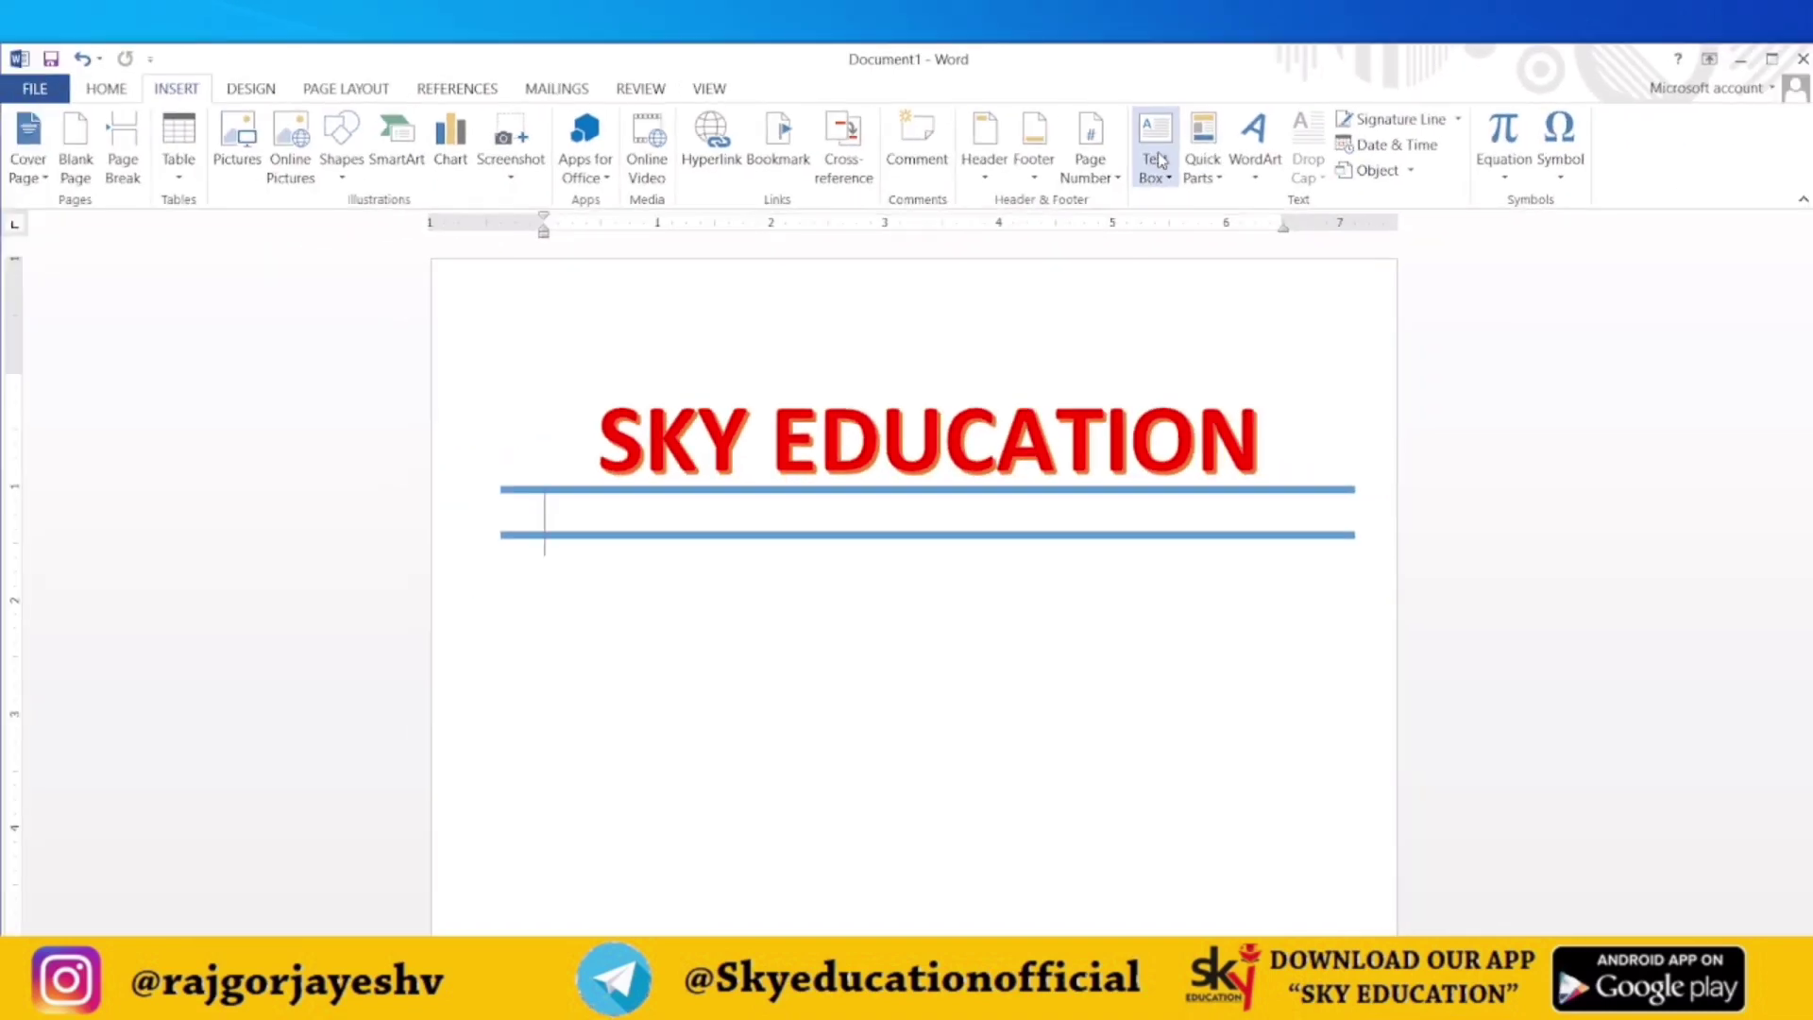
left_click(1169, 181)
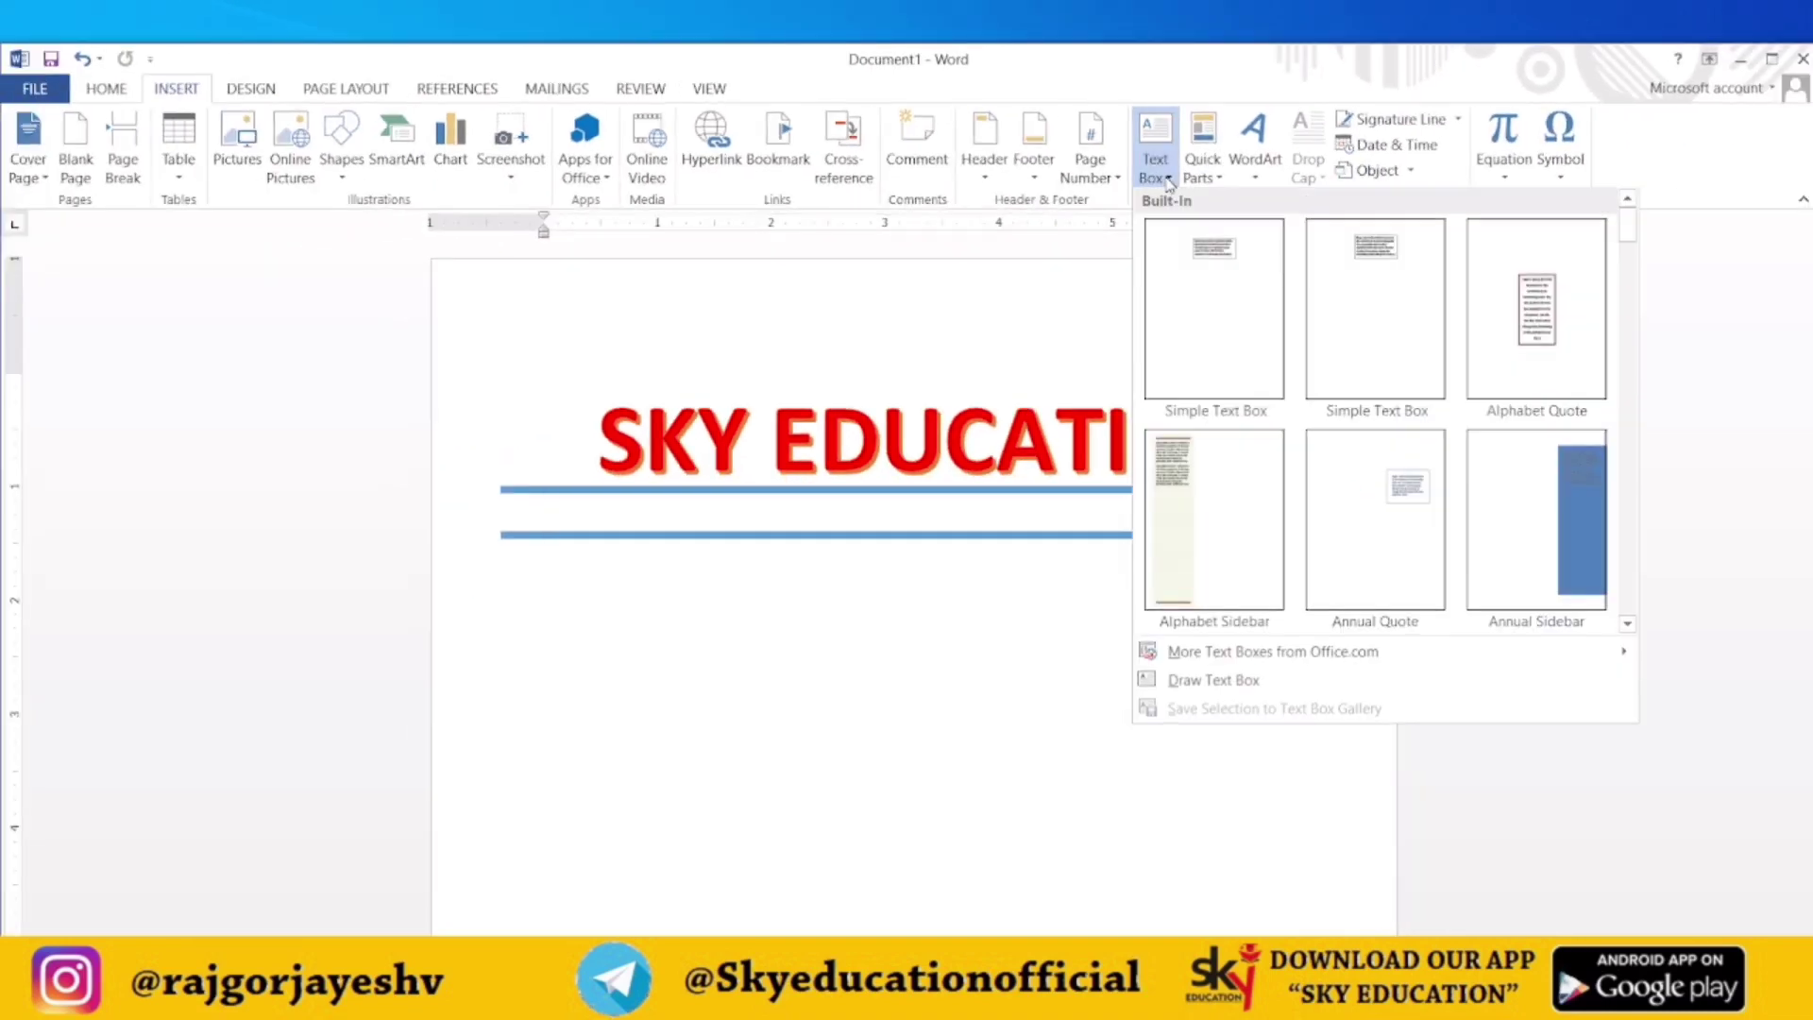
left_click(1223, 687)
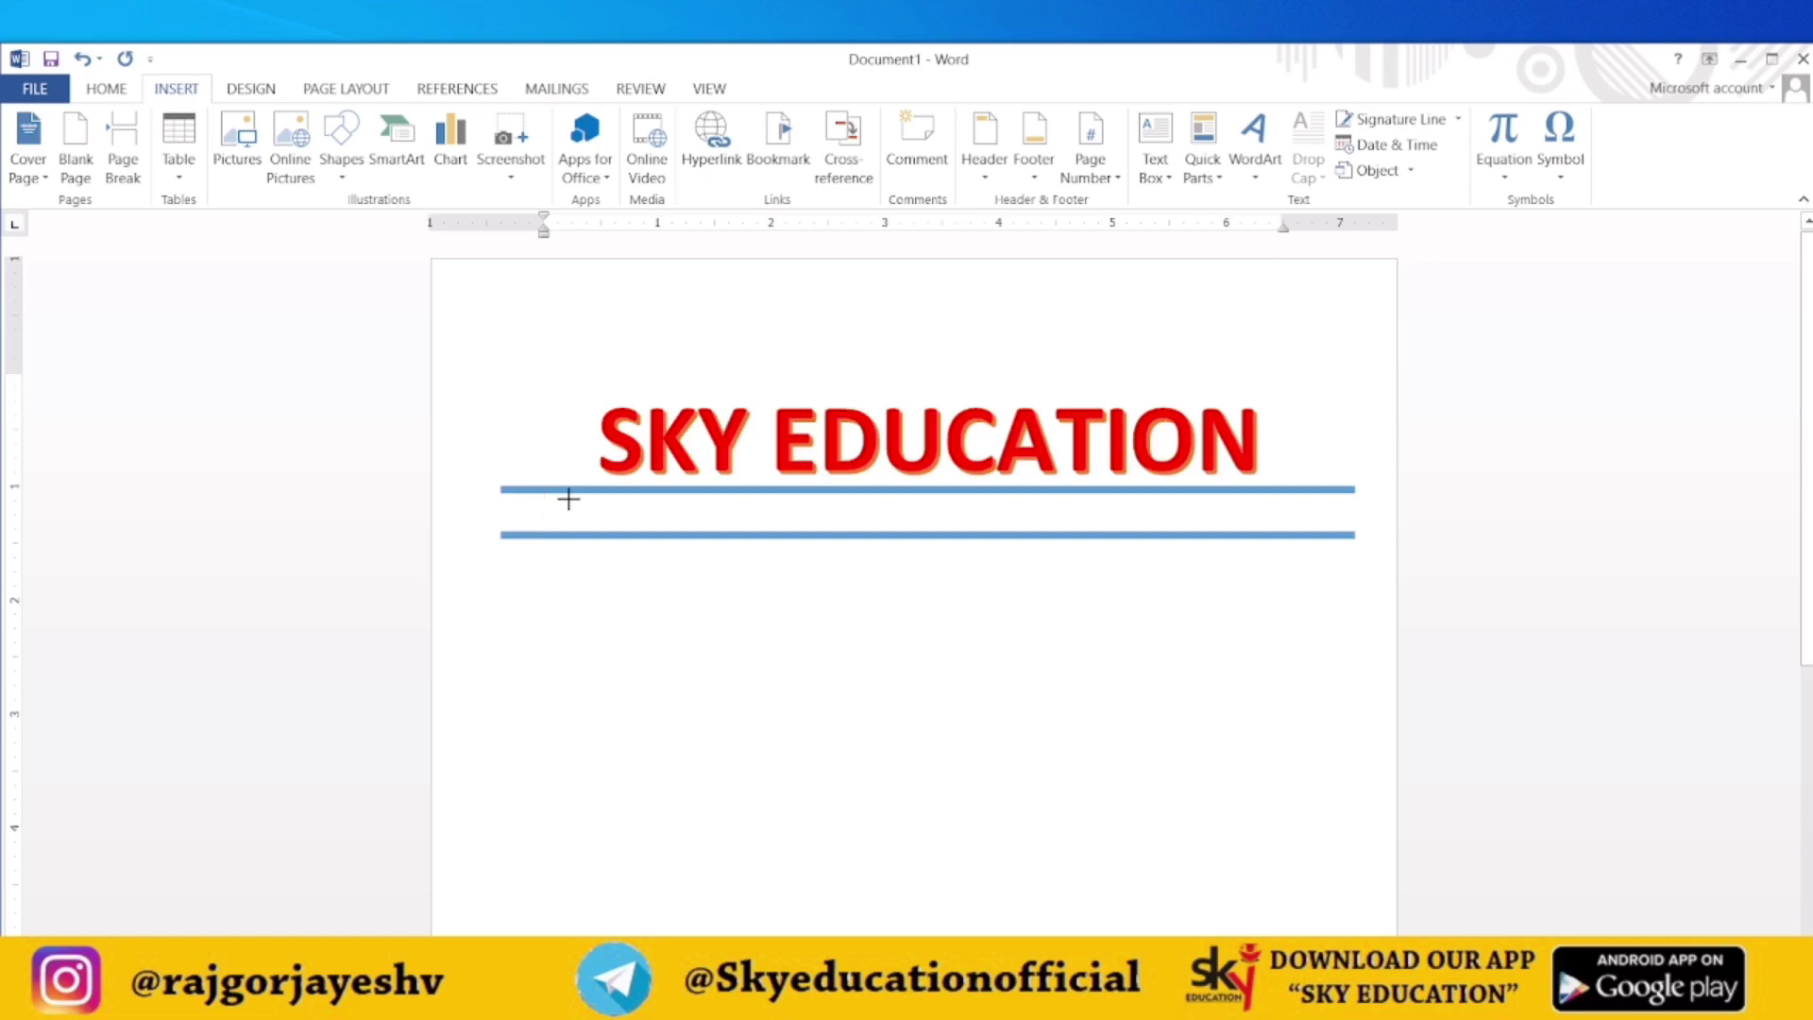
Step: Draw a text box between the blue lines reading 'We Specialize In :- VIII, IX, SSC, FYJC-SYJC (COMMERCE)…'
mouse_move(567, 499)
left_mouse_down()
mouse_move(1156, 541)
mouse_move(1283, 527)
left_mouse_up()
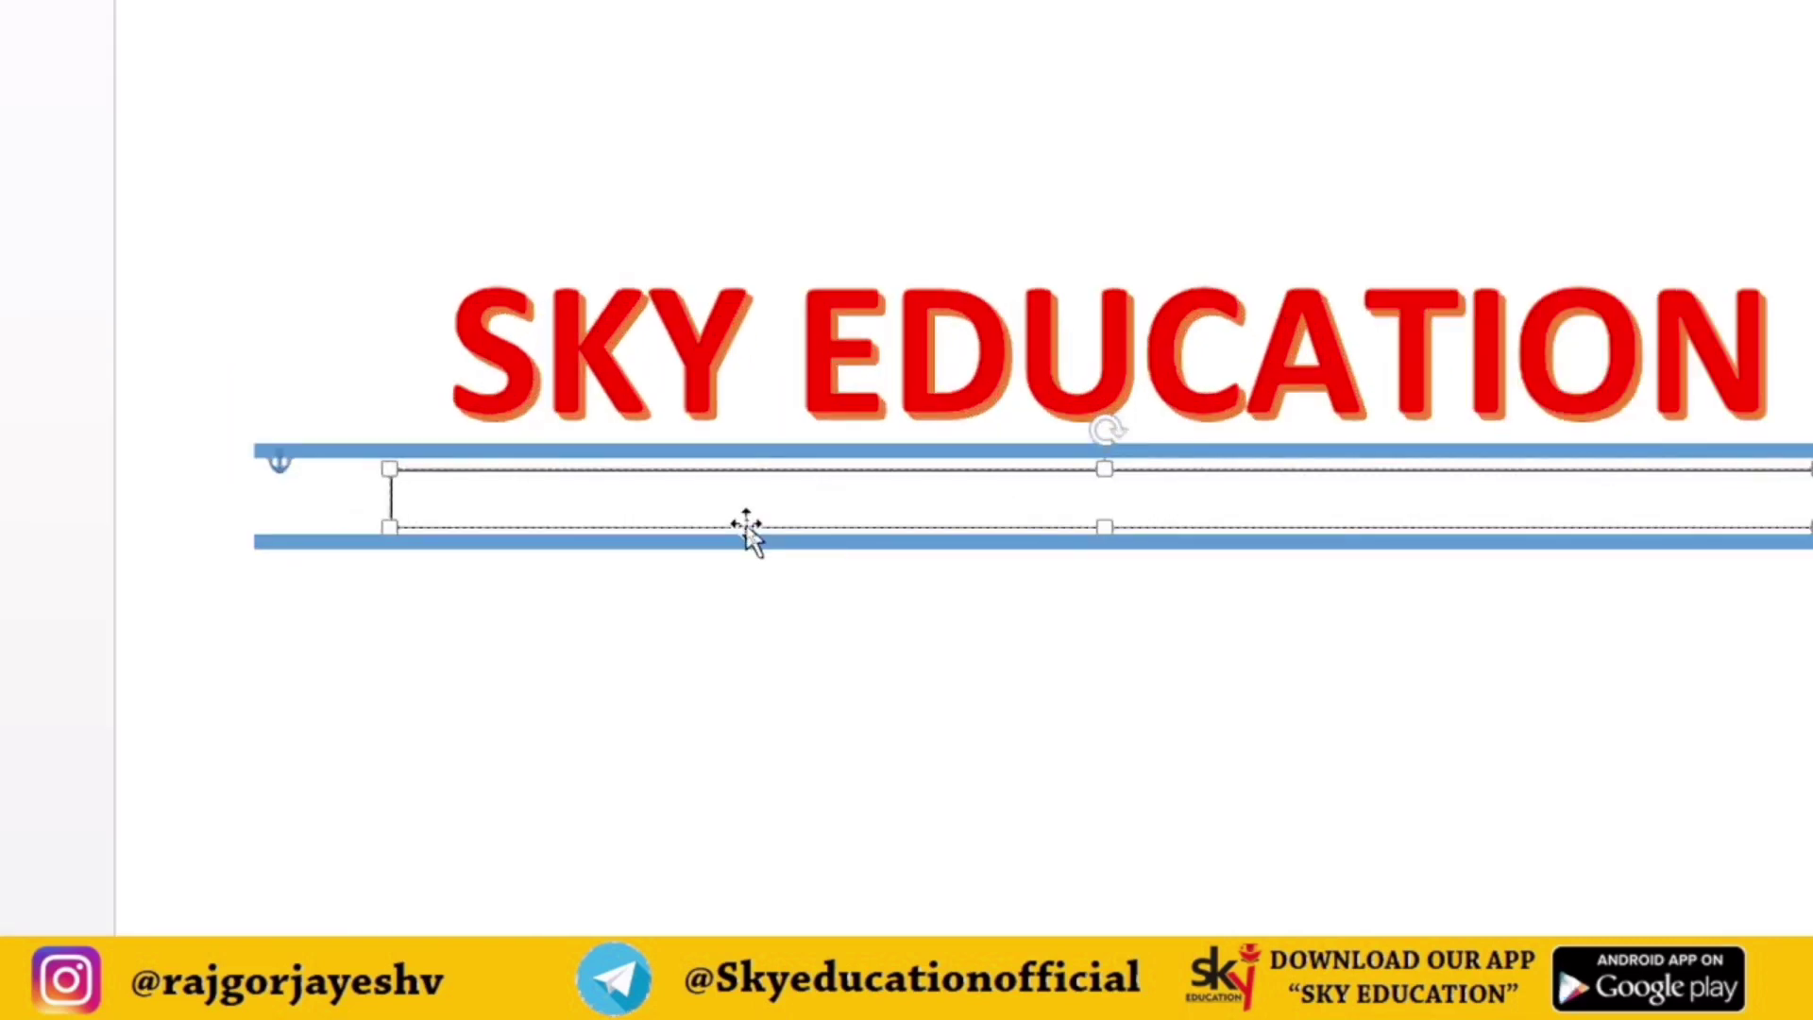
type("We ")
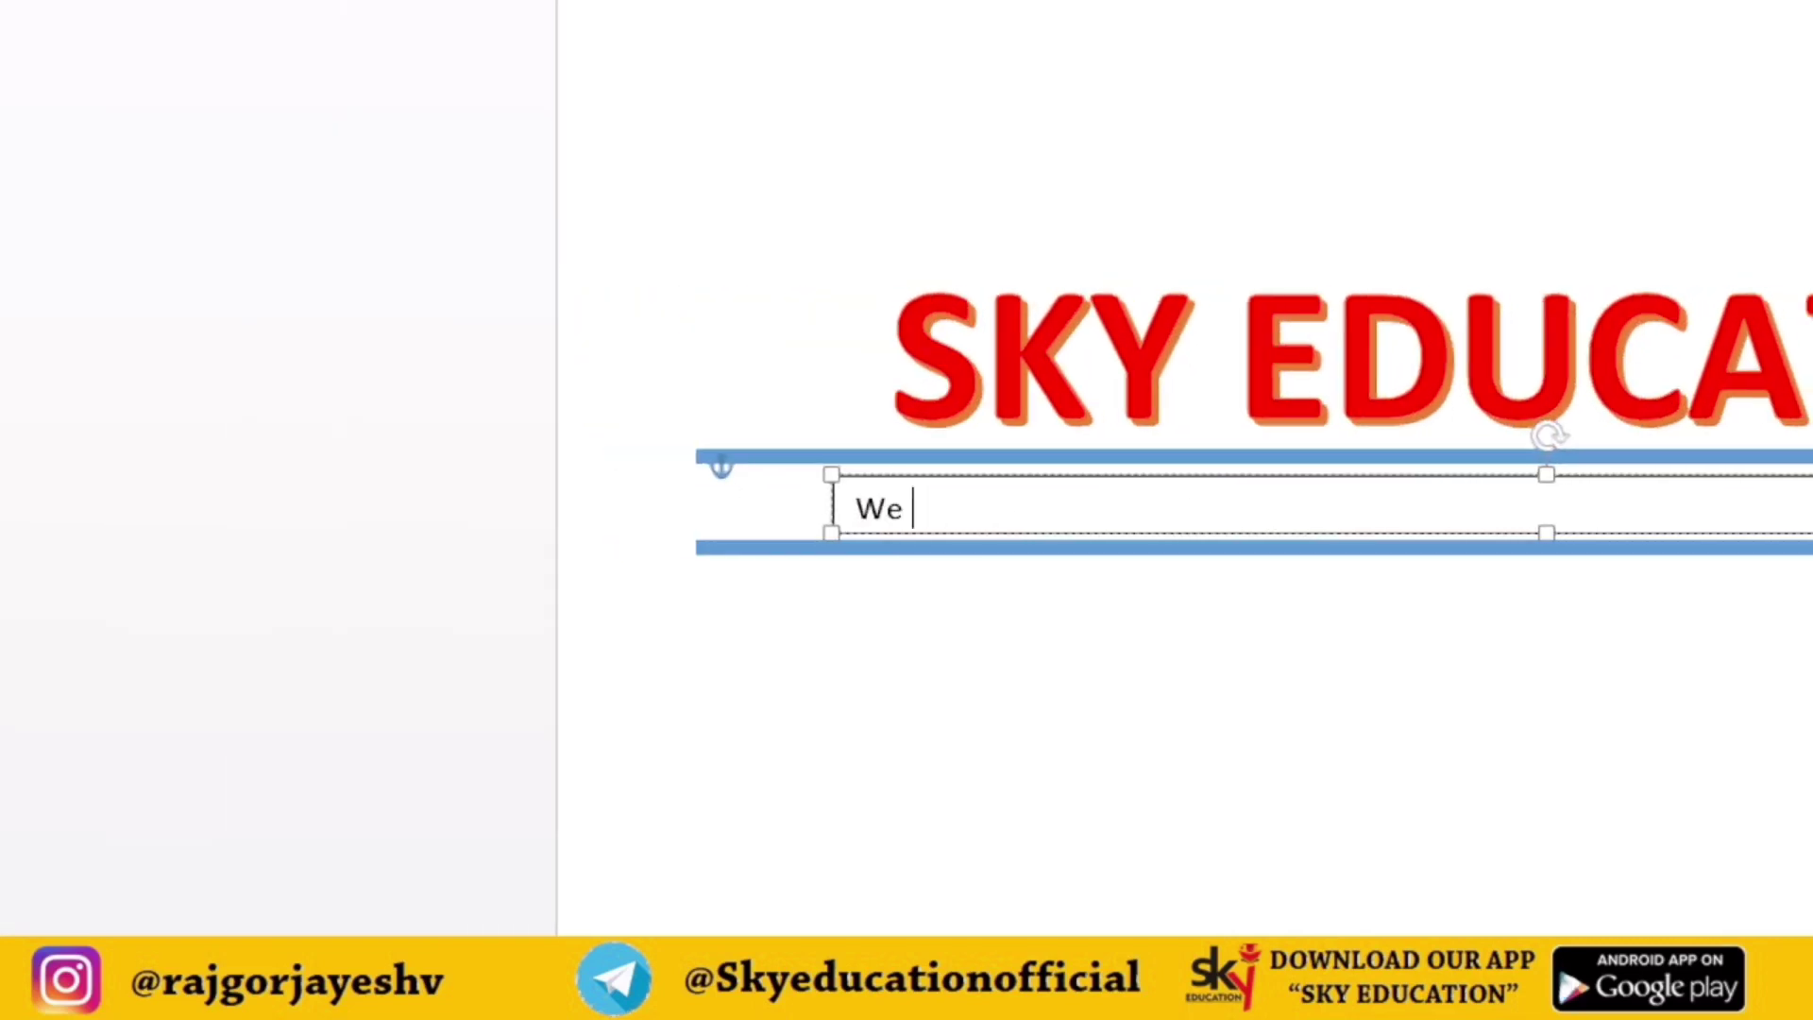
type("S")
type("p")
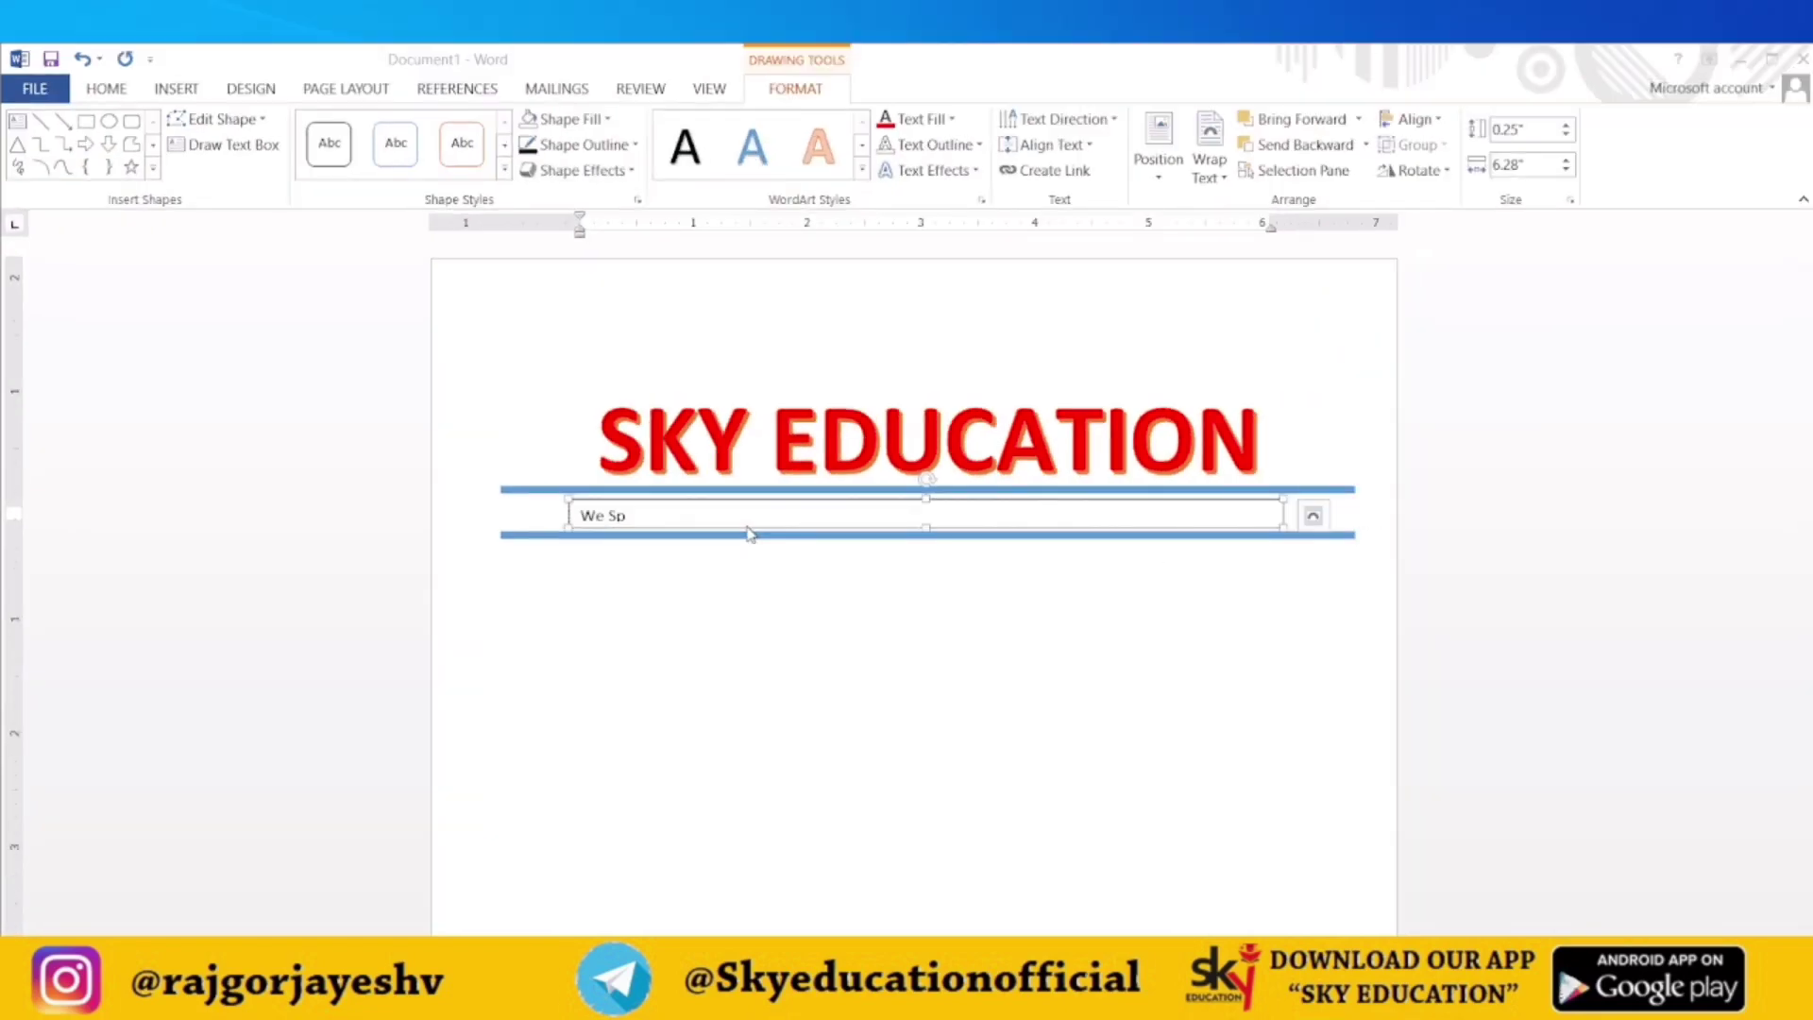
key("super")
type("e")
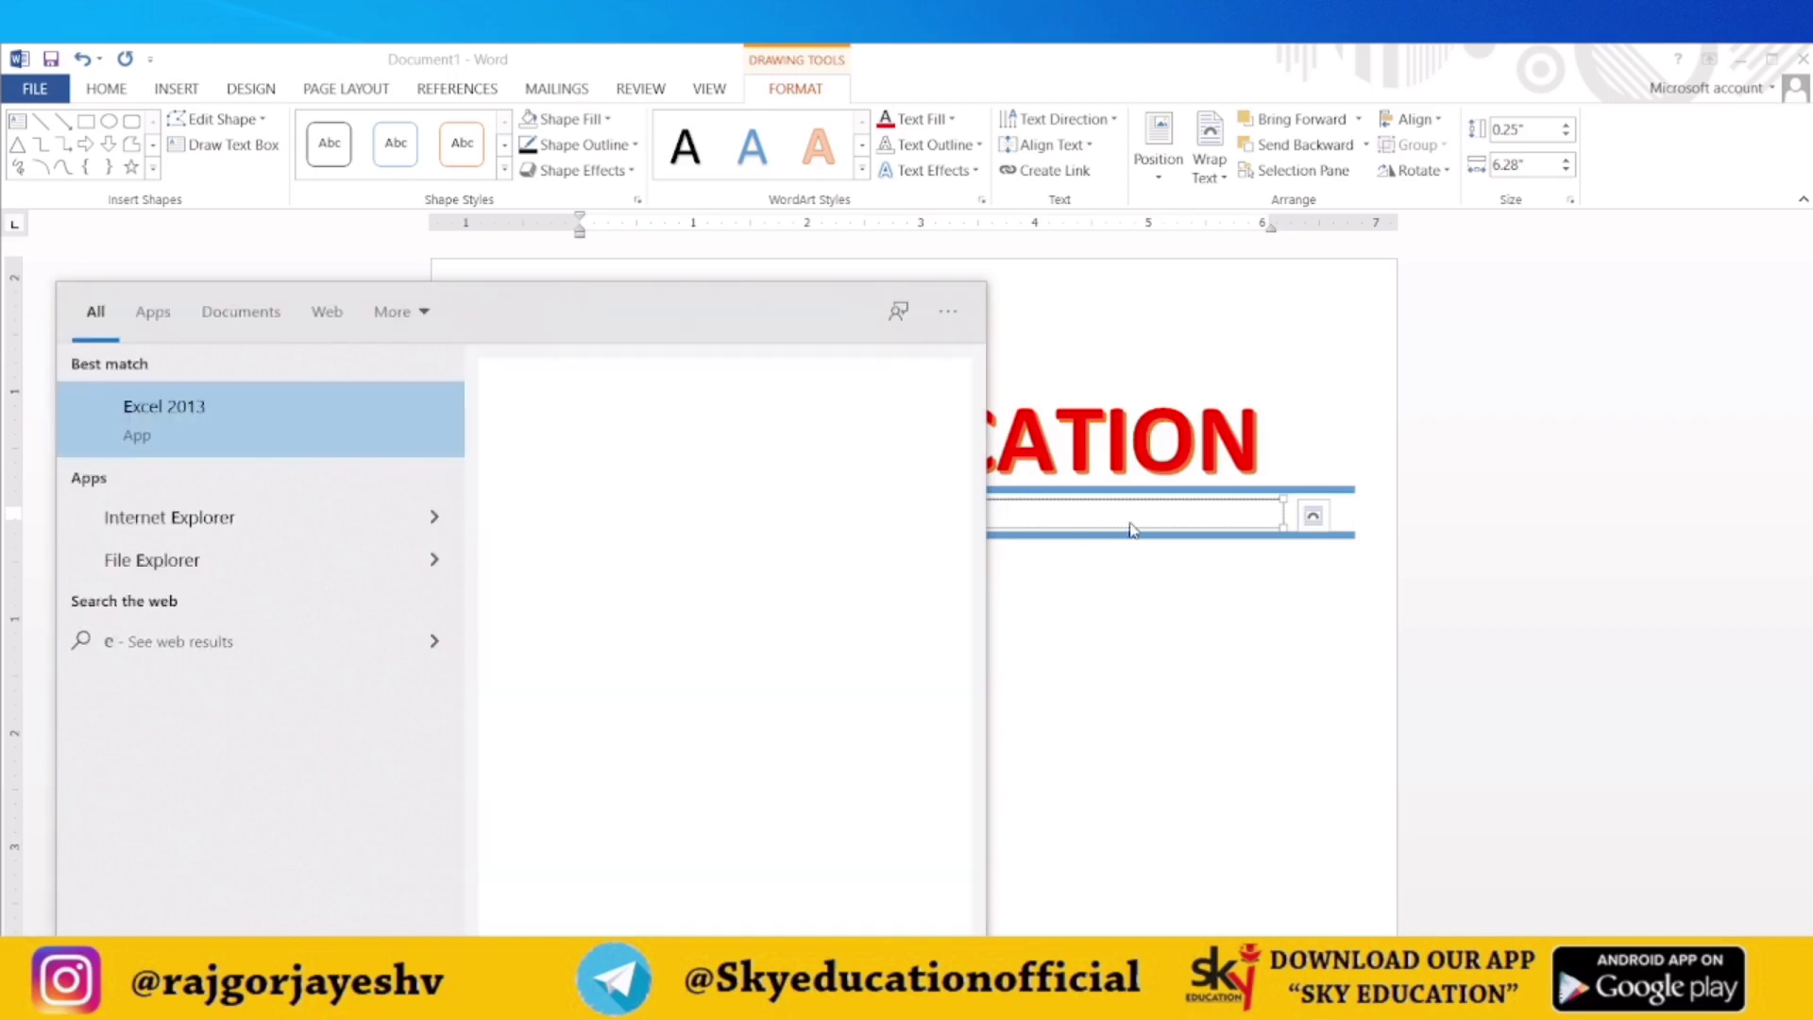
left_click(1124, 515)
type("e I")
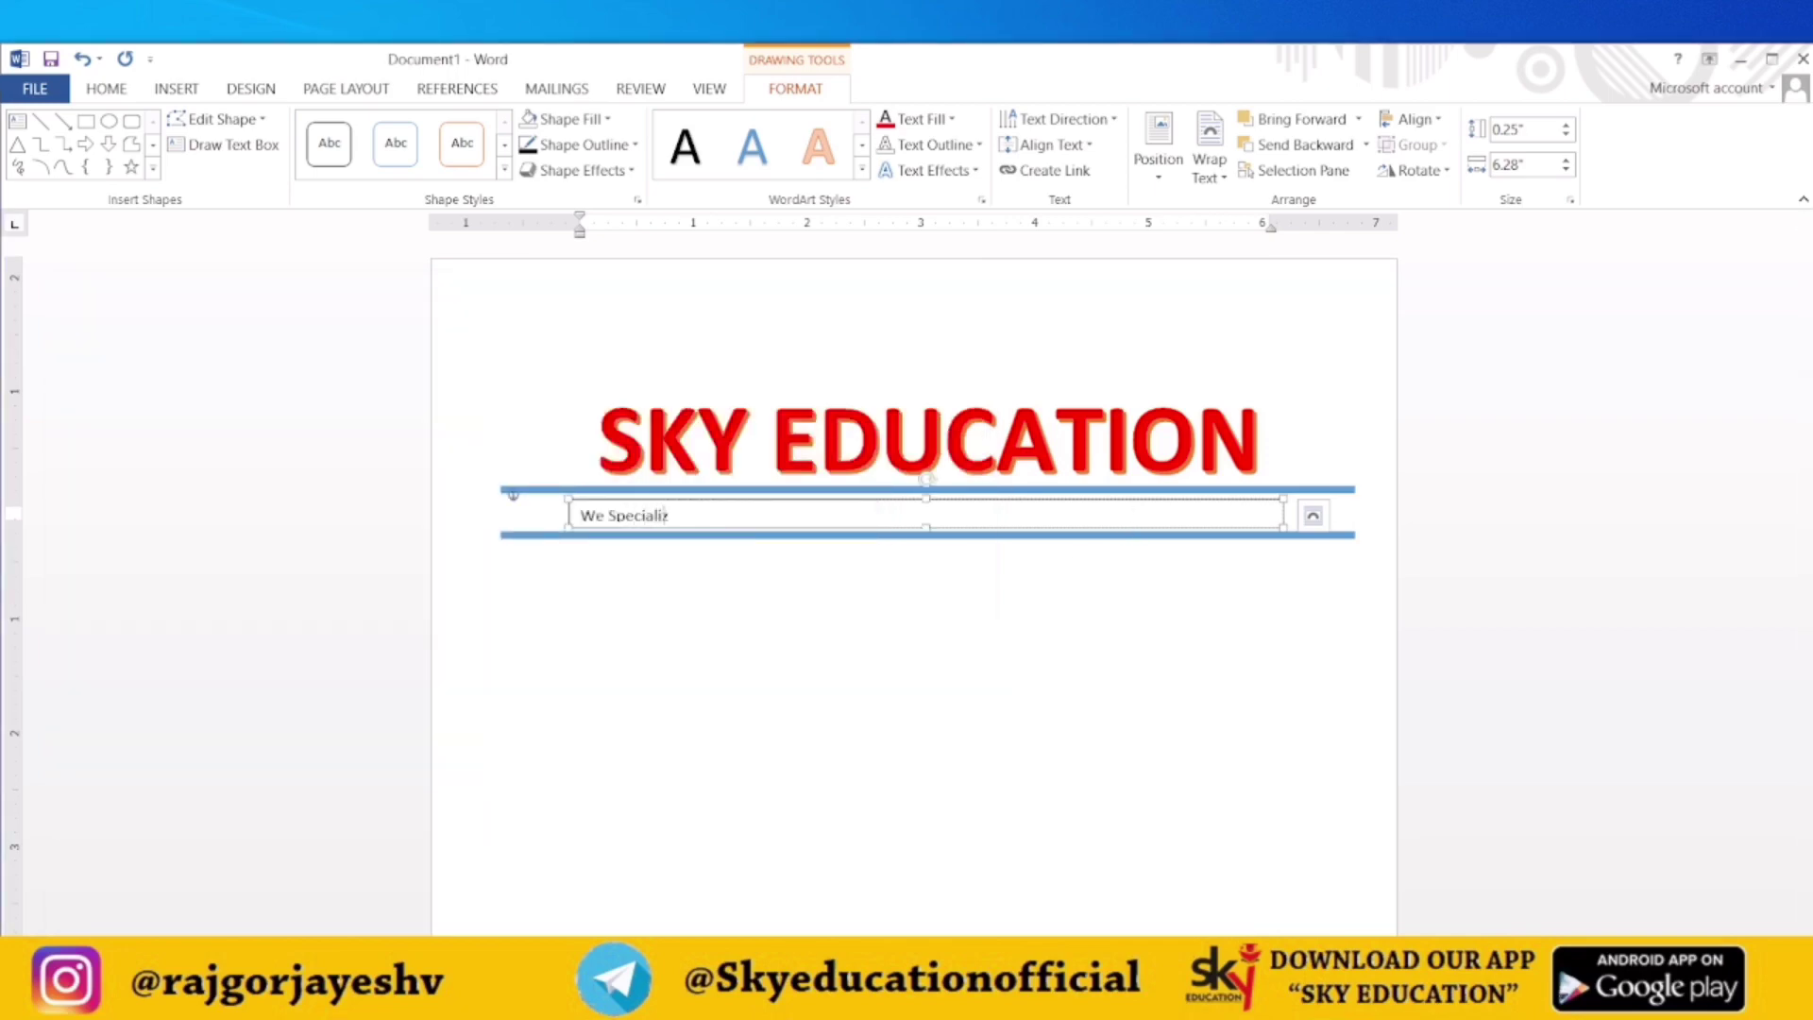
type("n :- VIII , IX , S")
type("SC ,FYJC –")
type("SYJC")
type(" (COM")
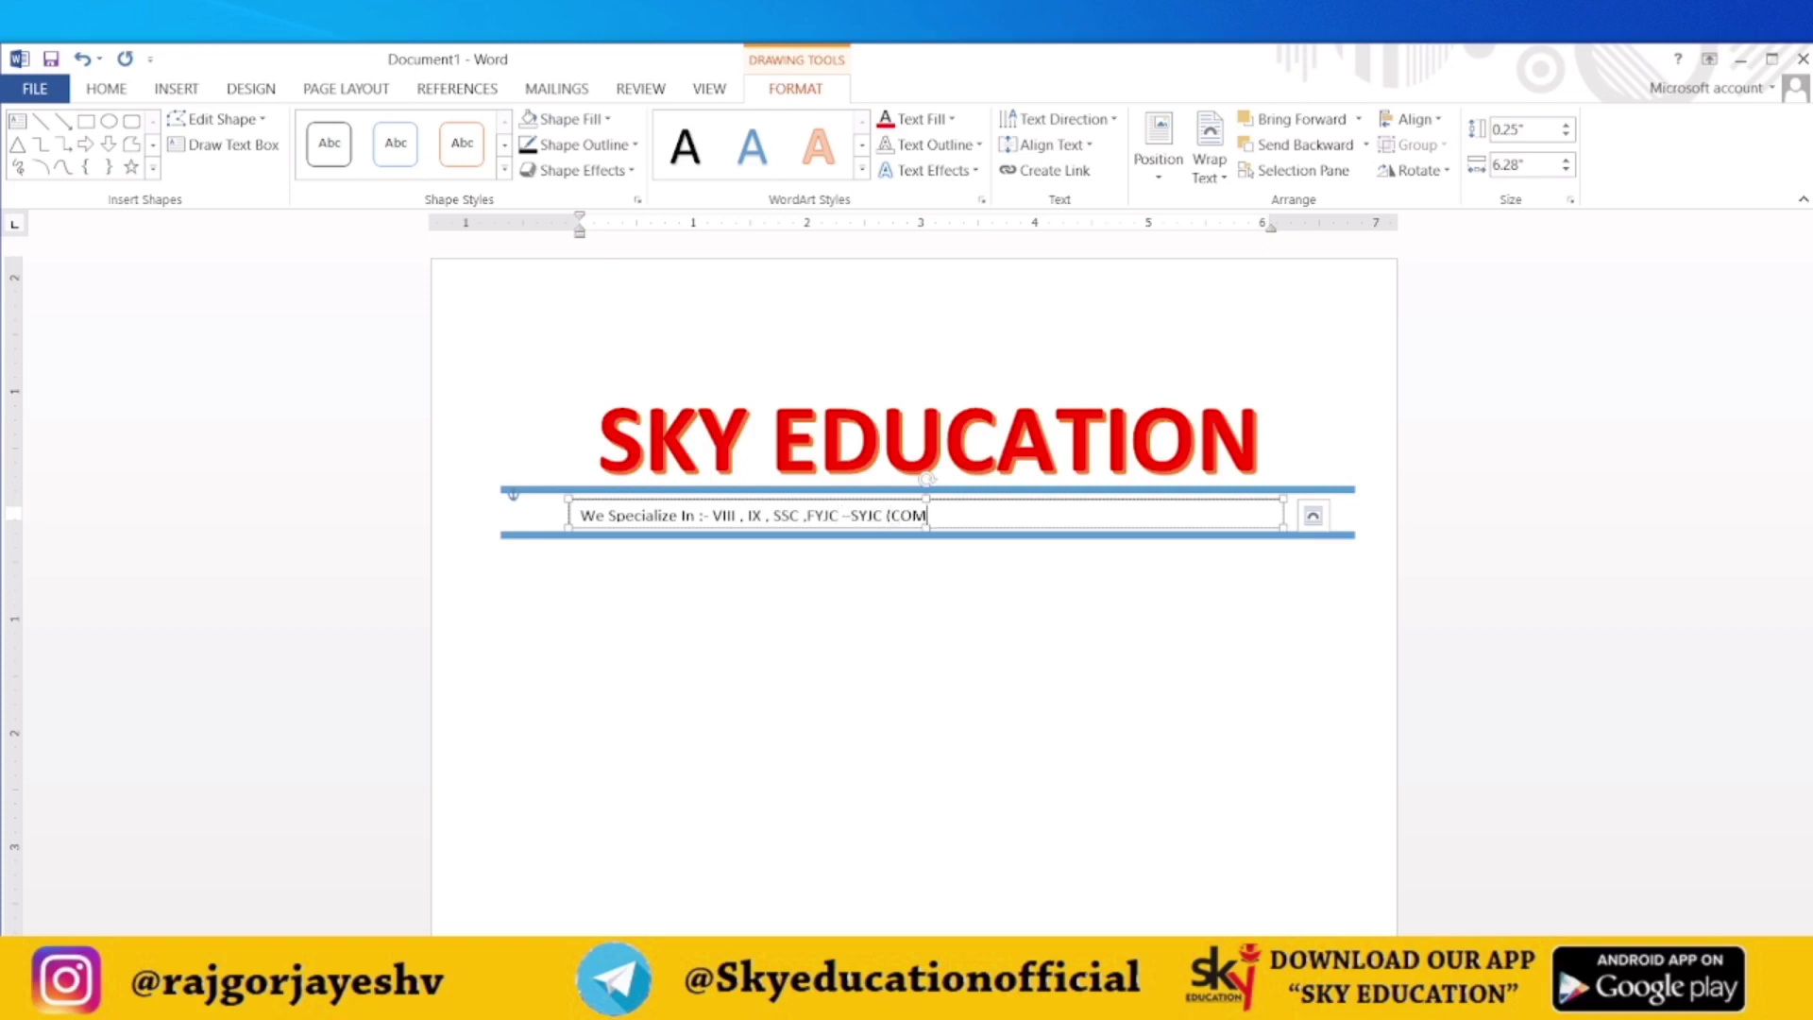
type("MER")
type("M -TYBC")
type("OM")
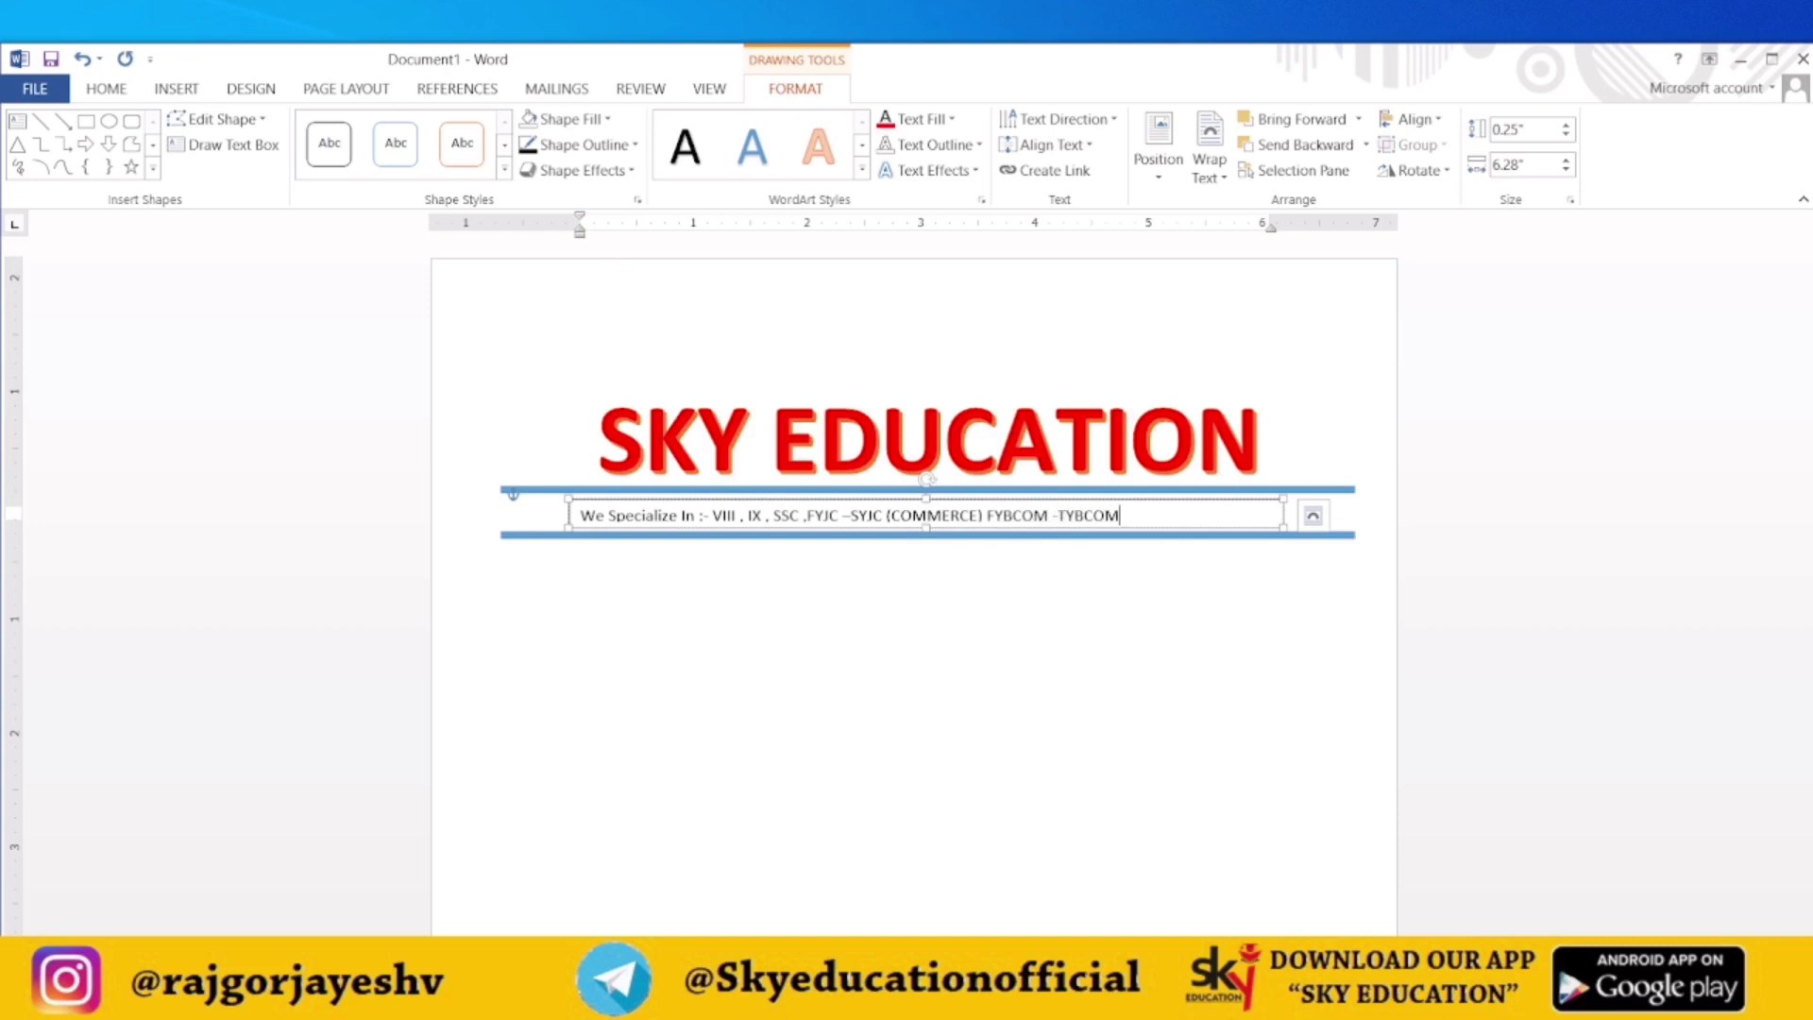
Step: Centre, bold and enlarge all the course text with Ctrl+E, Ctrl+B and Ctrl+]
key("ctrl+a")
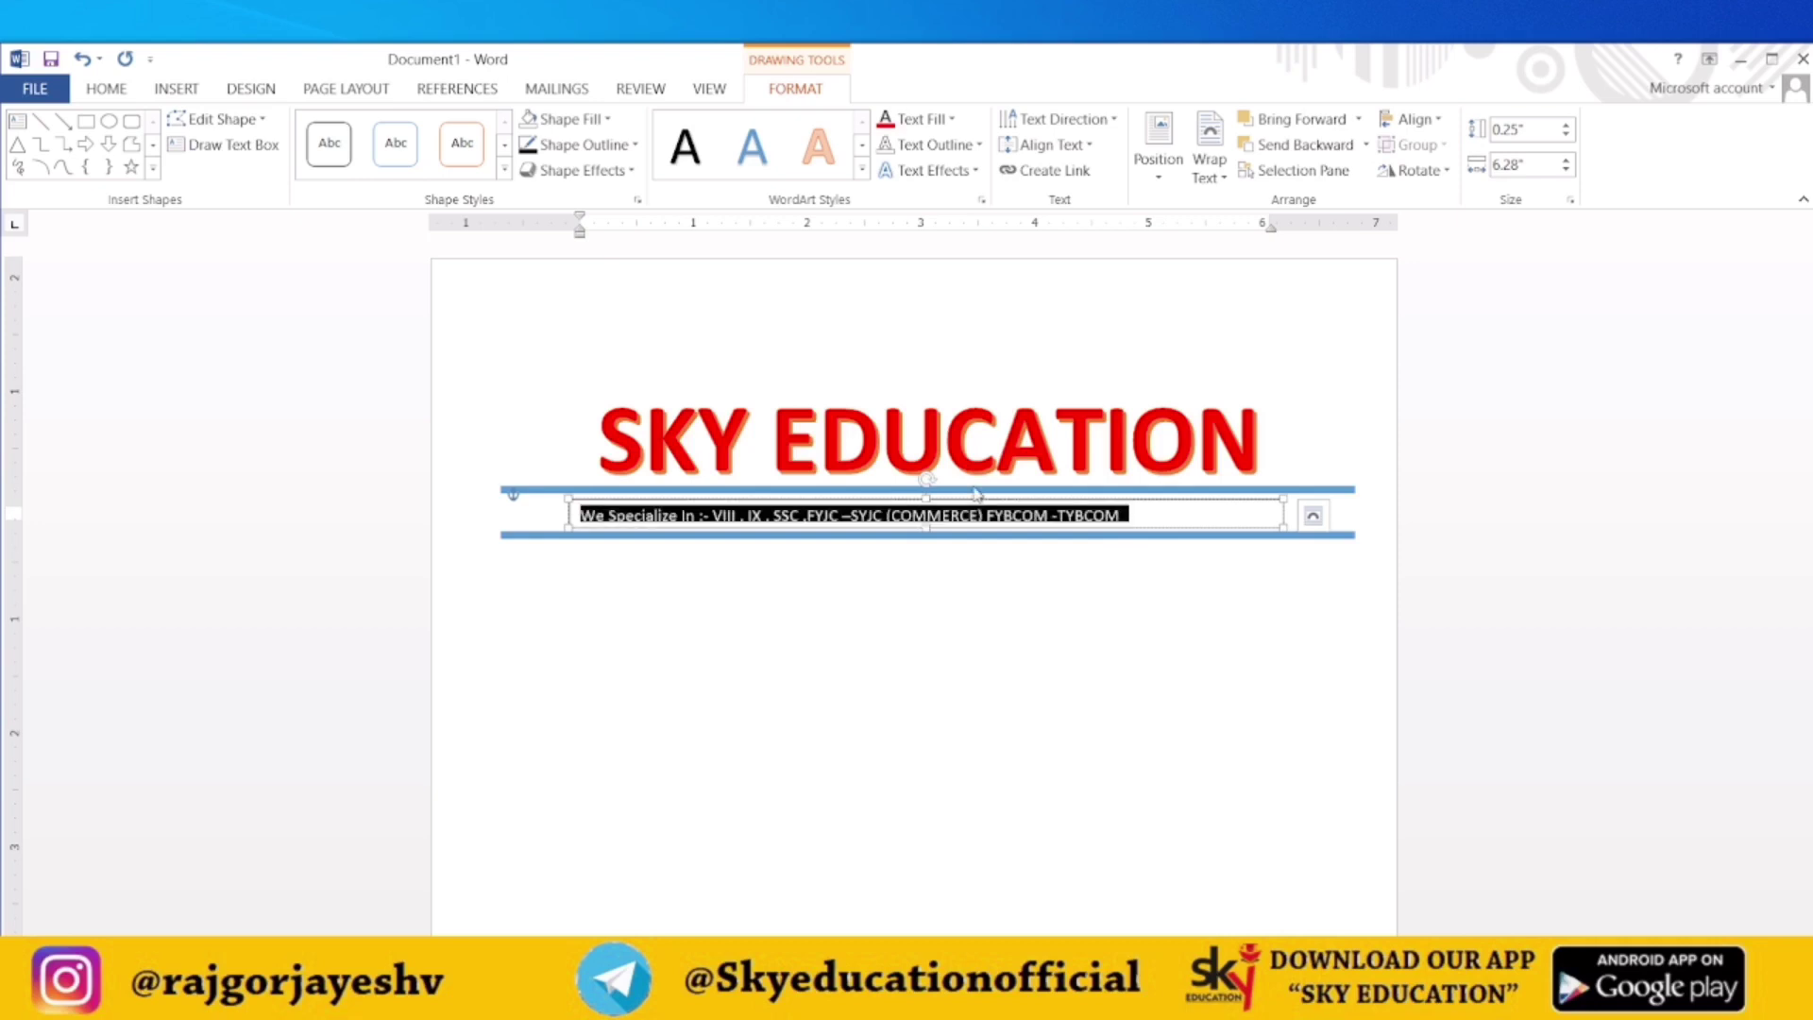
key("ctrl+e")
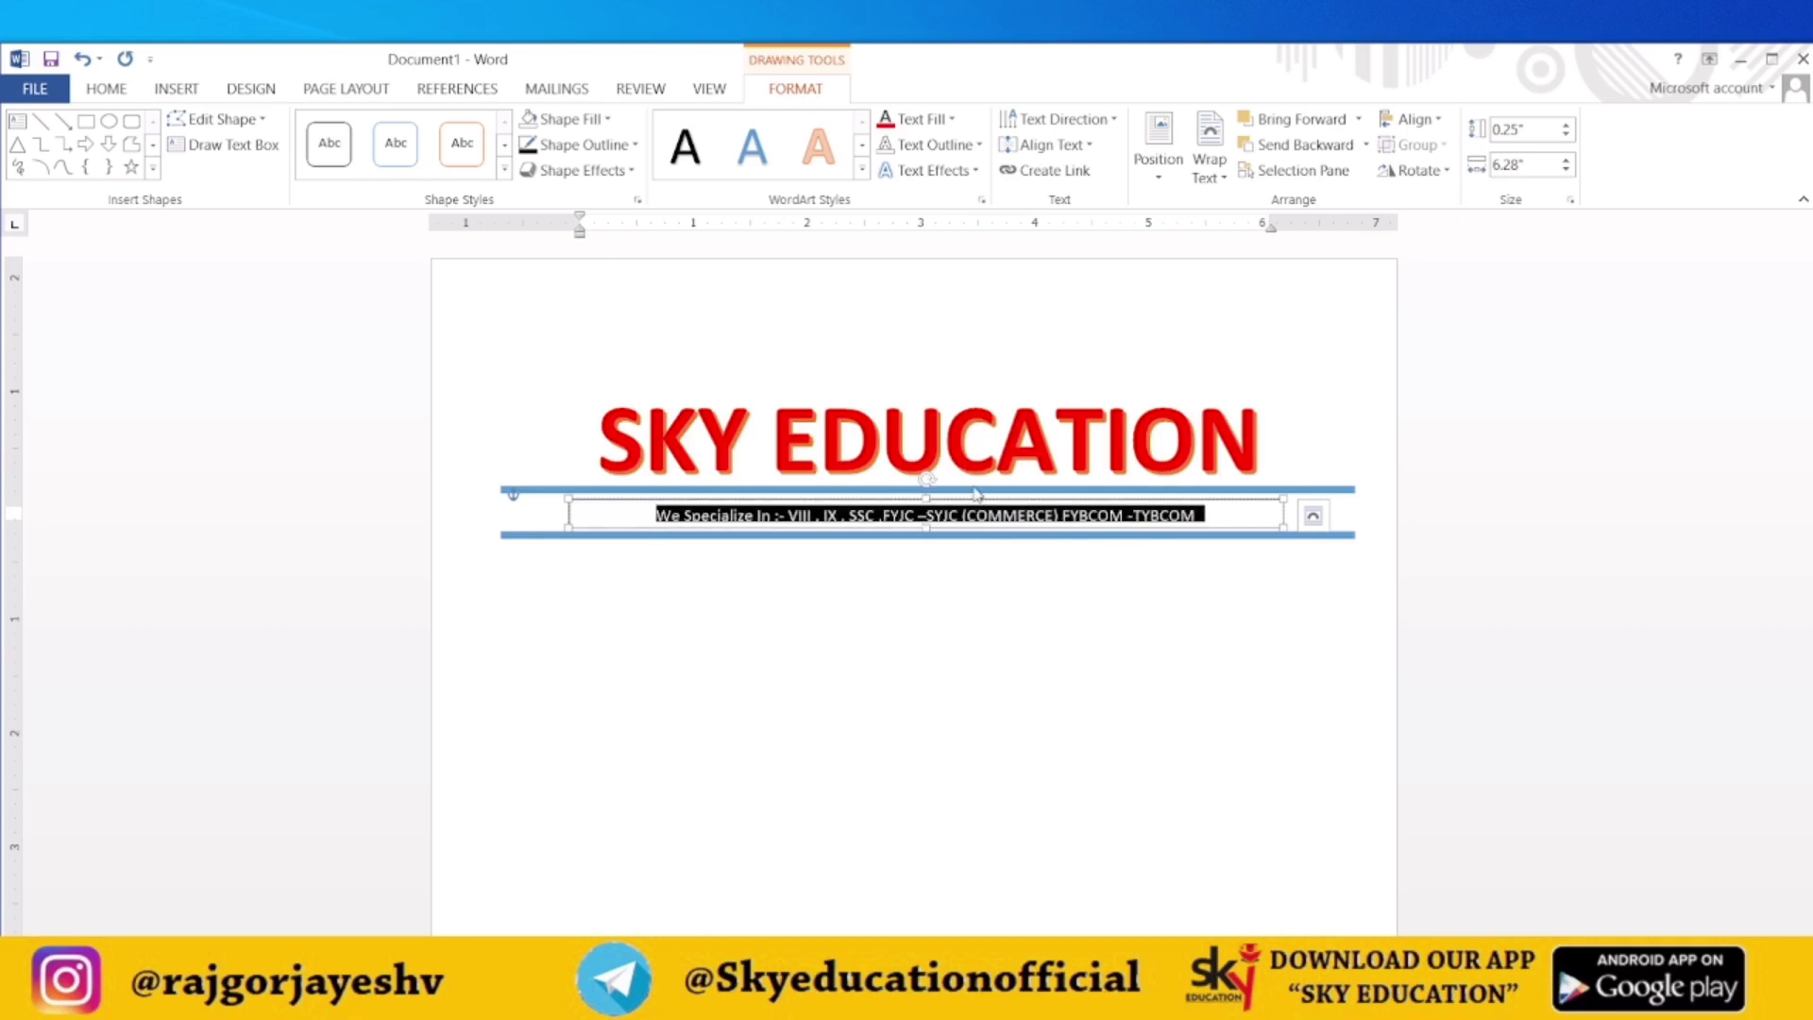
key("ctrl+b")
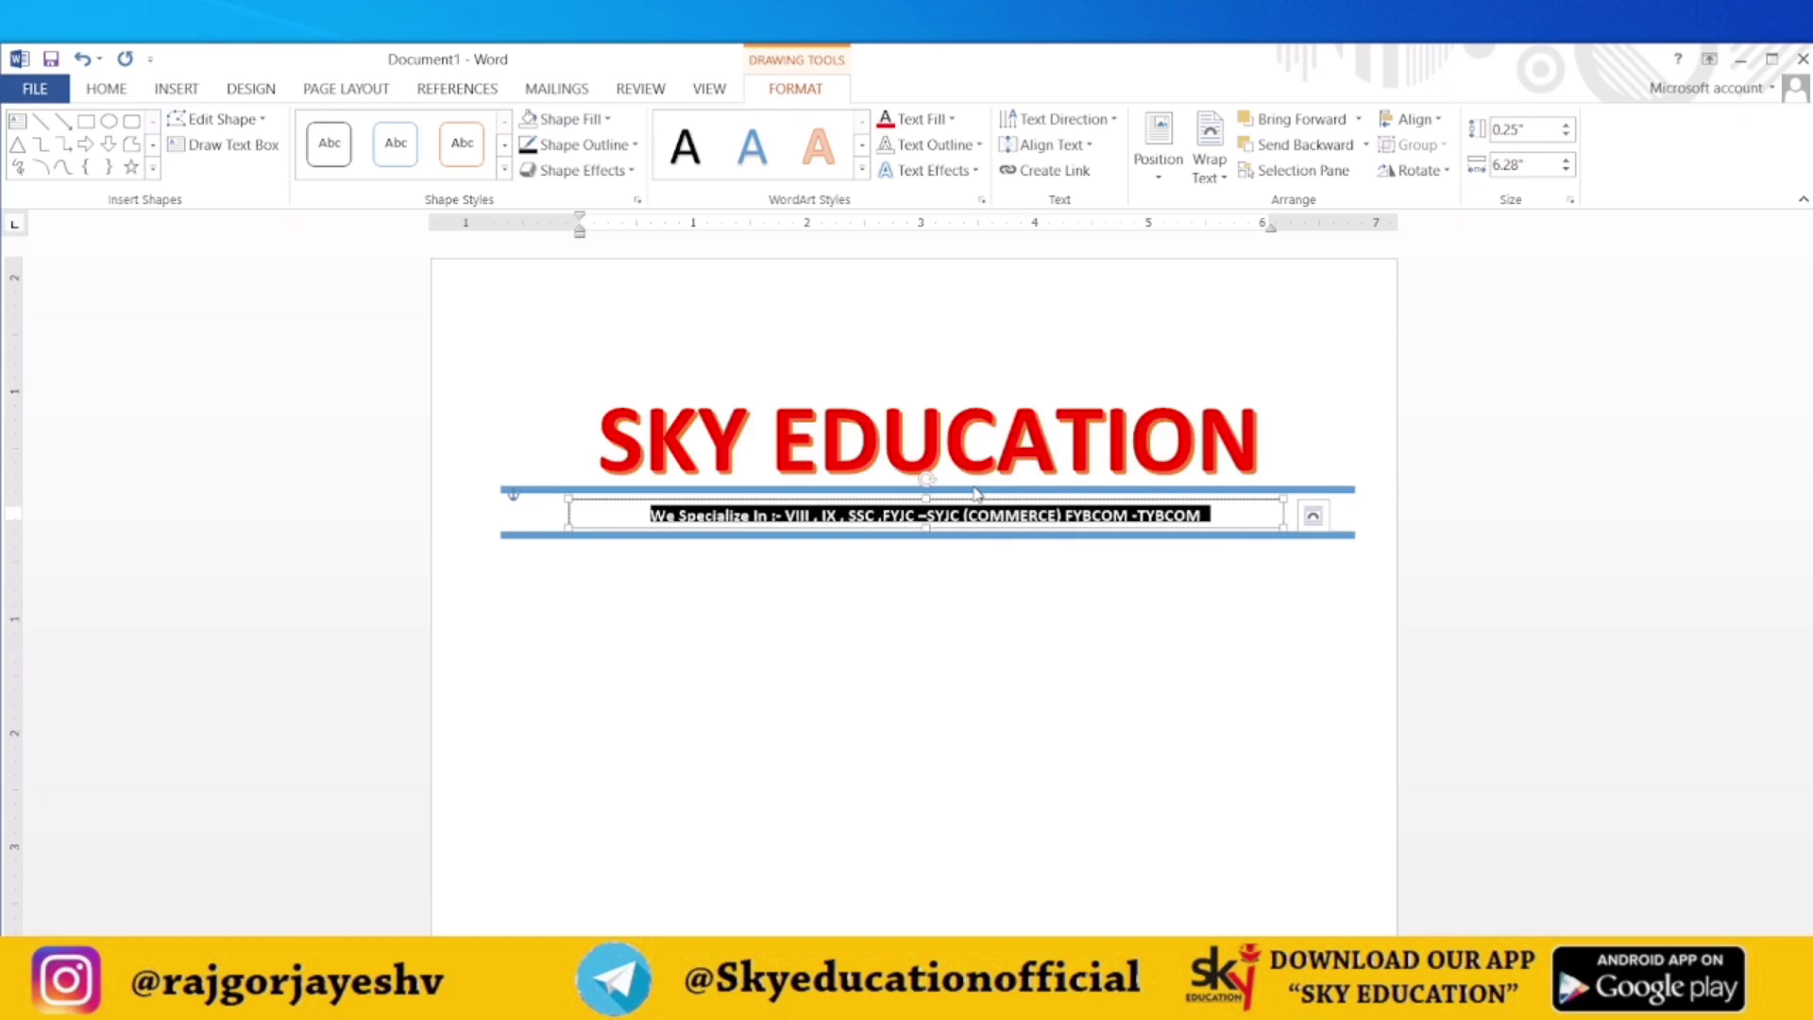
key("ctrl+bracketright")
key("ctrl+bracketright")
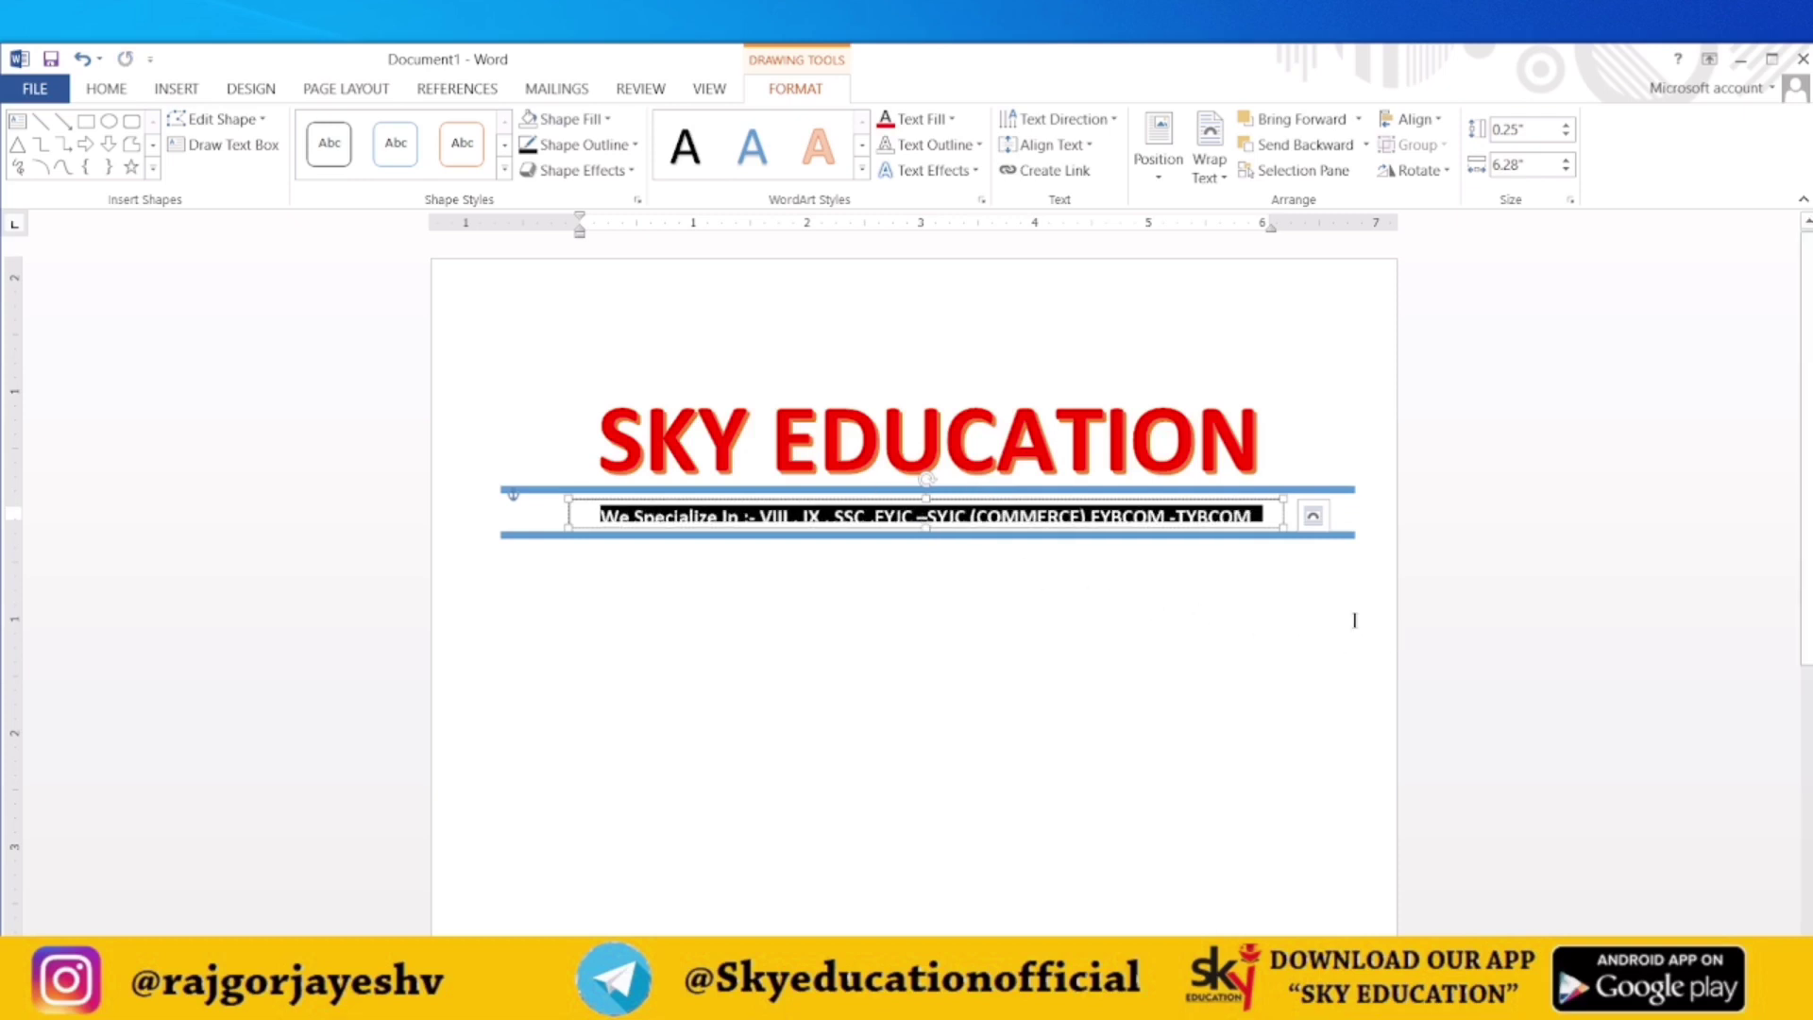
Step: Check the text colour choices without changing them, then reselect the course text box
left_click(941, 120)
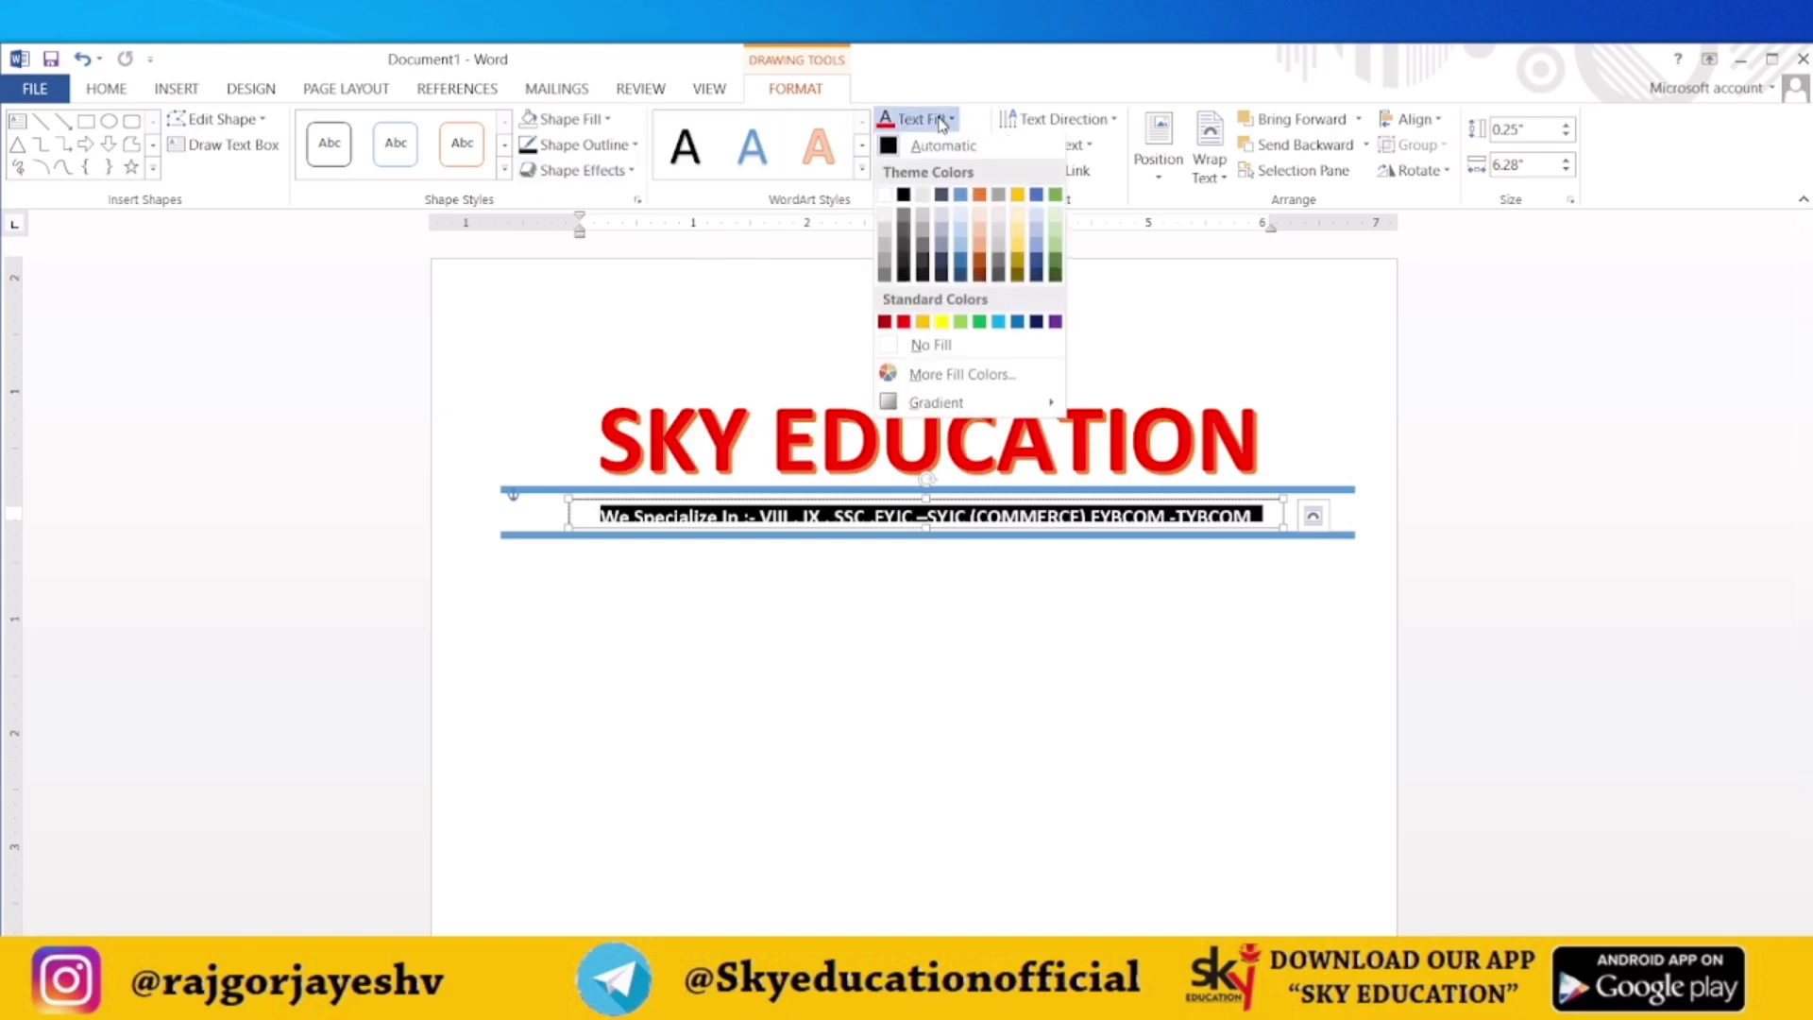
key("Escape")
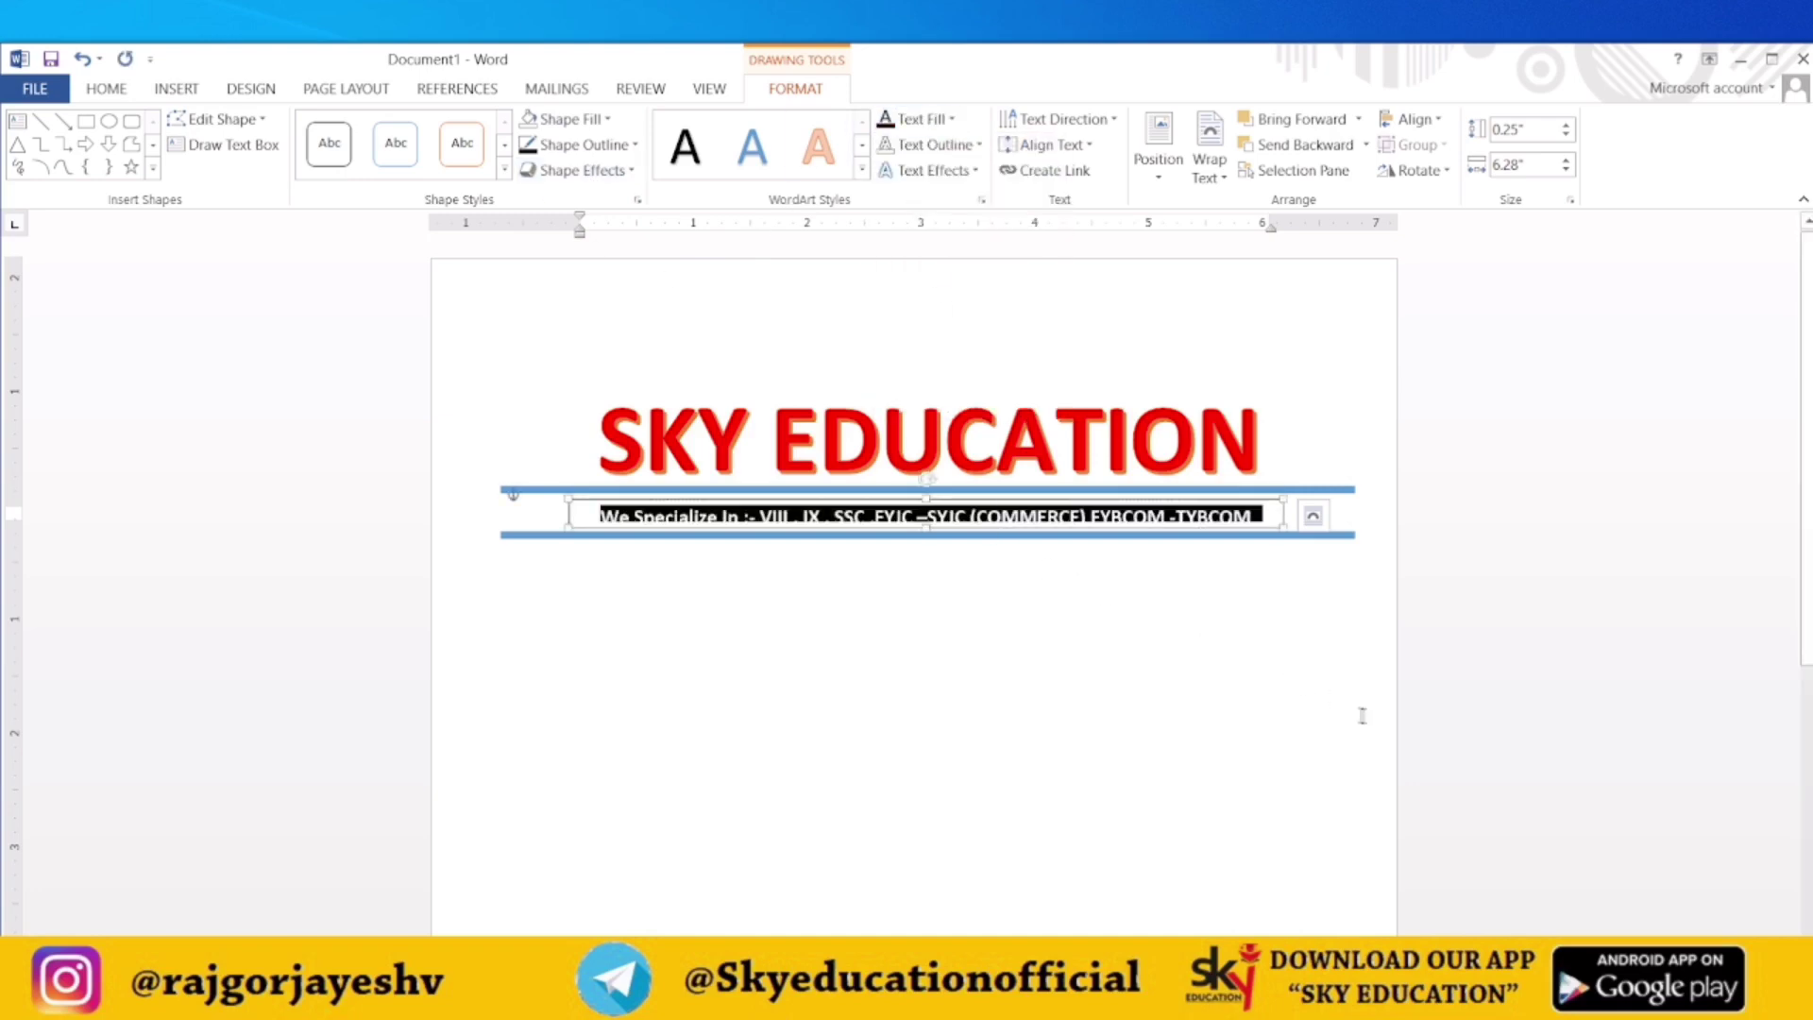
left_click(1369, 624)
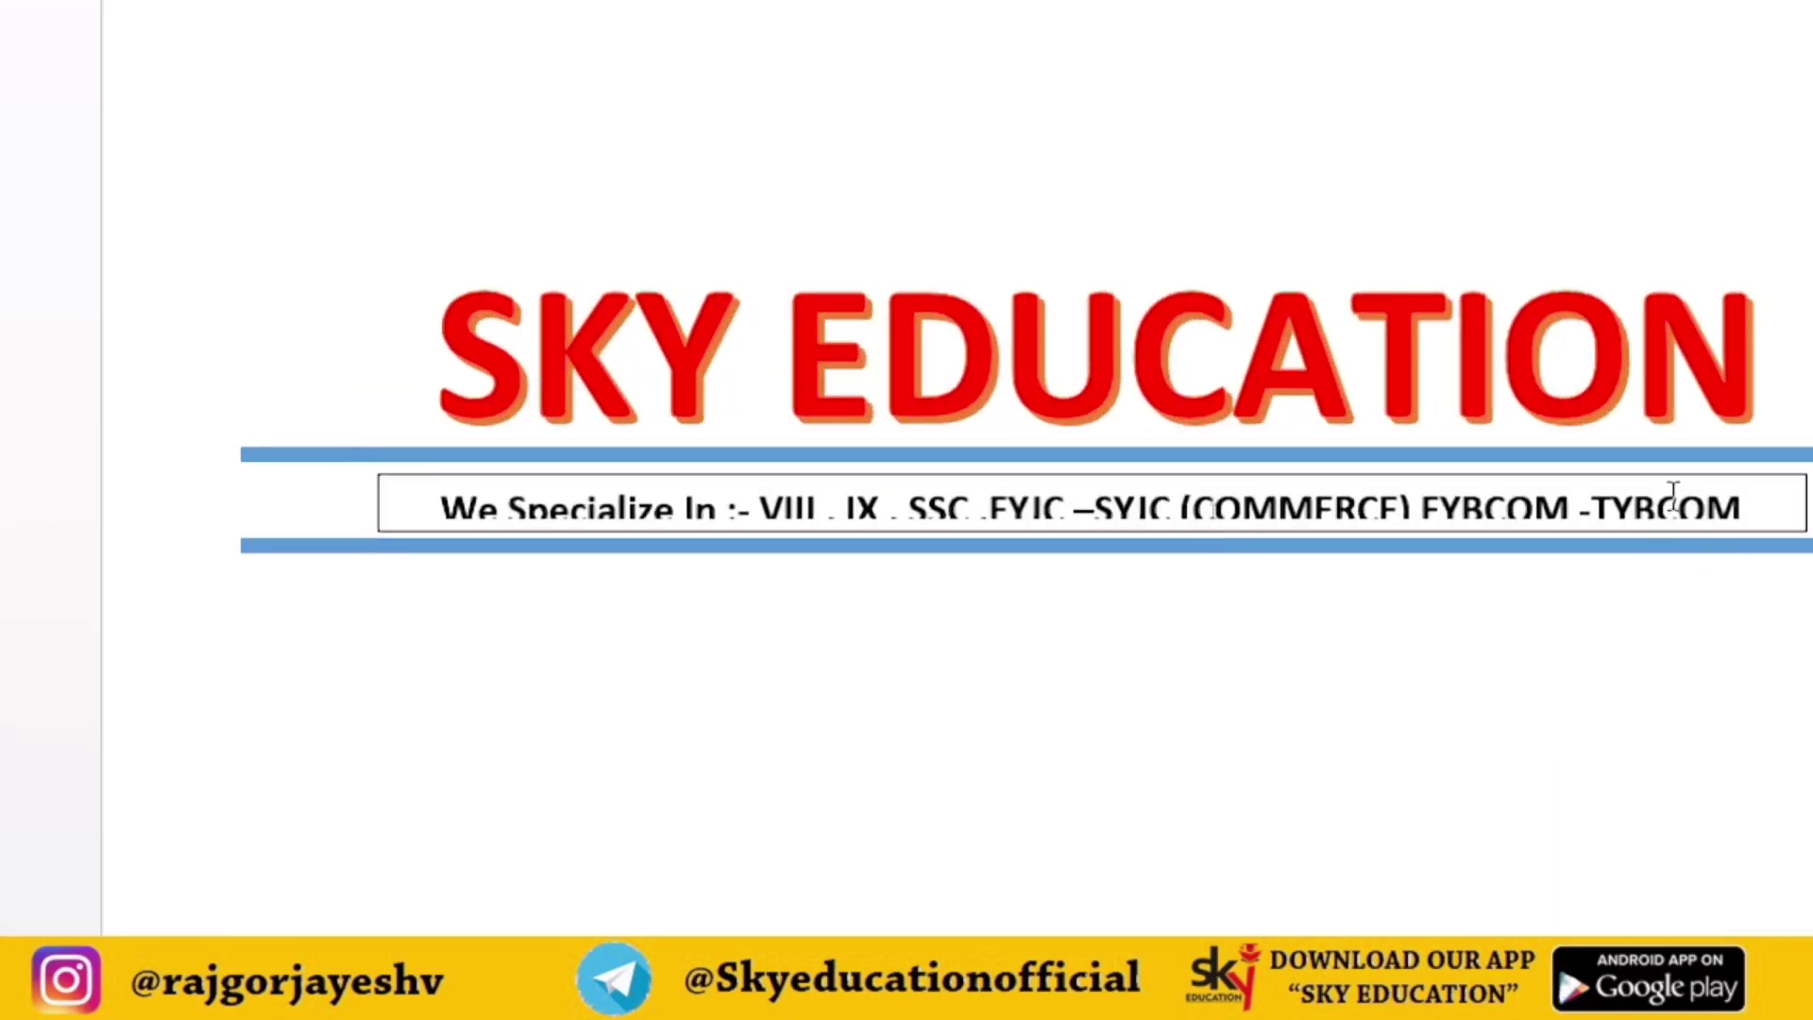
left_click(1151, 548)
left_click(1046, 463)
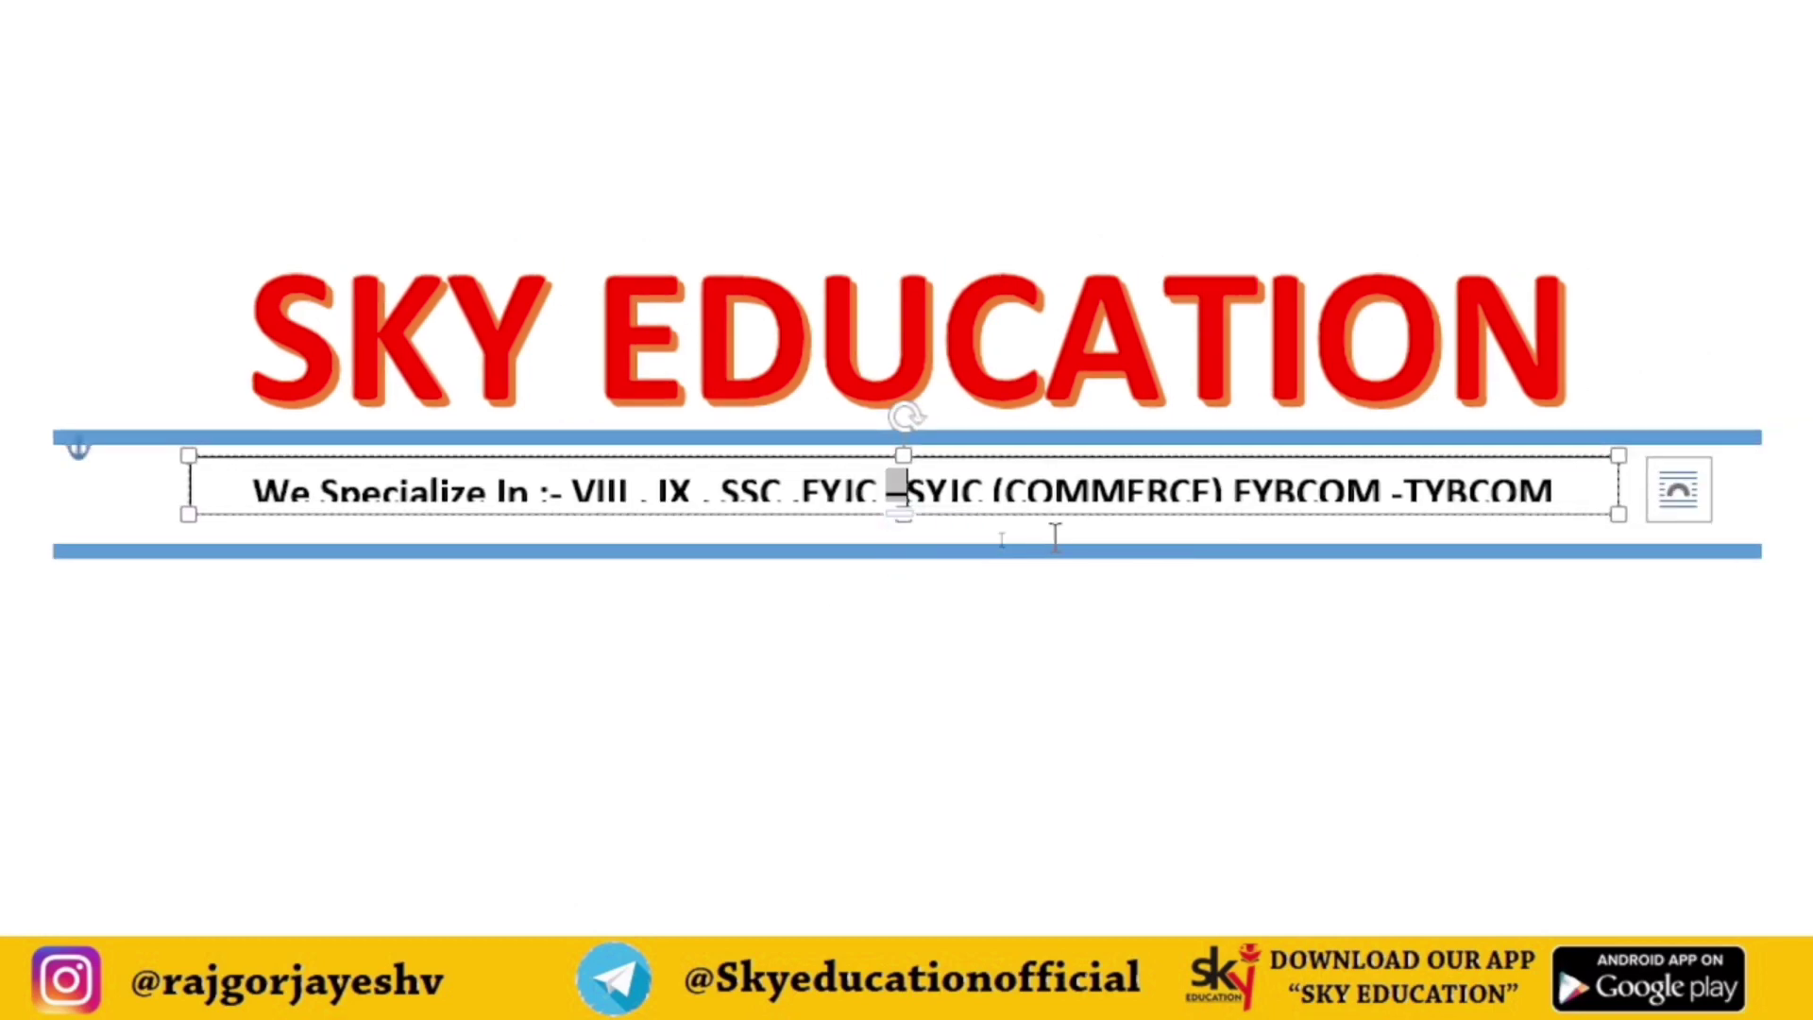
Step: Stretch the course text box to fit the full line and set its outline to No Outline
left_click_drag(1617, 518, 1621, 531)
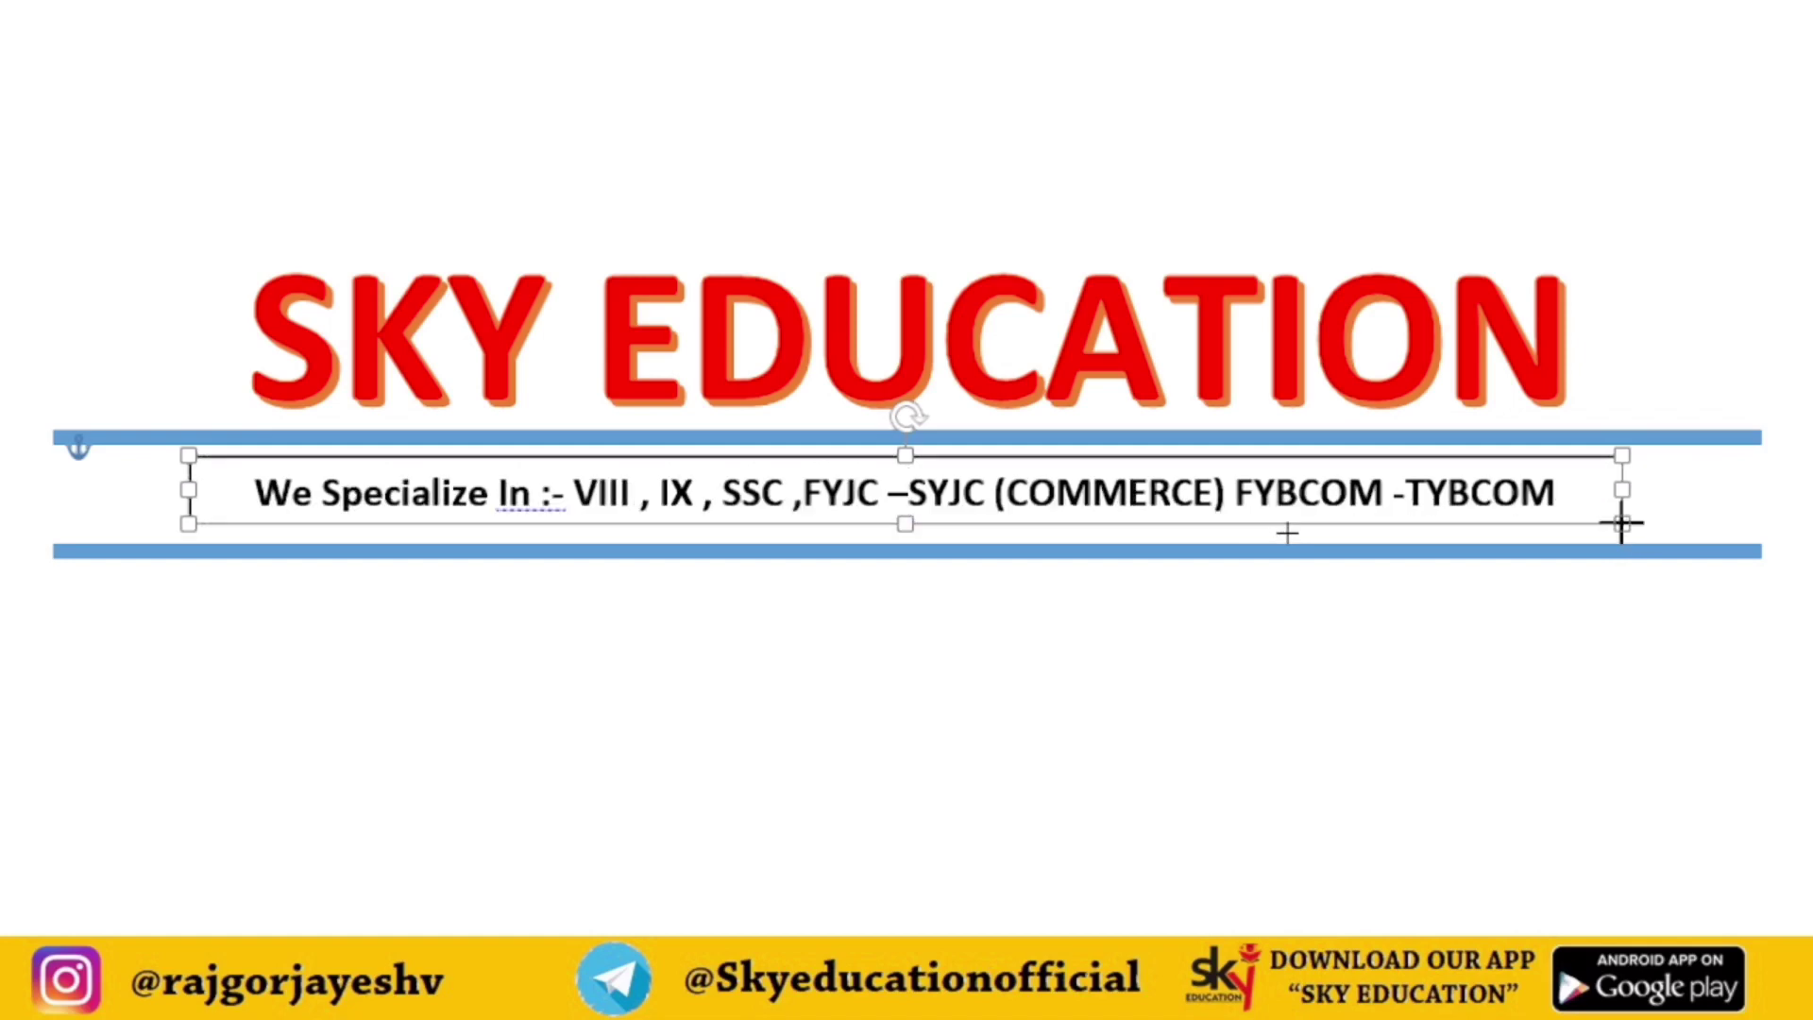
left_click(1304, 718)
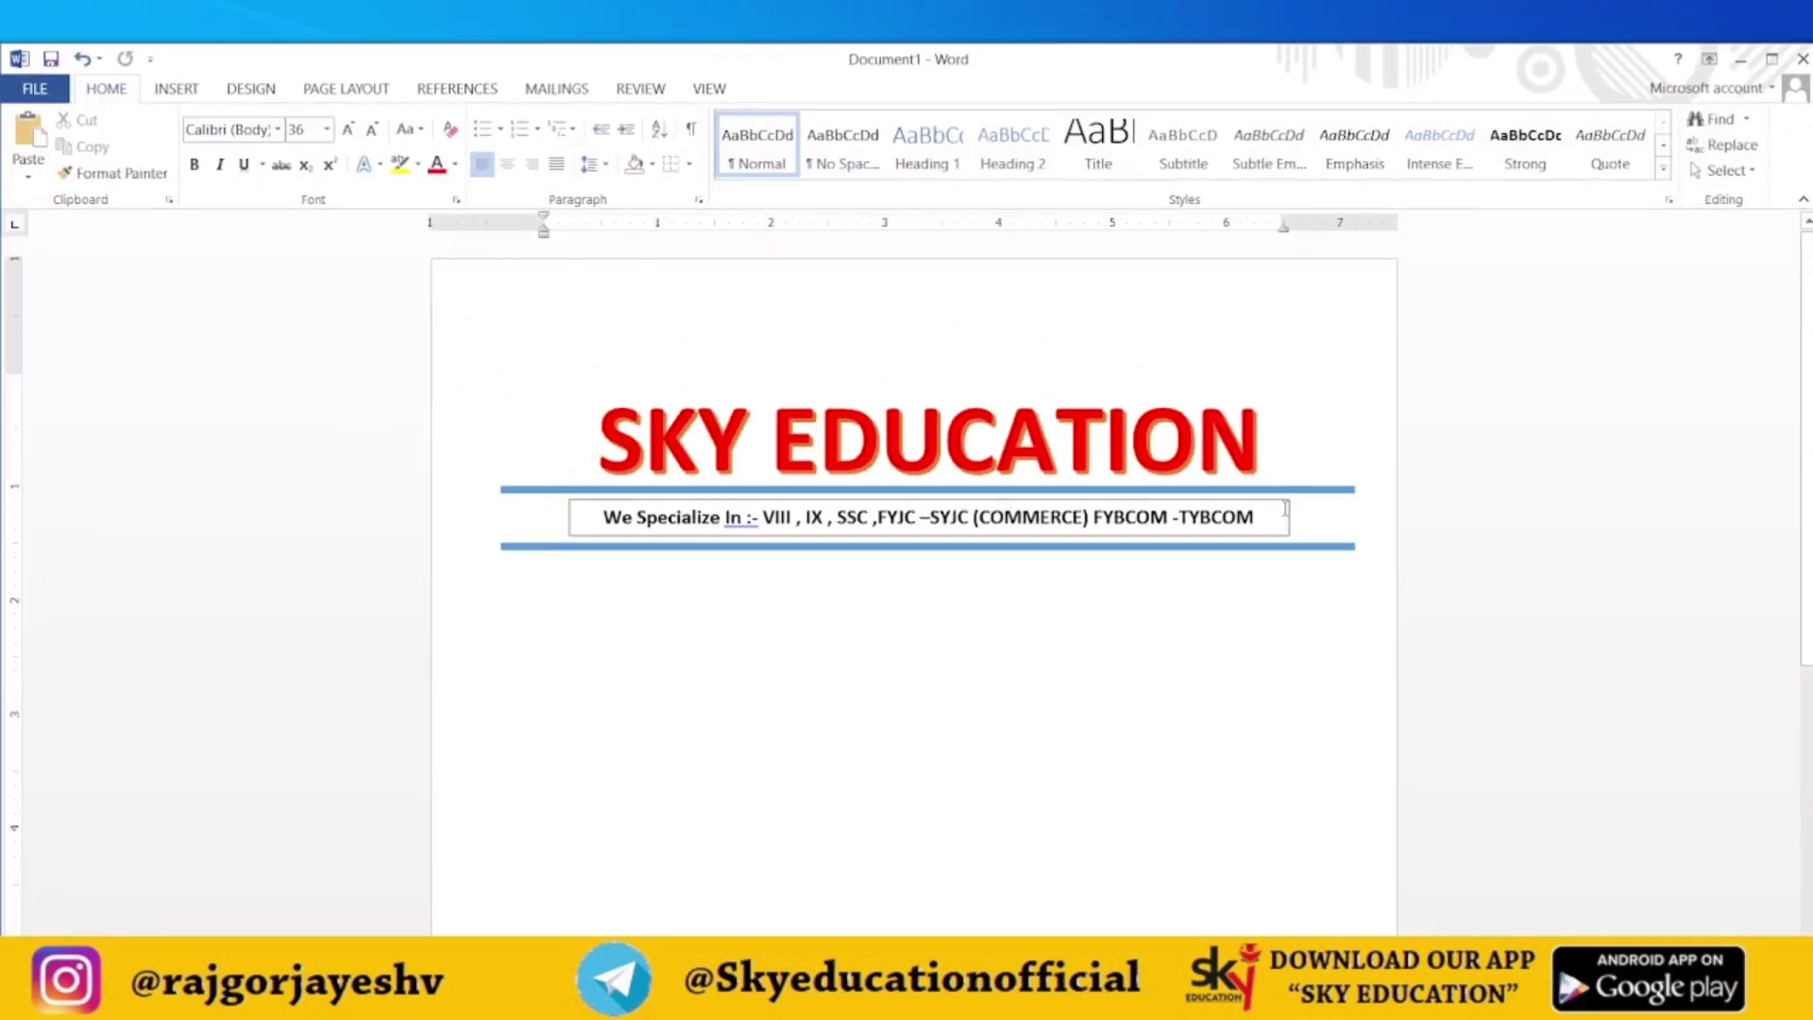
left_click(1287, 500)
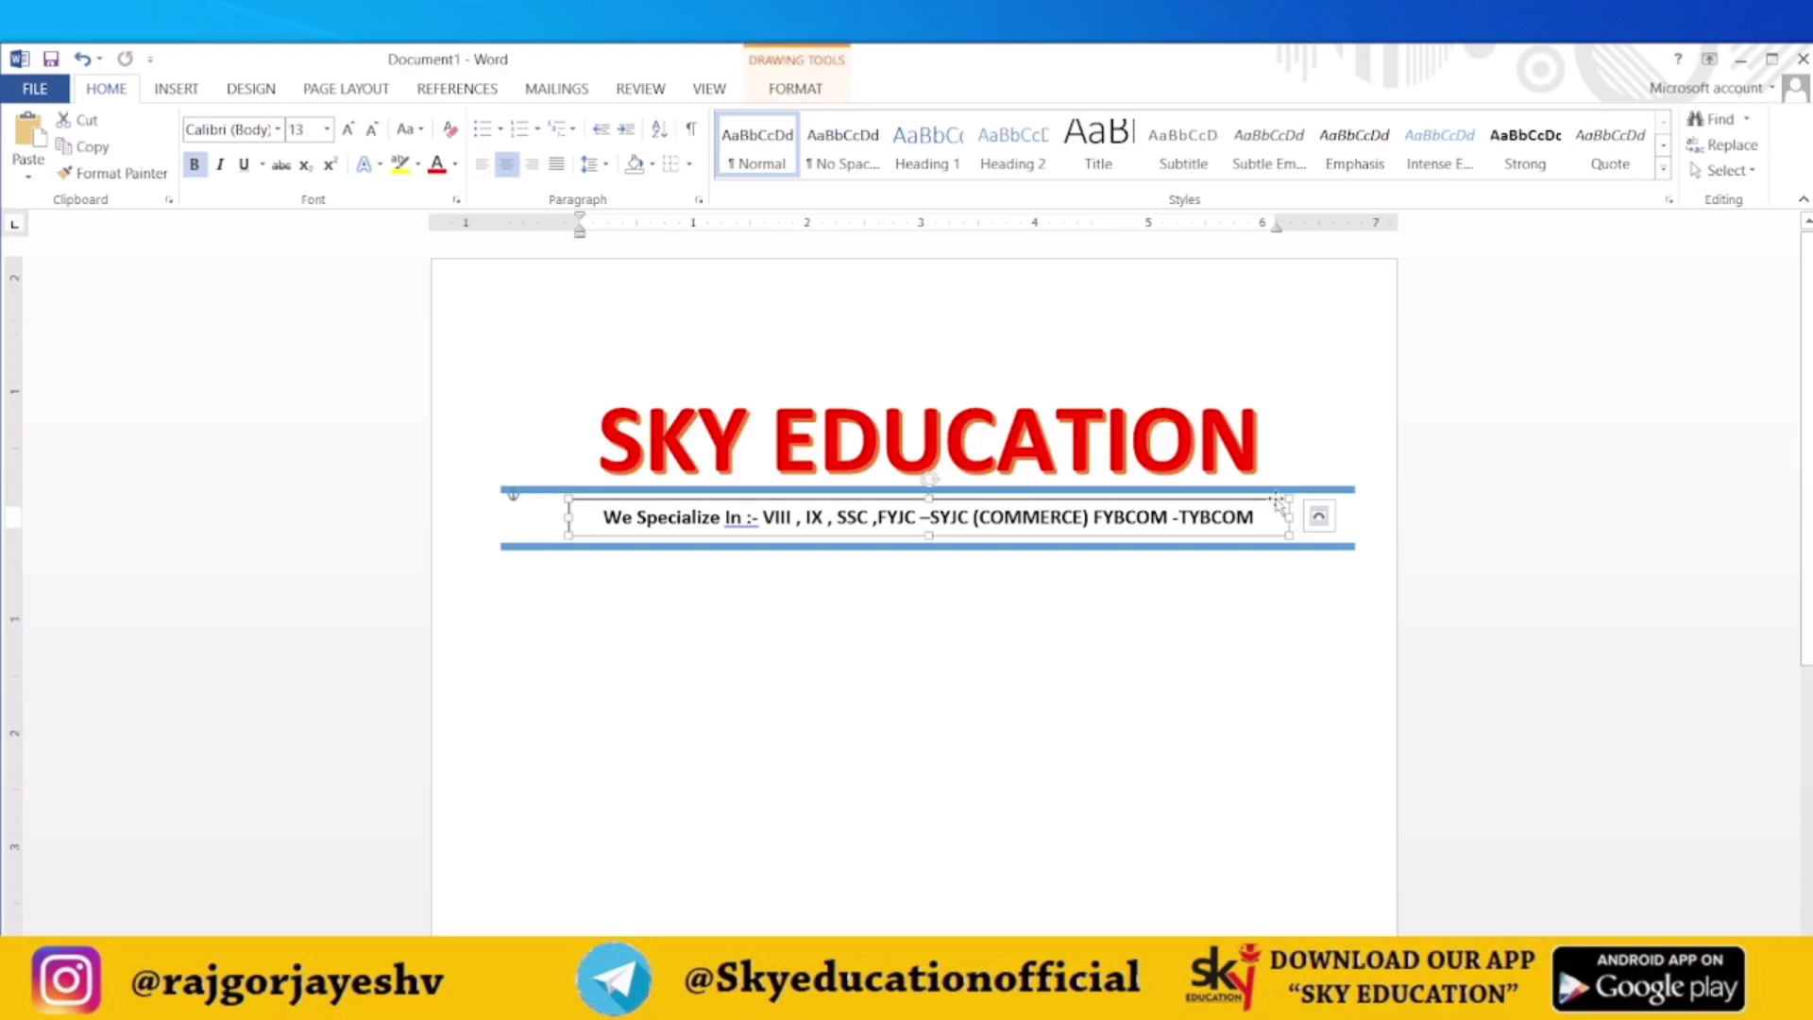
left_click(830, 91)
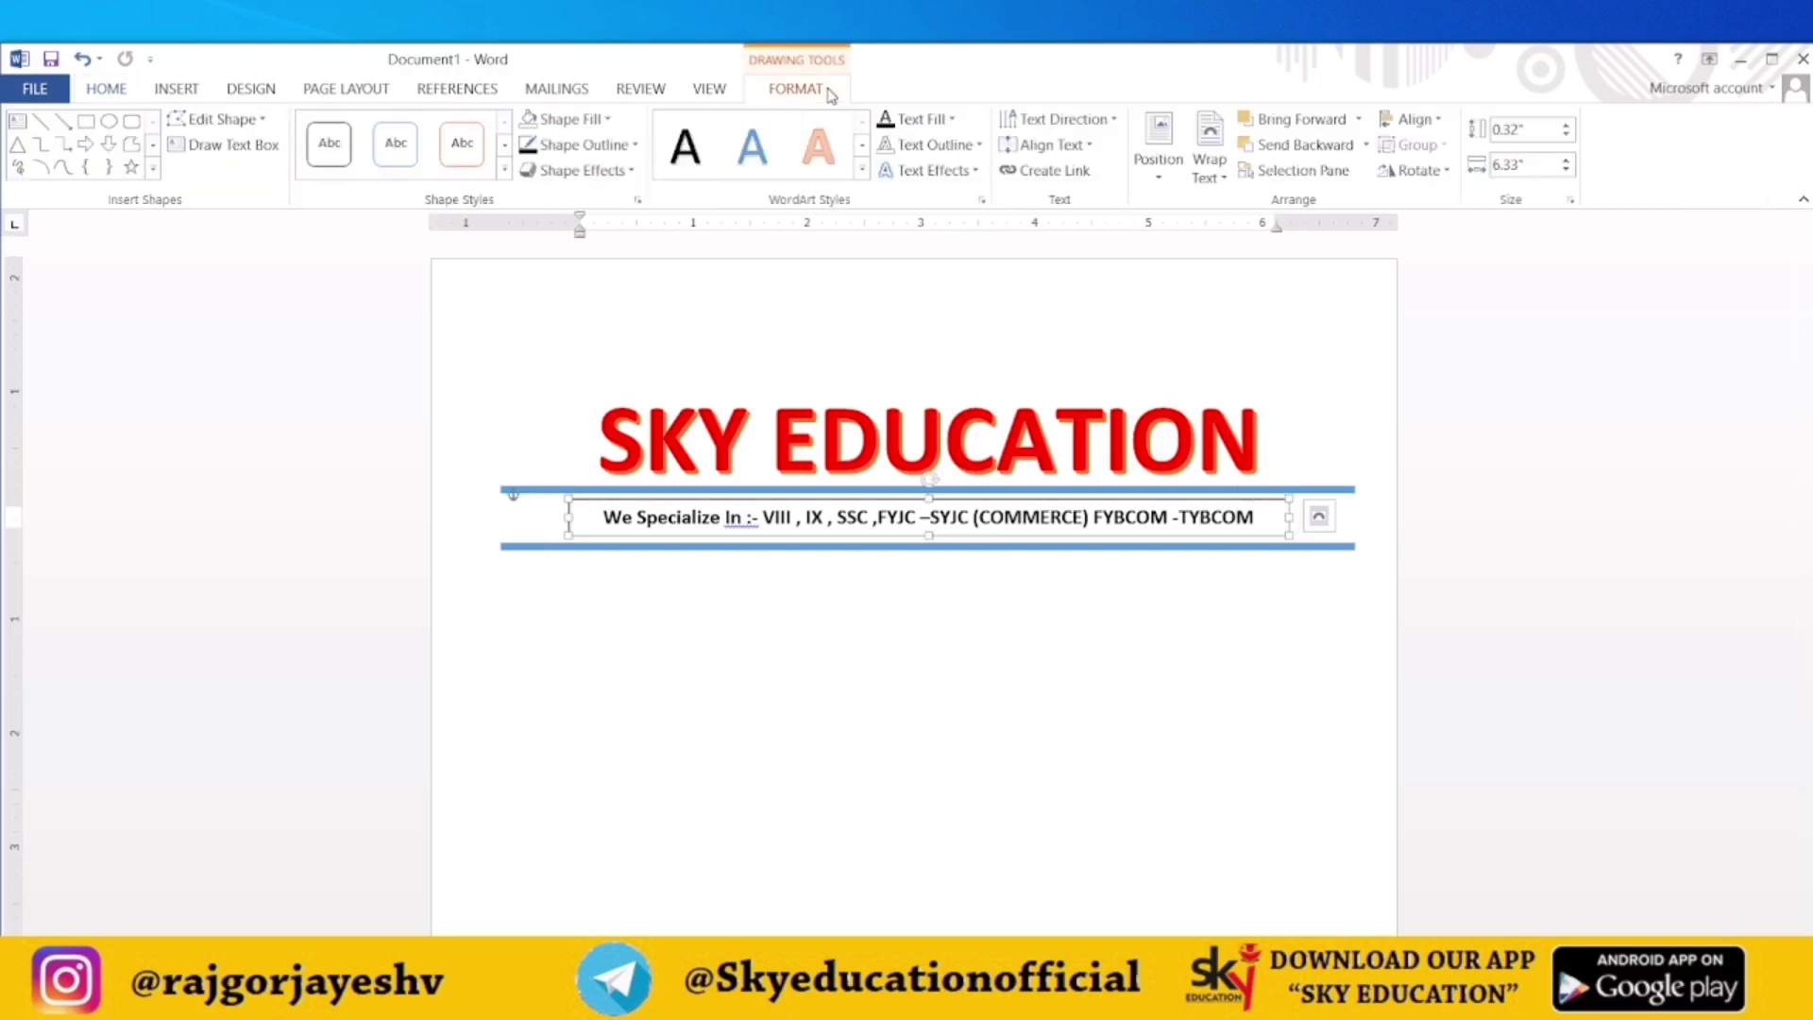
left_click(633, 146)
left_click(610, 342)
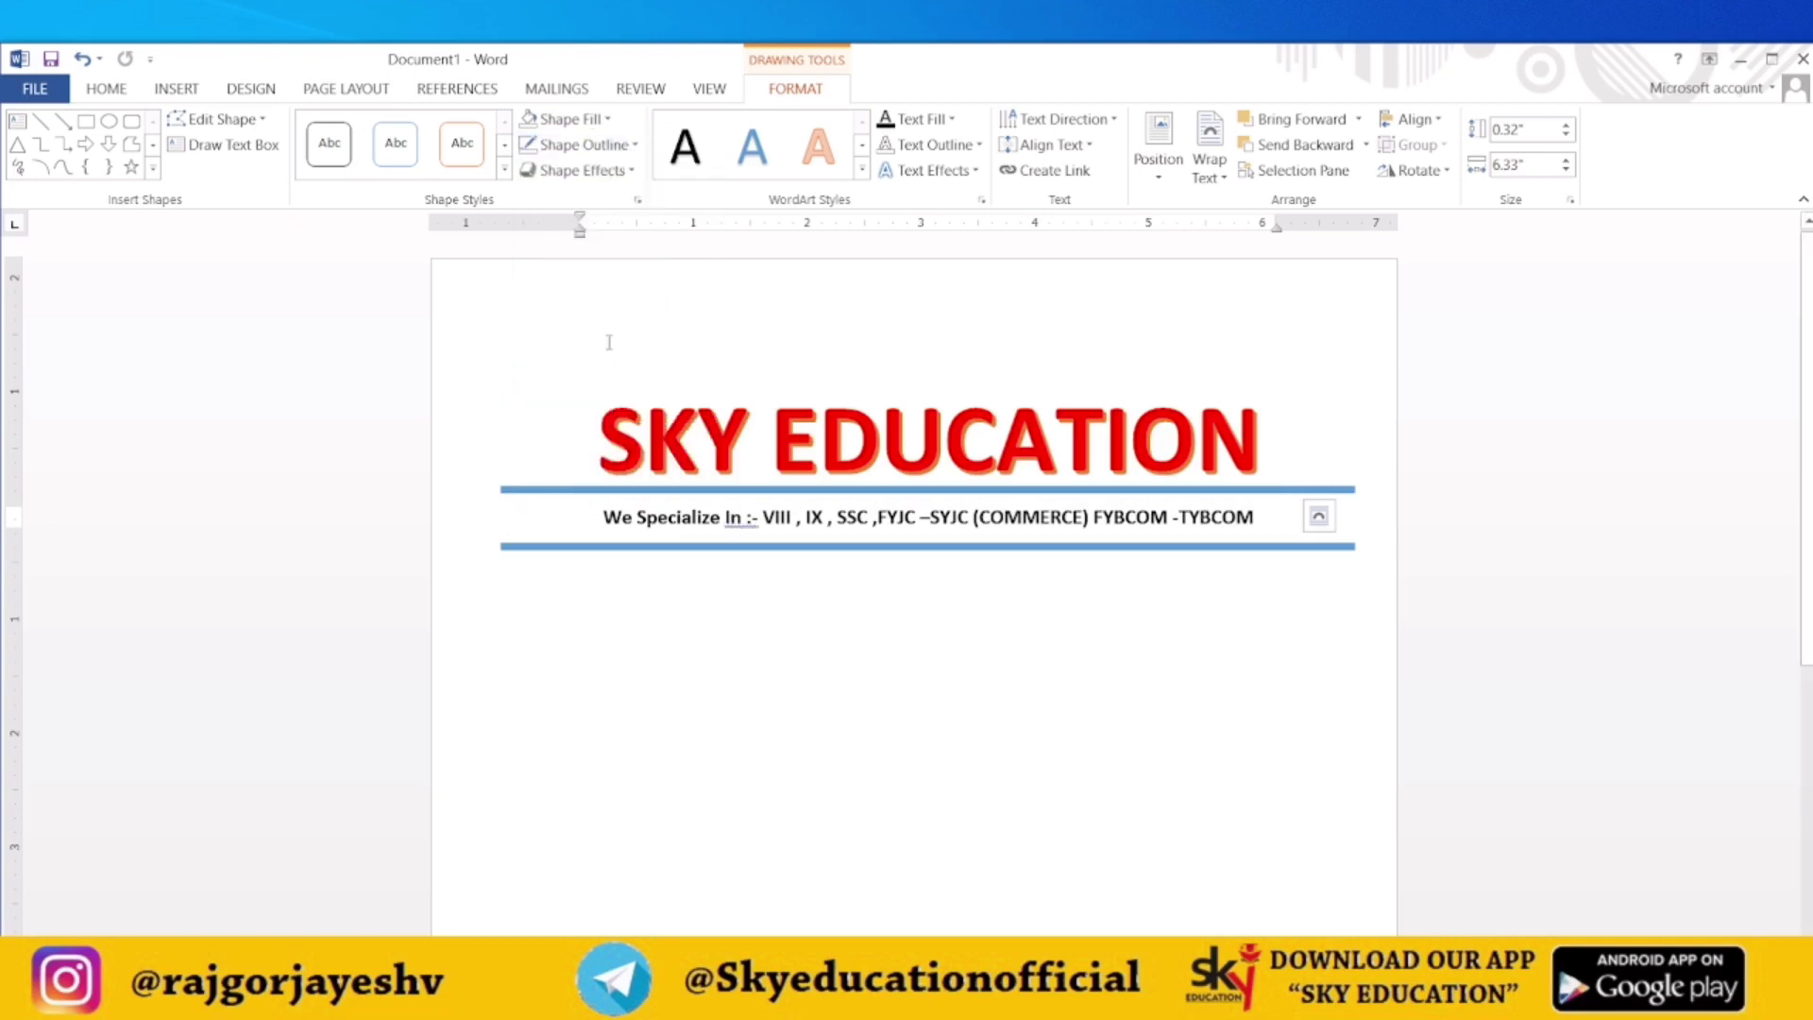
left_click(992, 661)
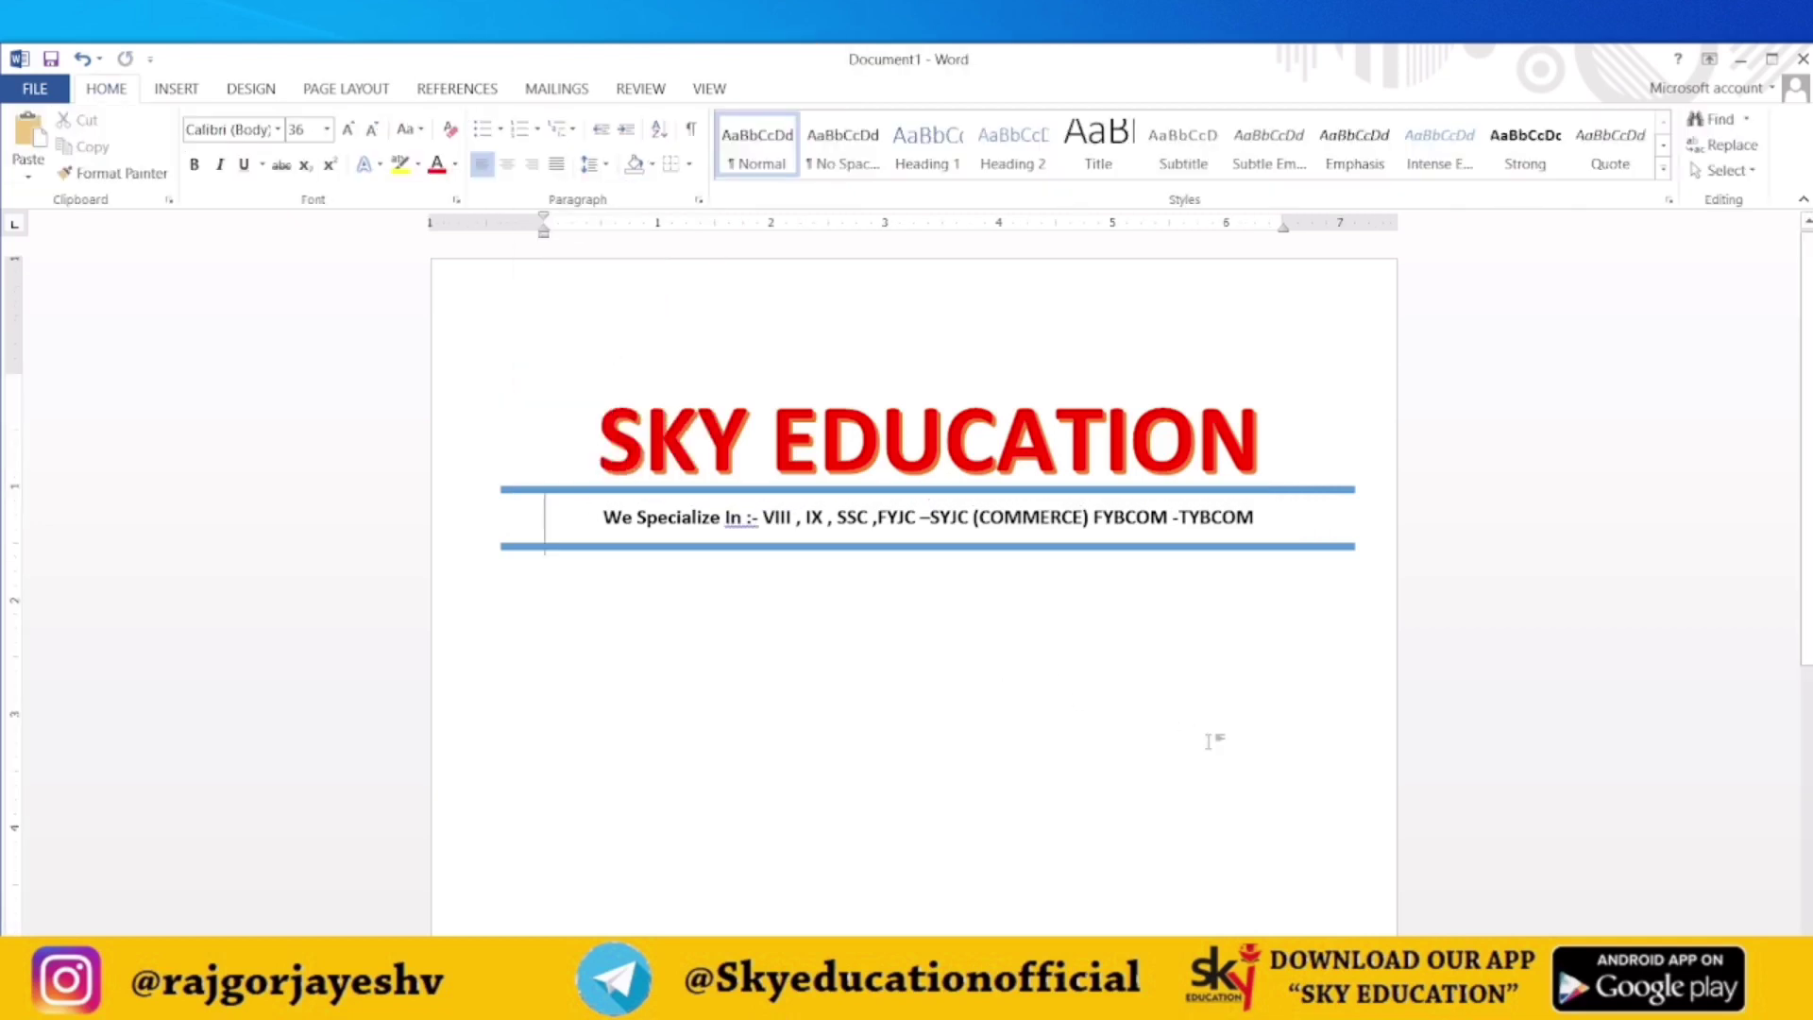
left_click(1051, 517)
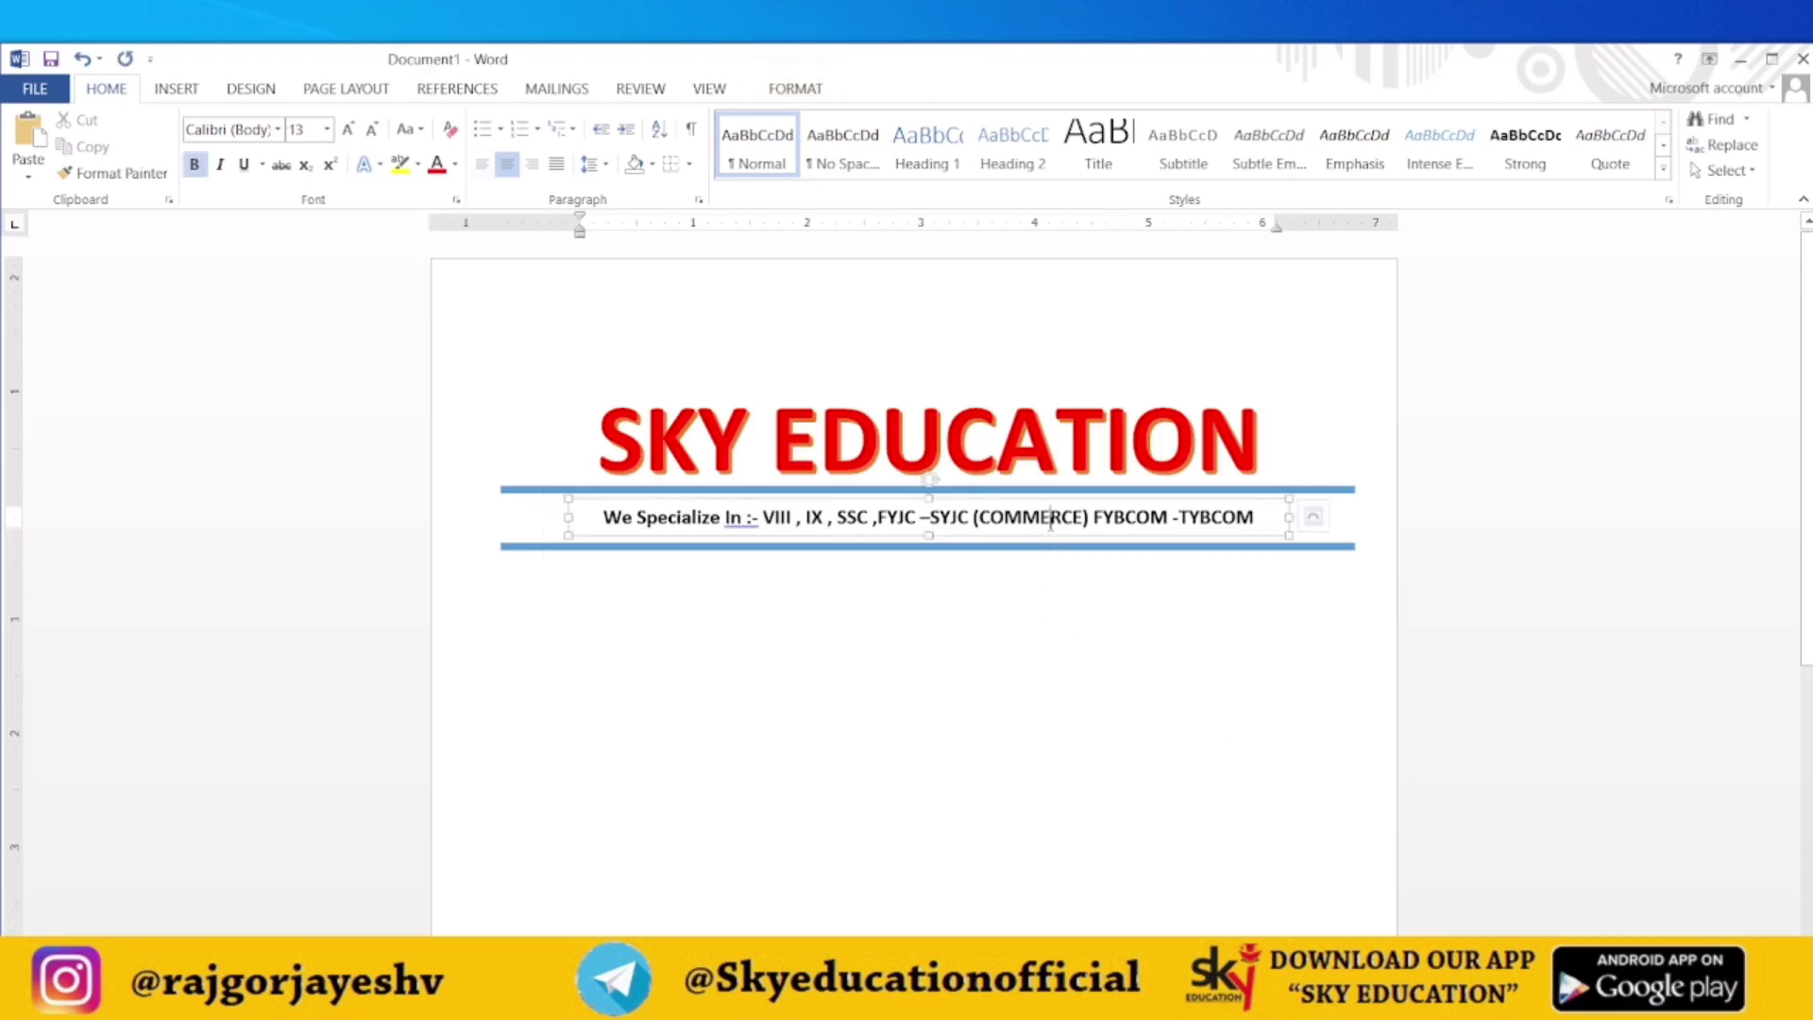
left_click(1270, 536)
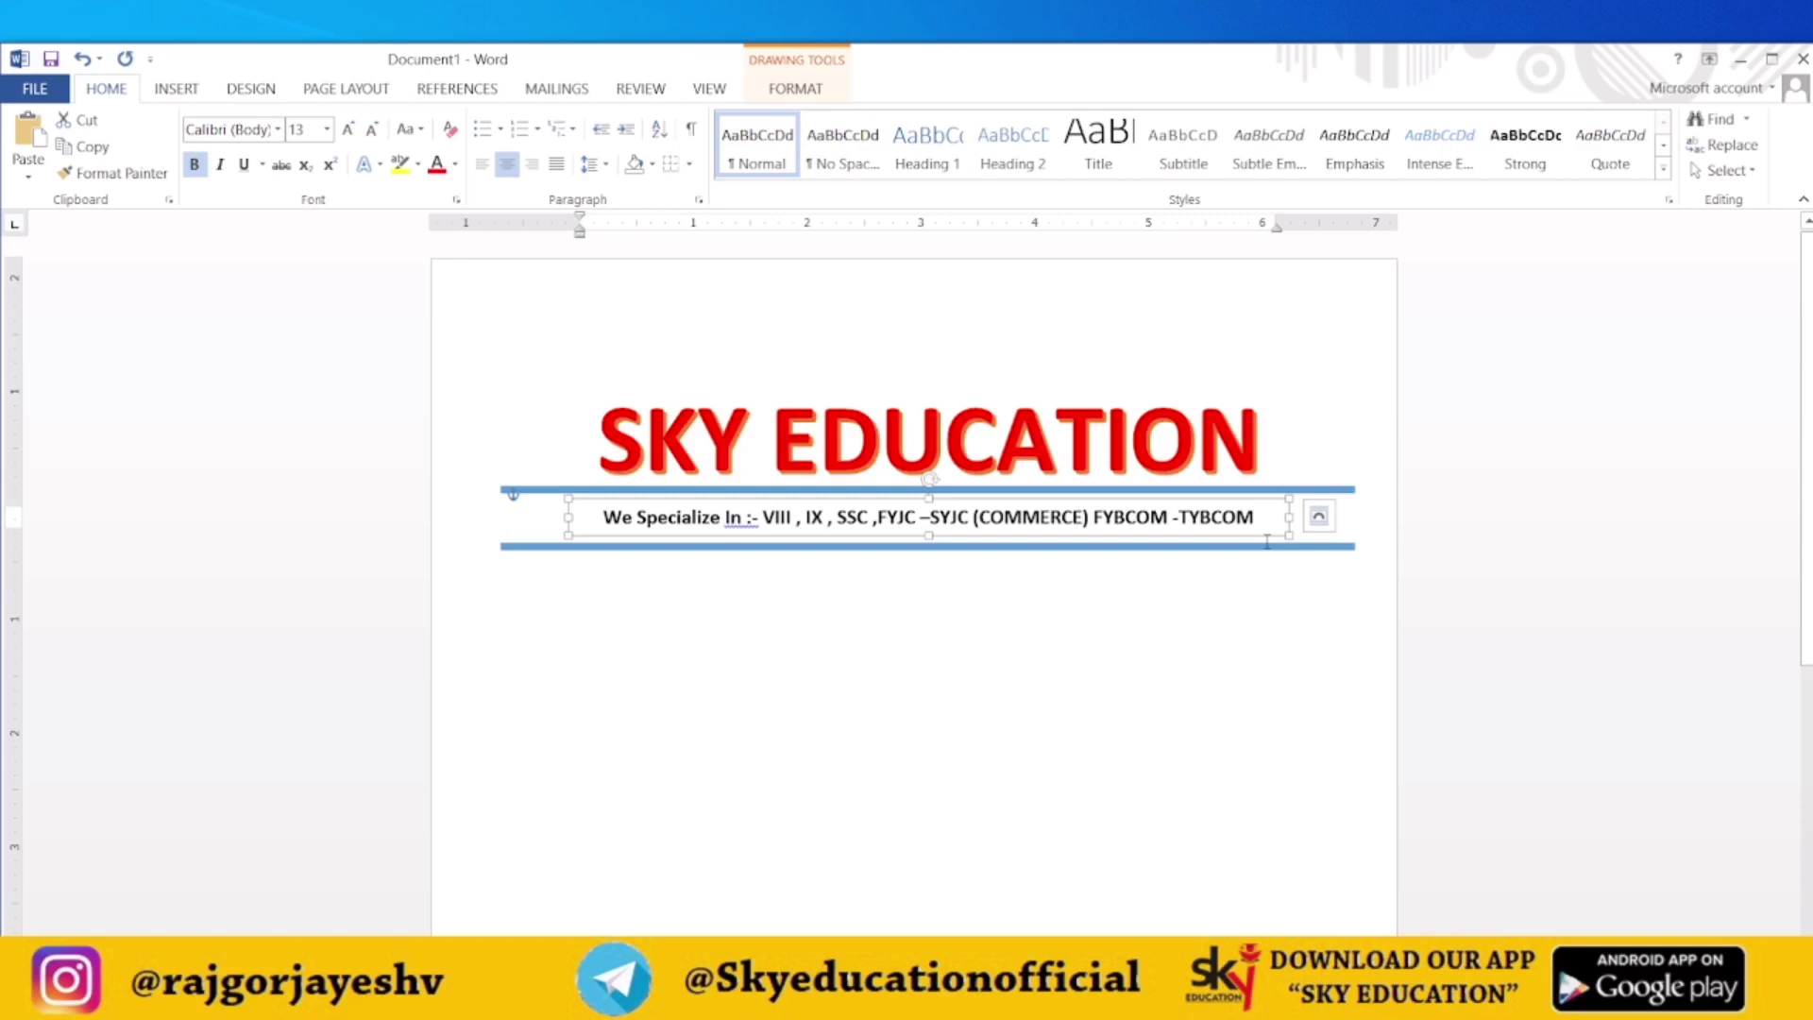
Step: Copy the subtitle box to the page top as a narrow, left-aligned 'GSTIN NO:' box reading 1234567
mouse_move(1288, 555)
left_mouse_down()
mouse_move(1138, 485)
mouse_move(1174, 342)
mouse_move(521, 323)
left_mouse_up()
type("GST")
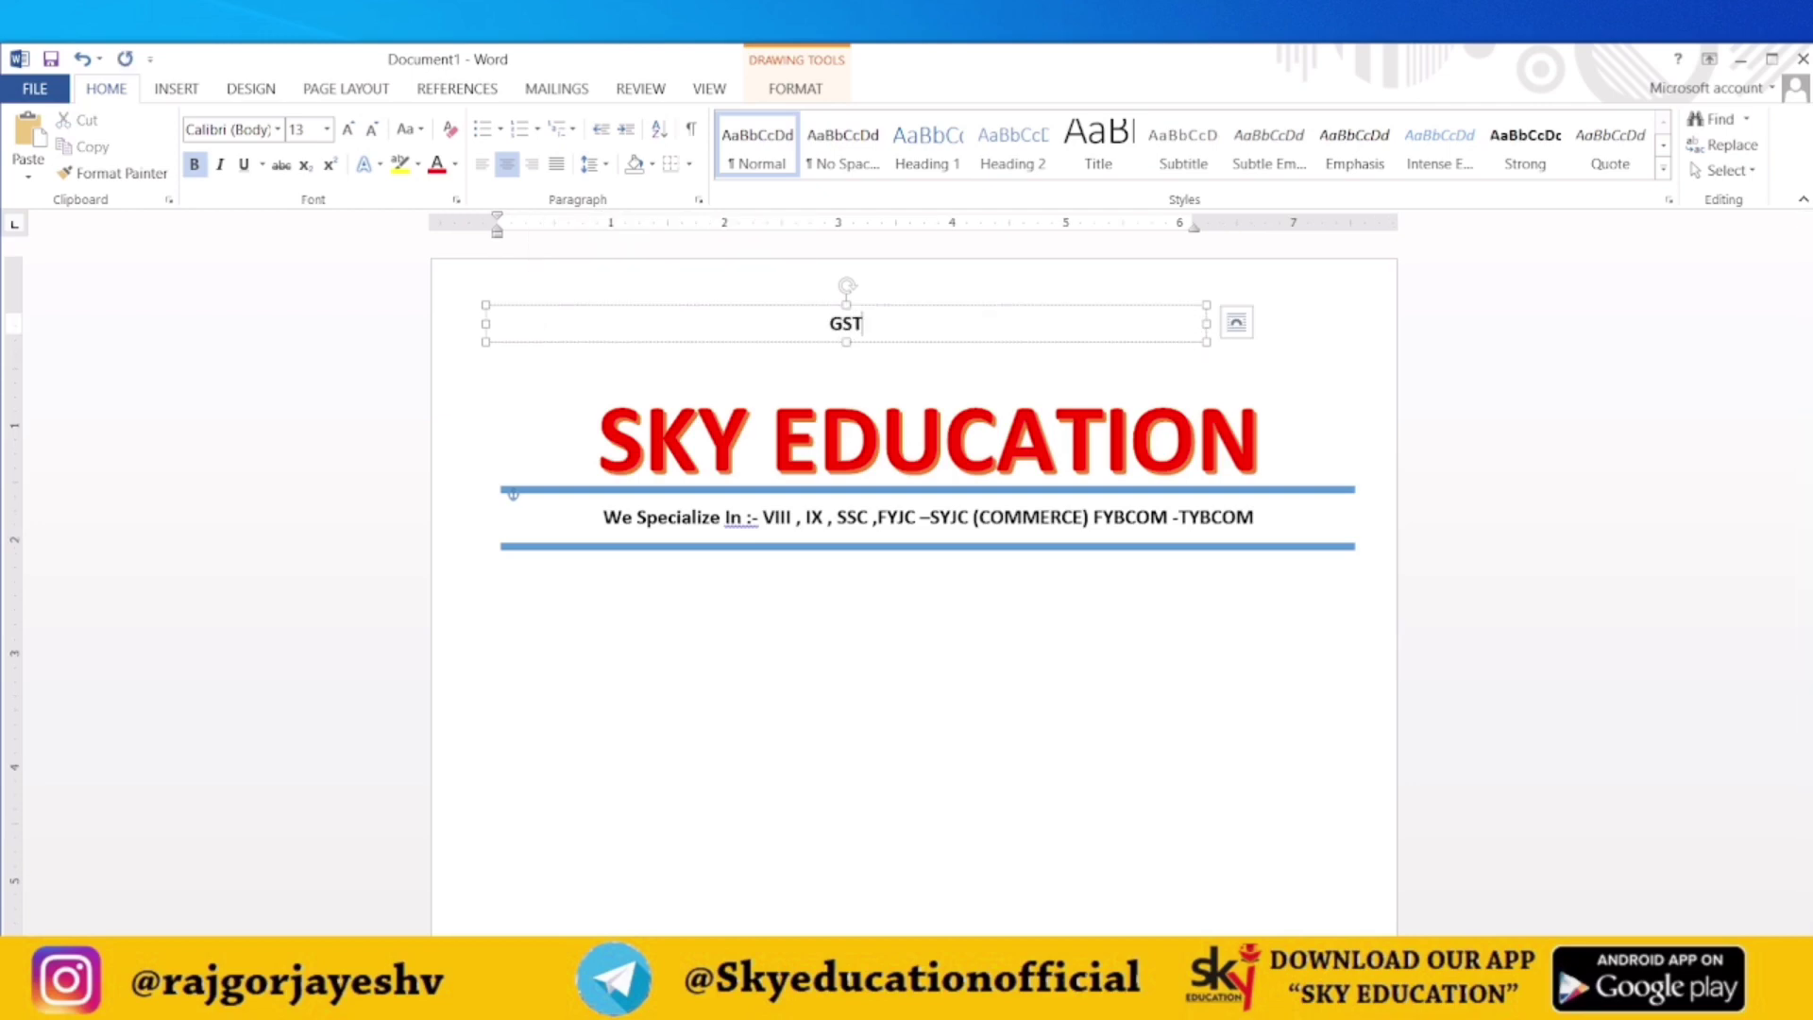
type("IN")
type(" NO")
type(":")
triple_click(536, 319)
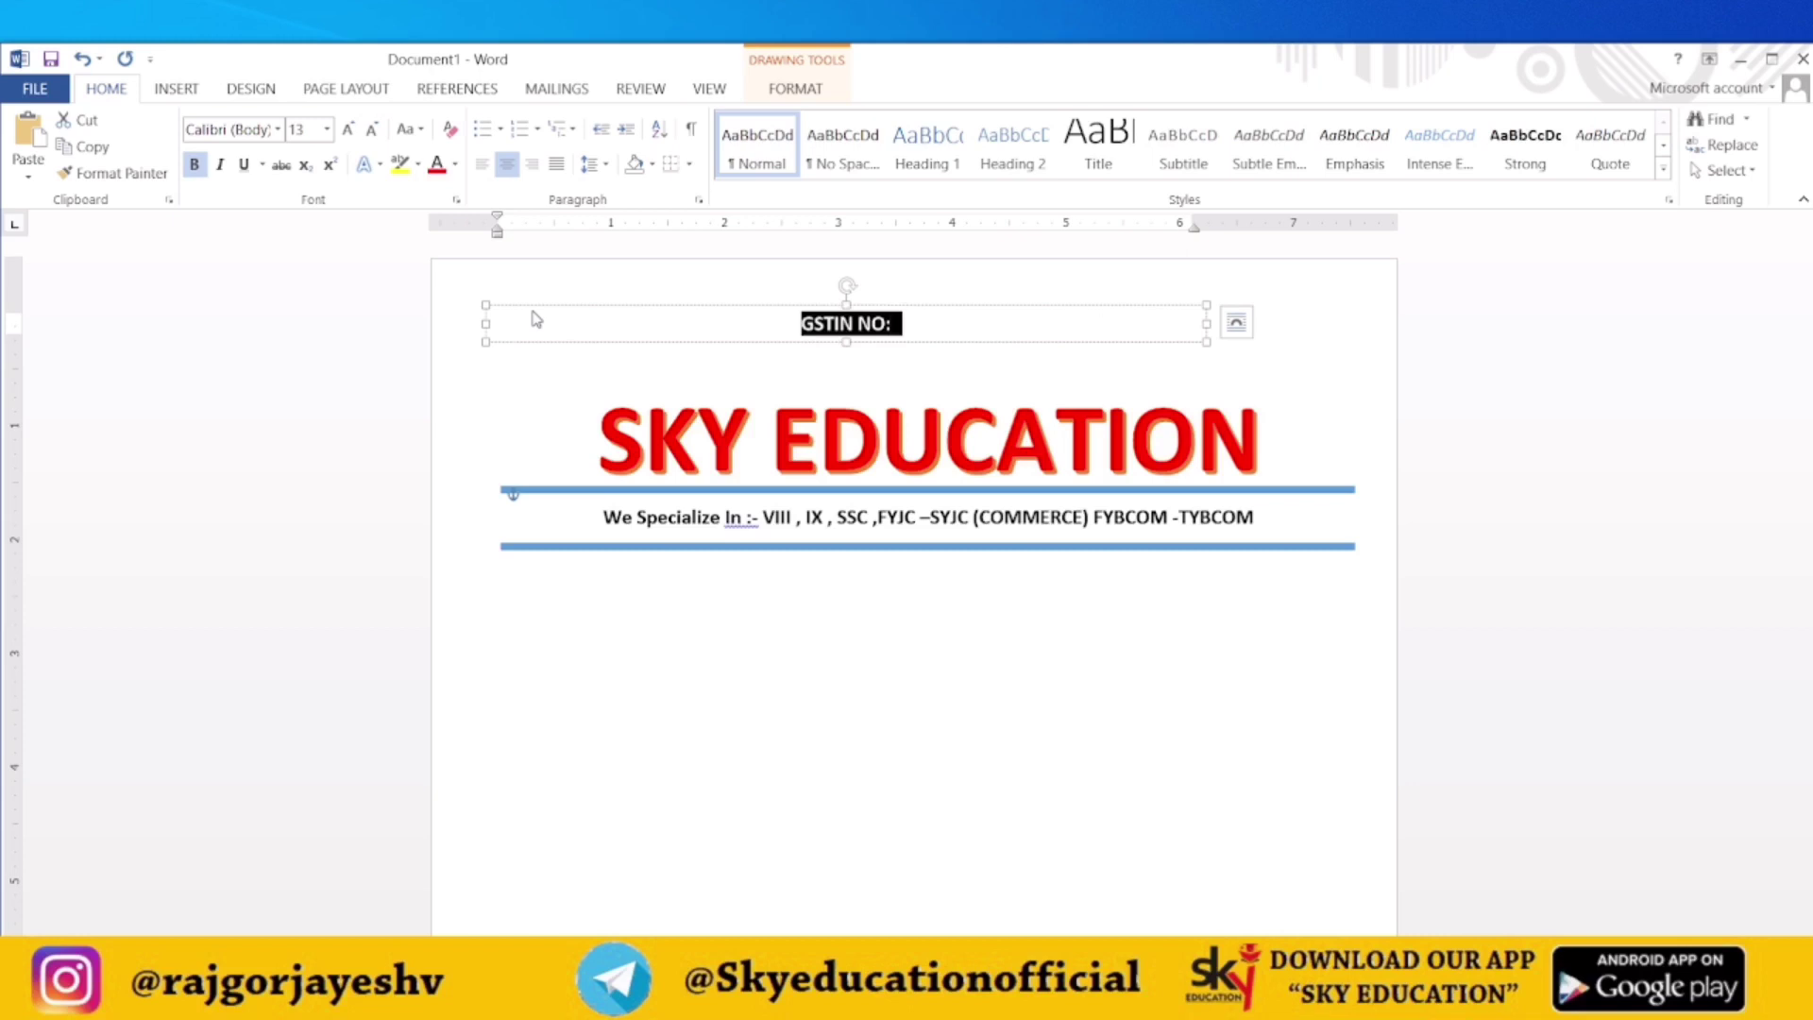
key("ctrl+l")
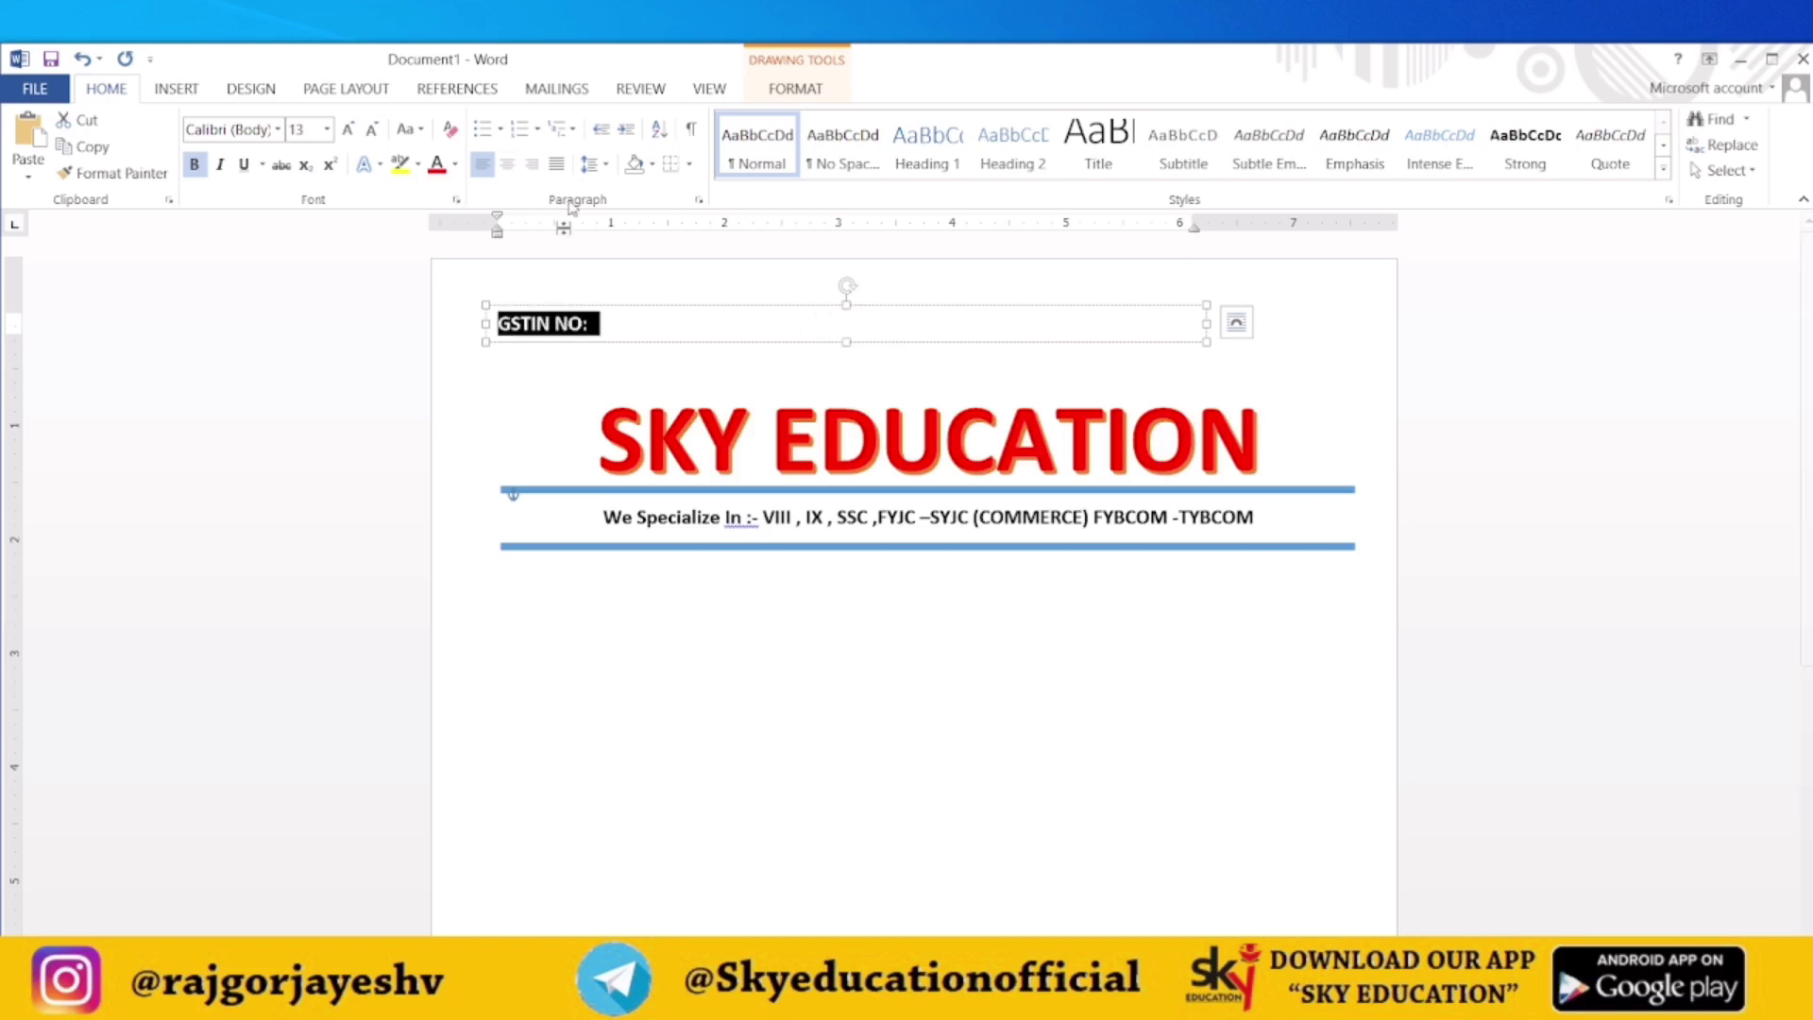
left_click_drag(1207, 323, 673, 335)
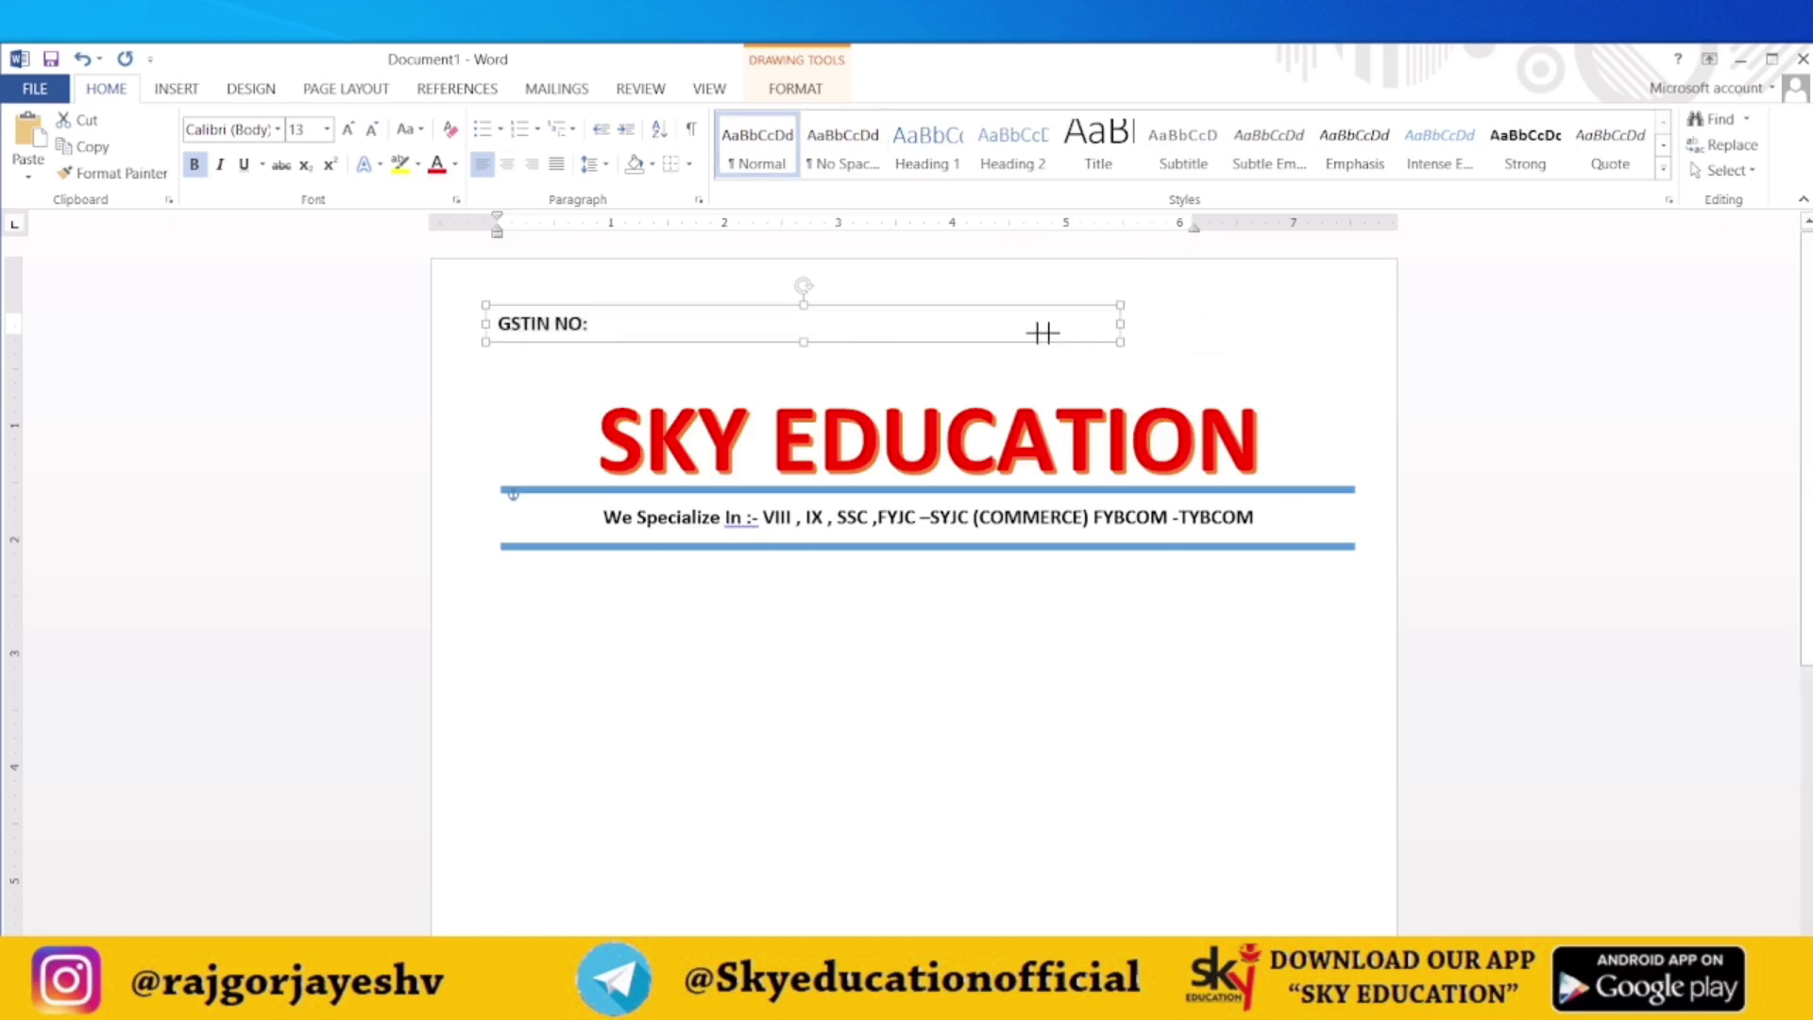
left_click(611, 326)
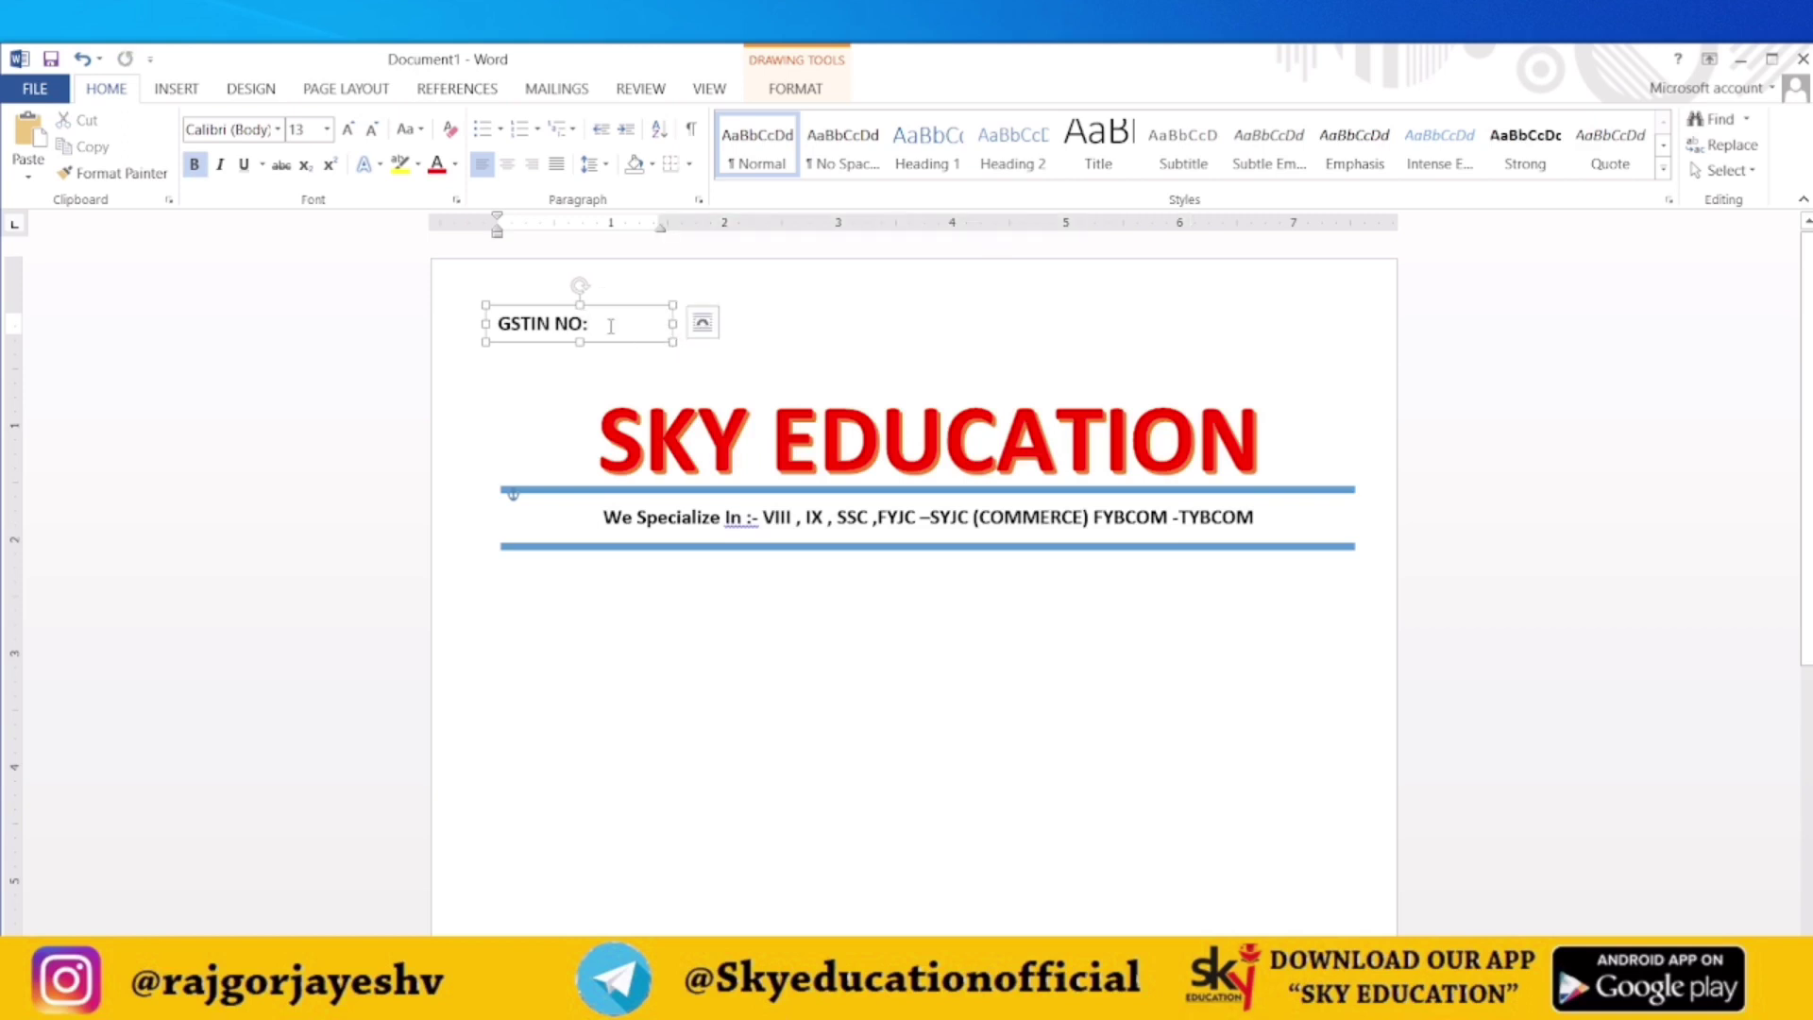
type("1234567")
Step: Widen the GSTIN box to one line and add a top-right 'Contact No.' box with 2345678
mouse_move(672, 324)
left_mouse_down()
mouse_move(1321, 311)
mouse_move(1107, 324)
left_mouse_up()
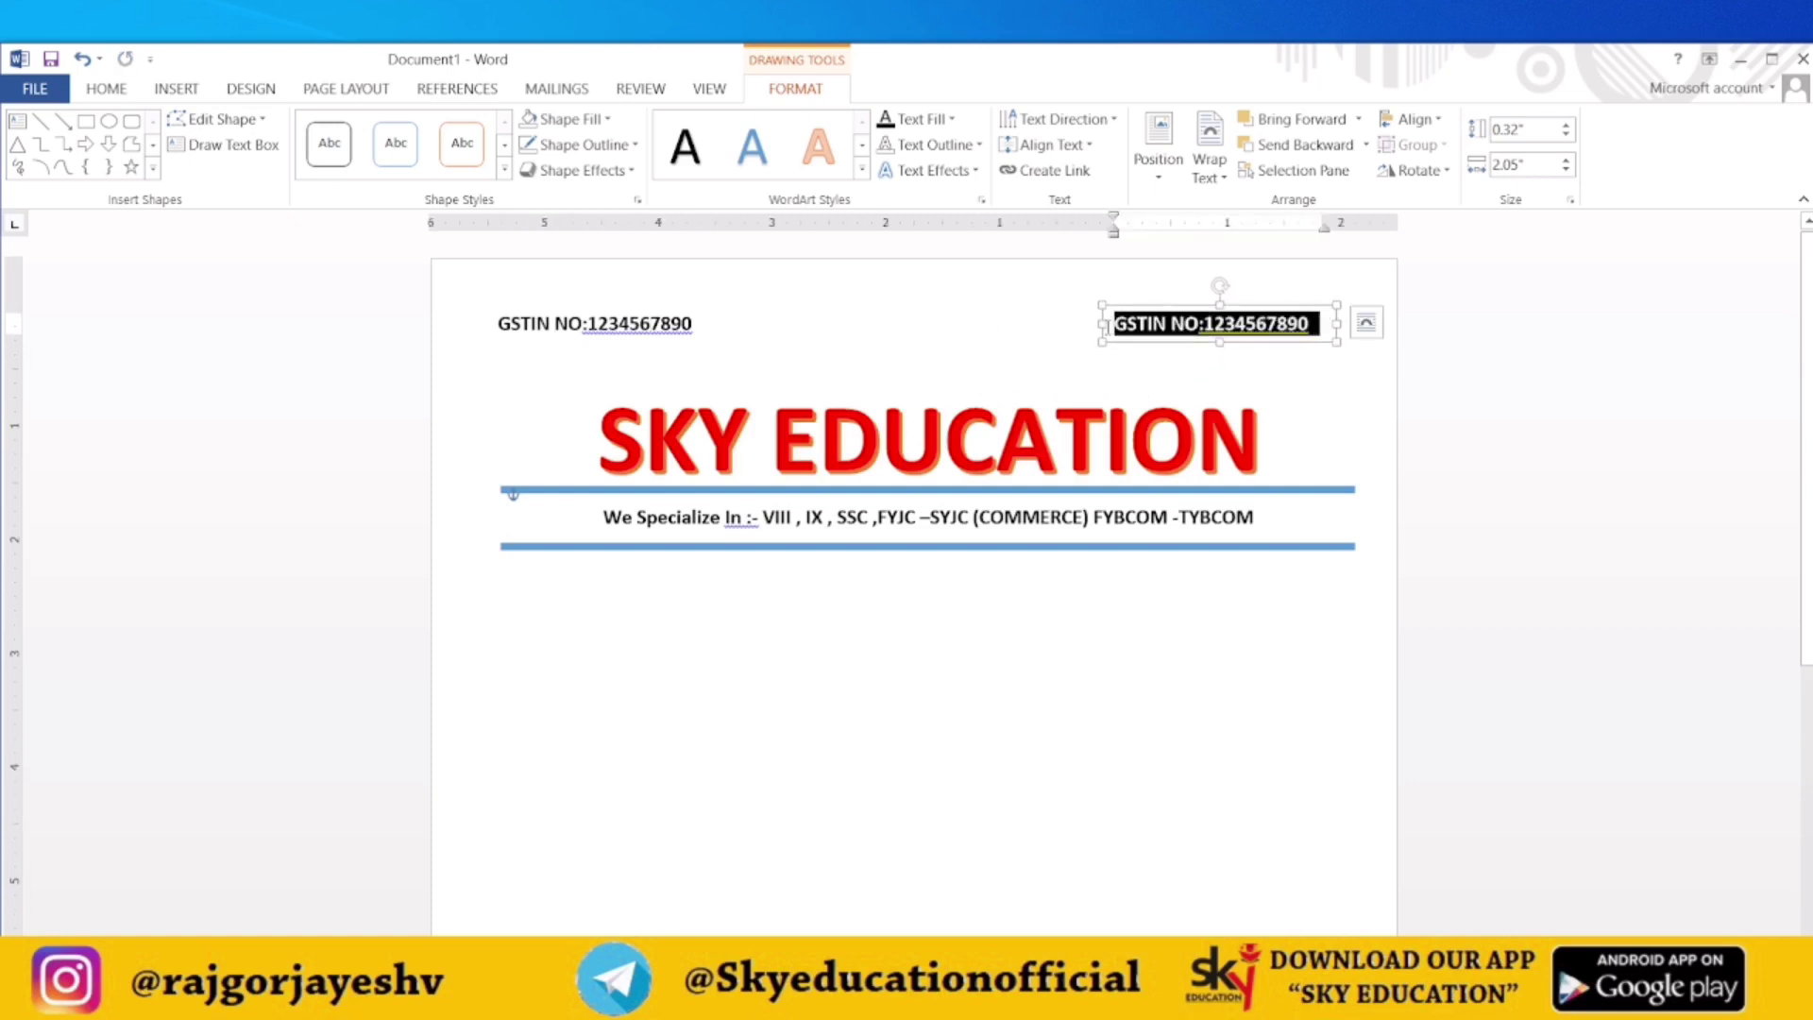
type("Conta")
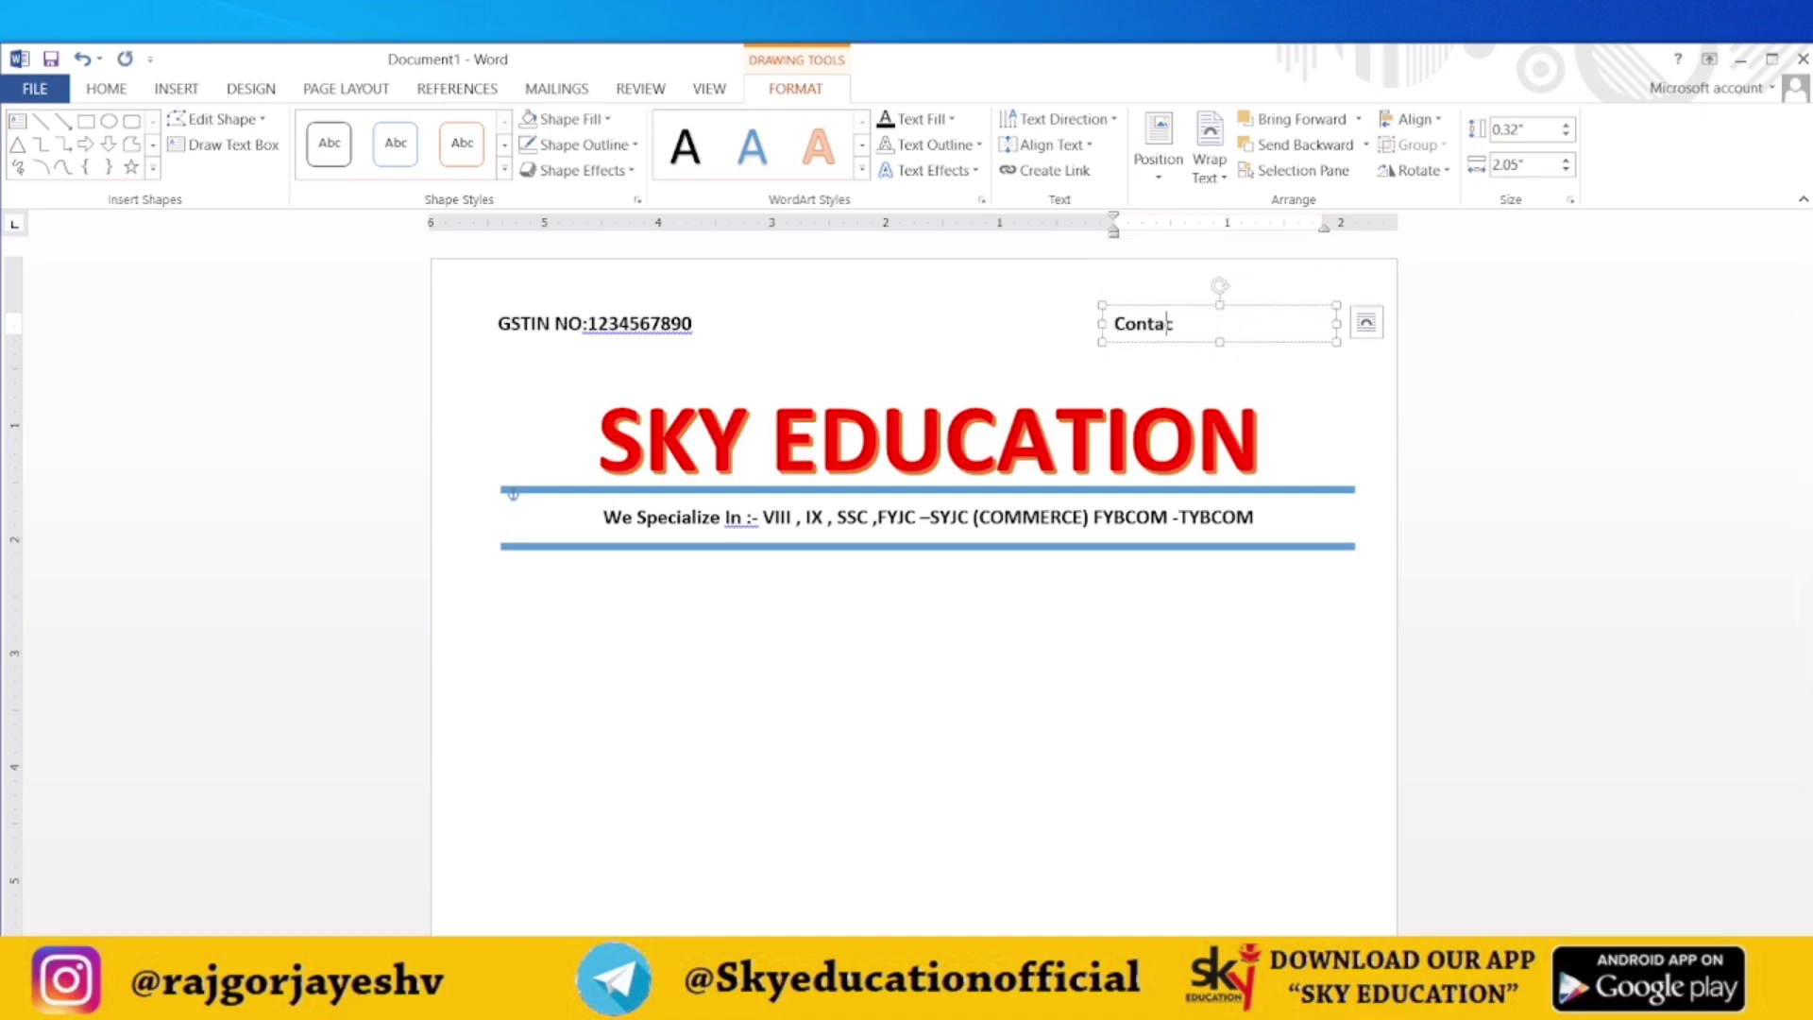
type("ct No.:02")
type("2345678")
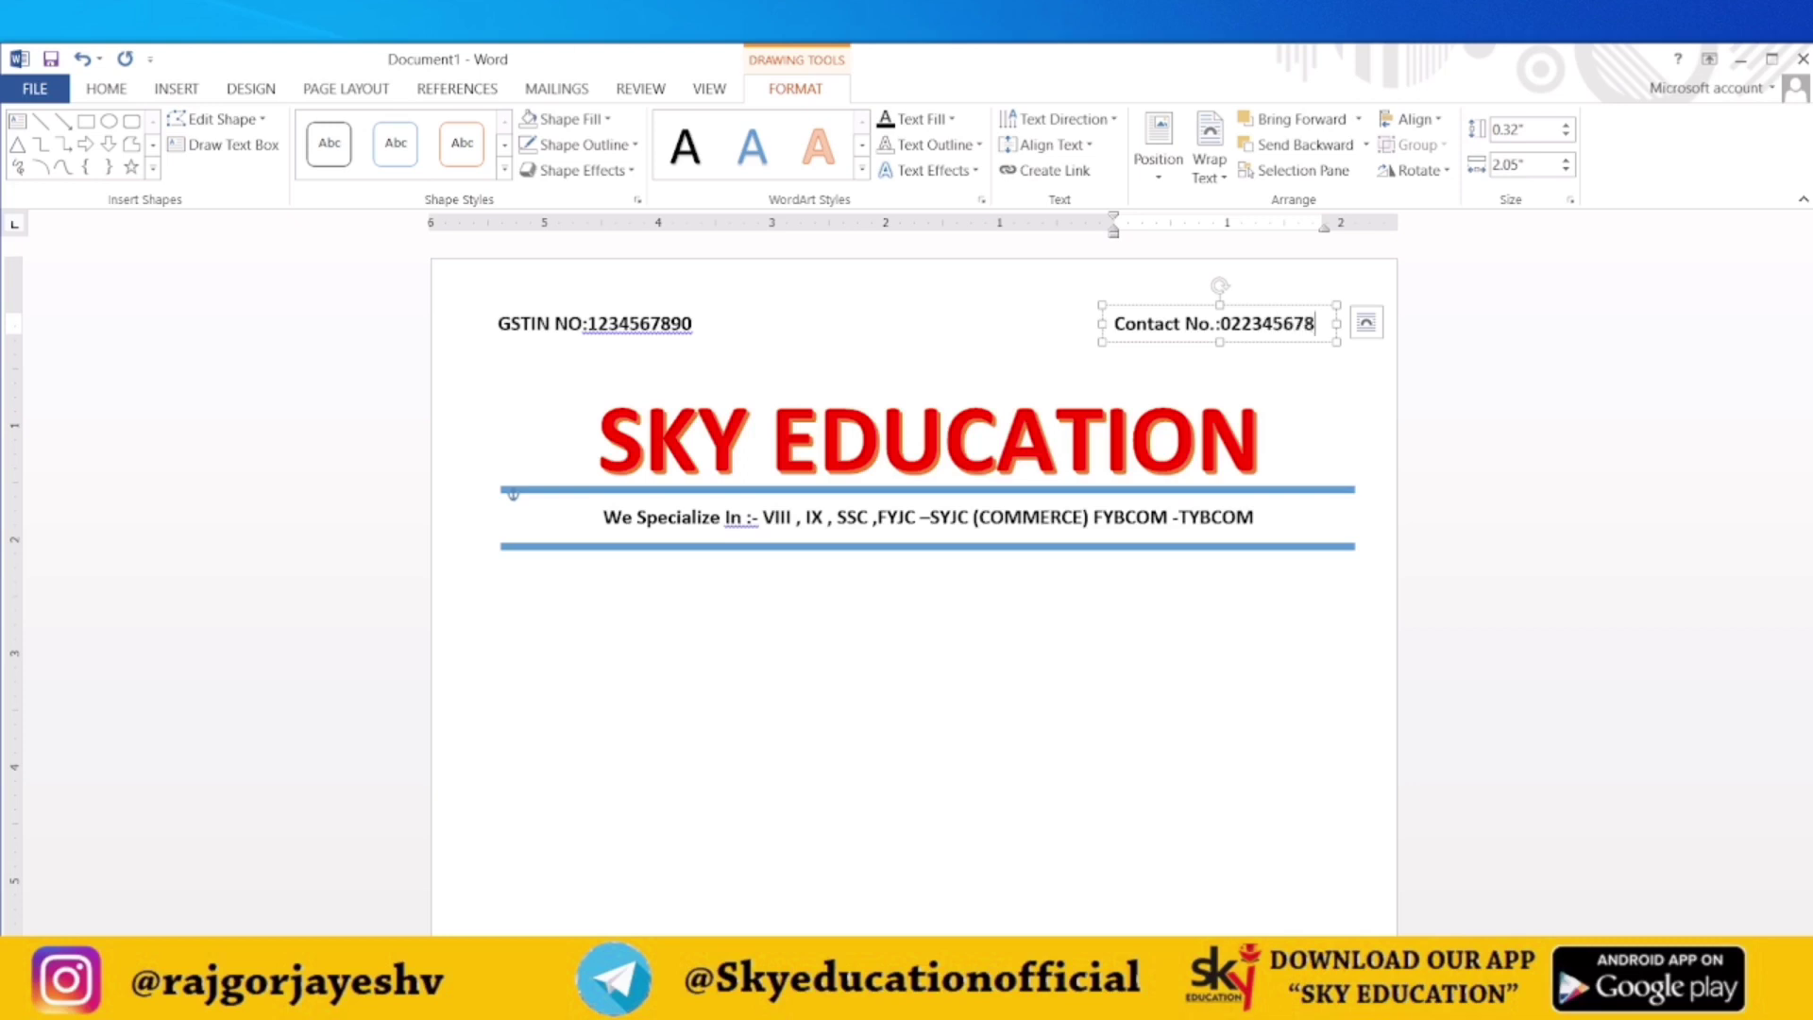
left_click(1330, 660)
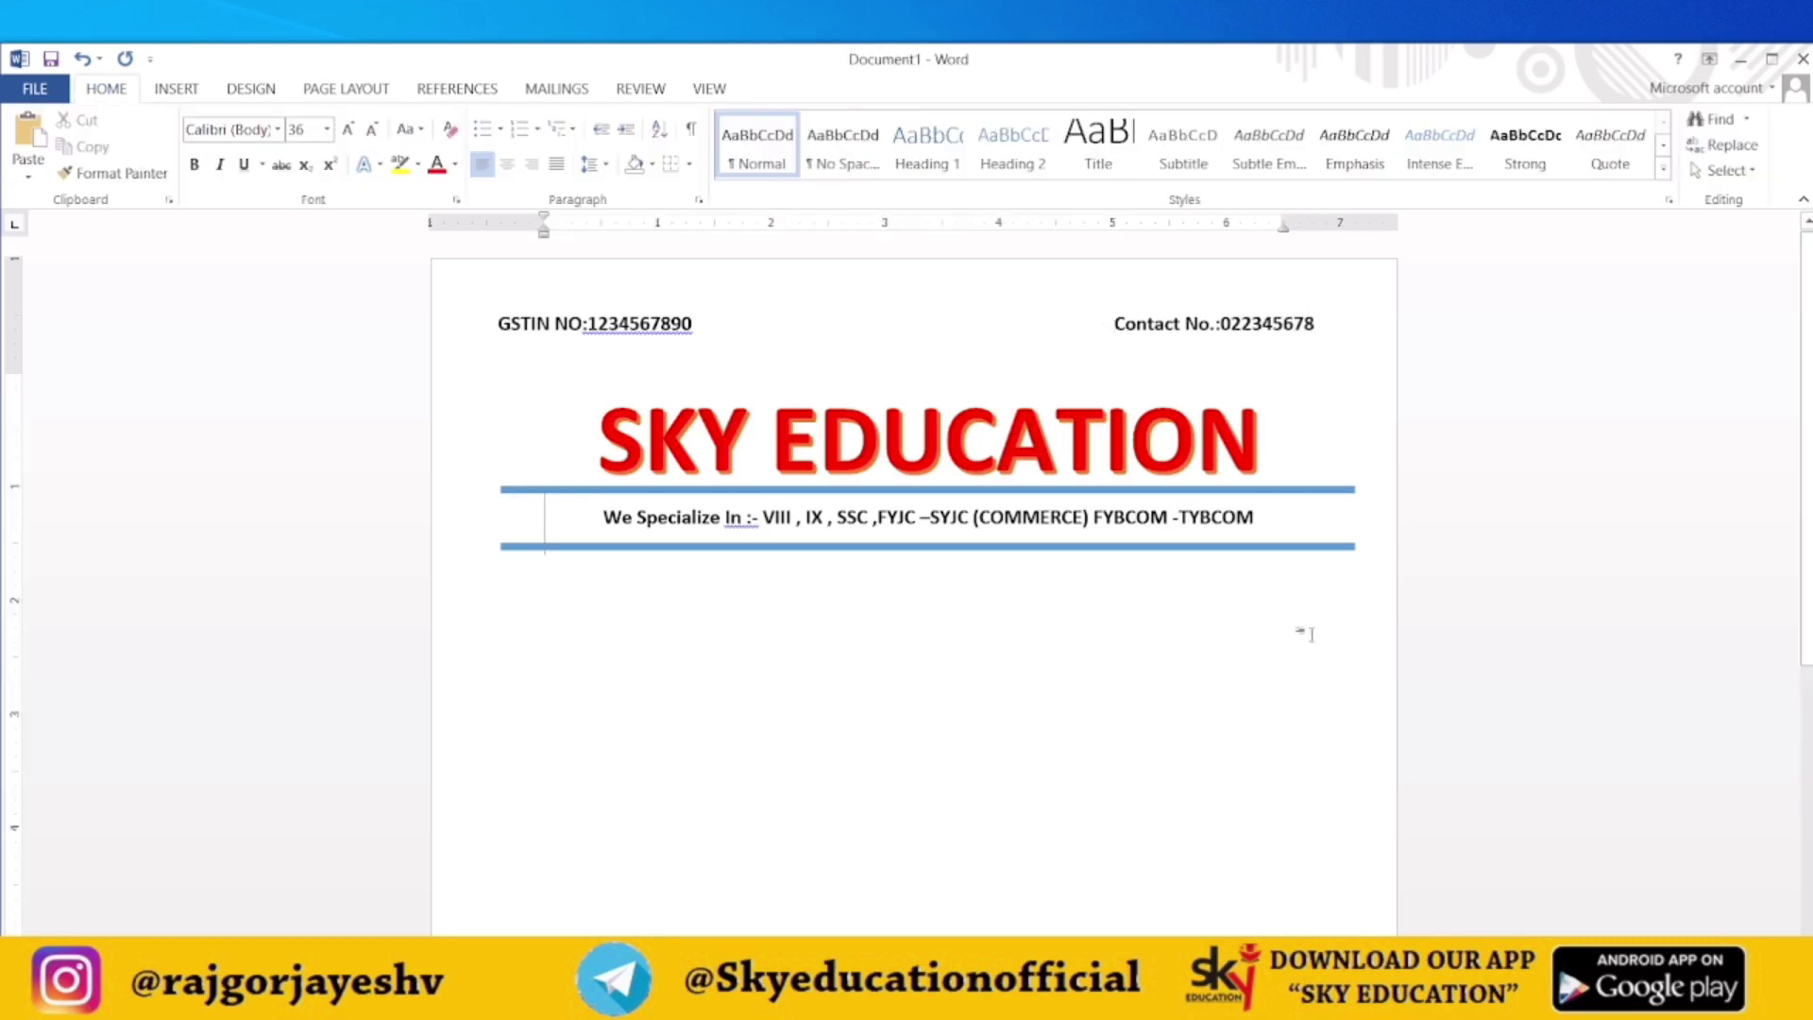
Step: Copy the GSTIN box below the lower blue rule and retype its text as 'DATE'
left_click(696, 336)
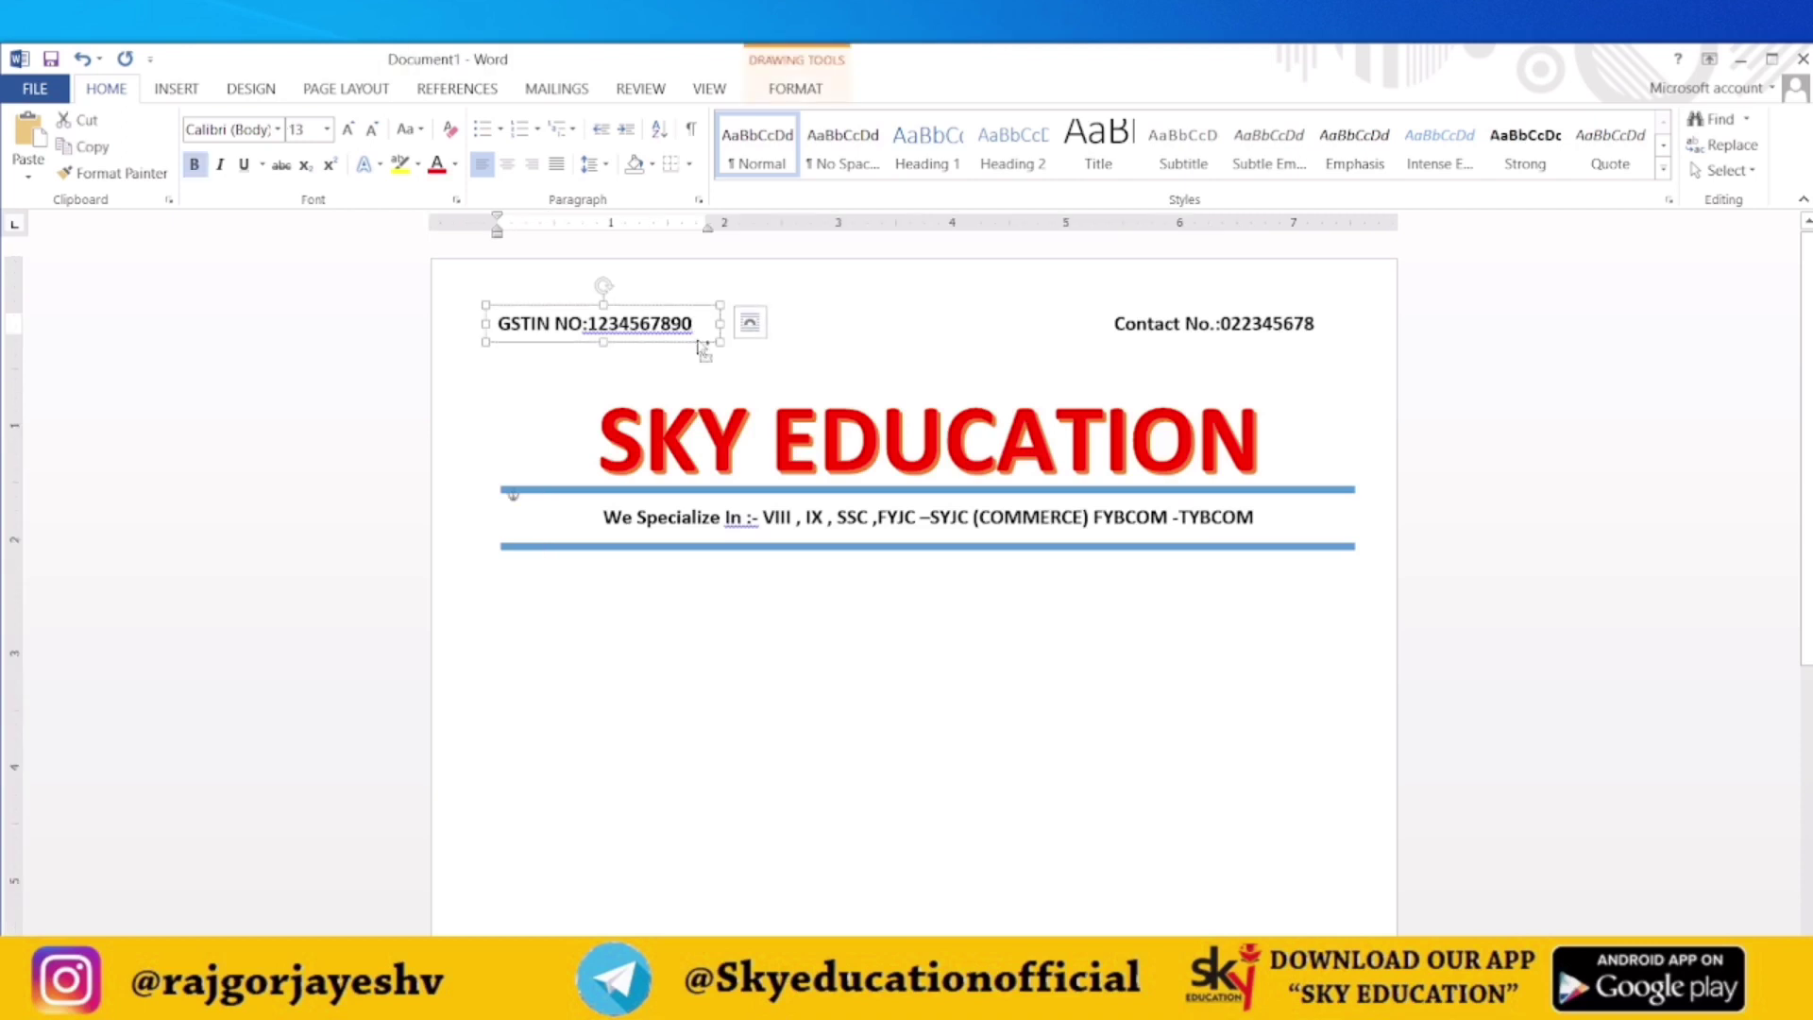
mouse_move(697, 345)
left_mouse_down()
mouse_move(713, 364)
mouse_move(716, 624)
mouse_move(521, 600)
left_mouse_up()
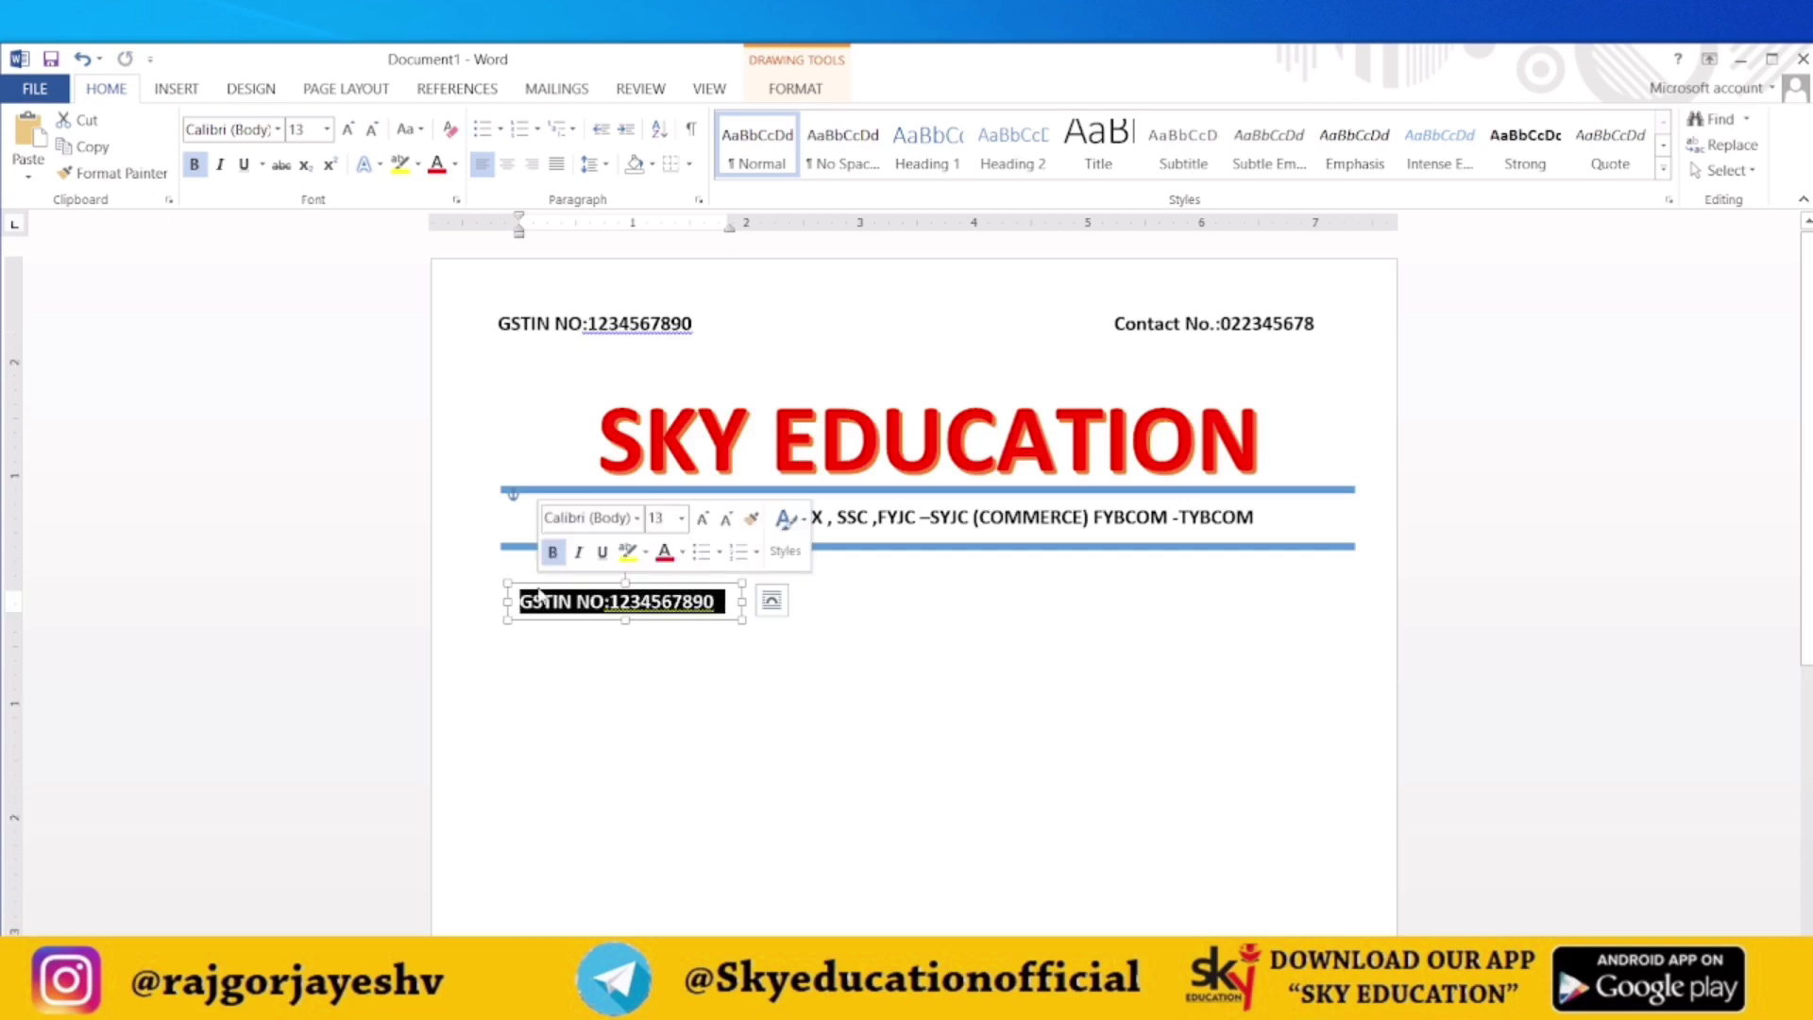
type("DATE :-")
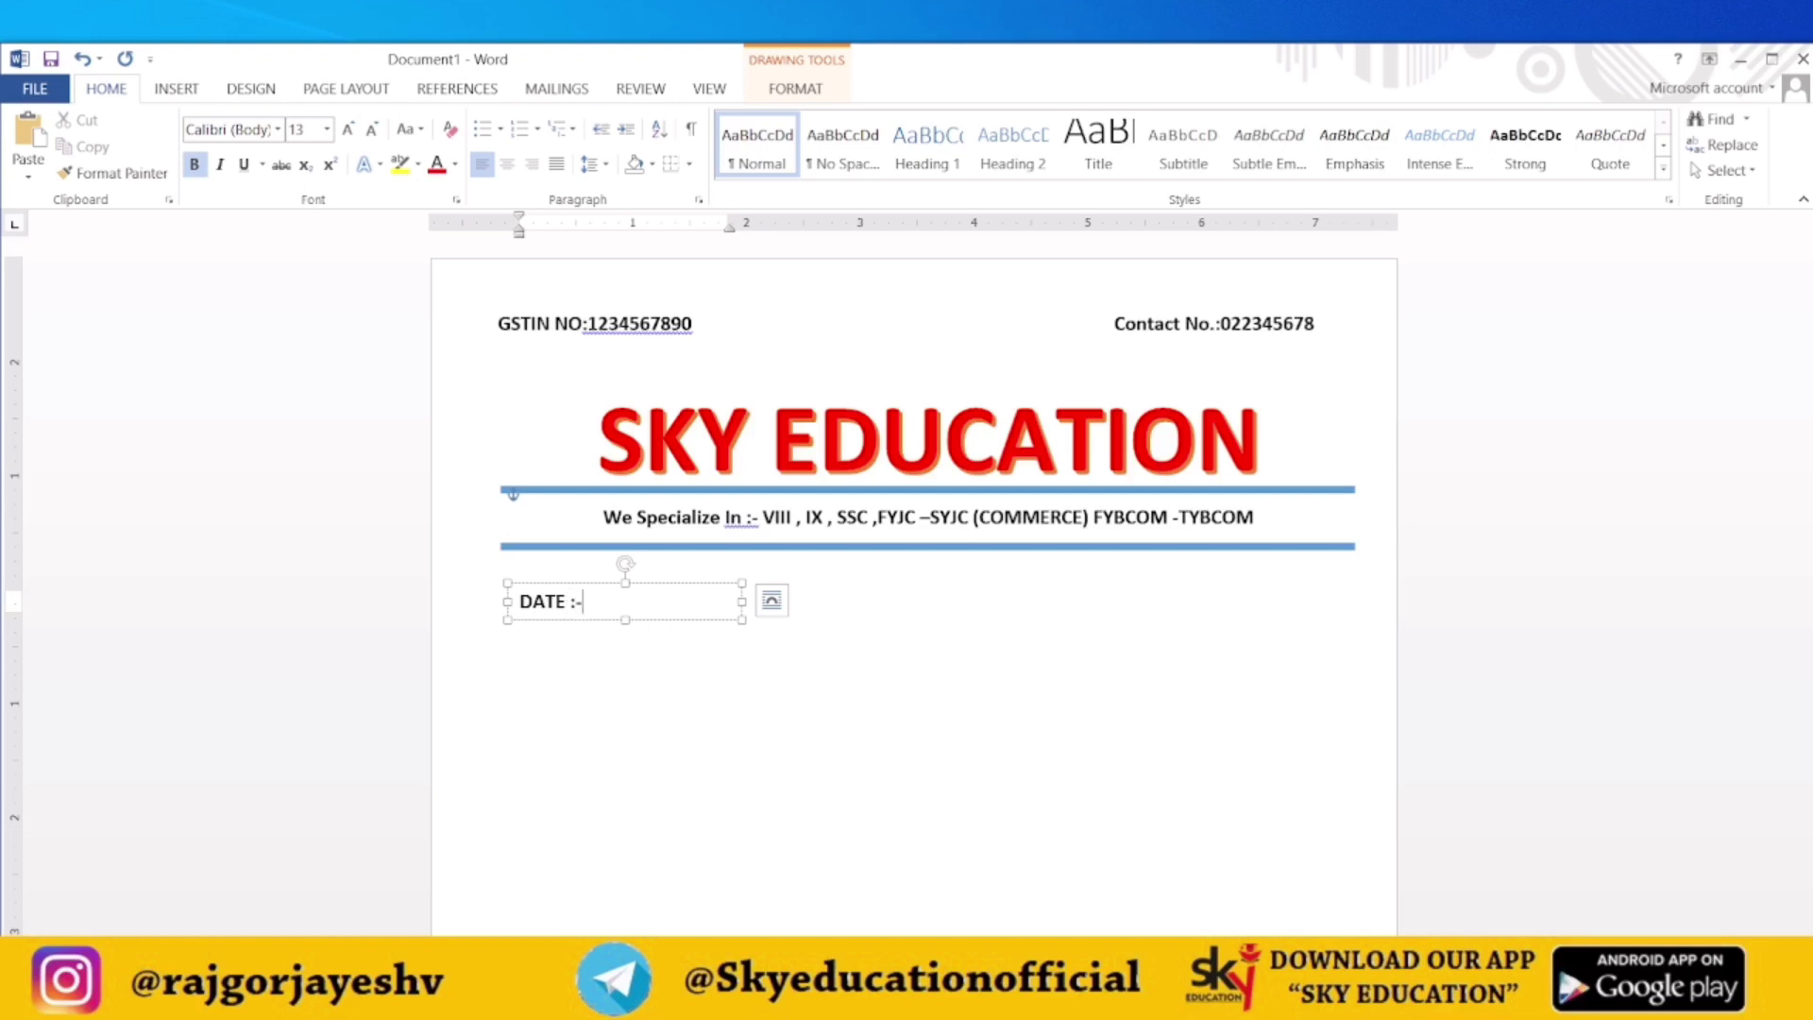
Step: Duplicate the DATE box, move it to the right, and relabel it 'Ref .No.'
left_click(692, 586)
key("ctrl+v")
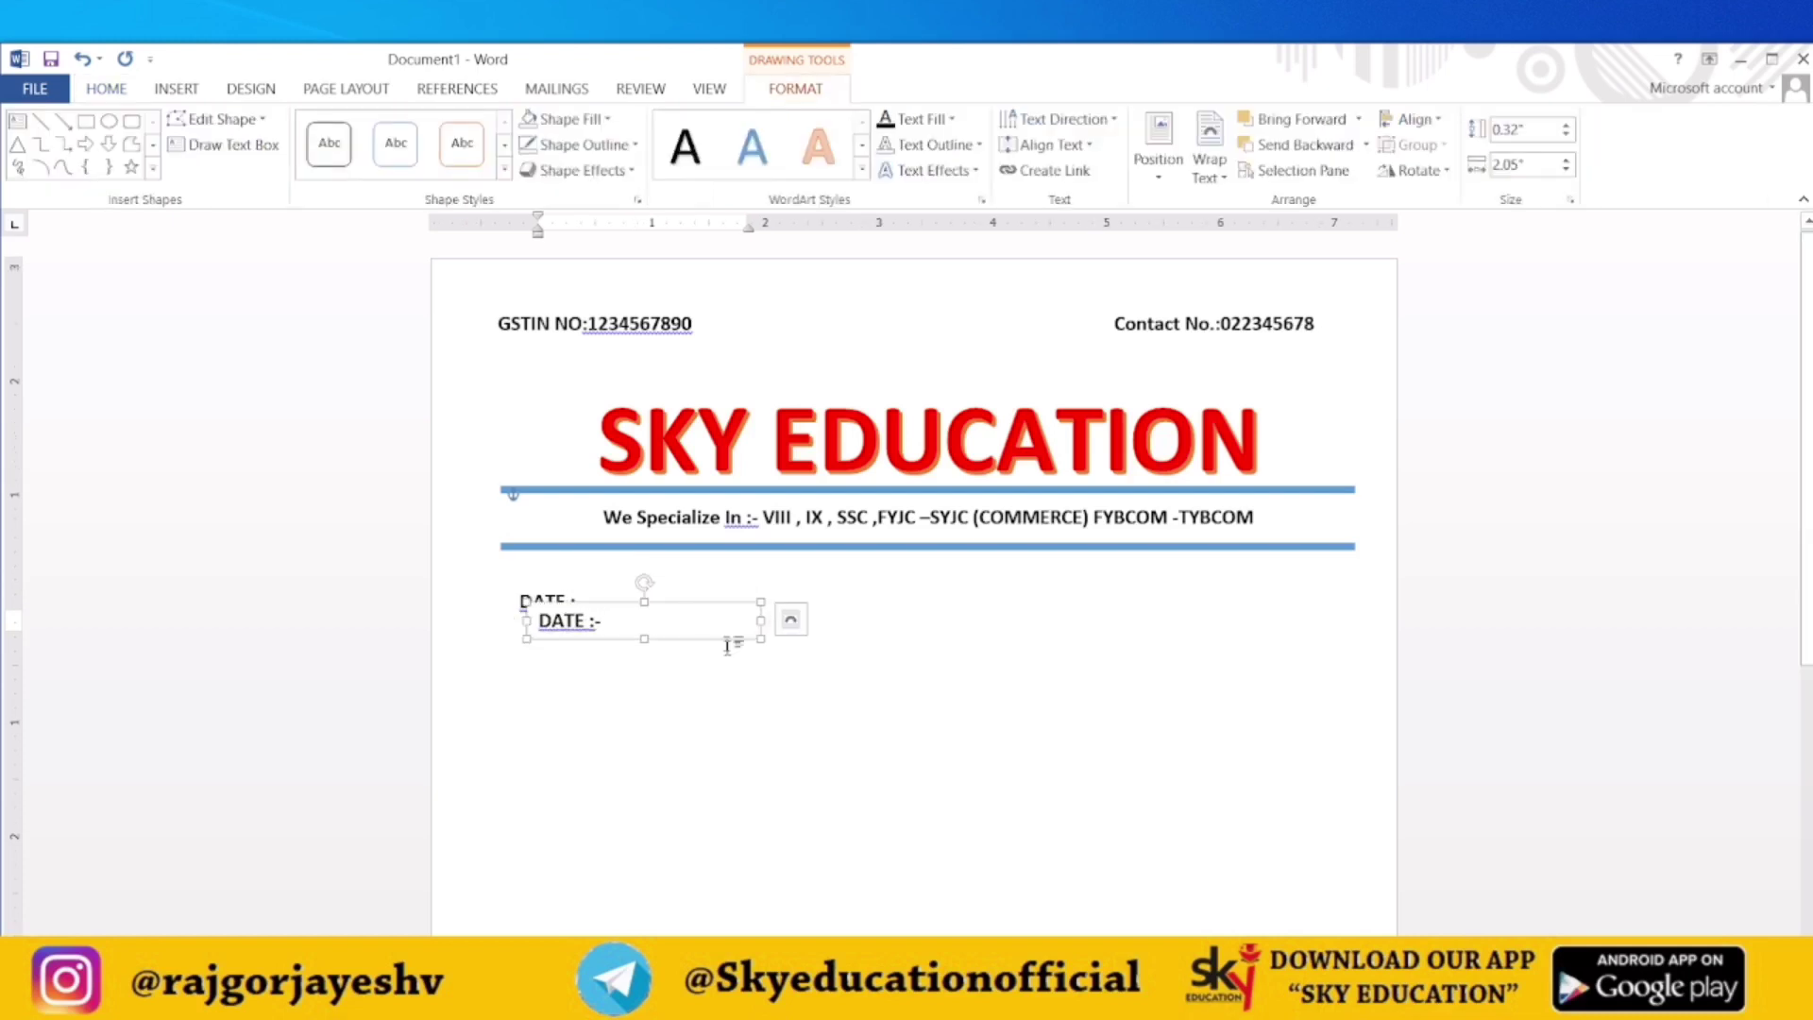
left_click_drag(730, 643, 1264, 624)
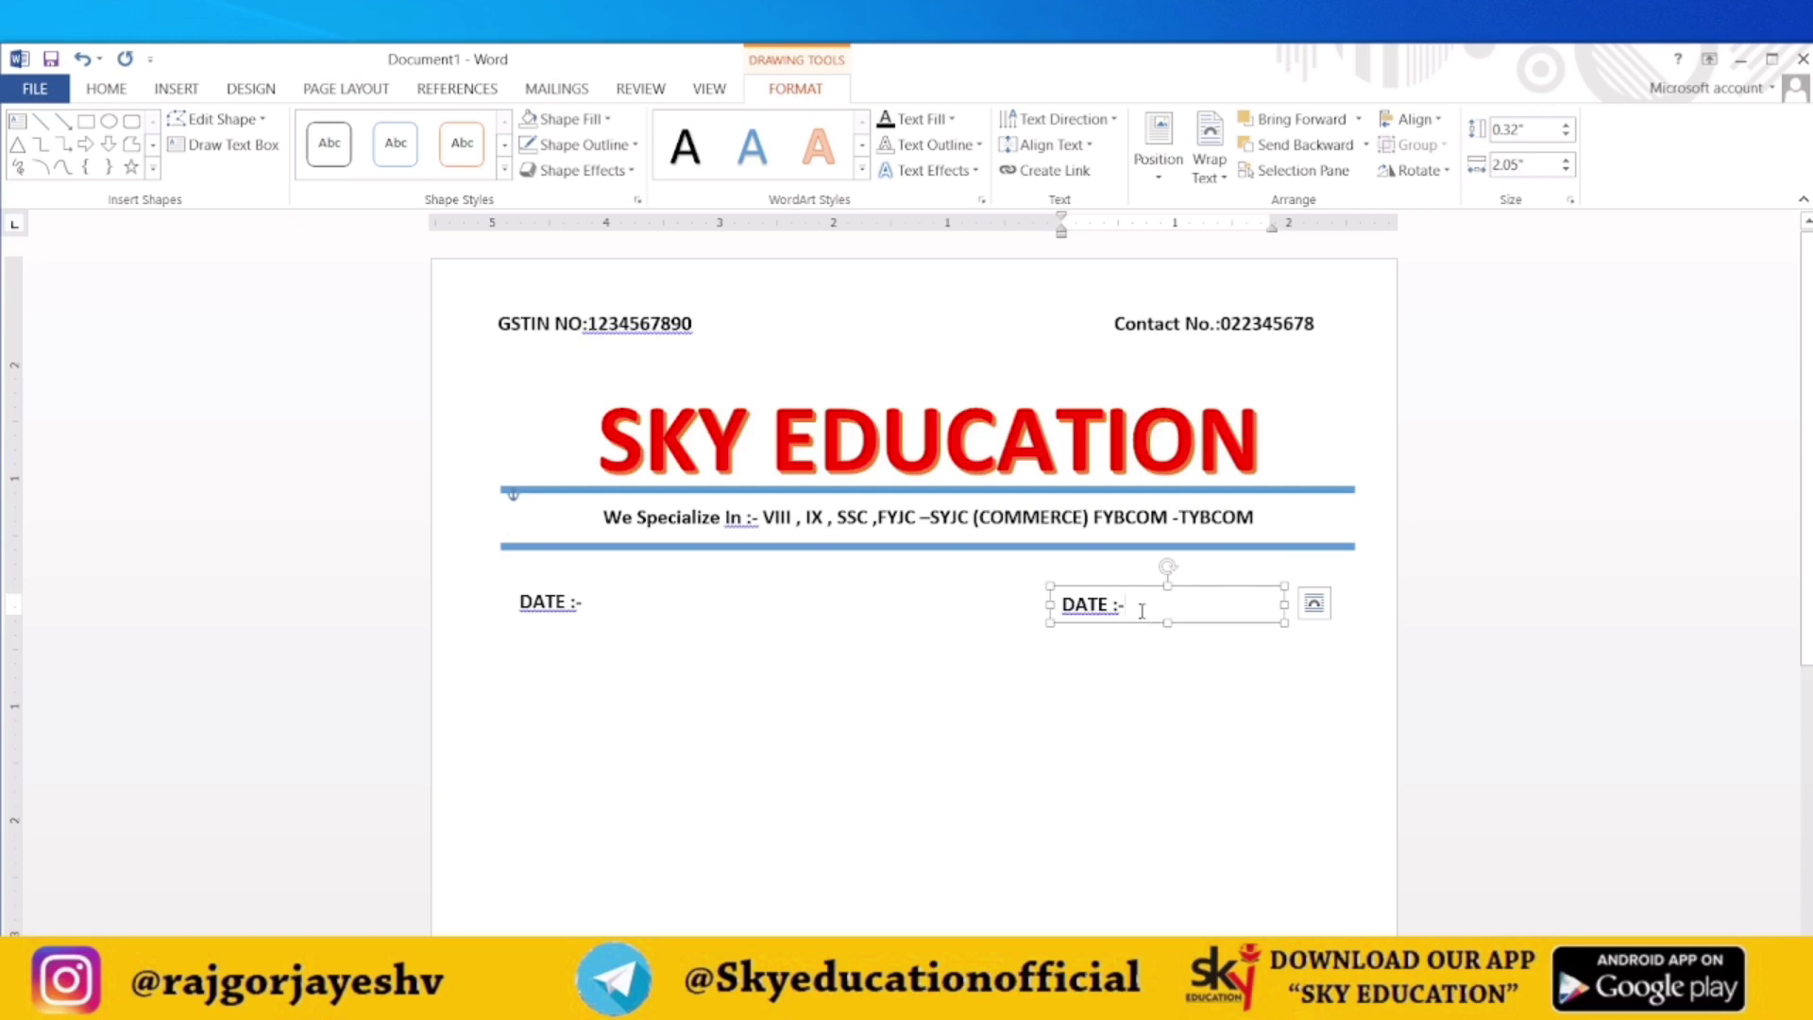
left_click_drag(1141, 612, 1059, 605)
type("Ref ")
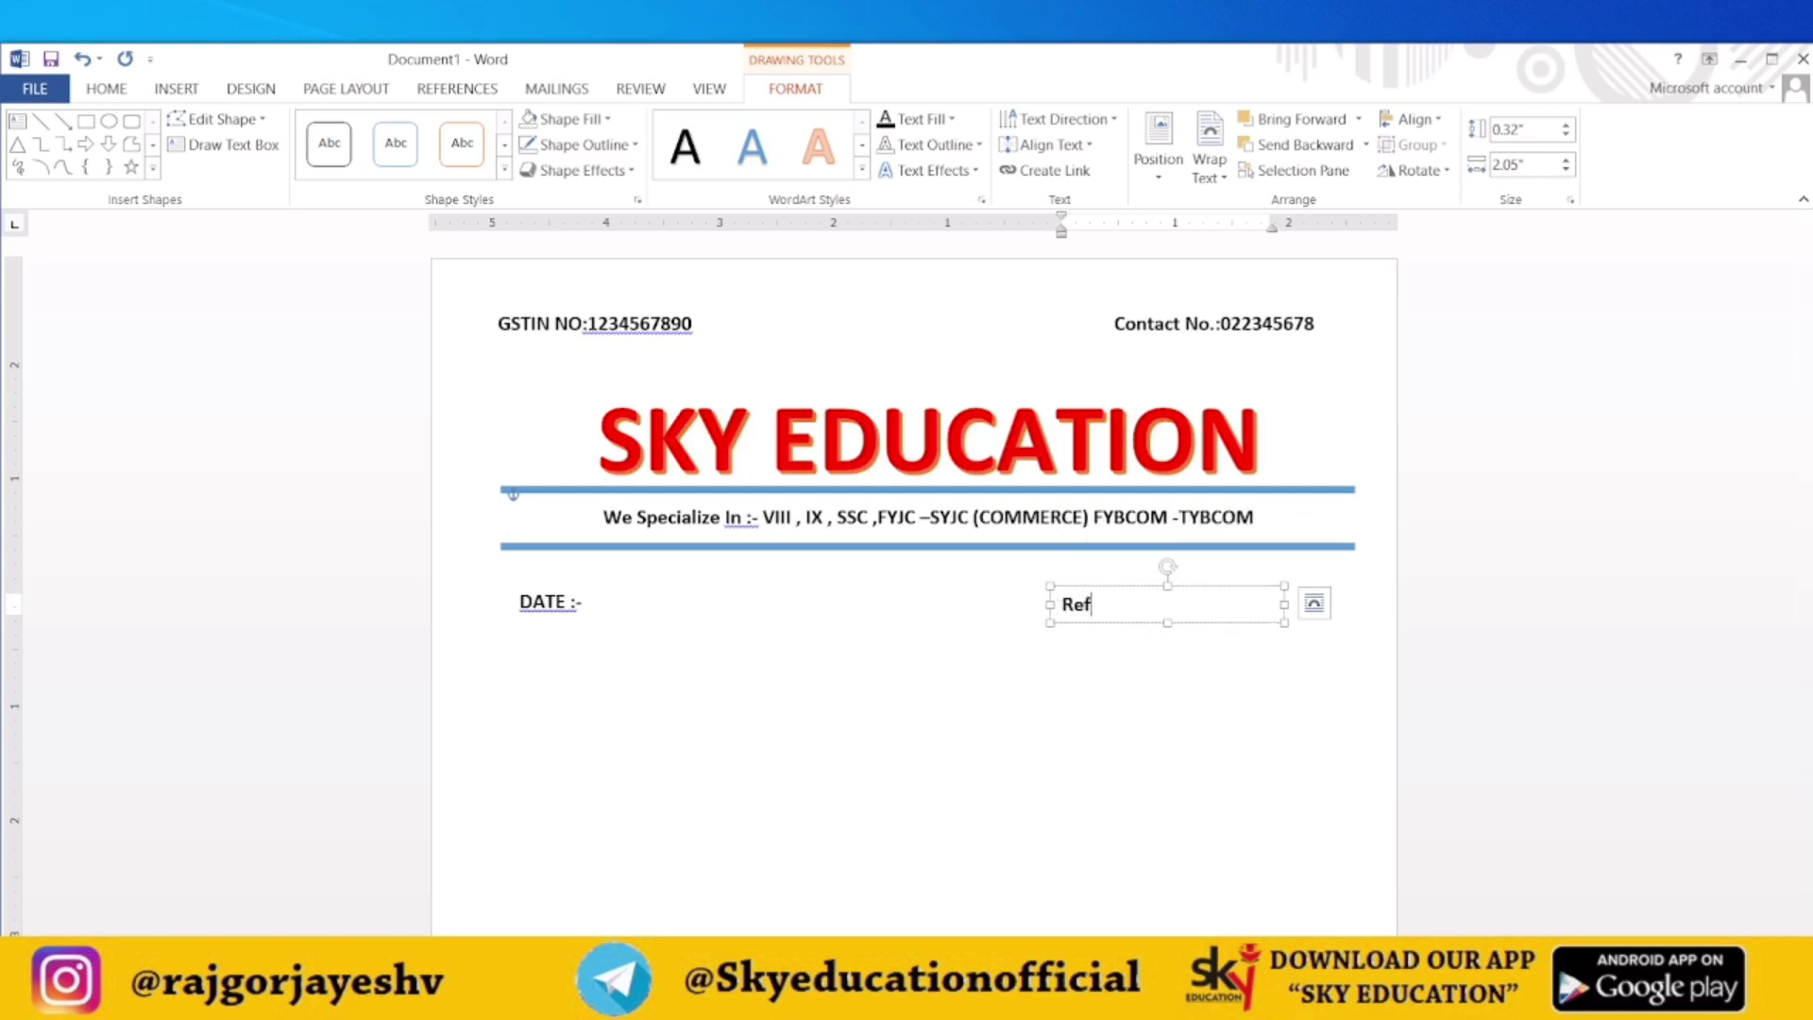
type(".No.")
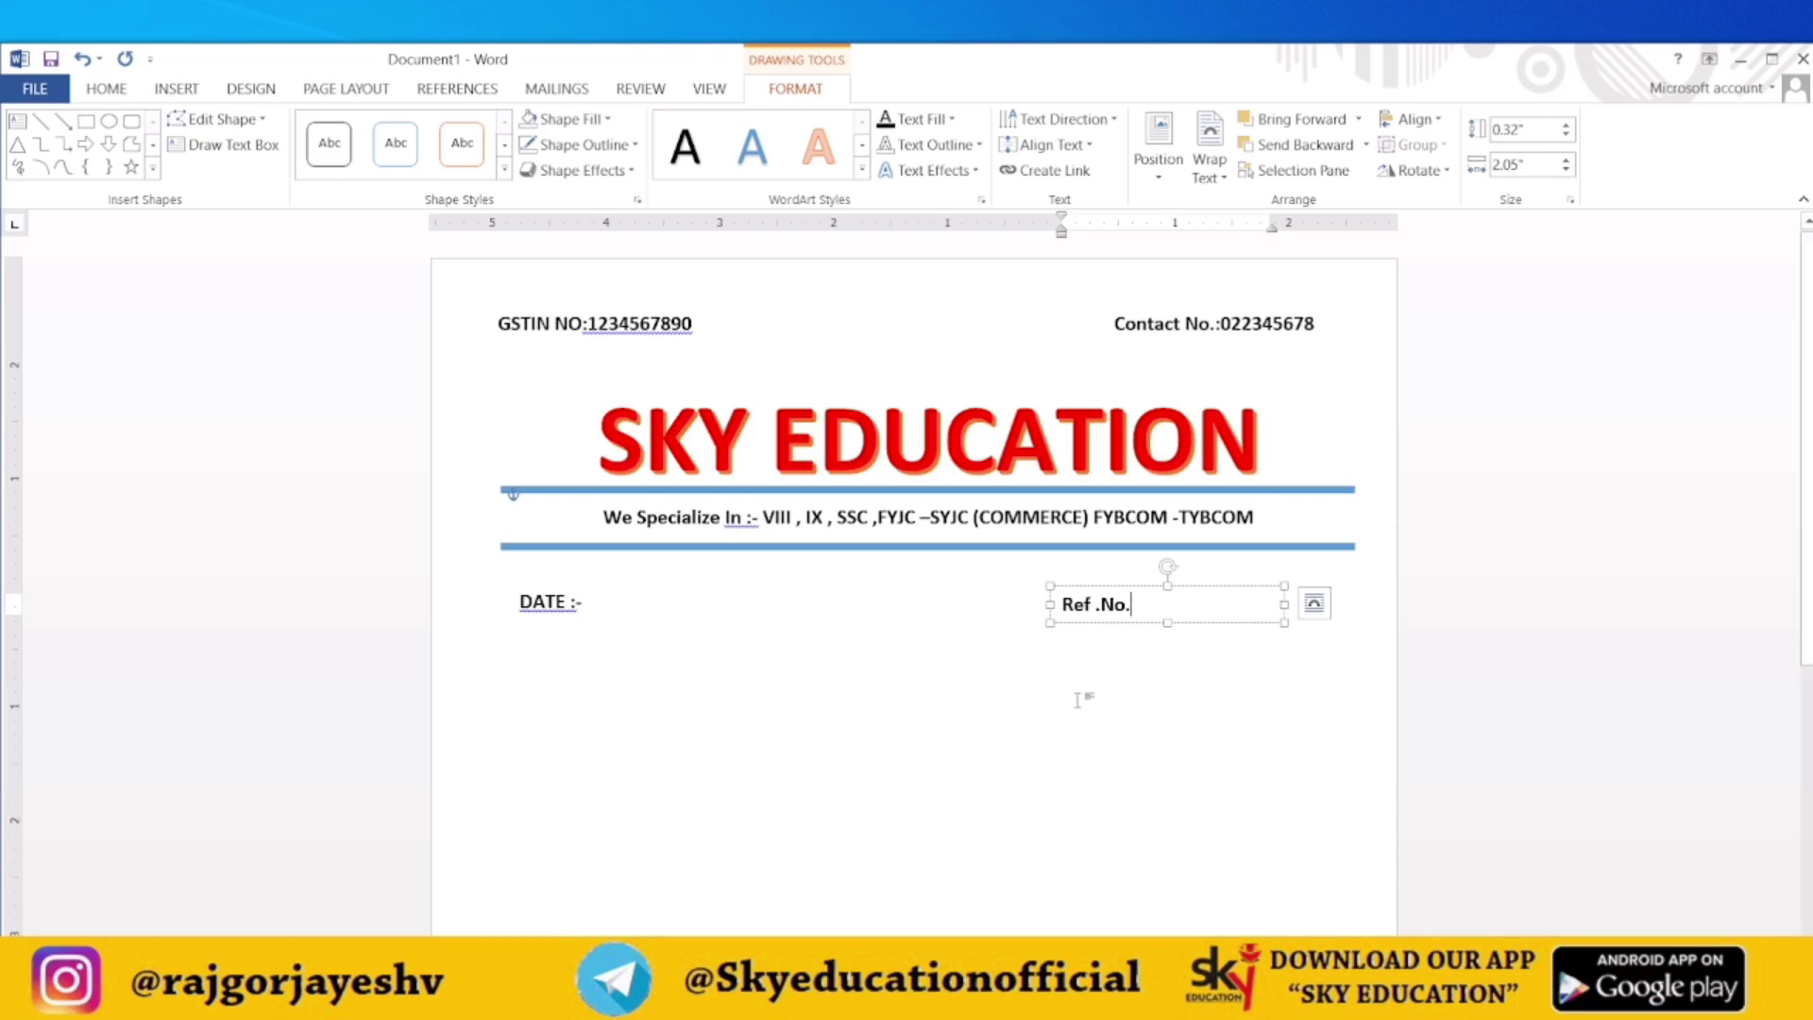
left_click(1084, 696)
left_click(1131, 609)
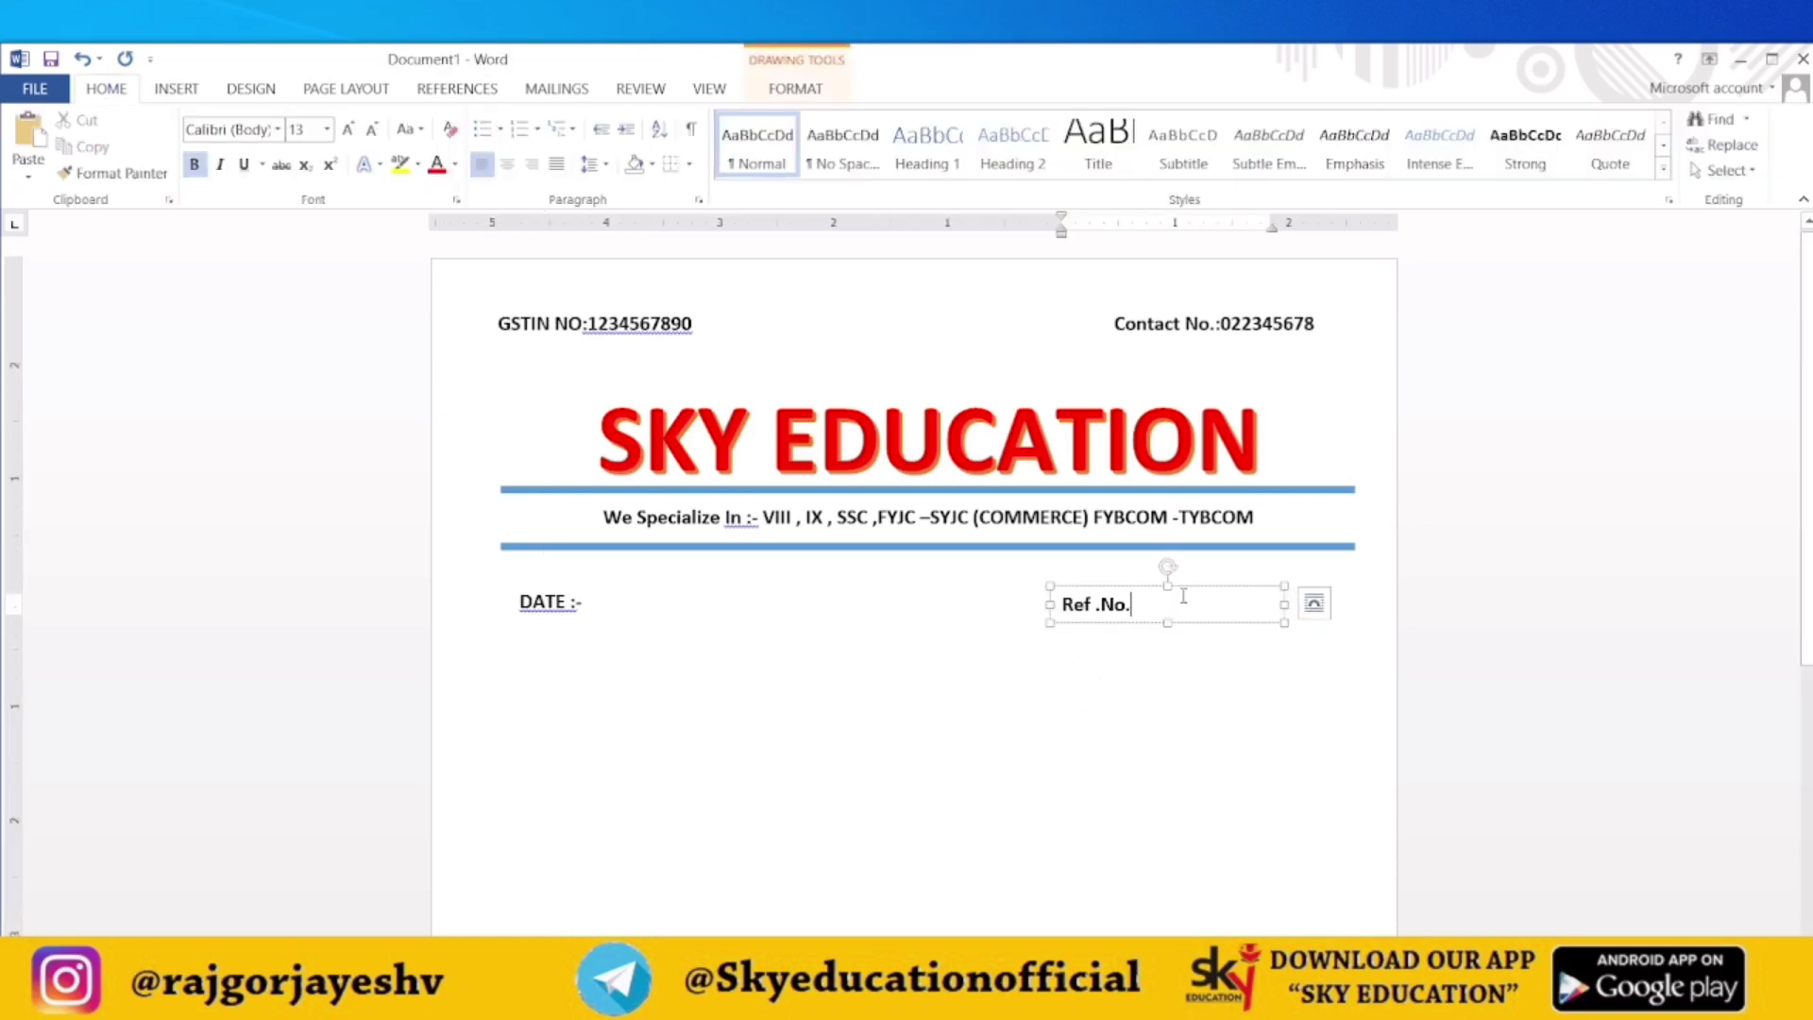
left_click_drag(1239, 585, 1255, 583)
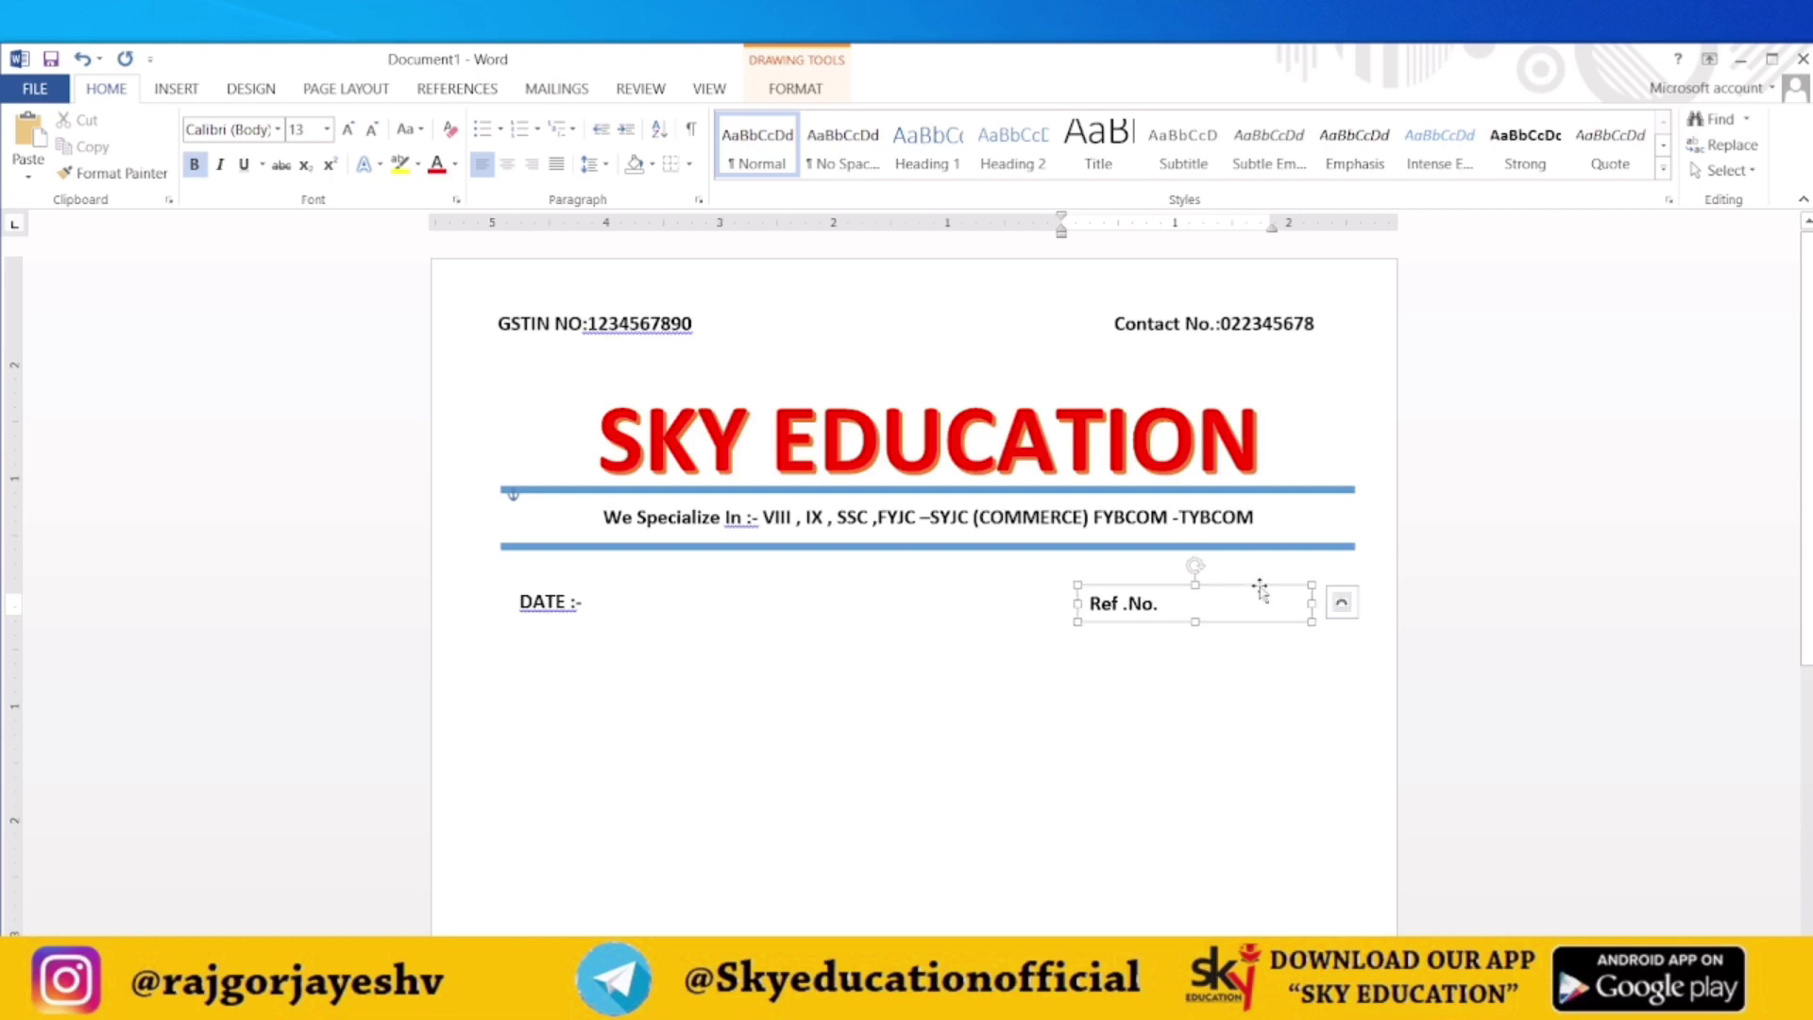
left_click(1364, 570)
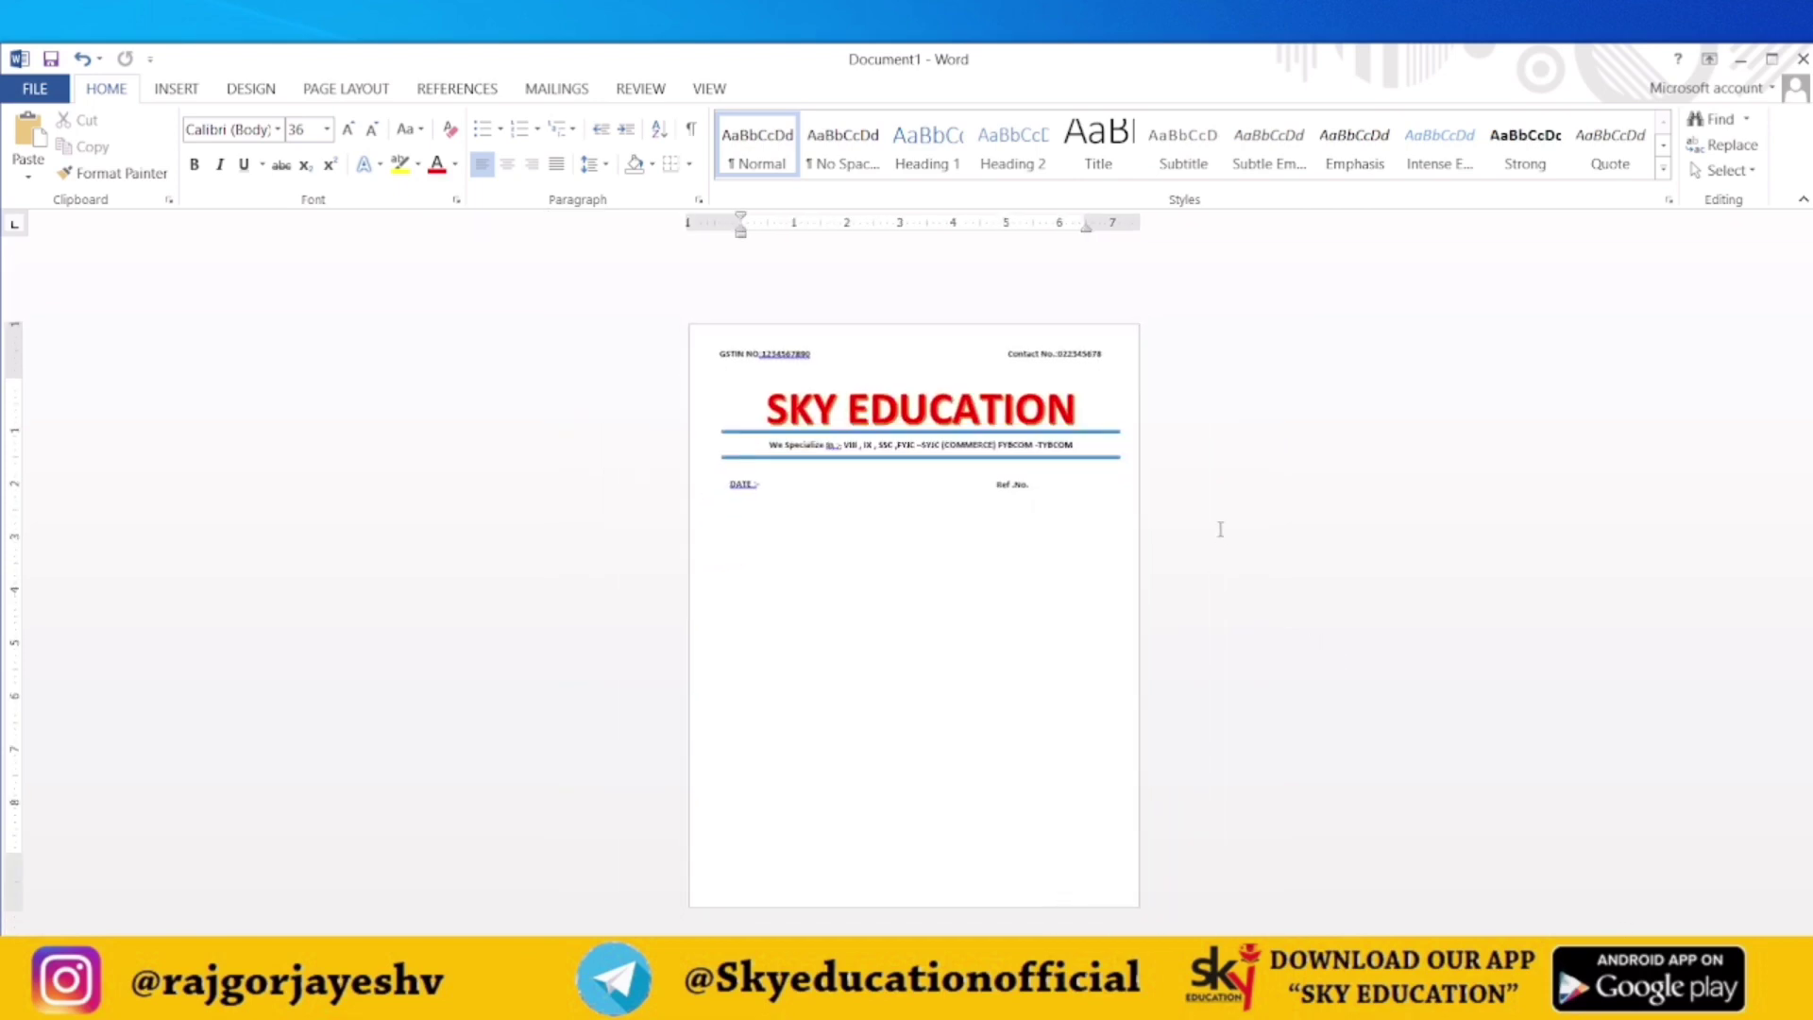
Step: Duplicate the lower blue rule and place the copy near the page bottom
left_click(1102, 458)
key("ctrl+c")
key("ctrl+v")
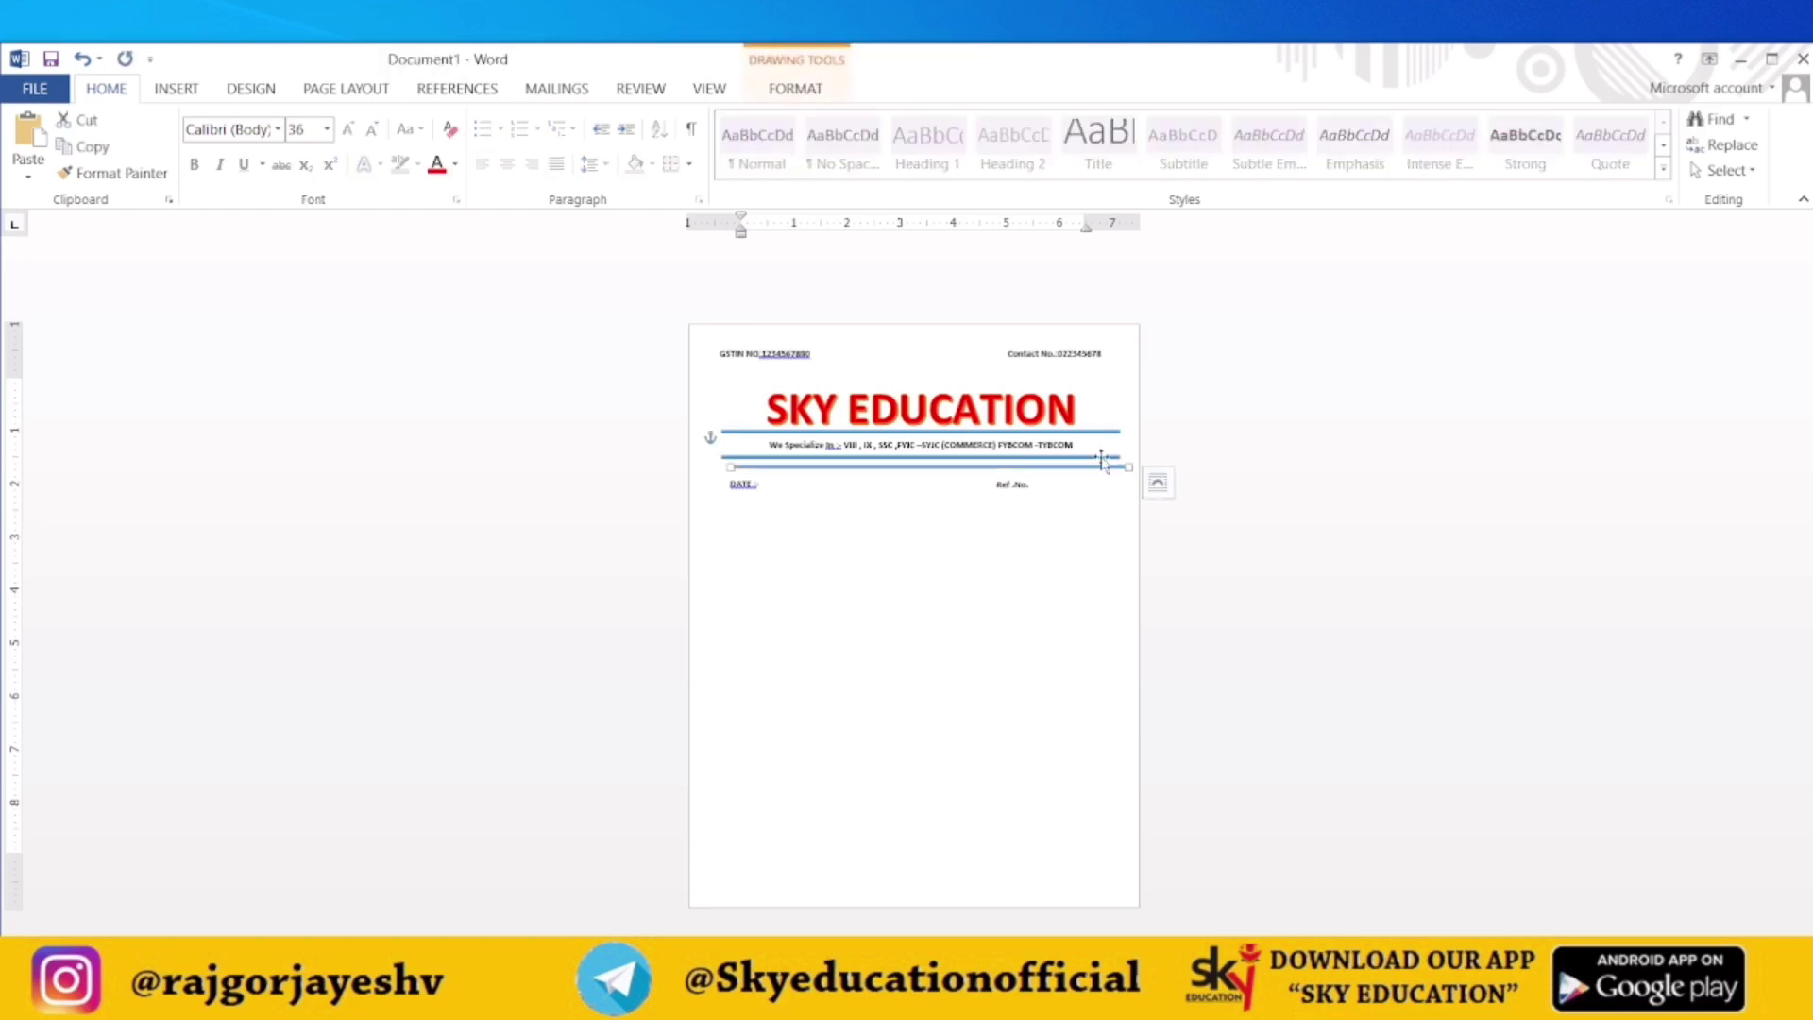
left_click_drag(1098, 469, 1101, 853)
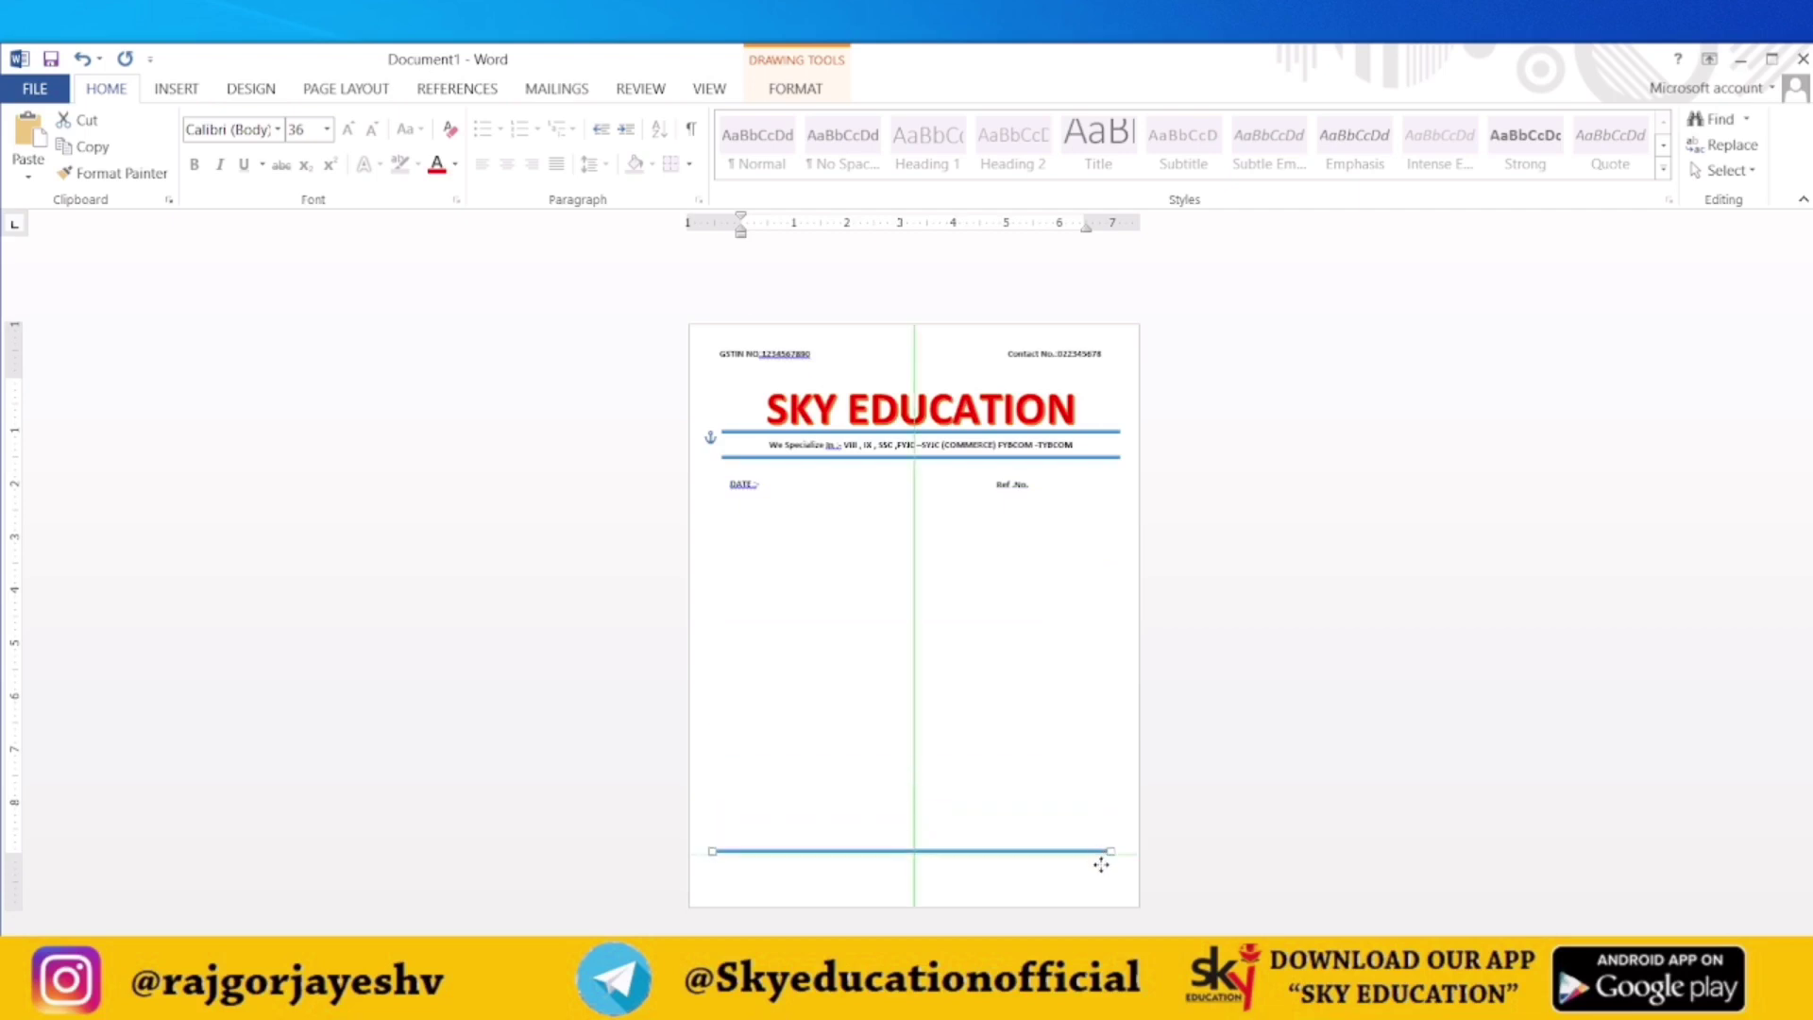
left_click_drag(1101, 867, 1102, 867)
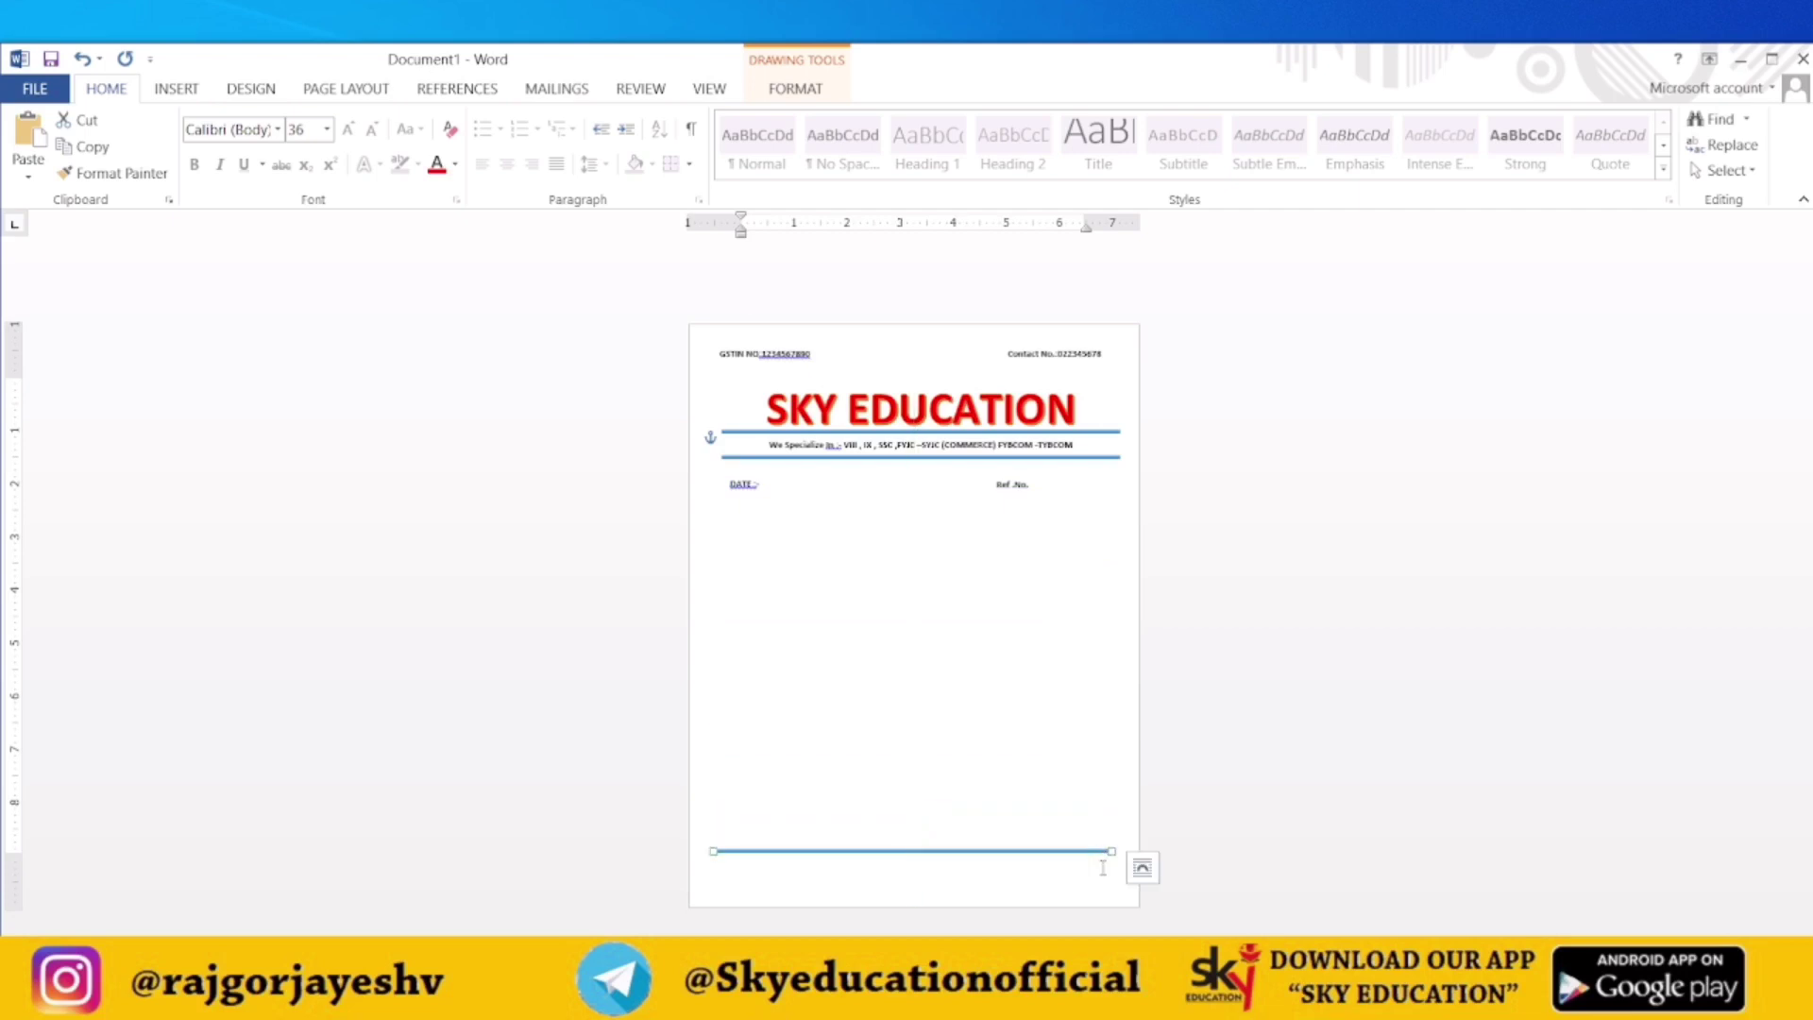
Step: Copy the 'We Specialize In' tagline box and move it to the page bottom
left_click(998, 445)
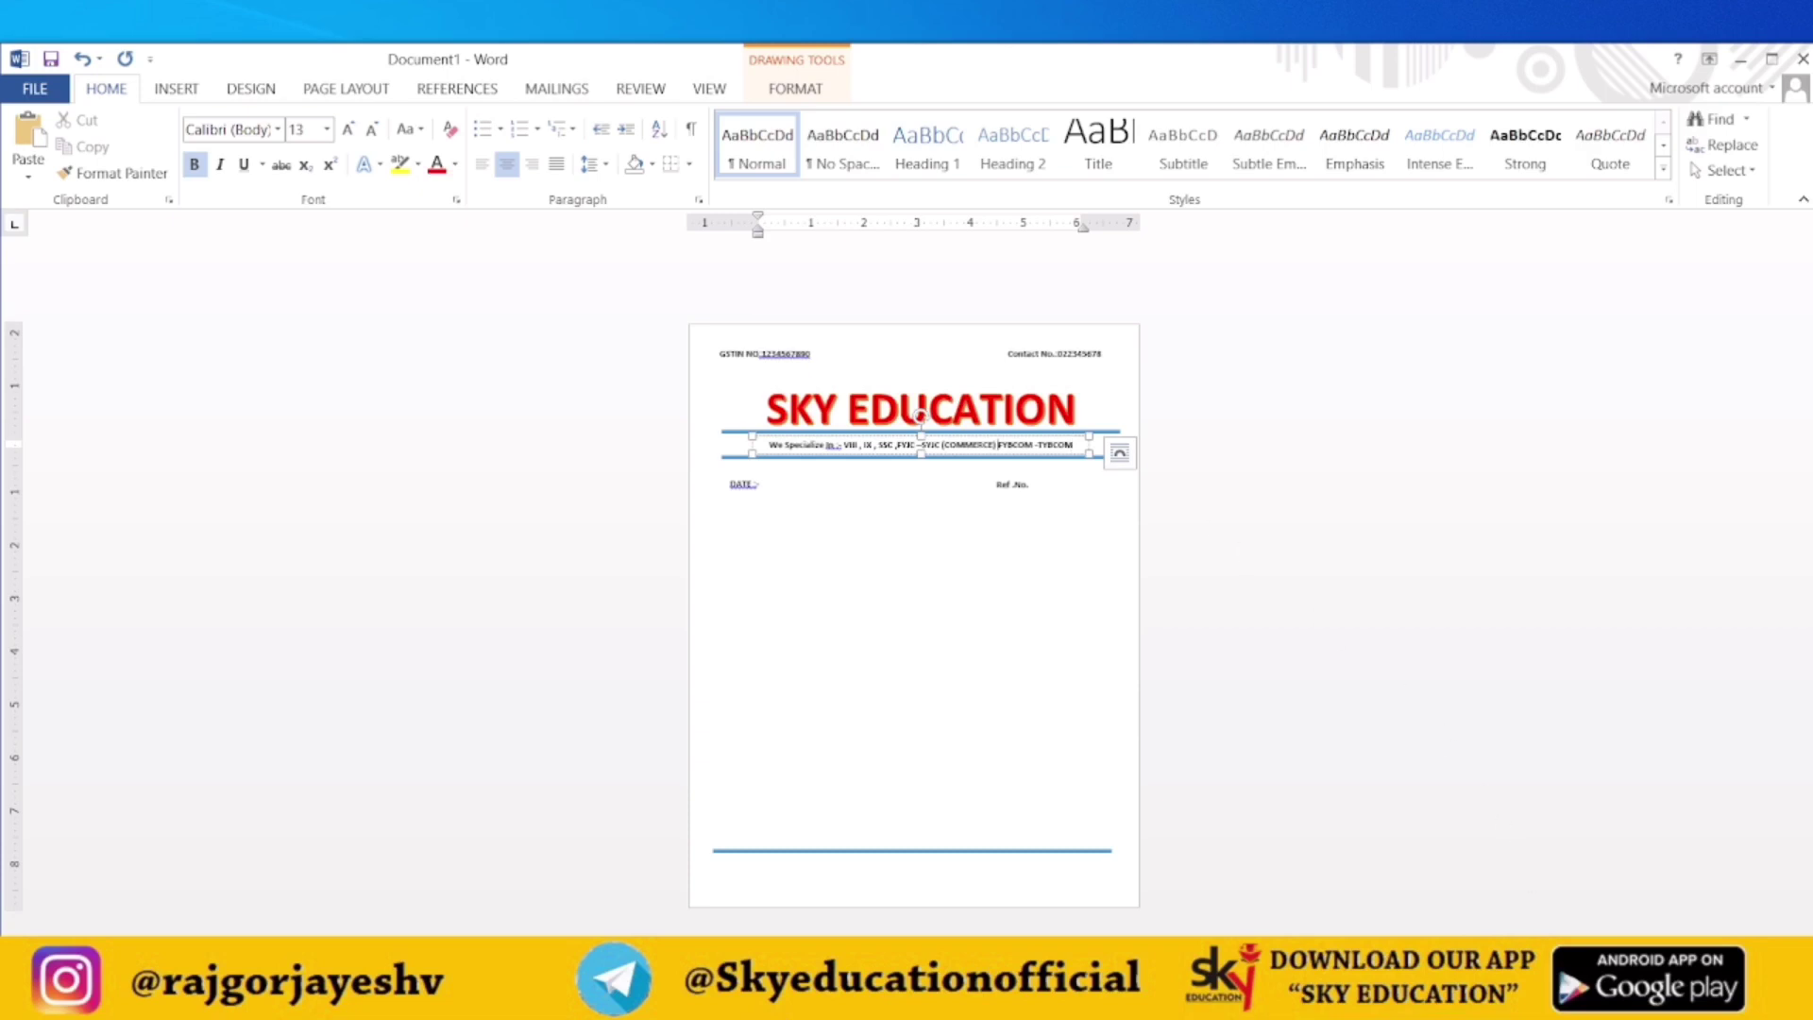
scroll(1437, 666, "up", 5, "ctrl")
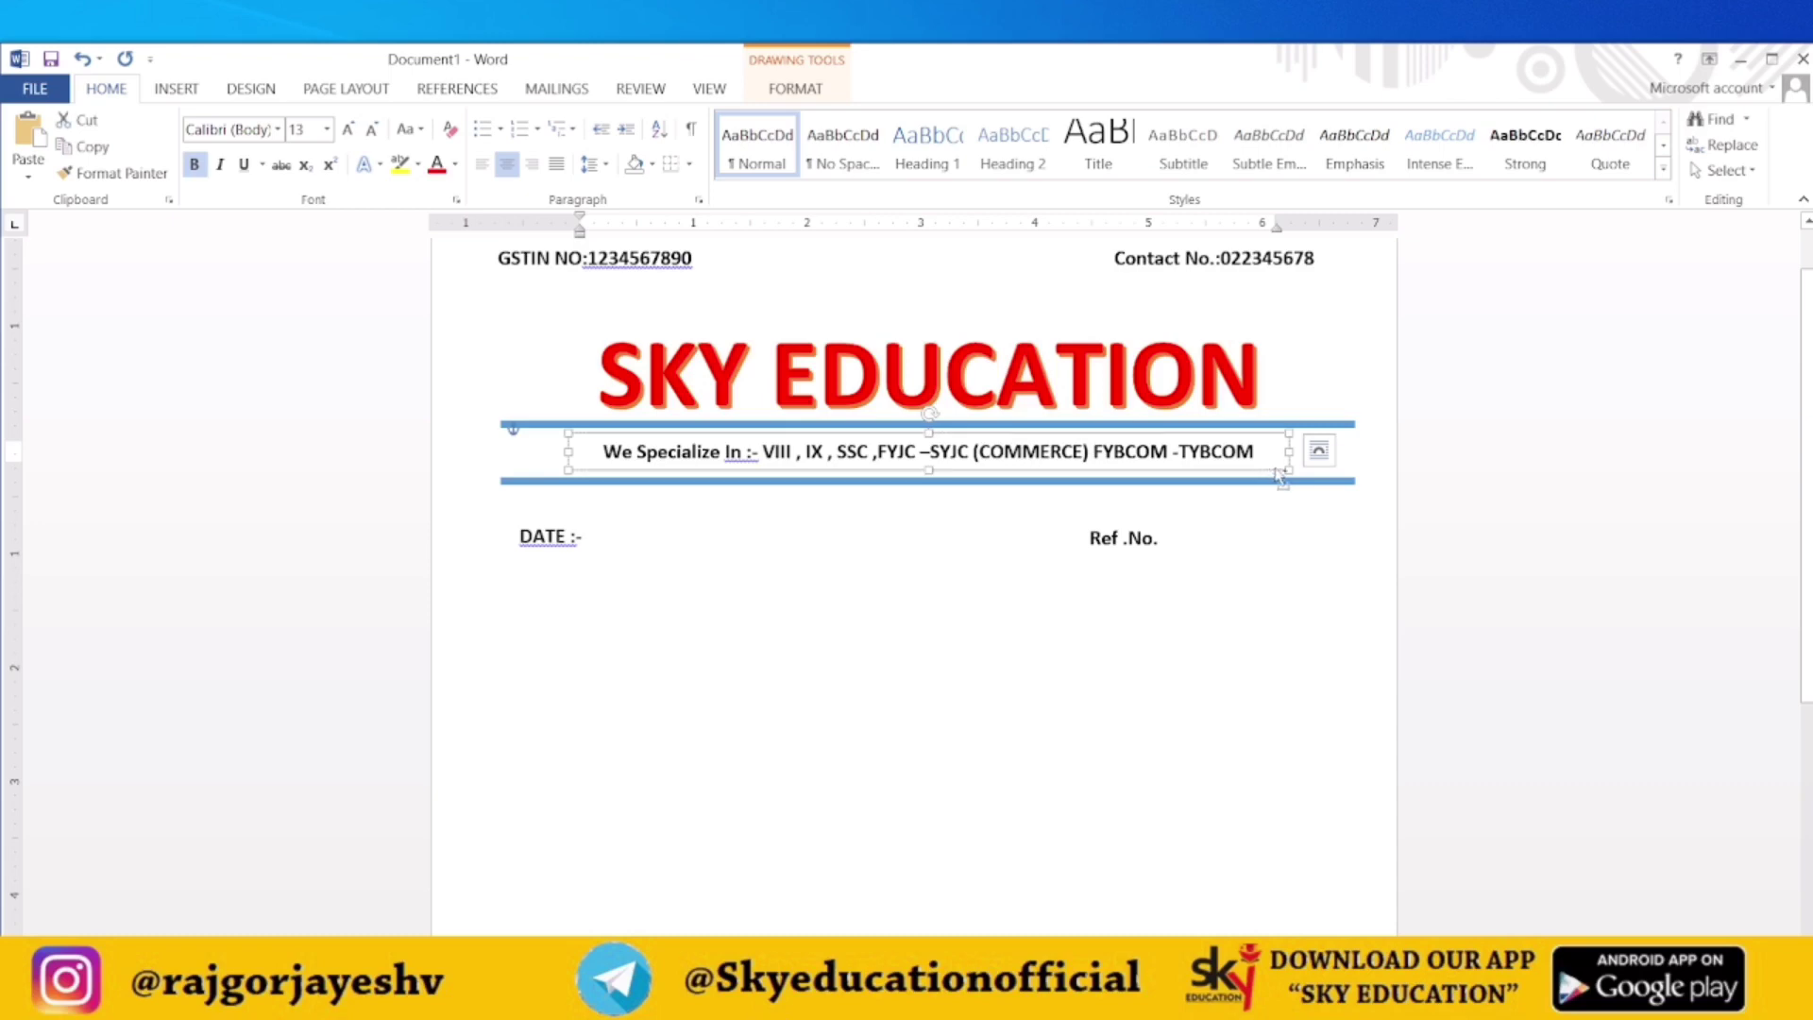
left_click_drag(1277, 475, 1335, 491)
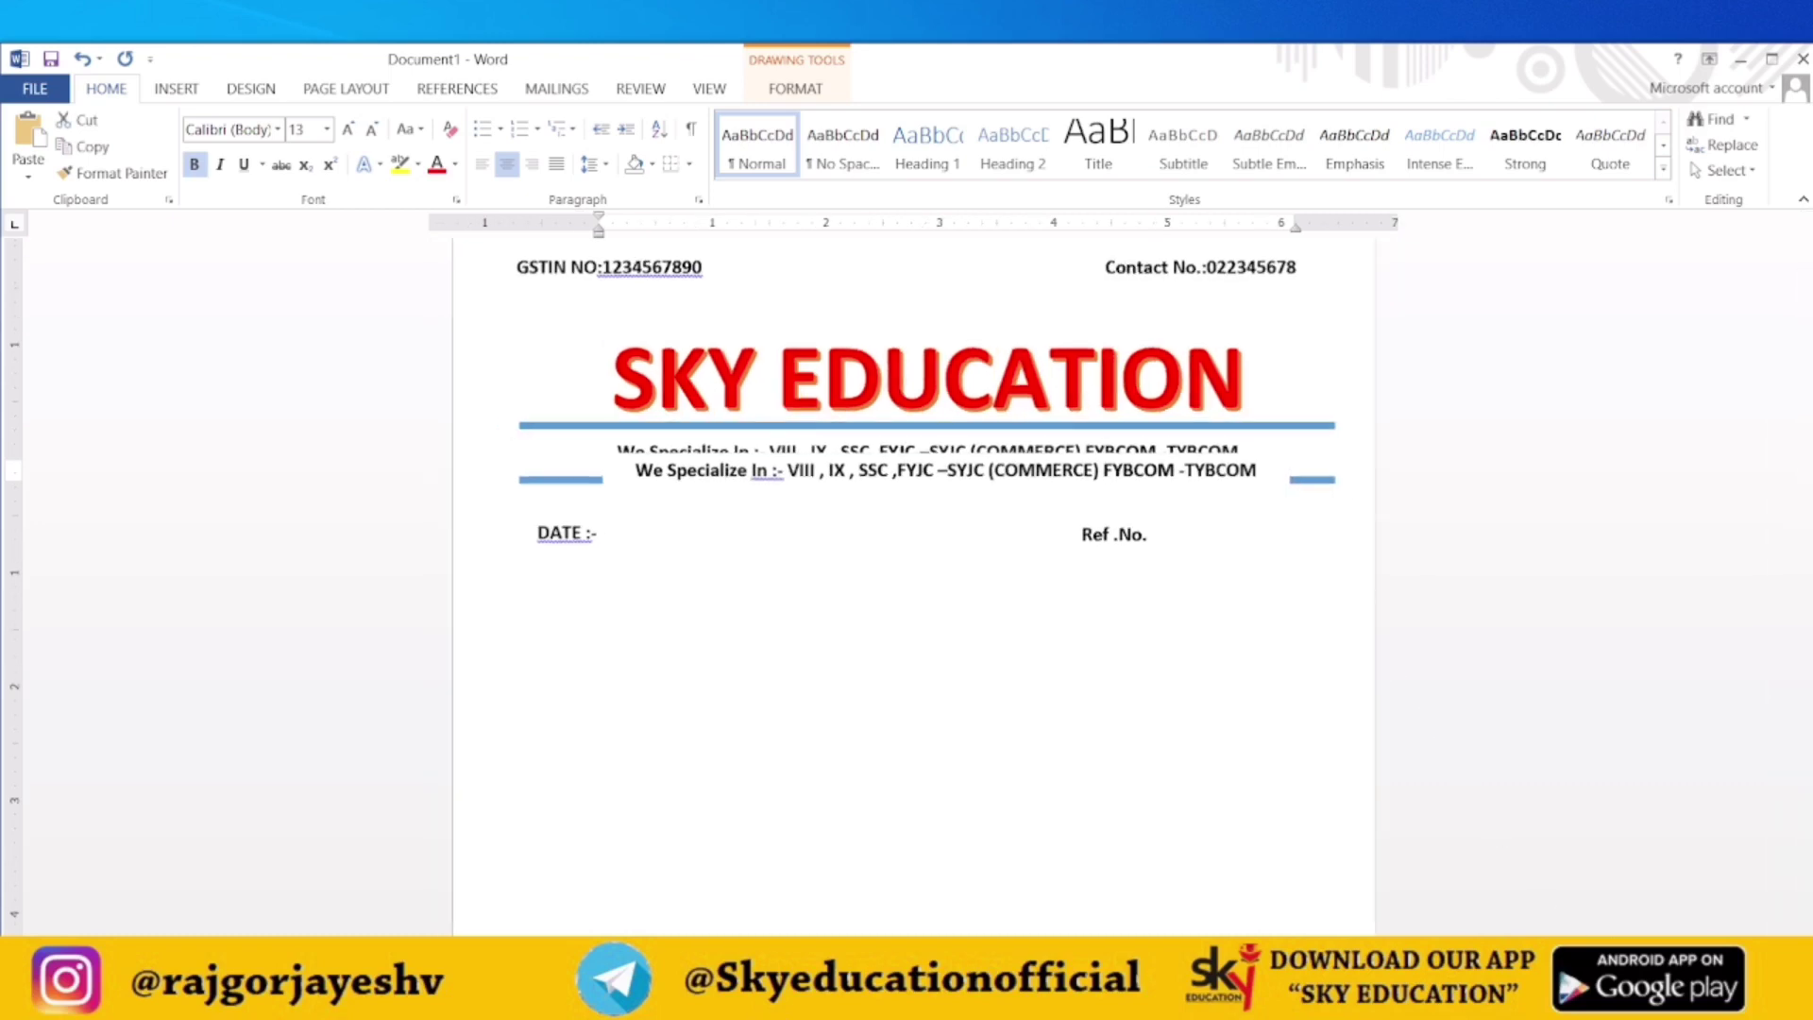
scroll(1095, 577, "down", 5, "ctrl")
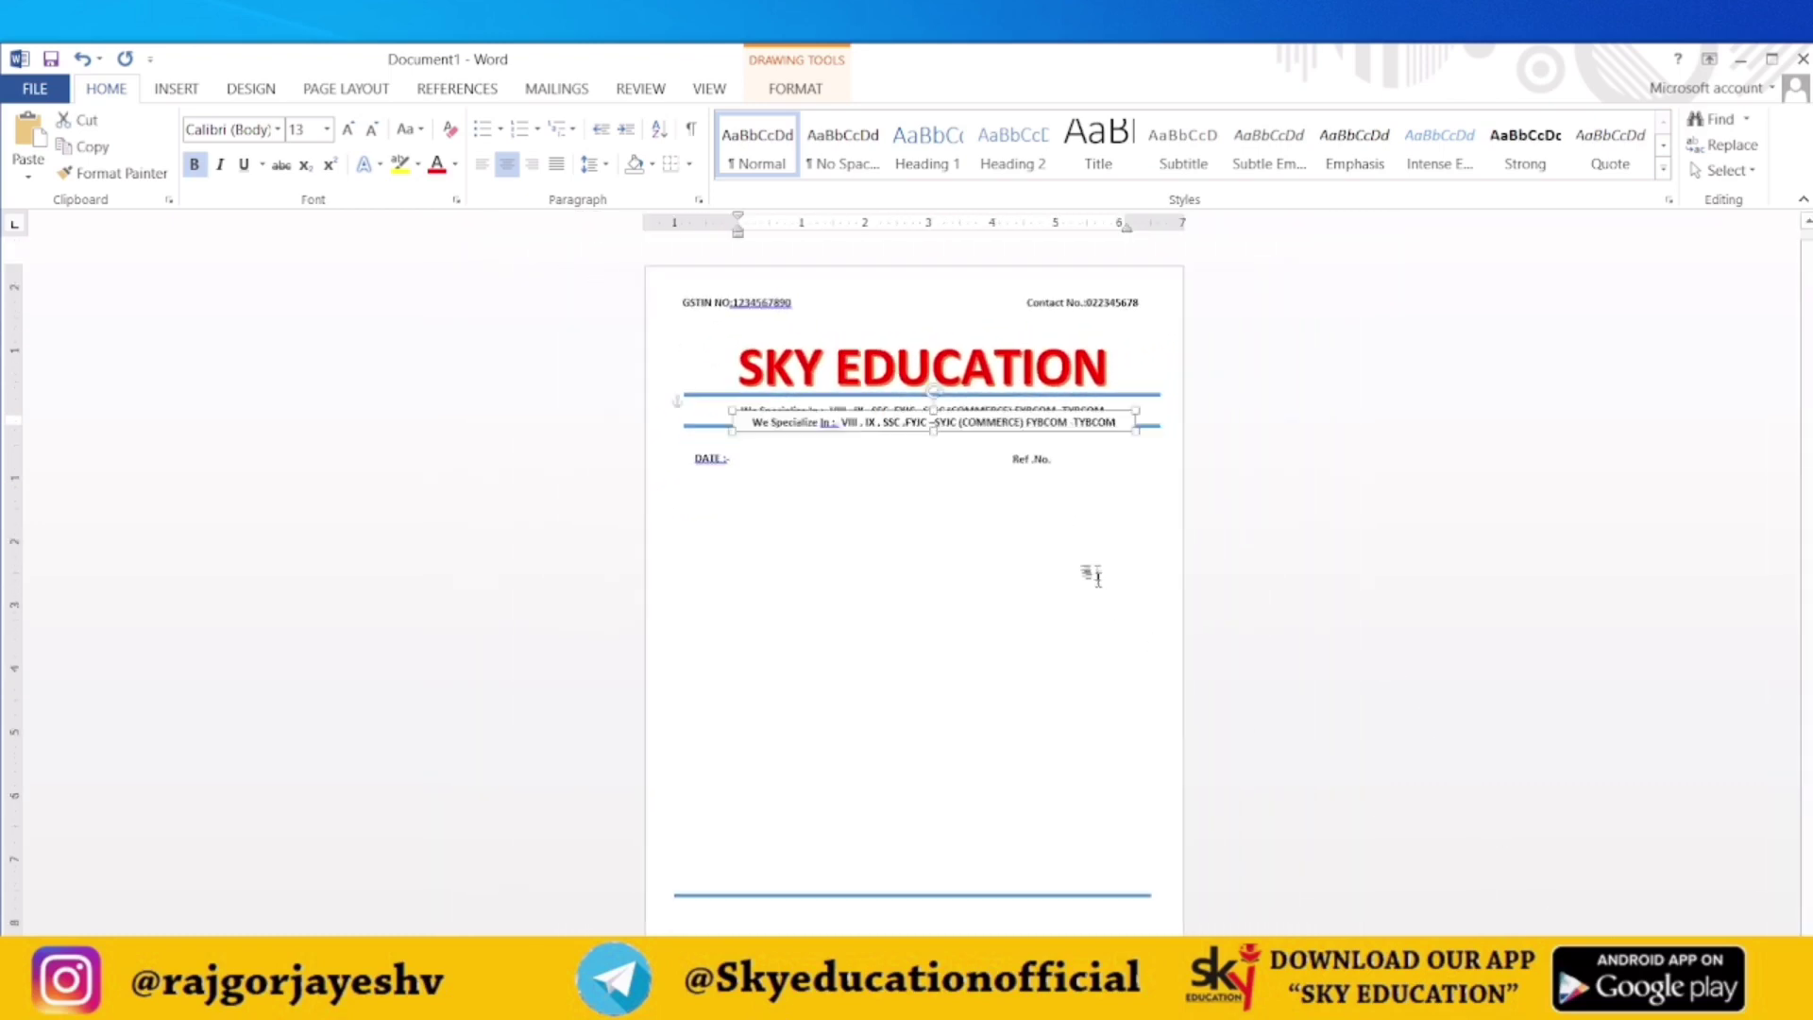
mouse_move(1083, 433)
left_mouse_down()
mouse_move(1072, 958)
mouse_move(1066, 928)
left_mouse_up()
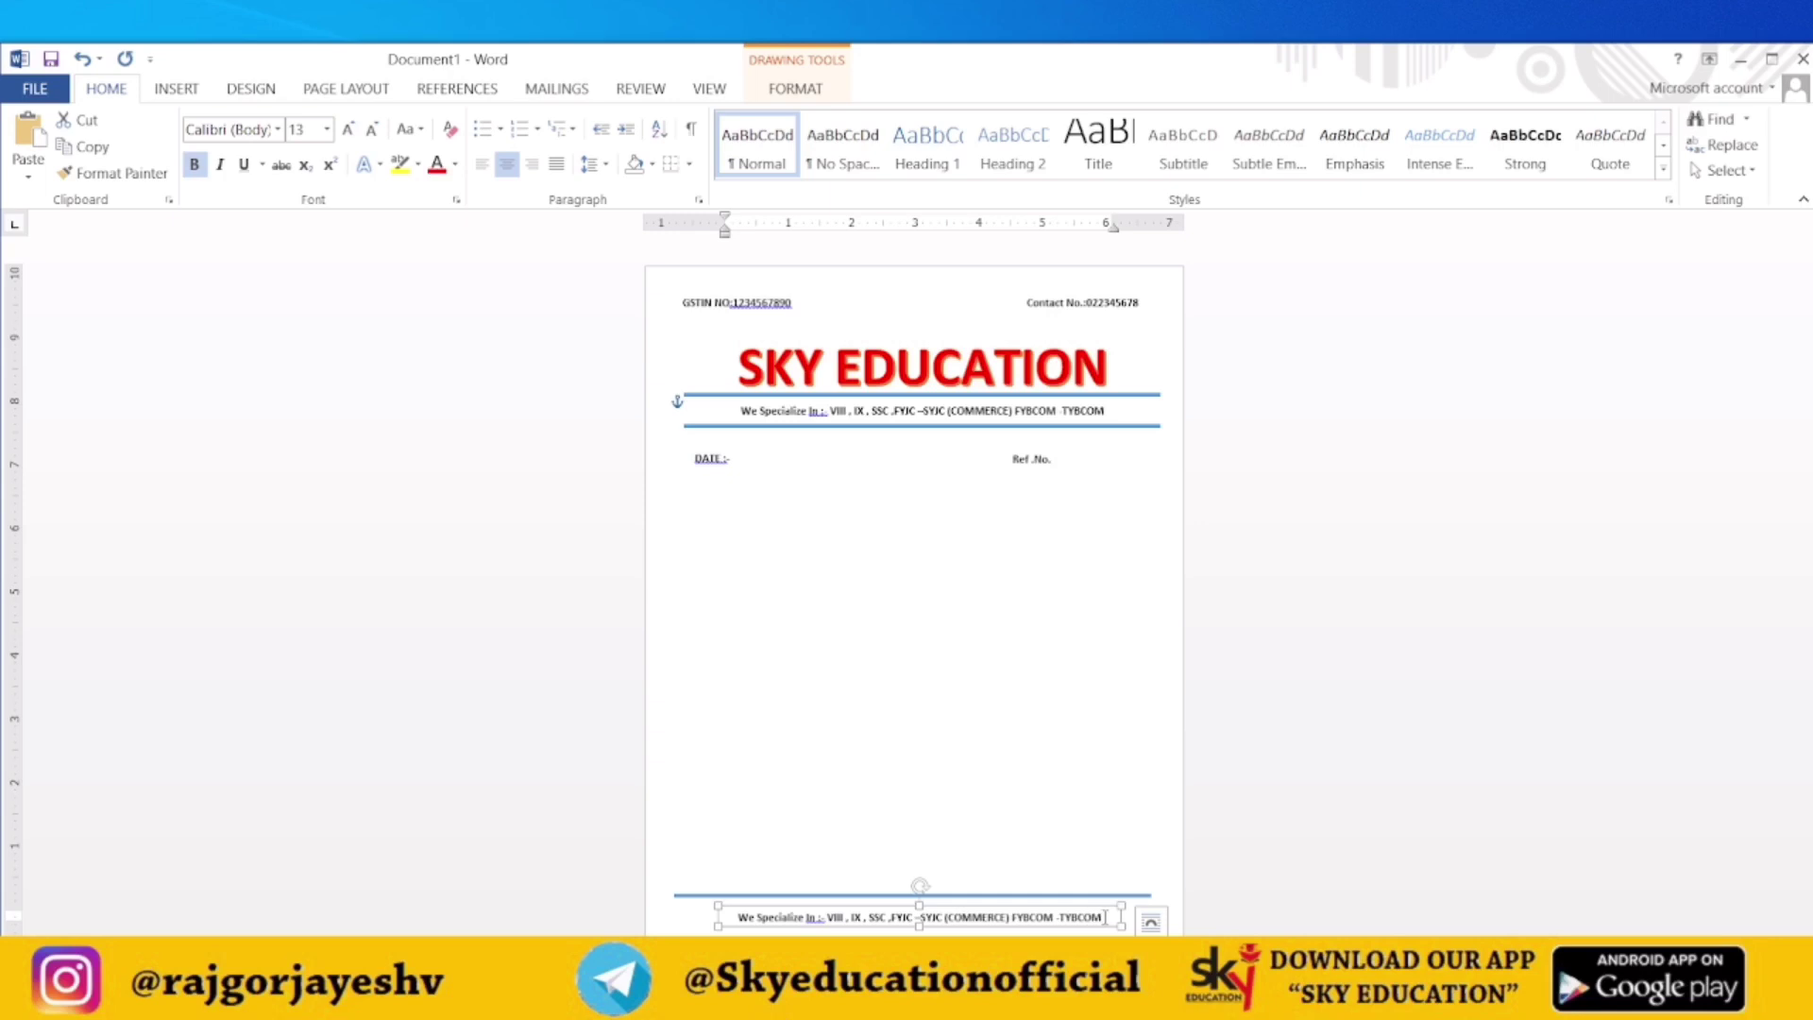
Step: Replace the bottom text box's wording with the institute's address
left_click(1105, 917)
triple_click(1109, 917)
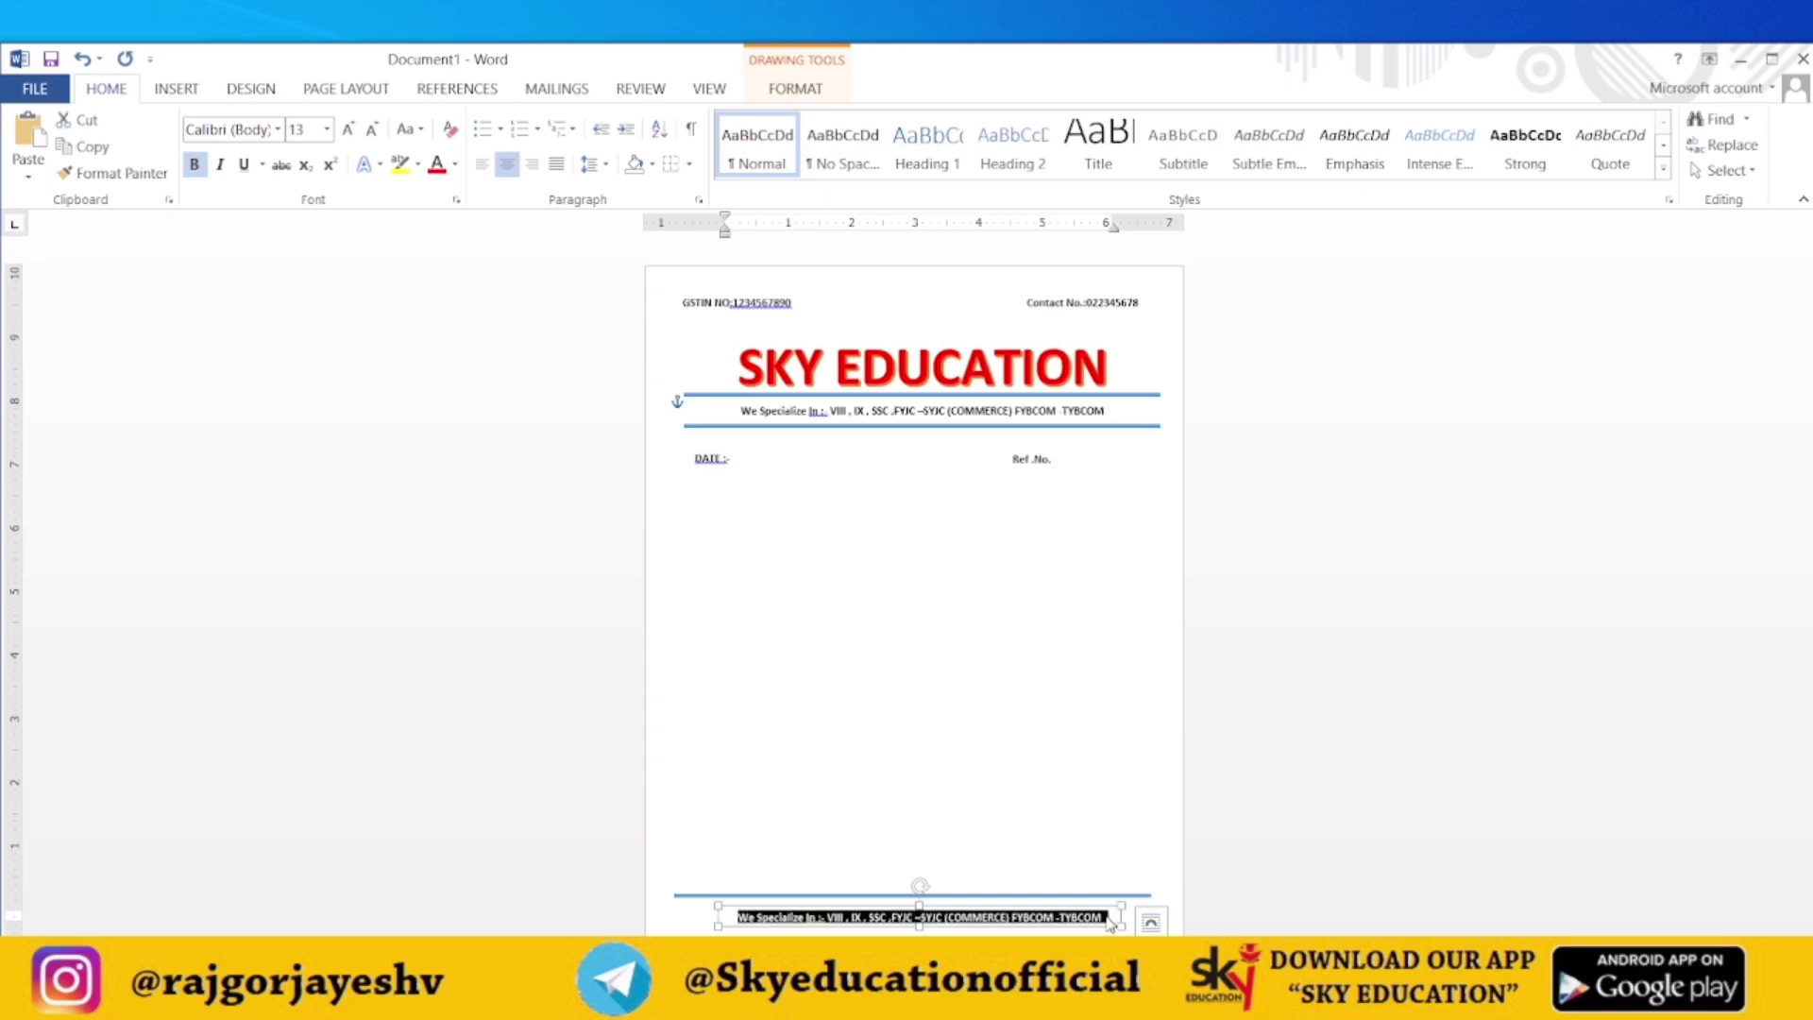
type("A-40,")
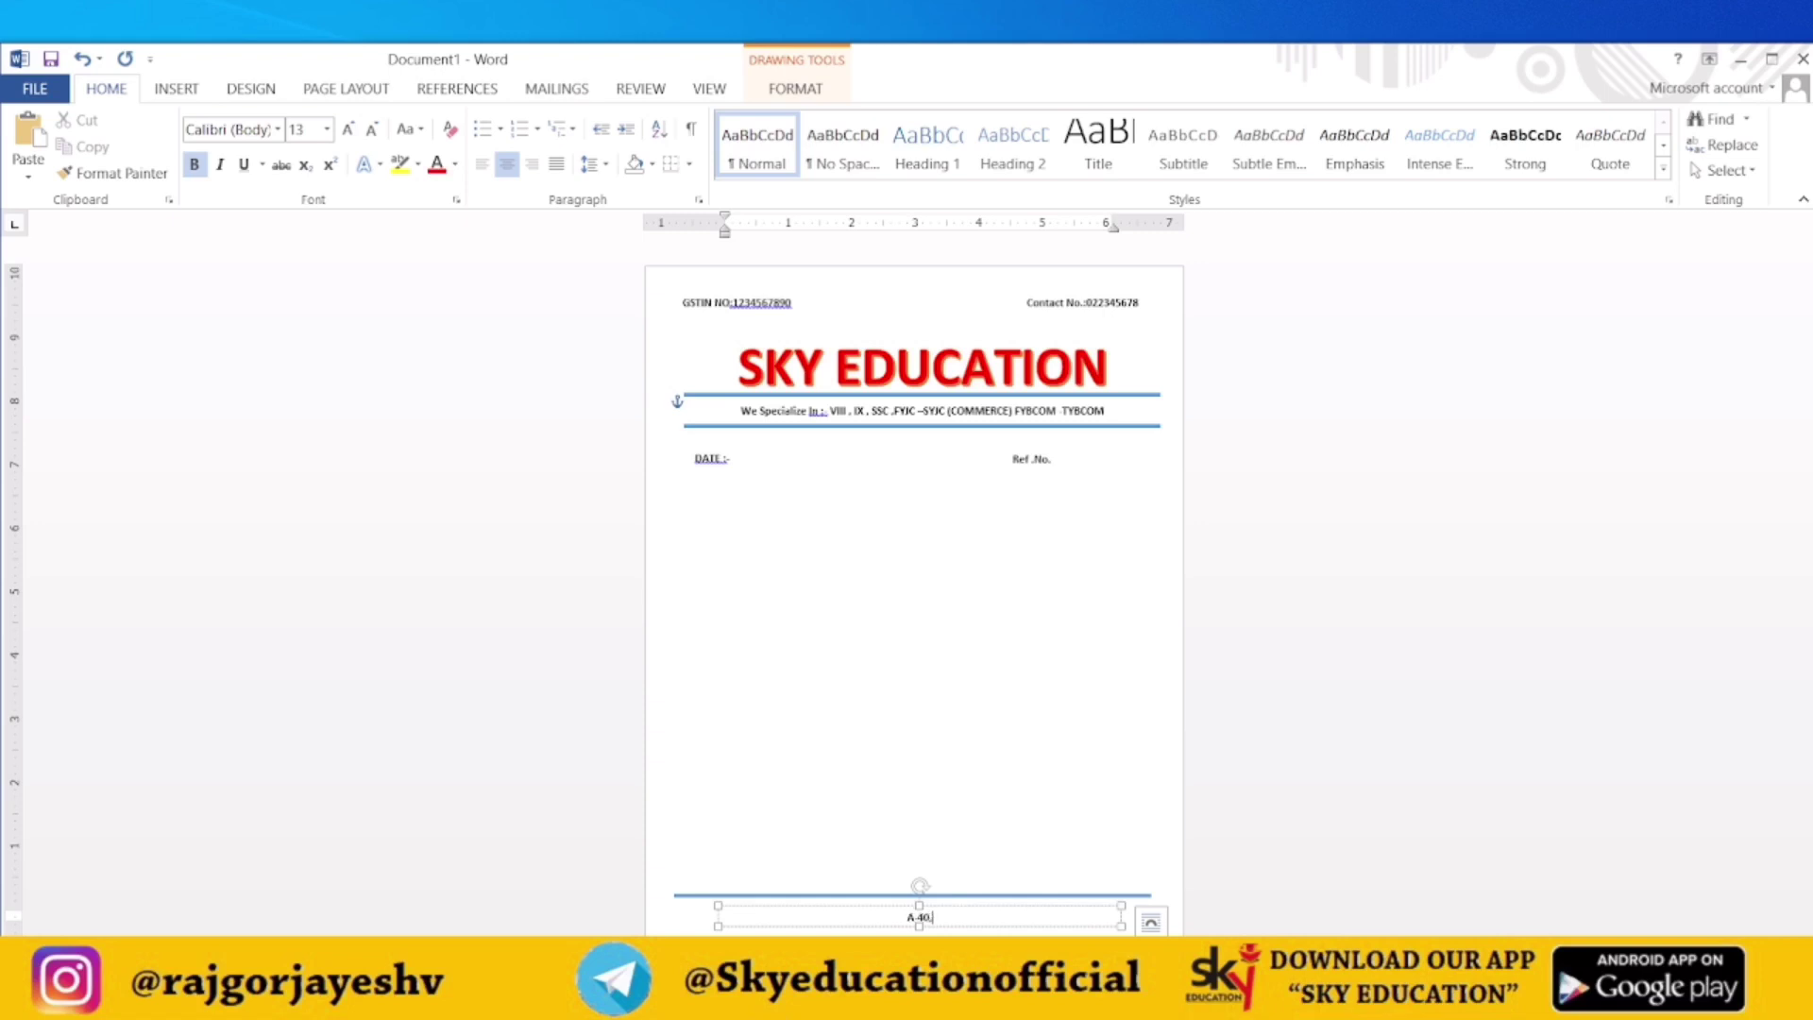
type("AMABADI")
type(" ROAD ,")
type("VASAI (")
type("W")
left_click(1151, 922)
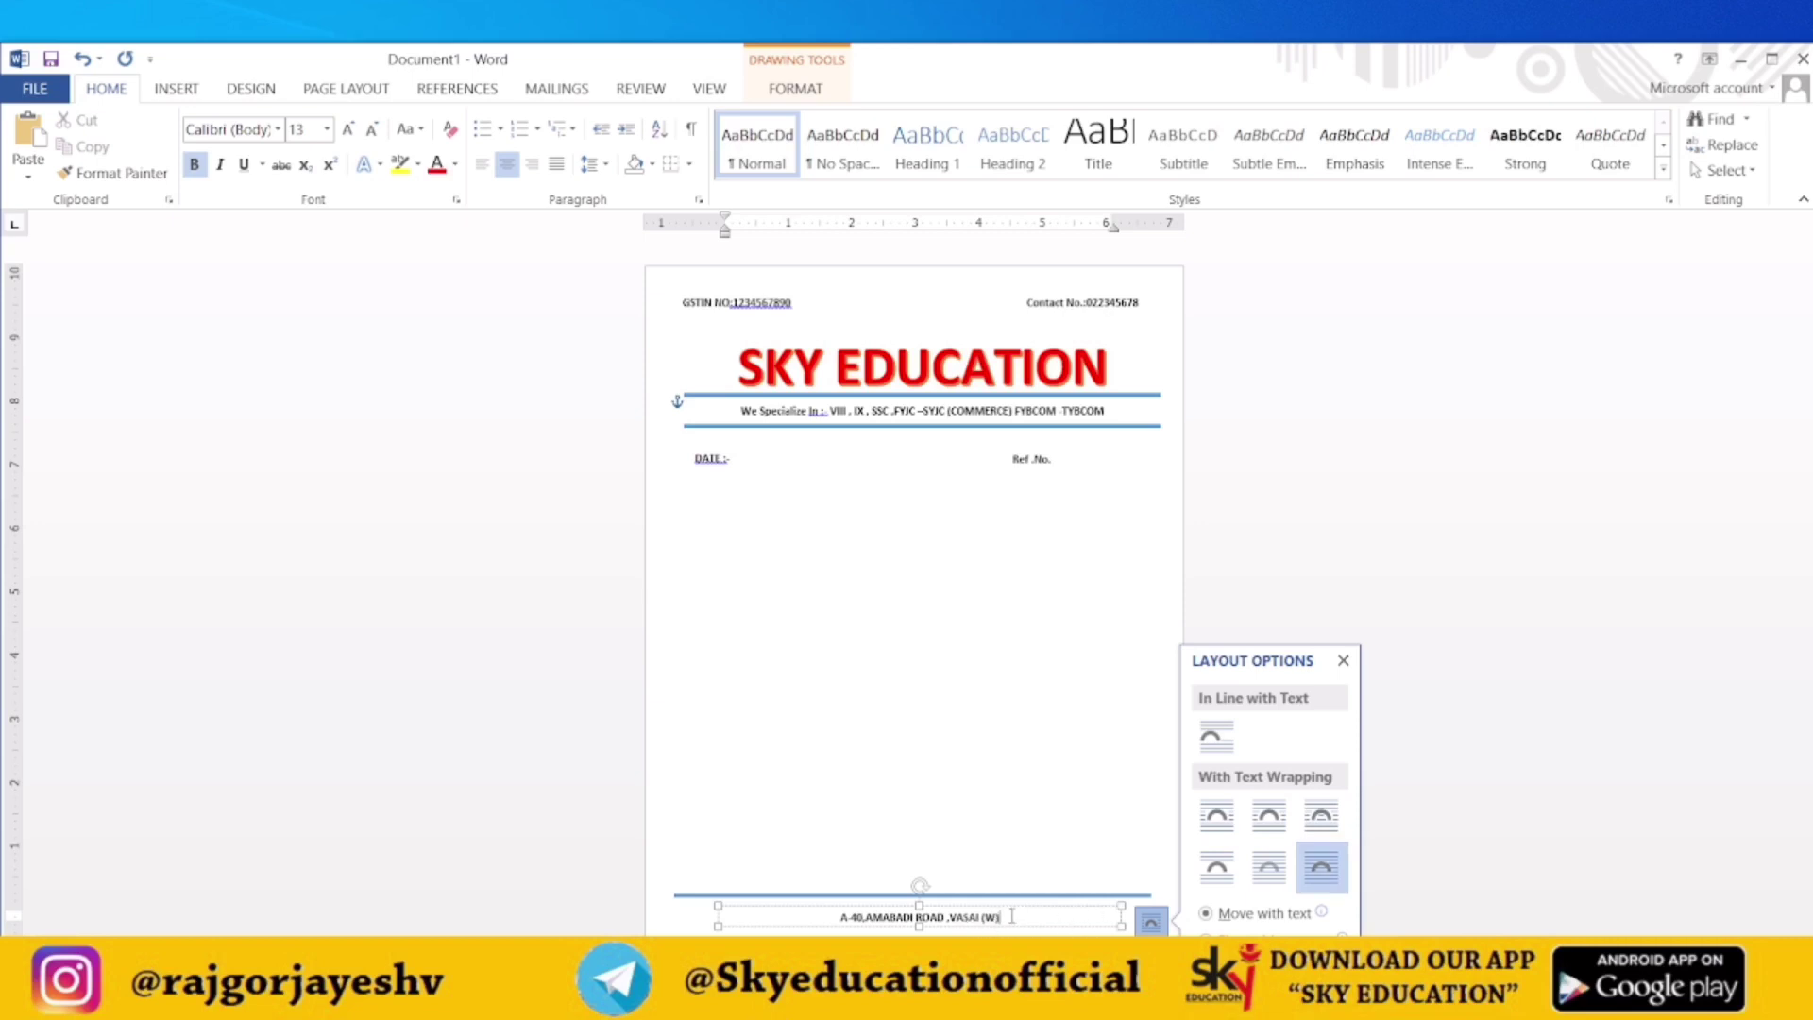
left_click(1343, 661)
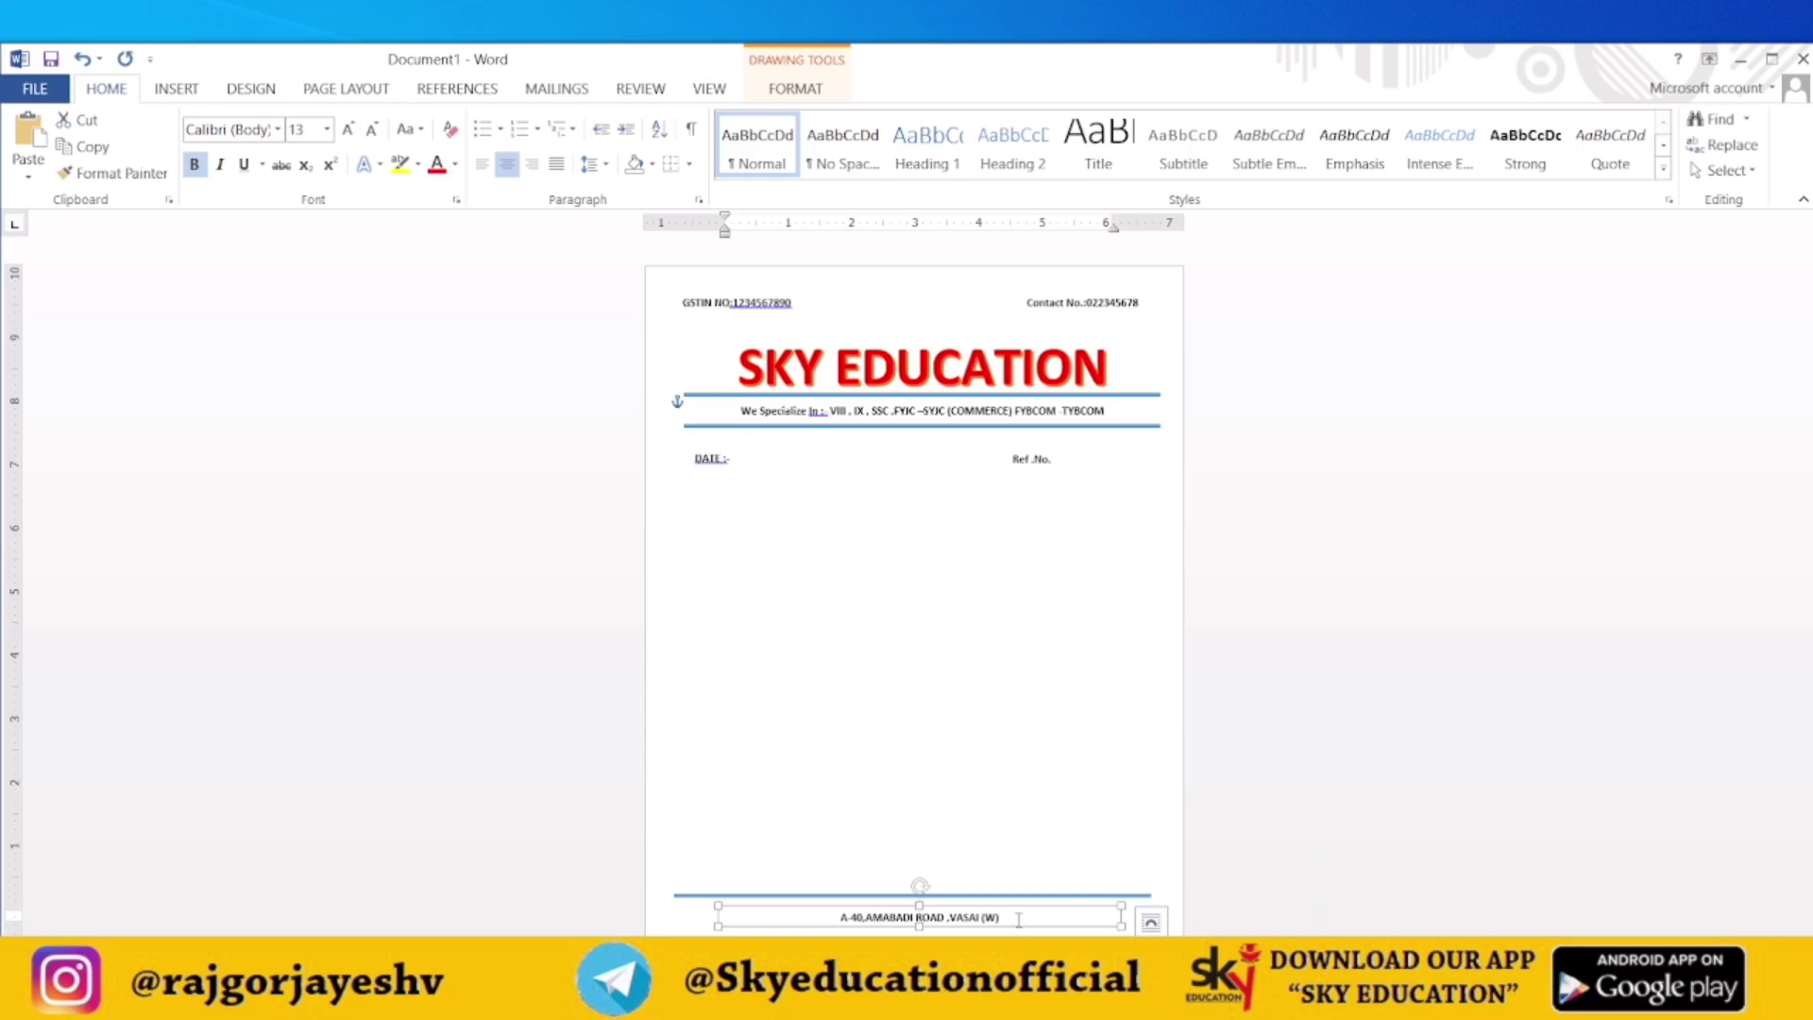
Step: Enlarge the footer address to 17 pt and make it bold
left_click_drag(1019, 919, 842, 919)
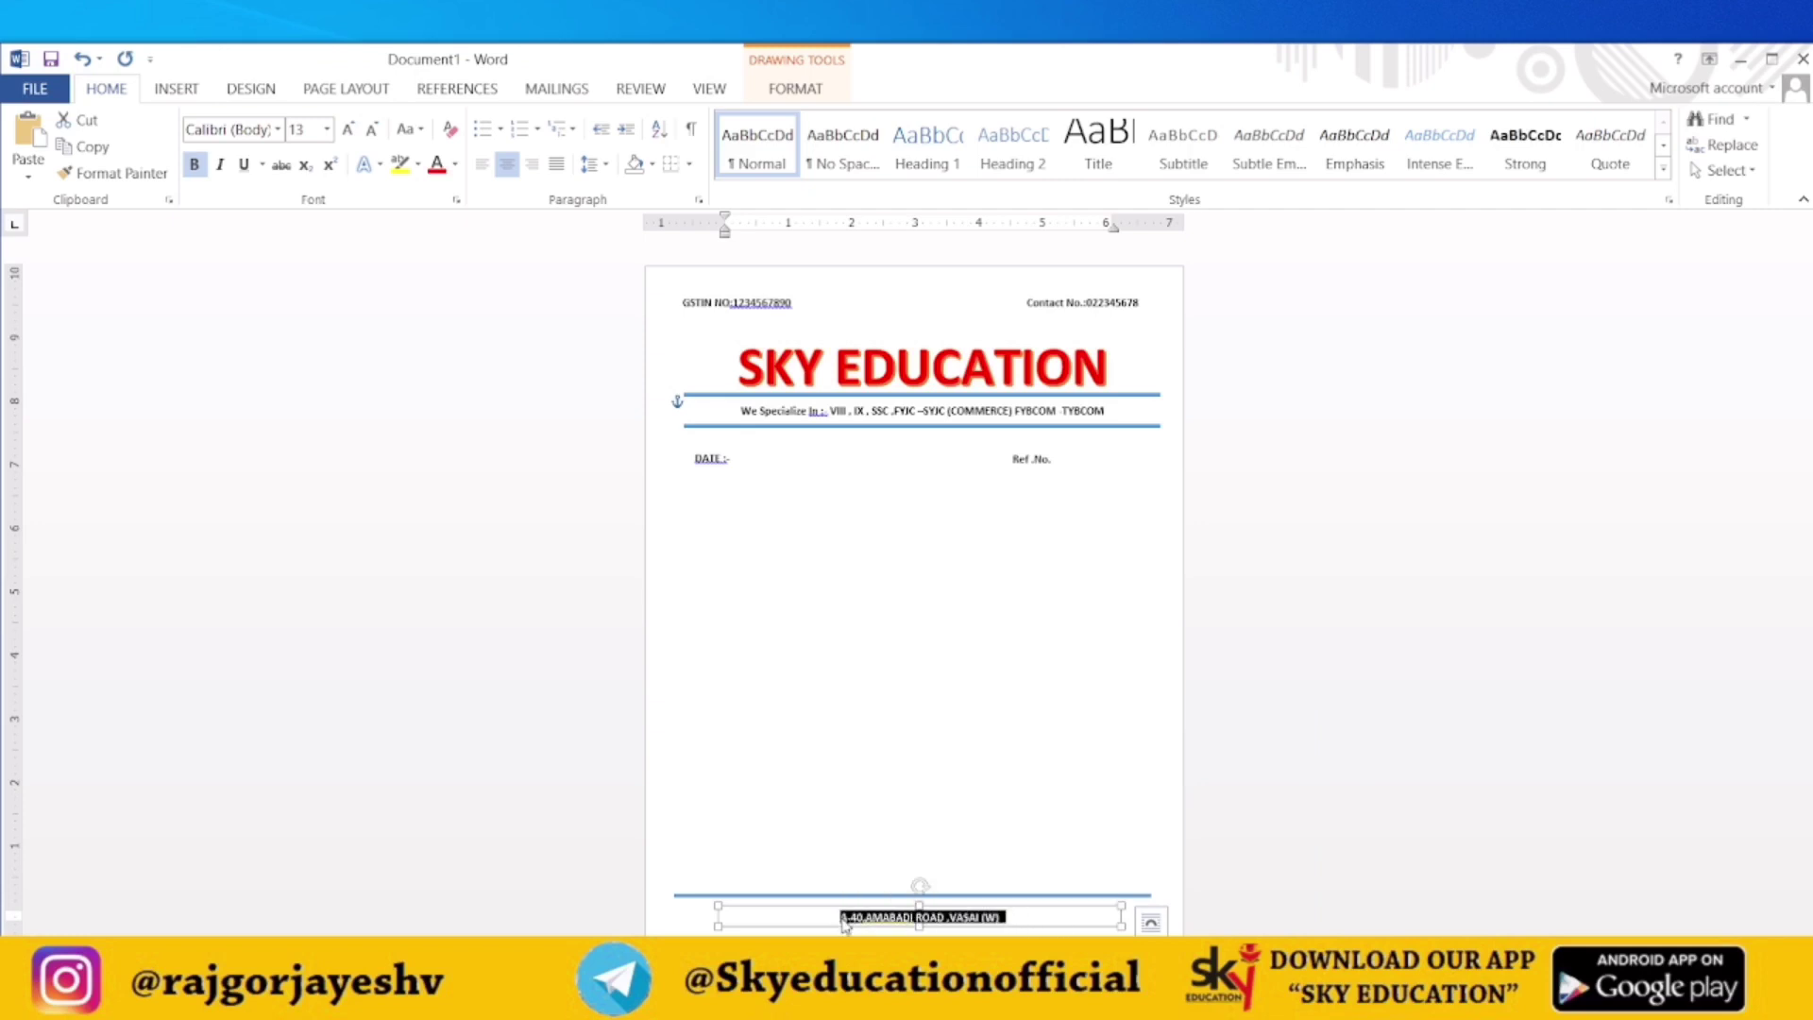
key("ctrl+b")
key("ctrl+bracketright")
key("ctrl+bracketright")
key("ctrl+bracketright")
key("ctrl+bracketright")
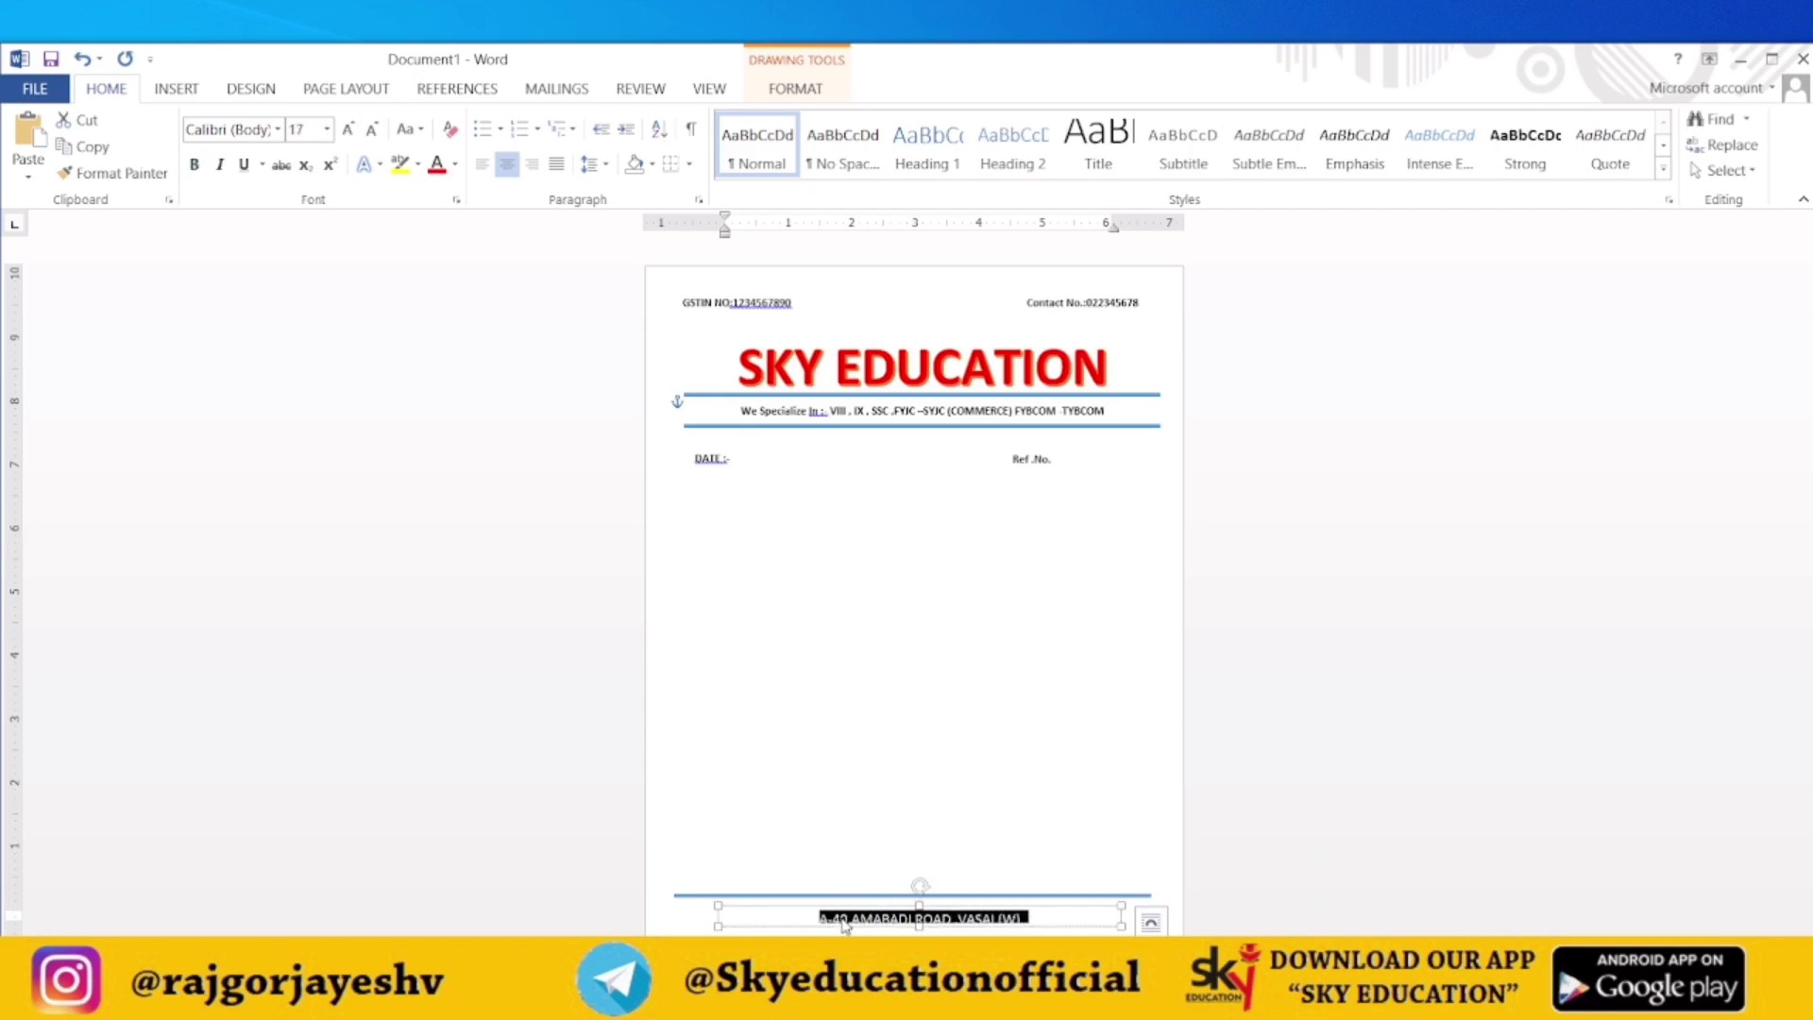
left_click(924, 928)
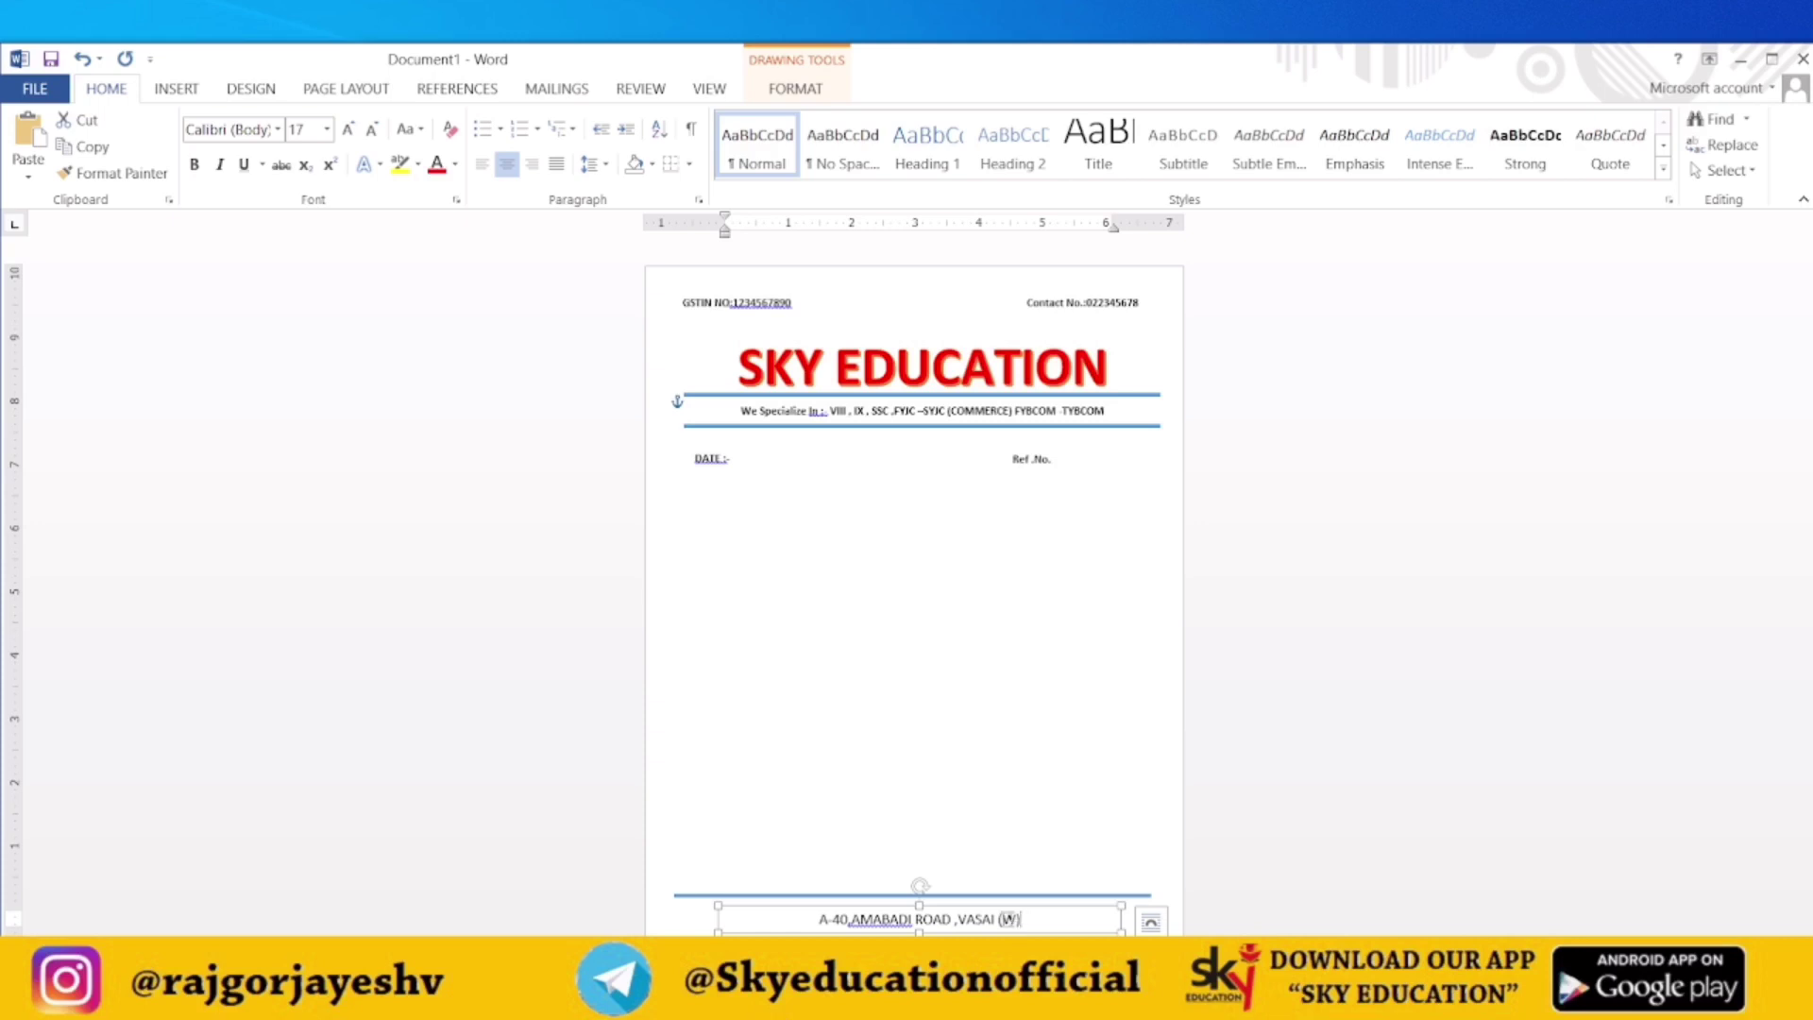
left_click_drag(1027, 919, 820, 920)
key("ctrl+b")
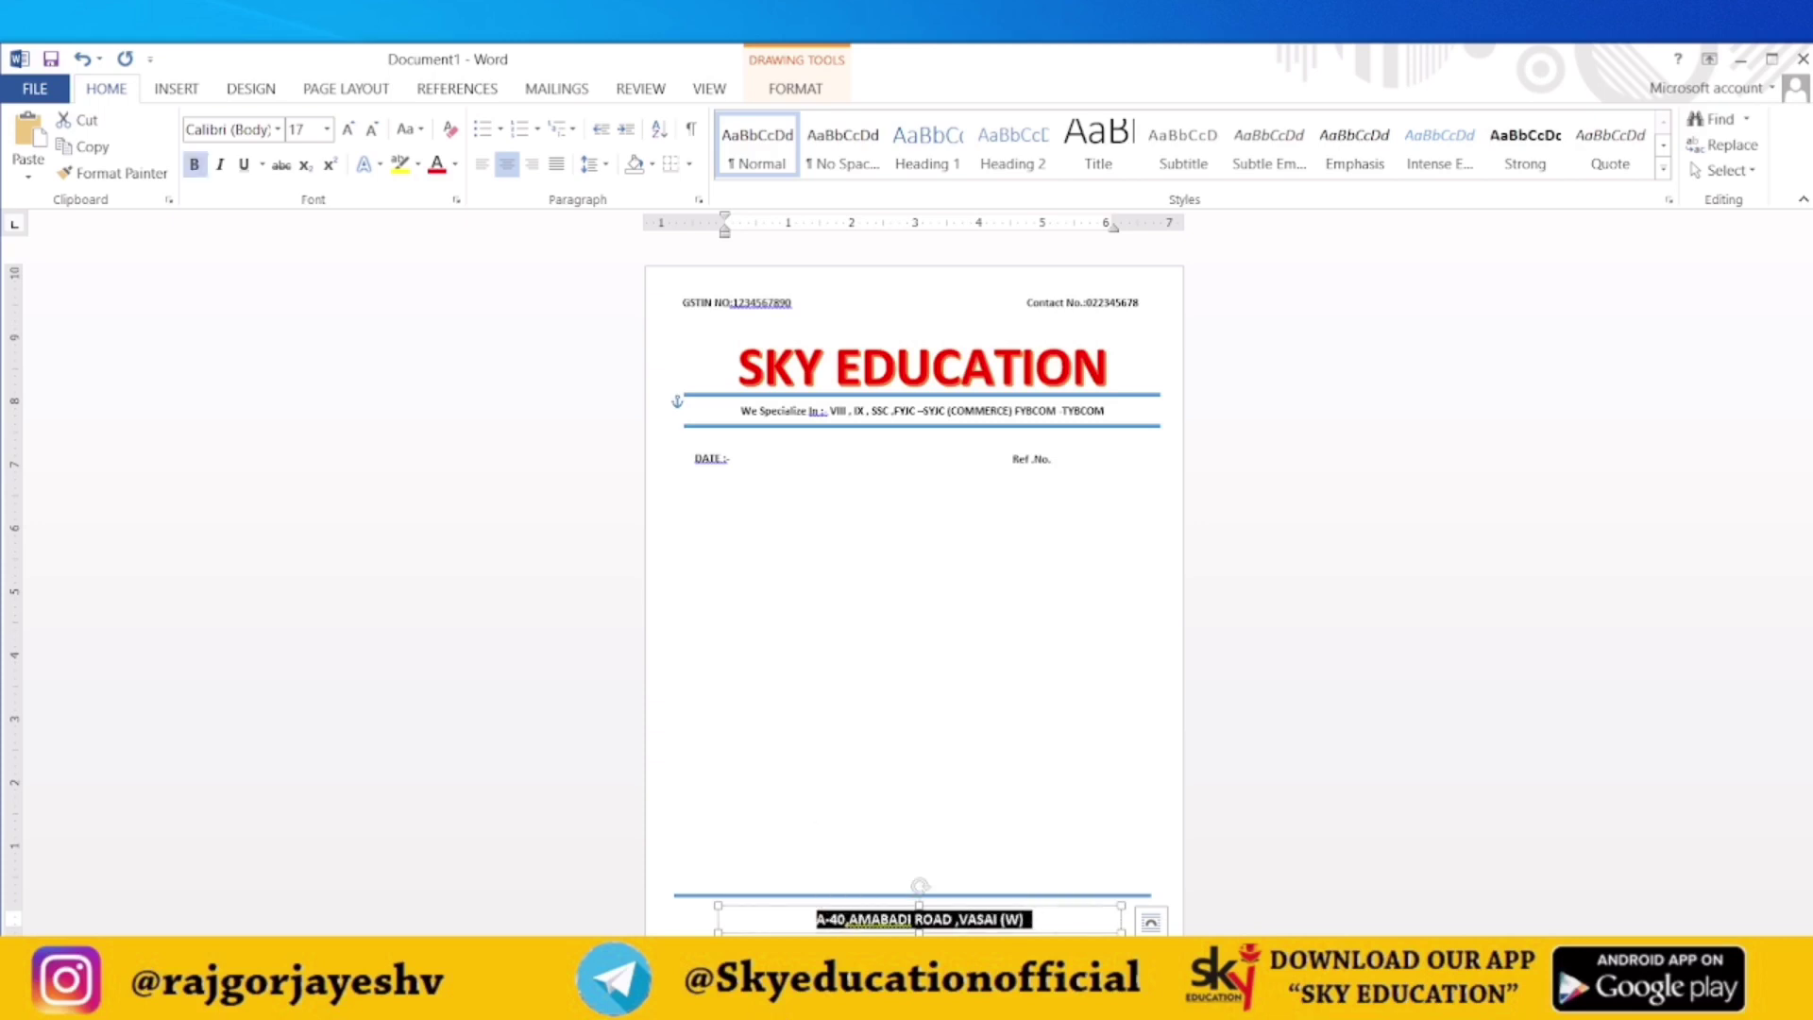
left_click(1185, 742)
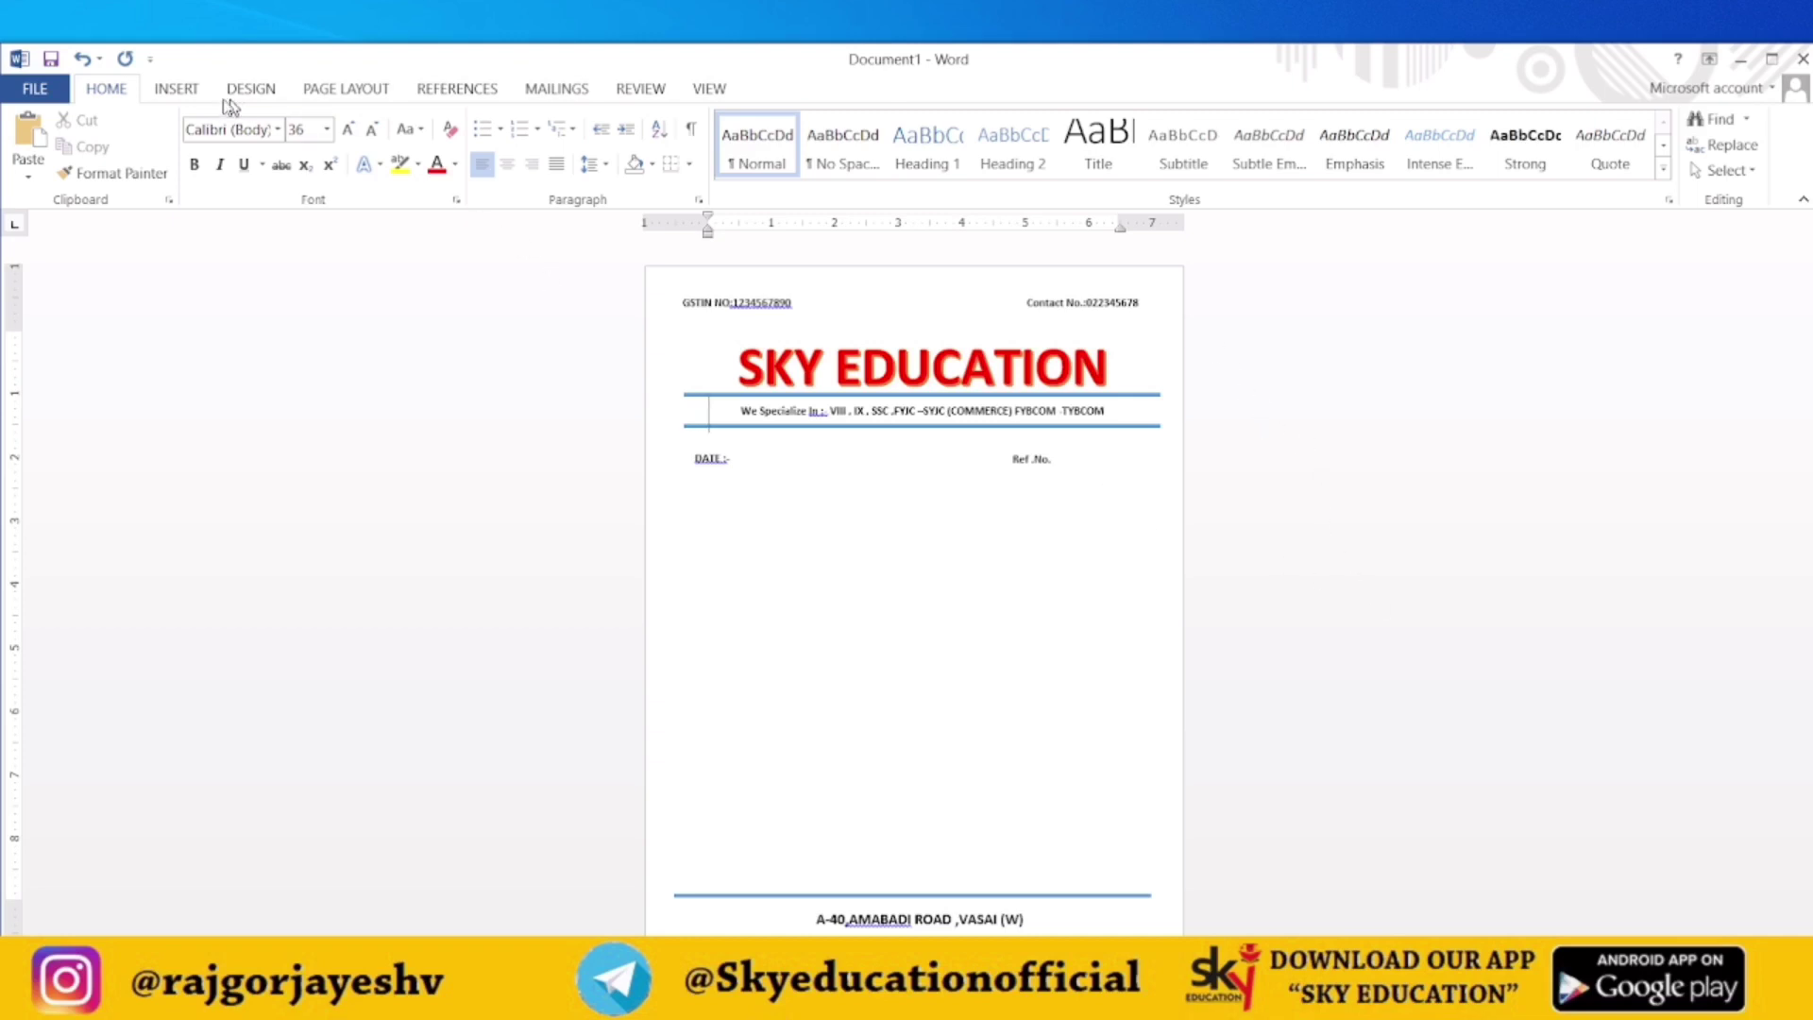
Step: Draw a Rectangle shape from the page's top-left to bottom-right corner, about 10.67" × 8.24"
left_click(193, 94)
left_click(342, 178)
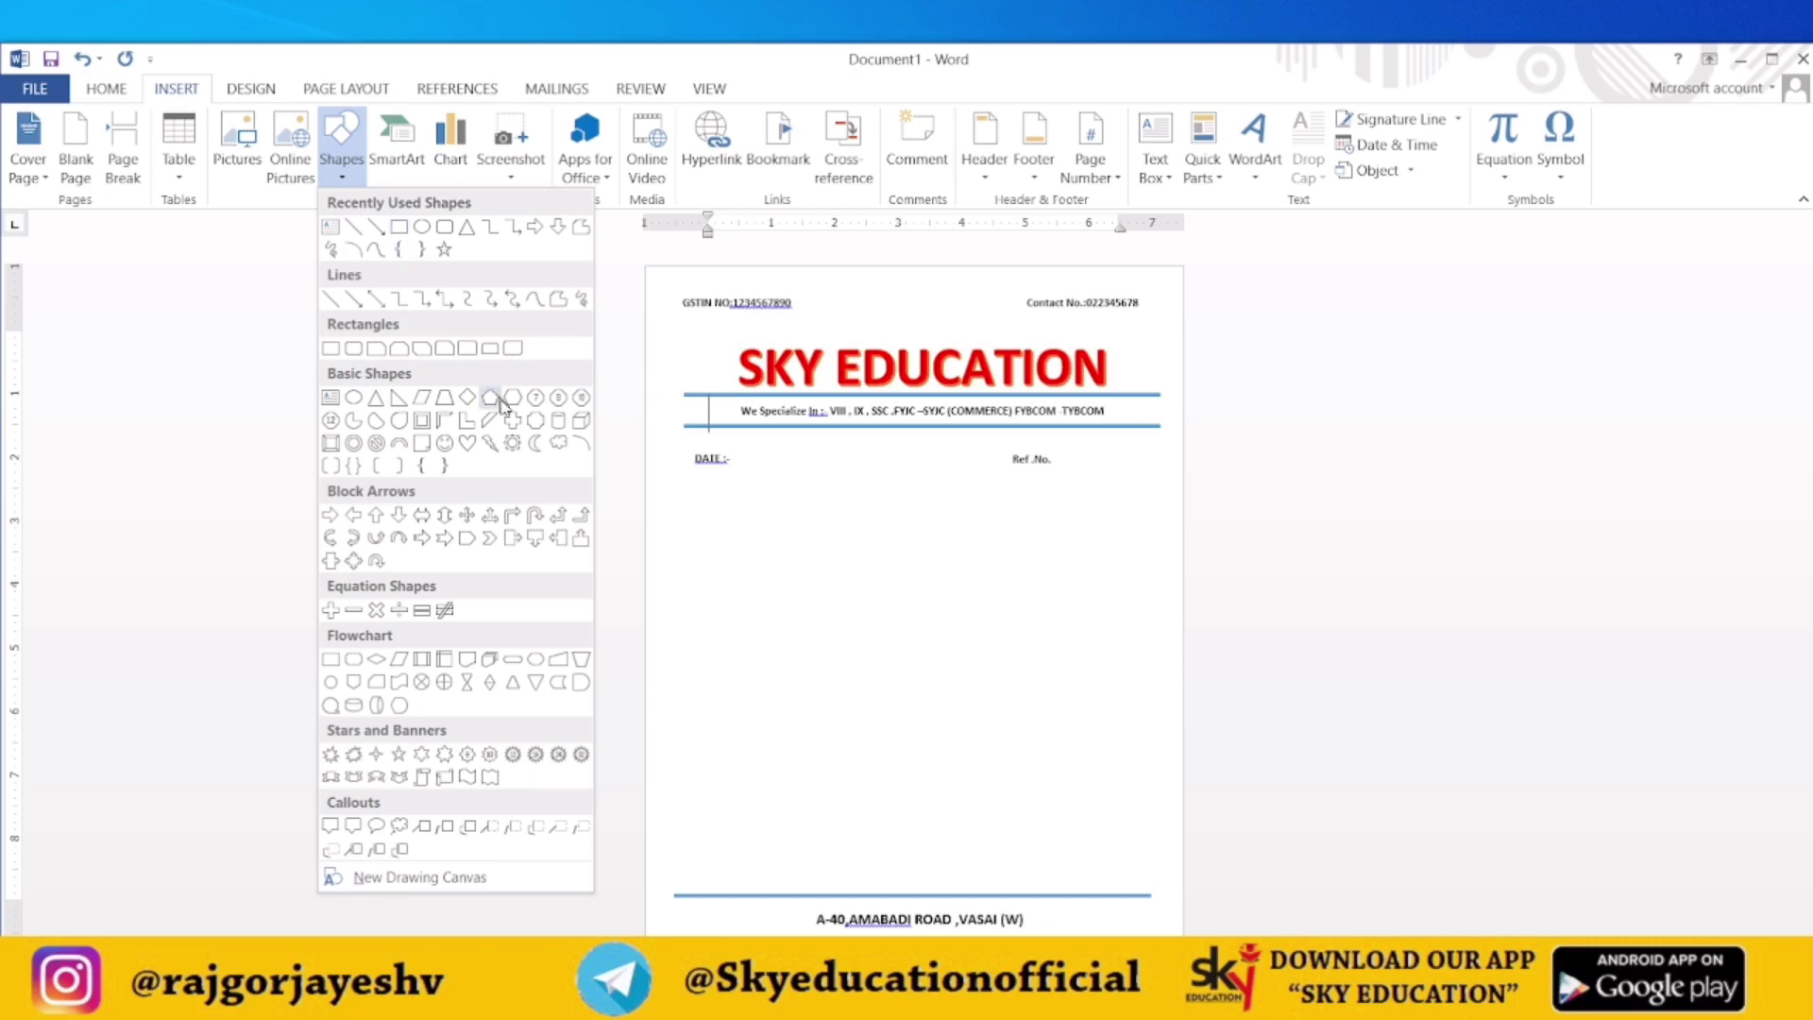
left_click(1228, 553)
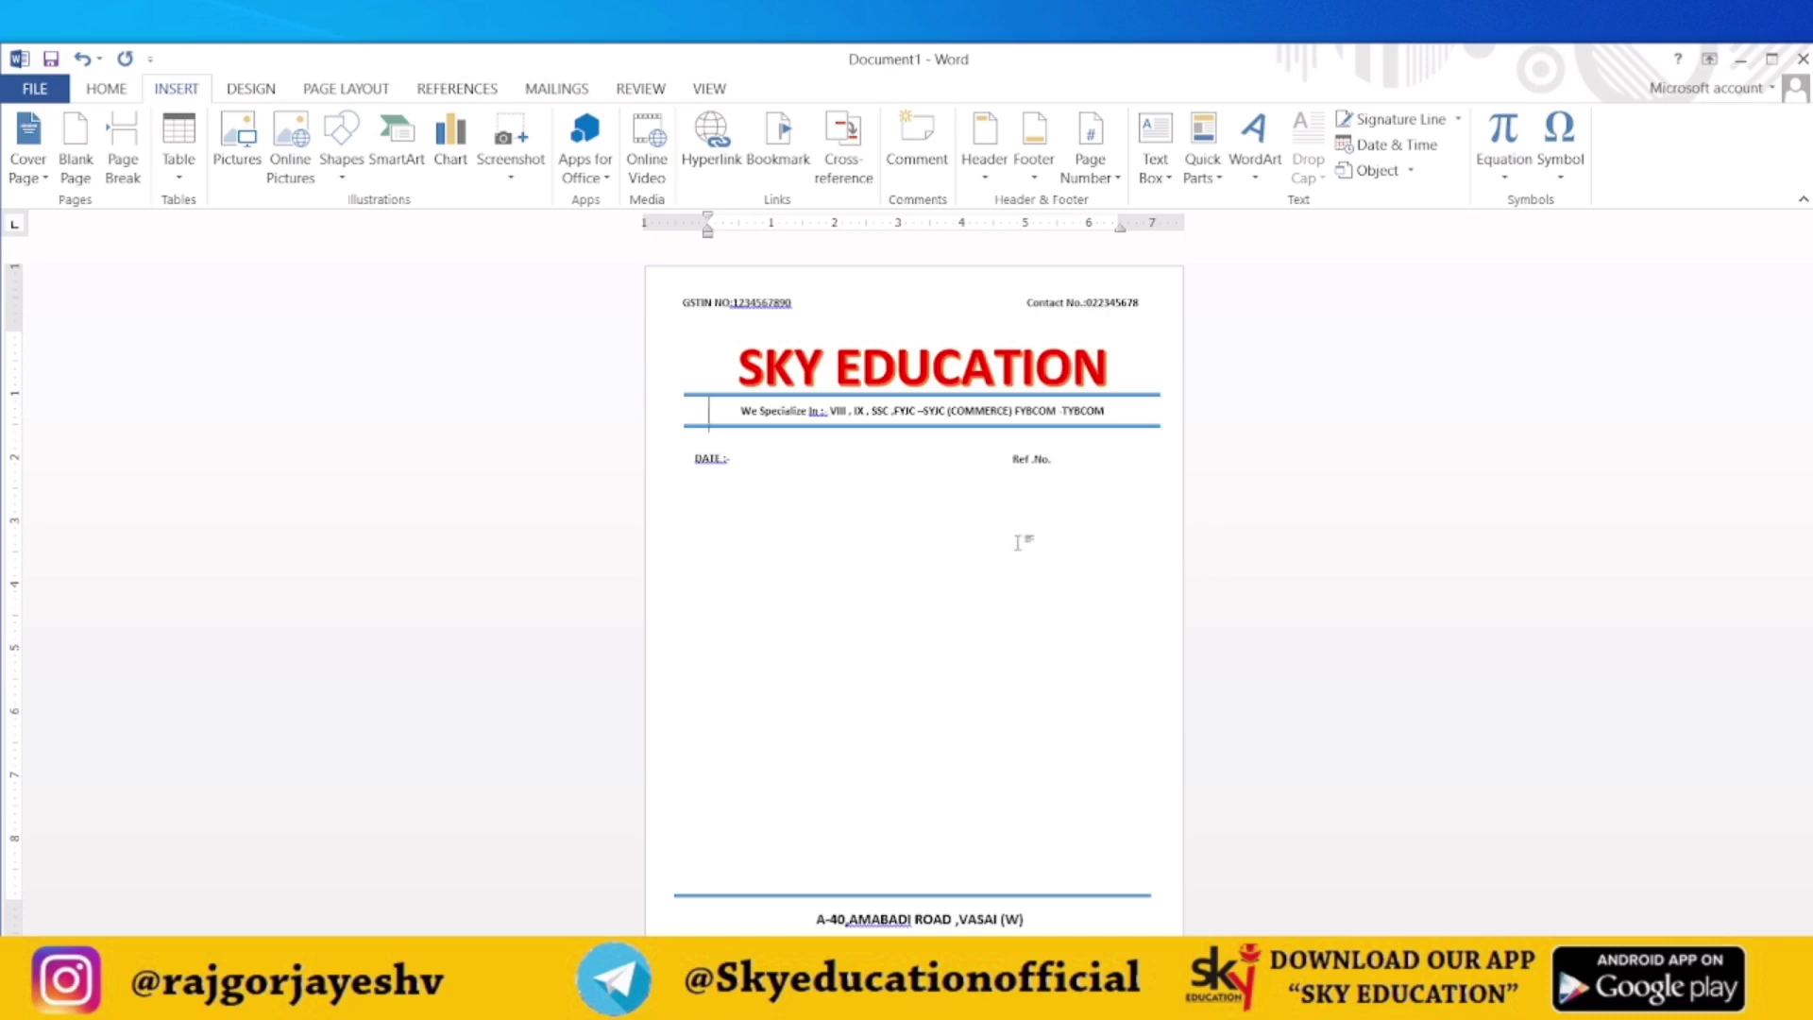
left_click(354, 178)
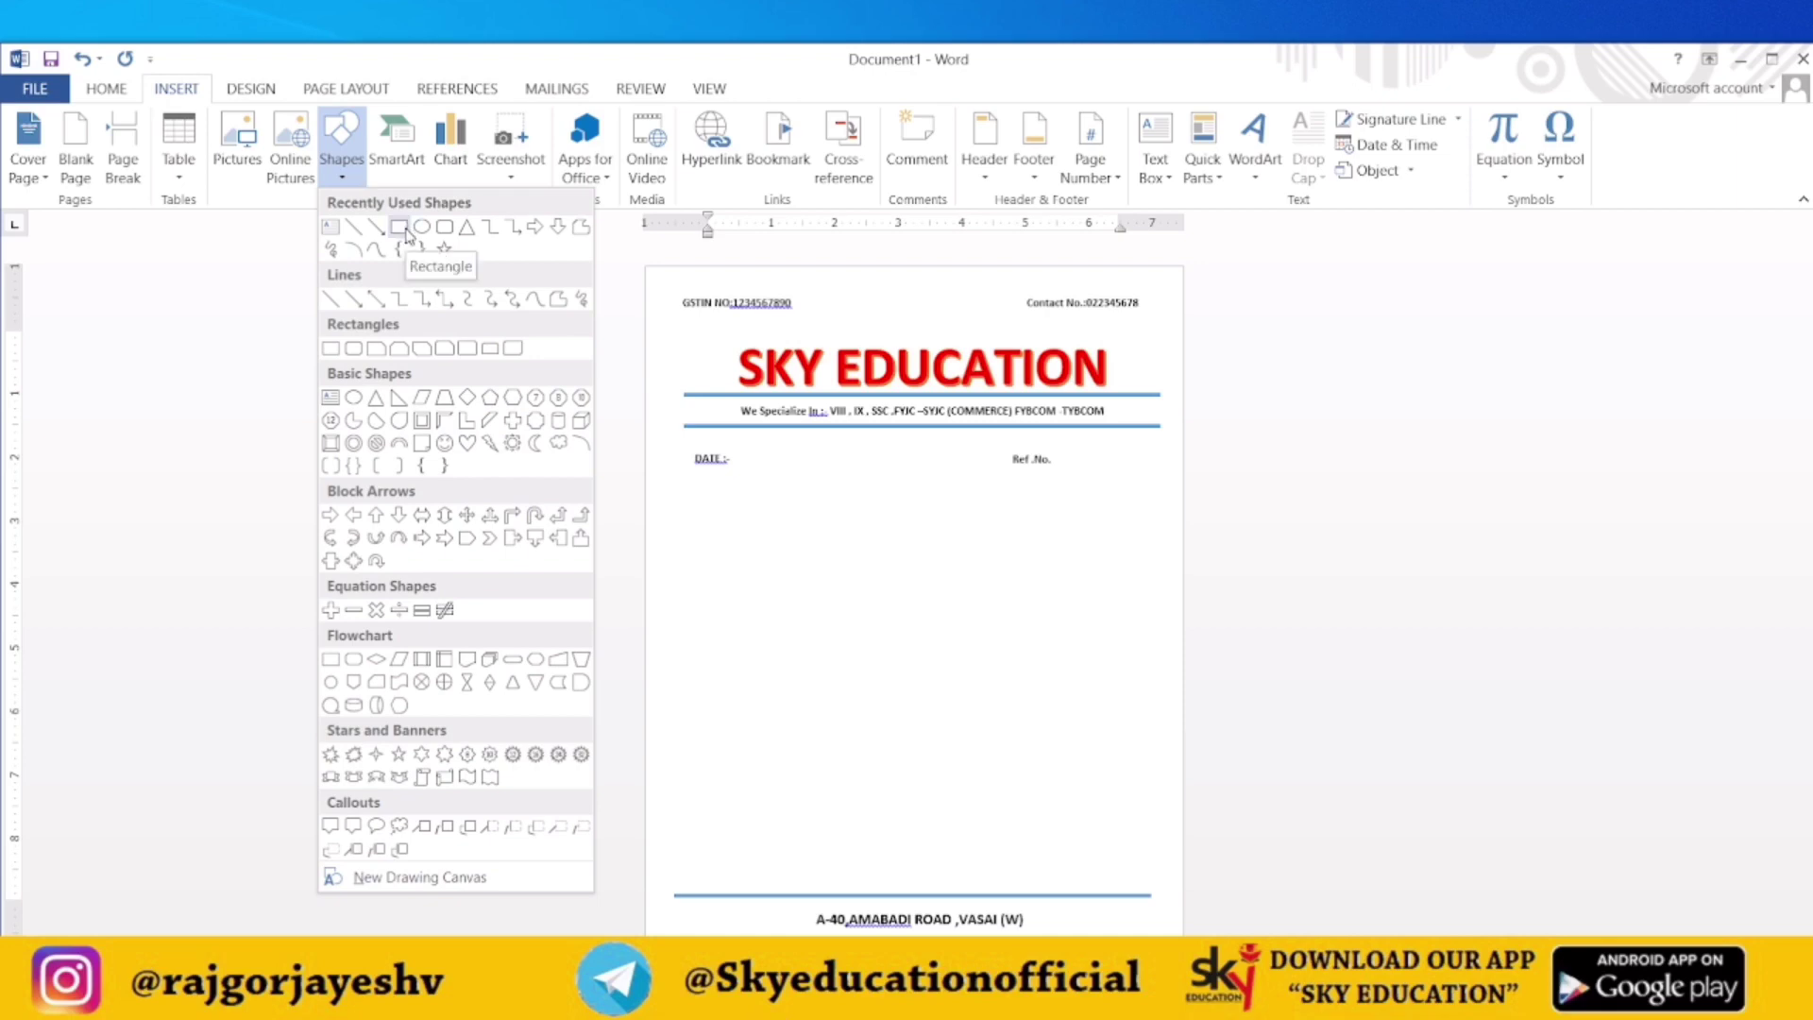
left_click(400, 235)
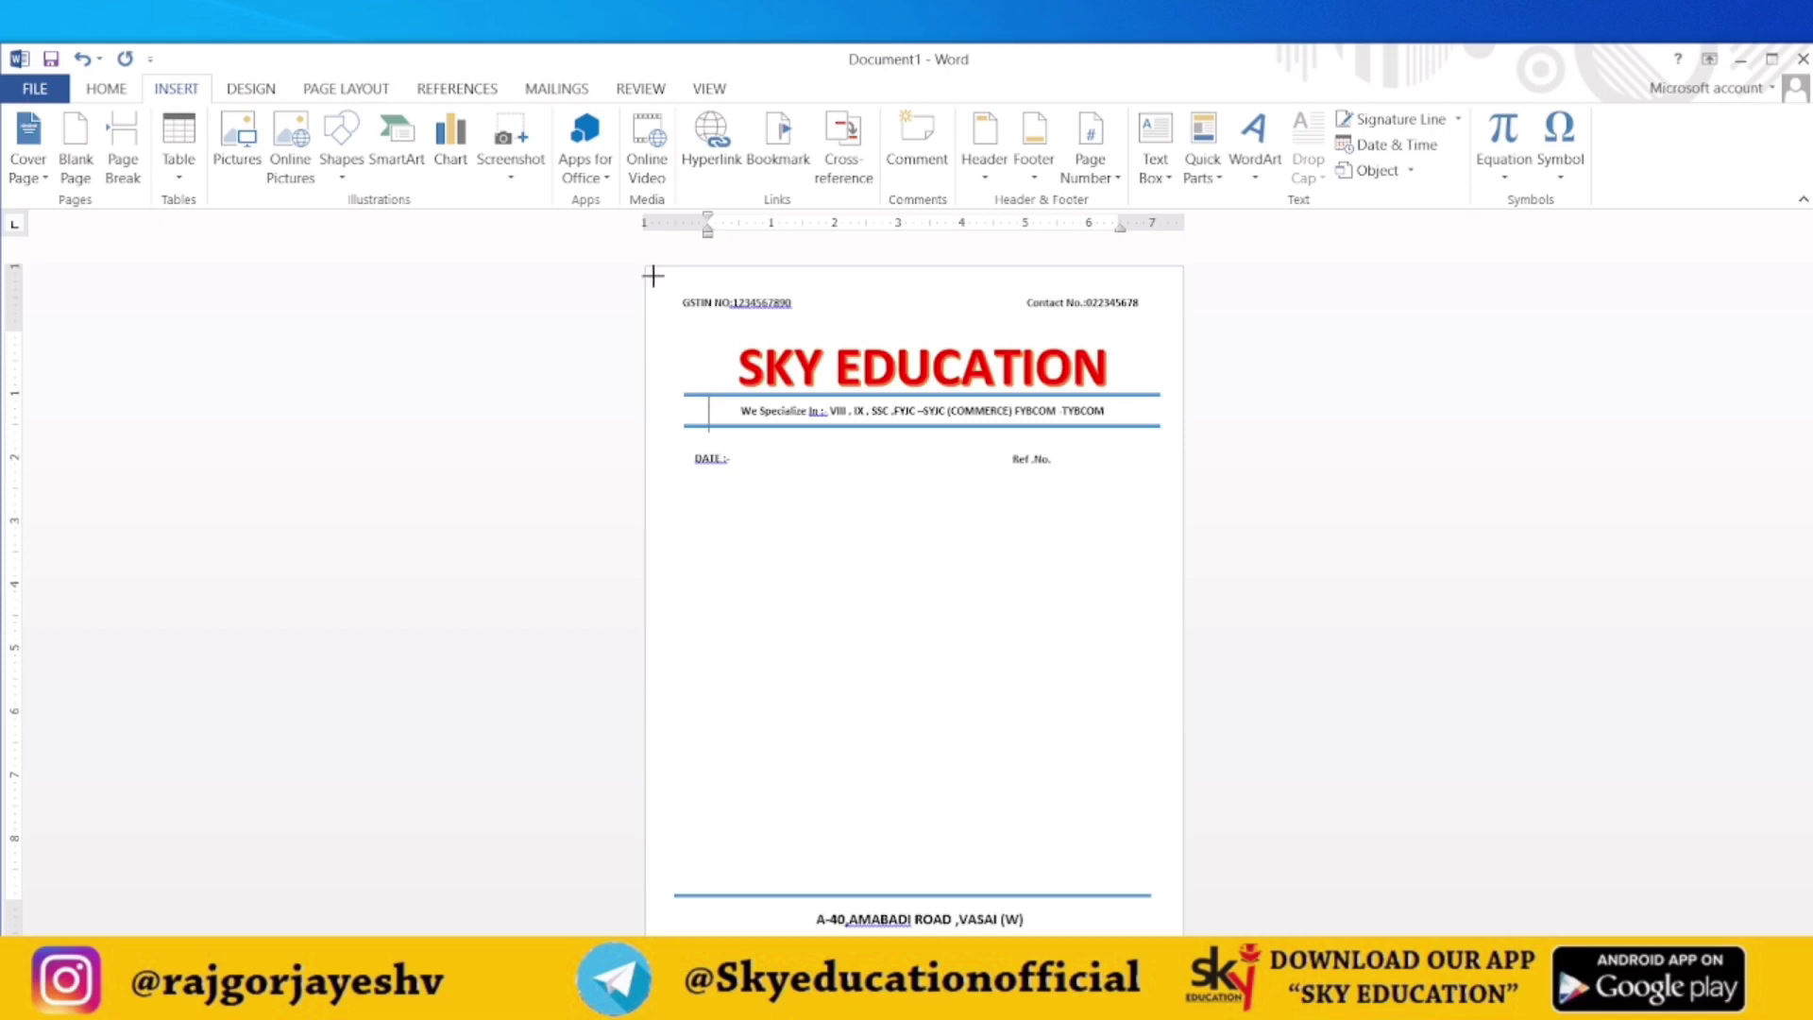
mouse_move(655, 276)
left_mouse_down()
mouse_move(1184, 918)
mouse_move(1177, 935)
left_mouse_up()
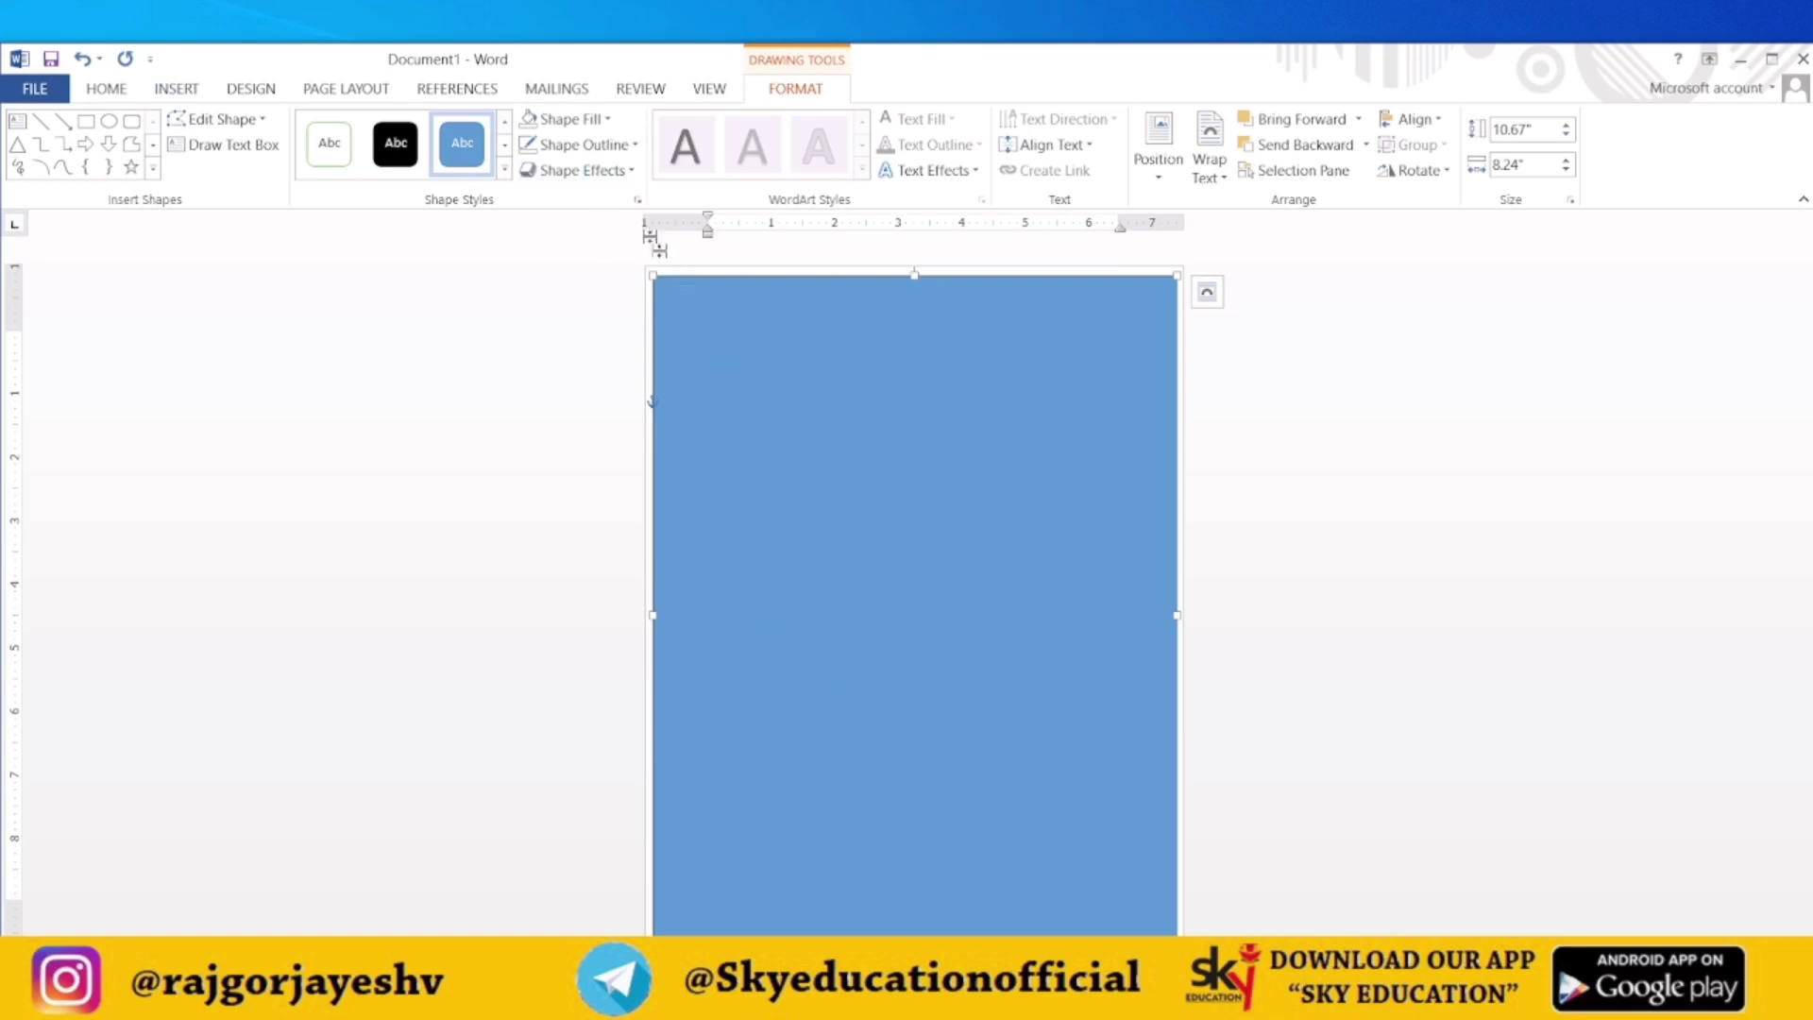
Step: Give the page rectangle No Fill and a 4½ pt outline weight
left_click(567, 119)
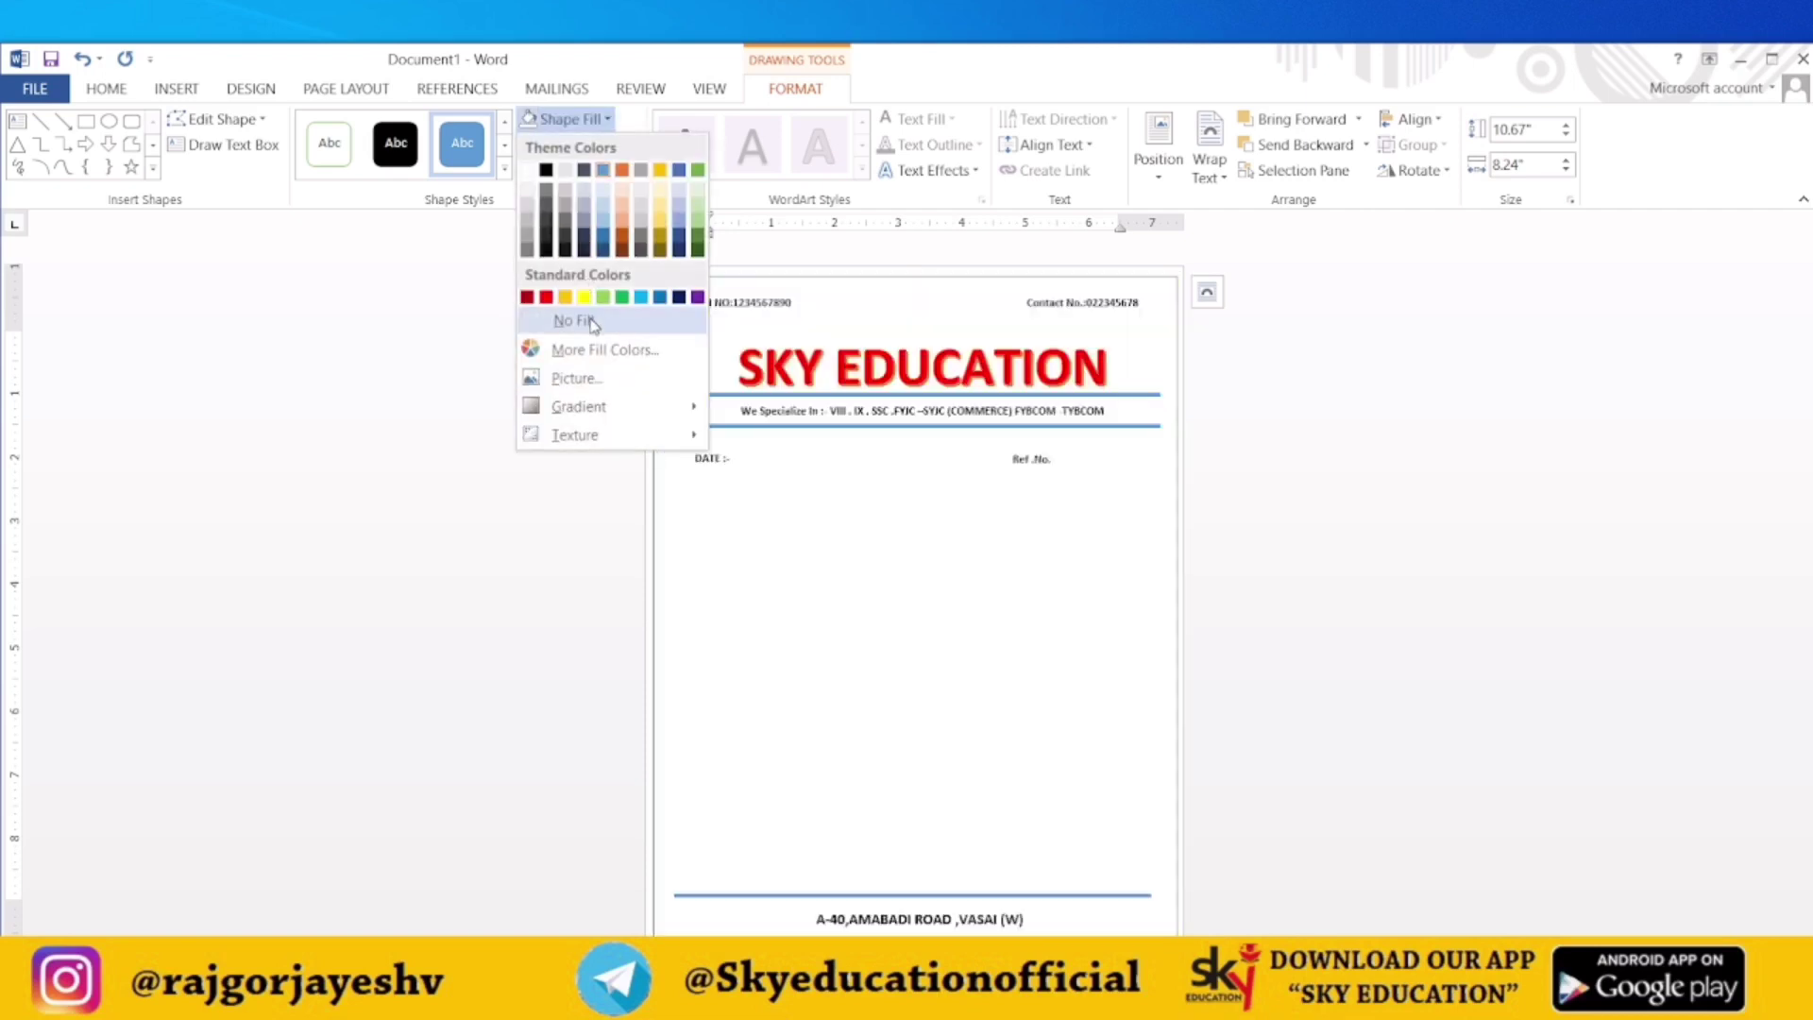
left_click(571, 321)
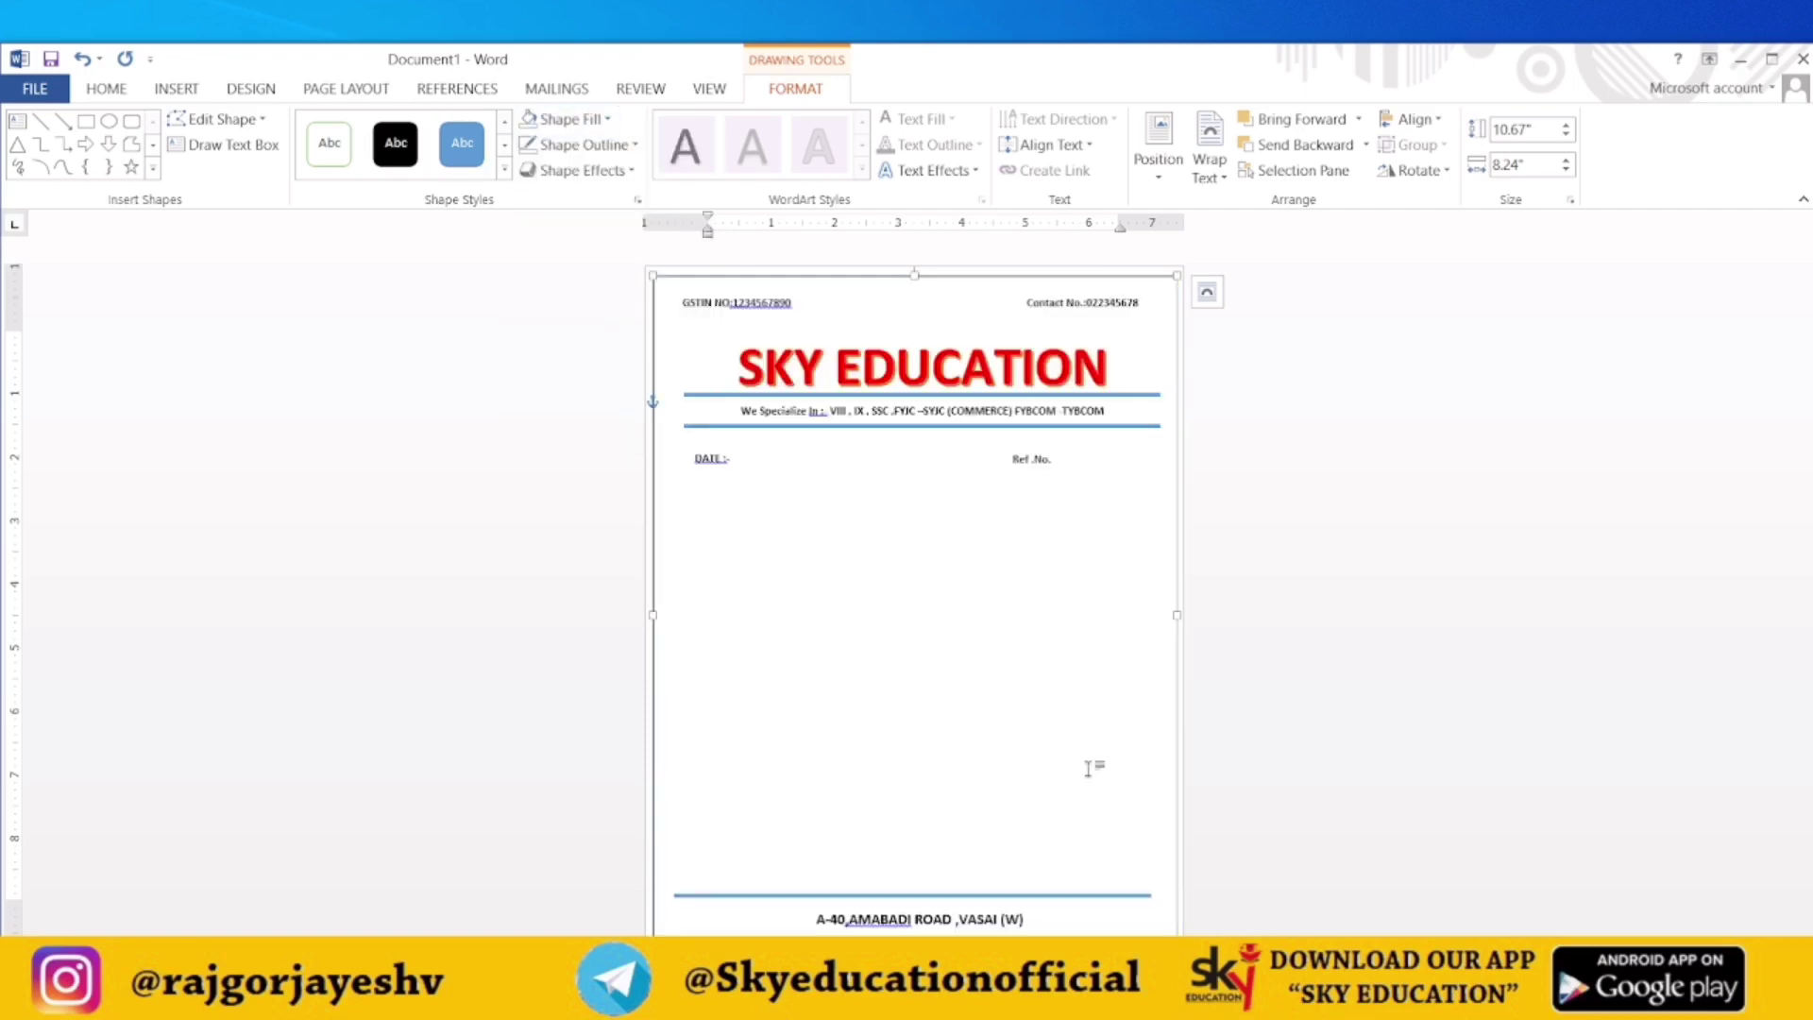
left_click(628, 147)
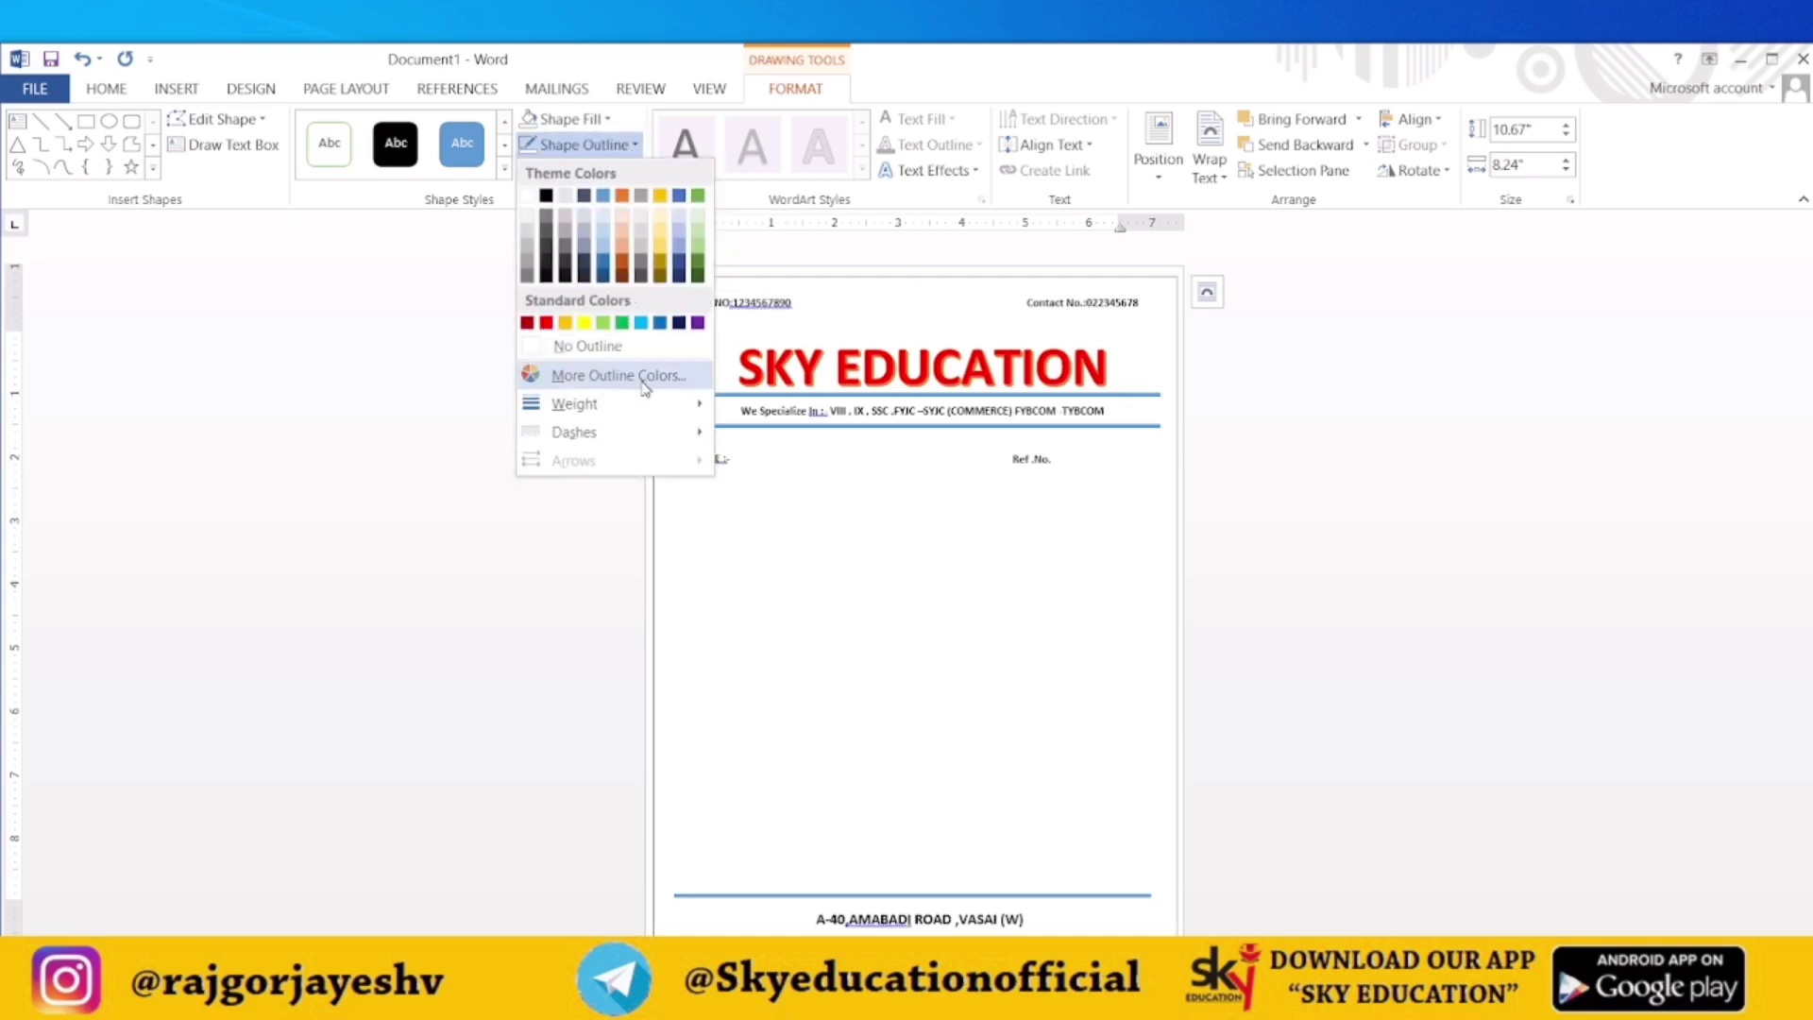
mouse_move(575, 405)
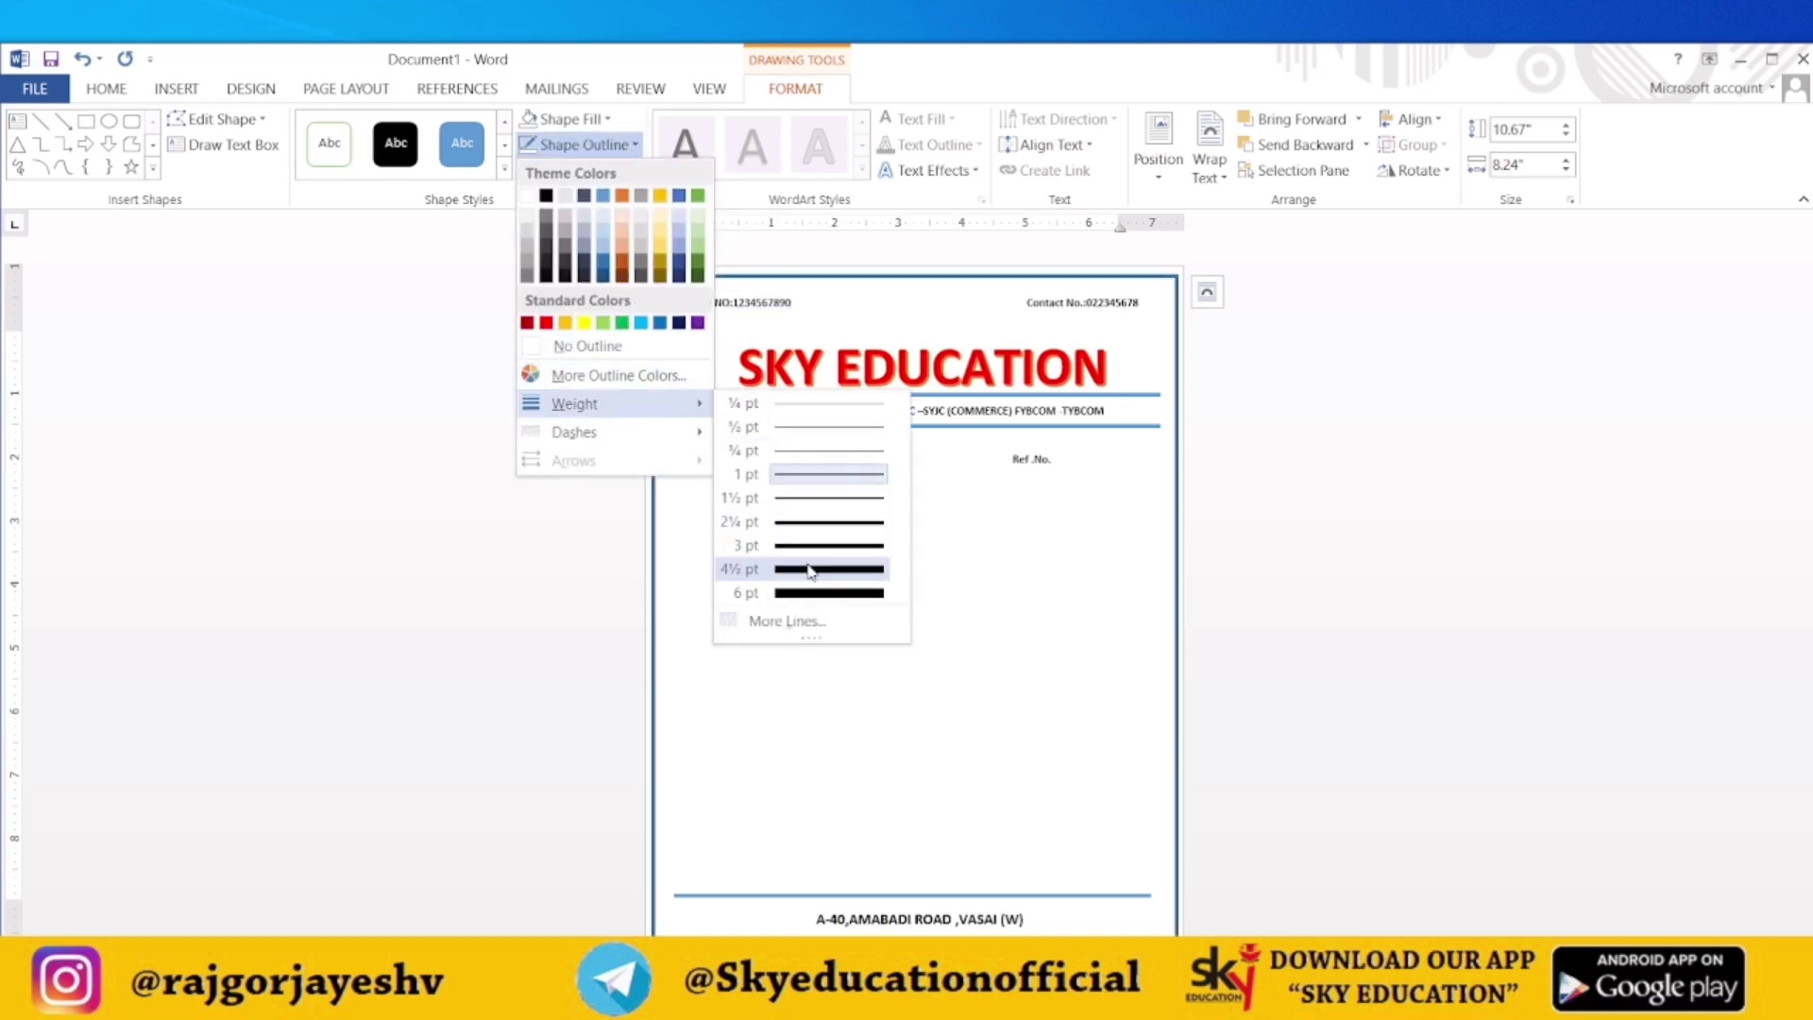
left_click(810, 569)
left_click(1275, 581)
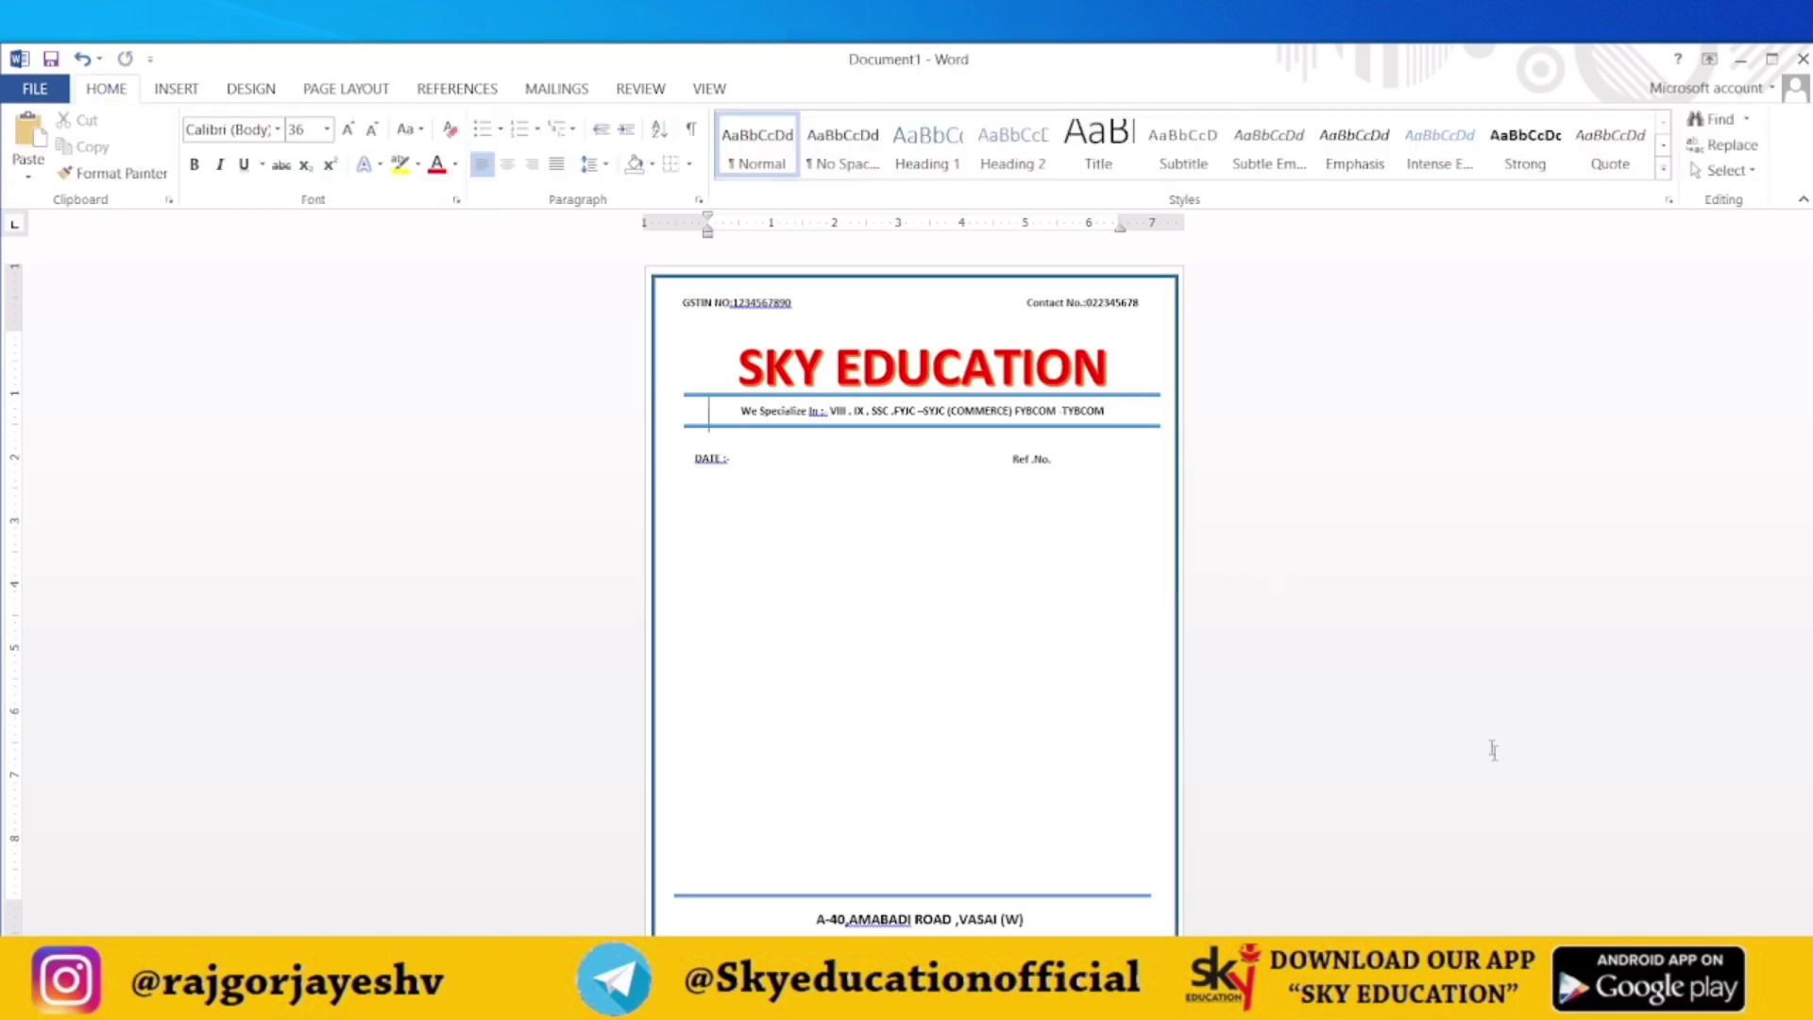
scroll(914, 585, "up", 1)
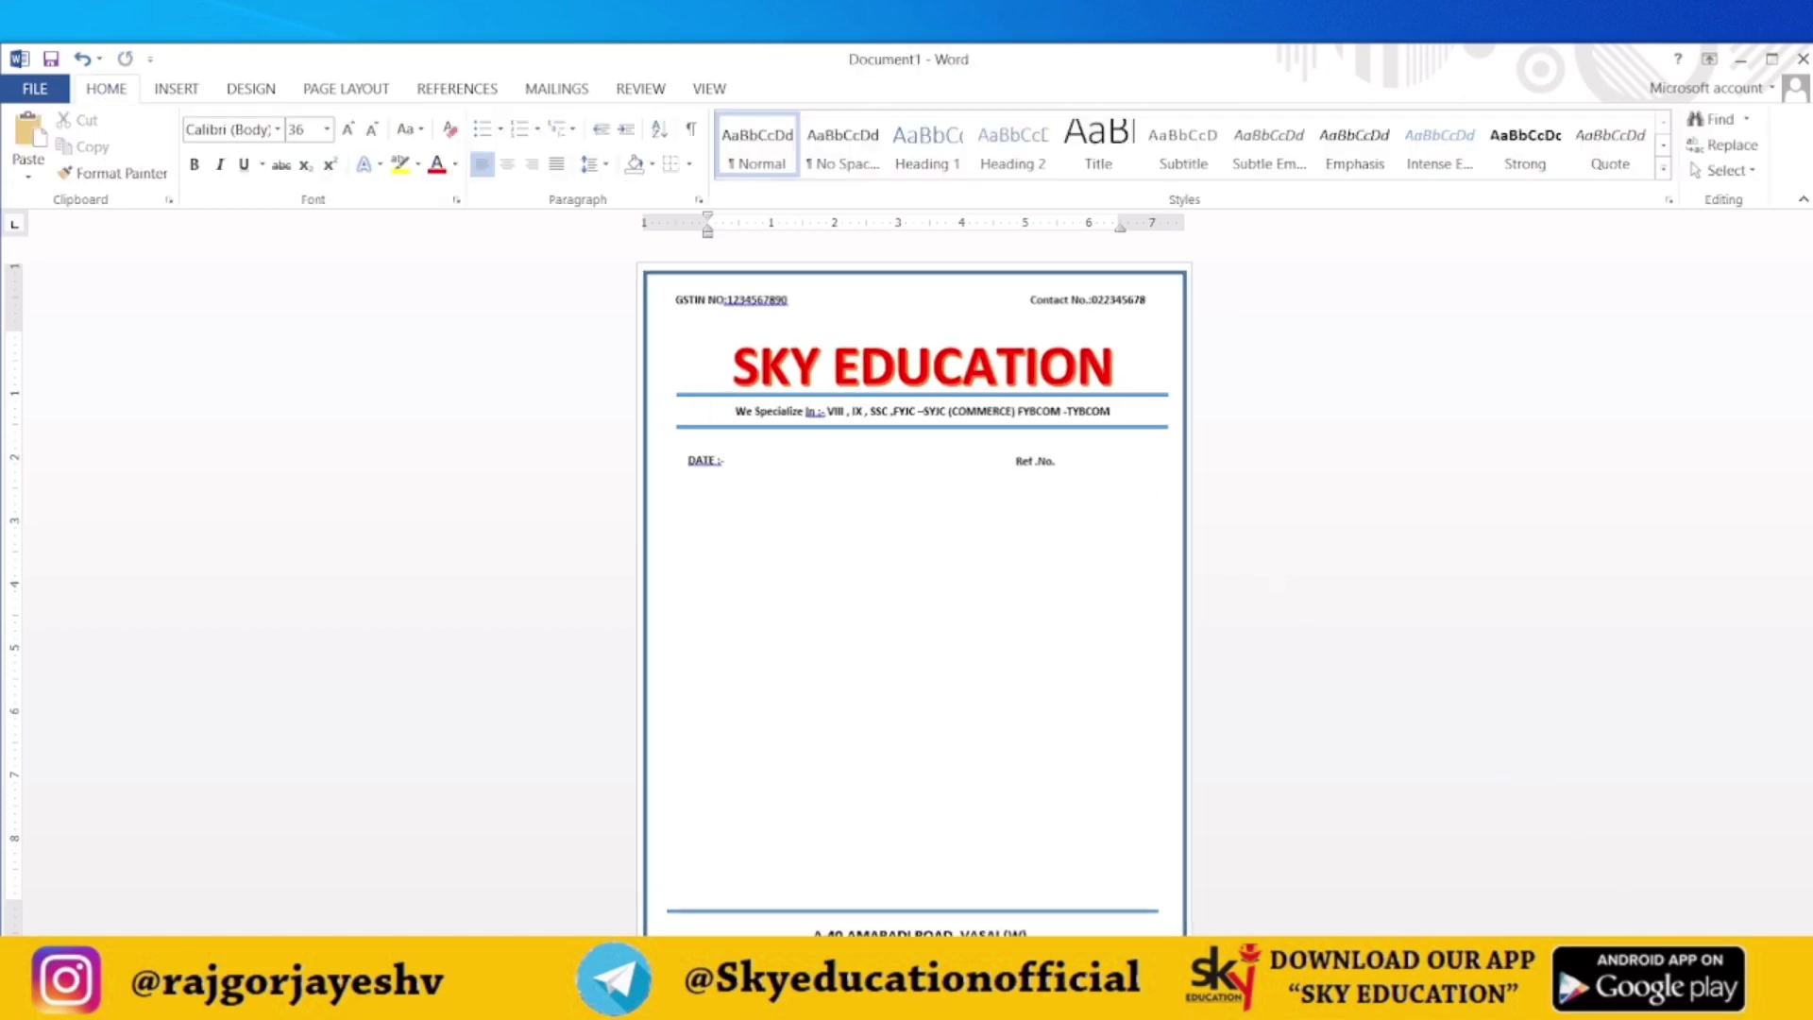
scroll(914, 586, "up", 1)
scroll(915, 586, "up", 1)
scroll(914, 586, "up", 1)
scroll(915, 586, "down", 1)
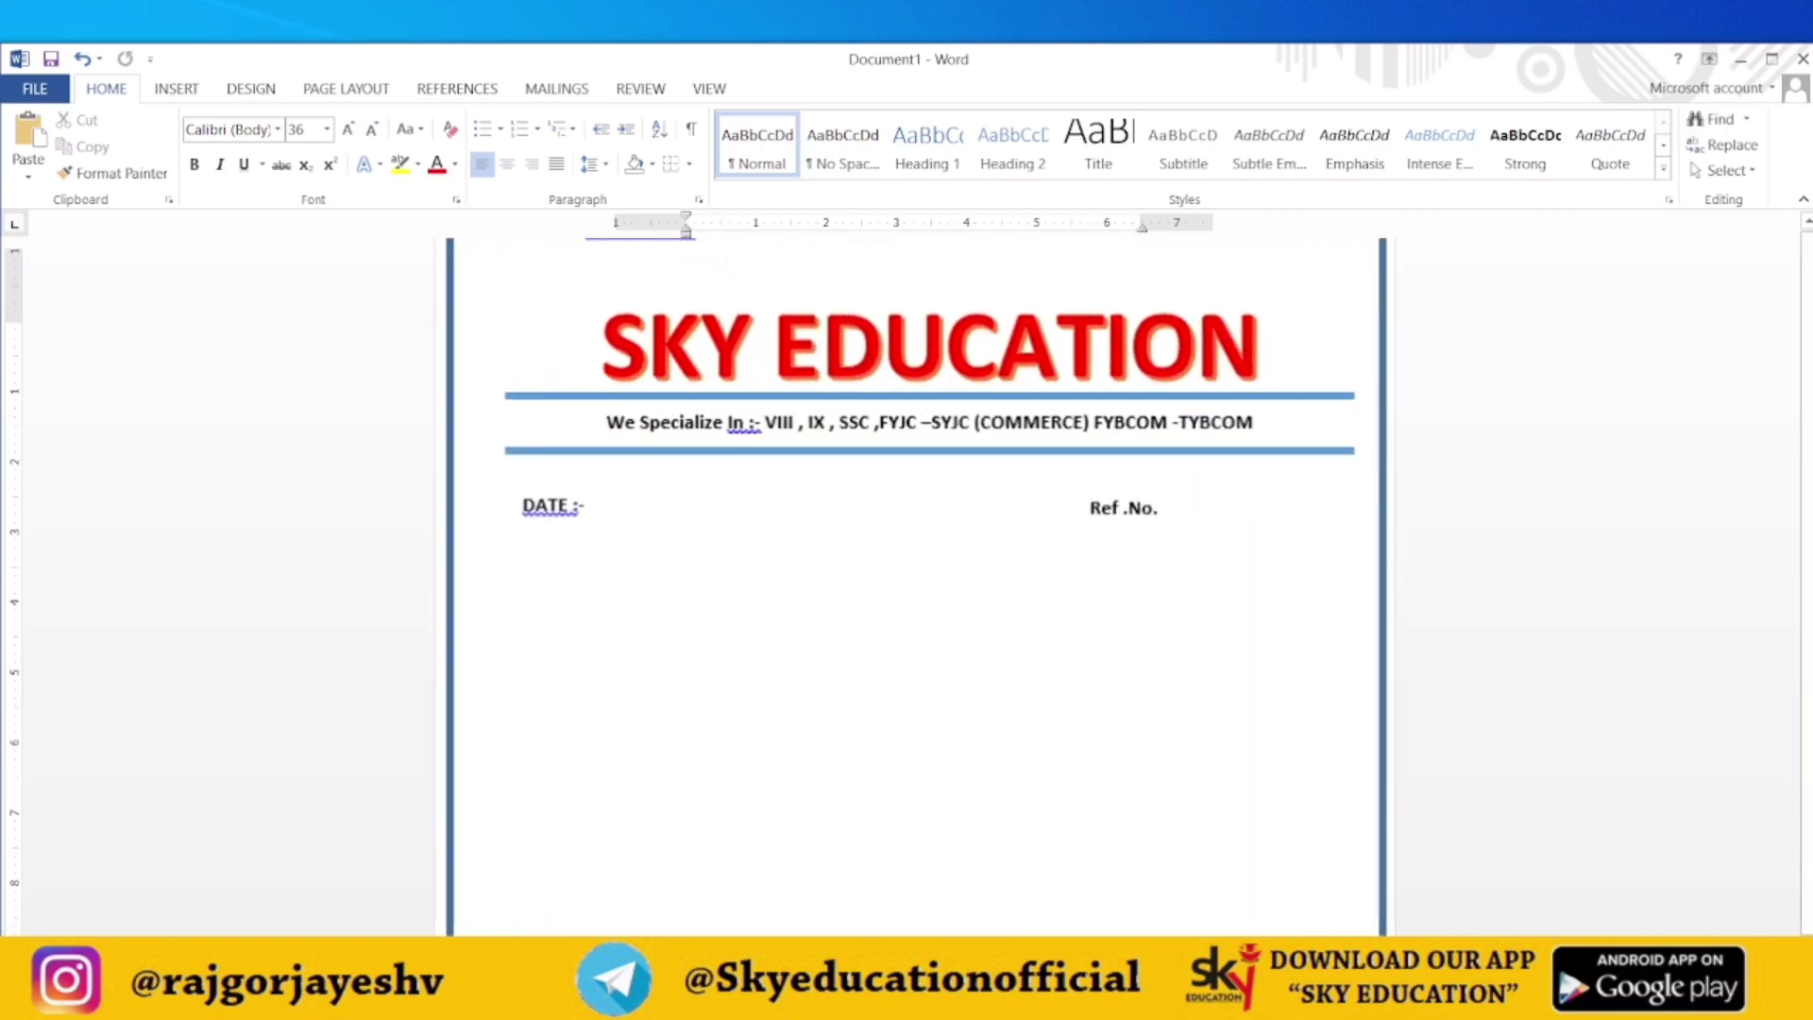
scroll(914, 585, "down", 1)
scroll(914, 586, "down", 1)
scroll(914, 585, "down", 1)
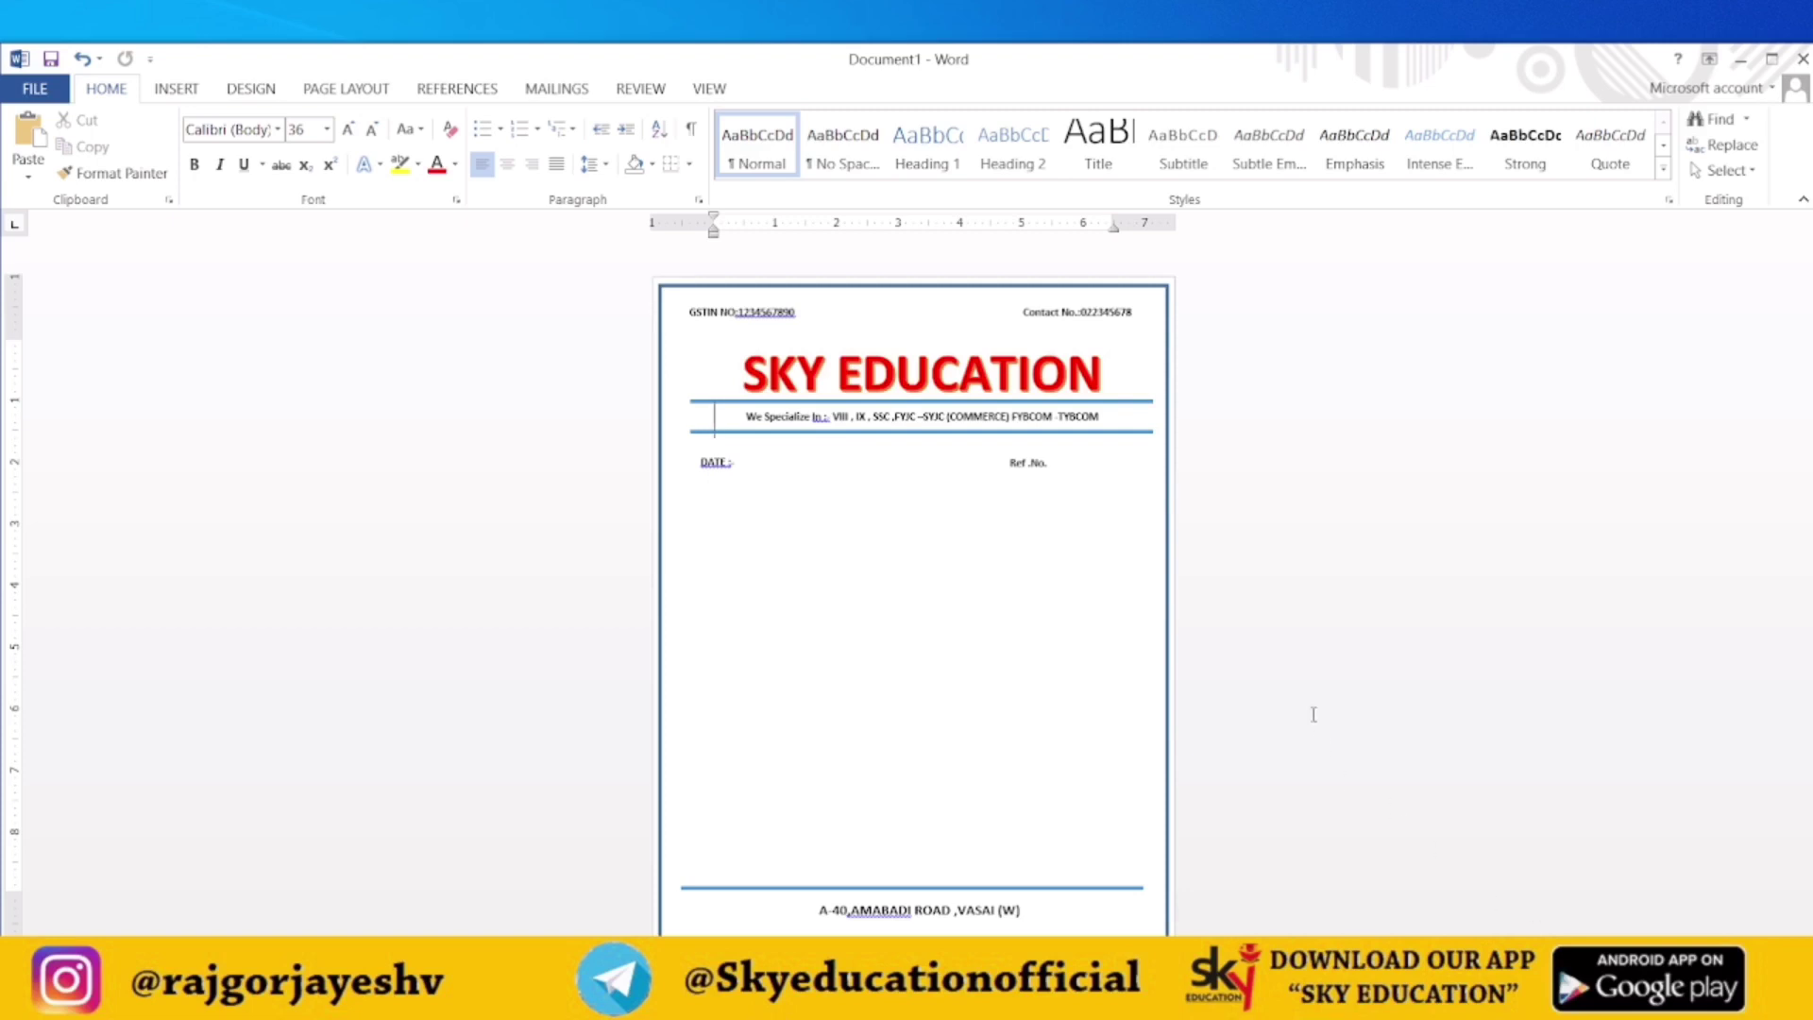
left_click(180, 89)
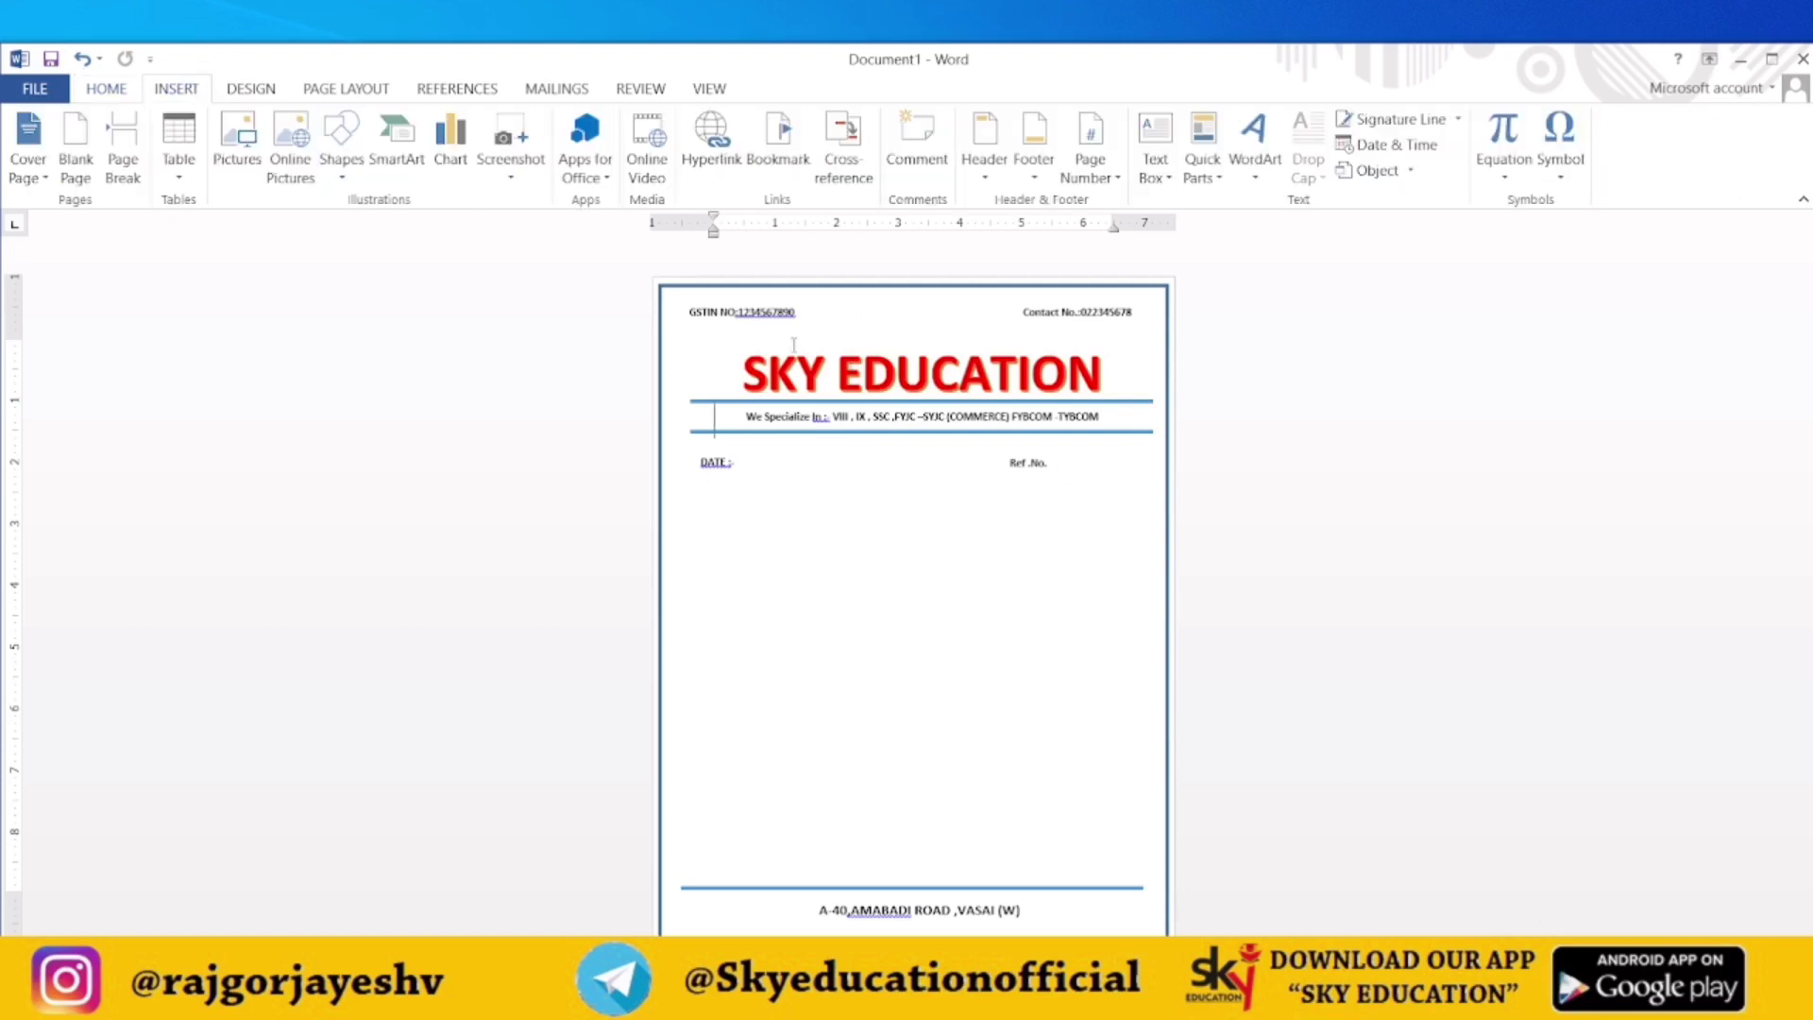